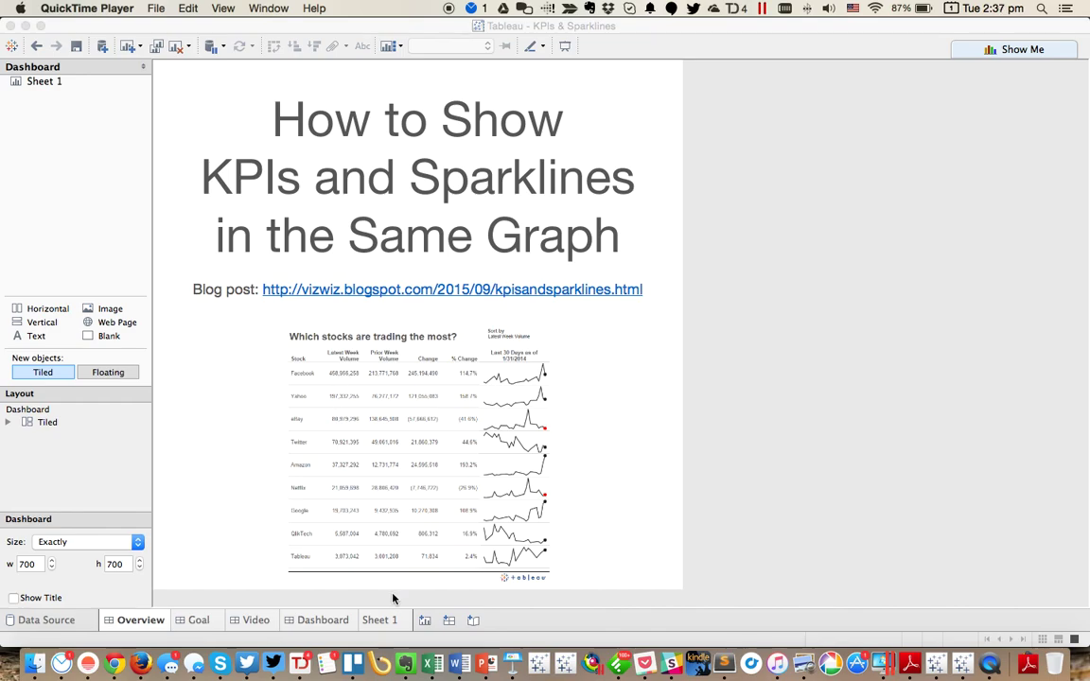
# On Sheet 1, build a line chart of summed Volume over continuous Date, with one row per Stock.
pyautogui.click(388, 621)
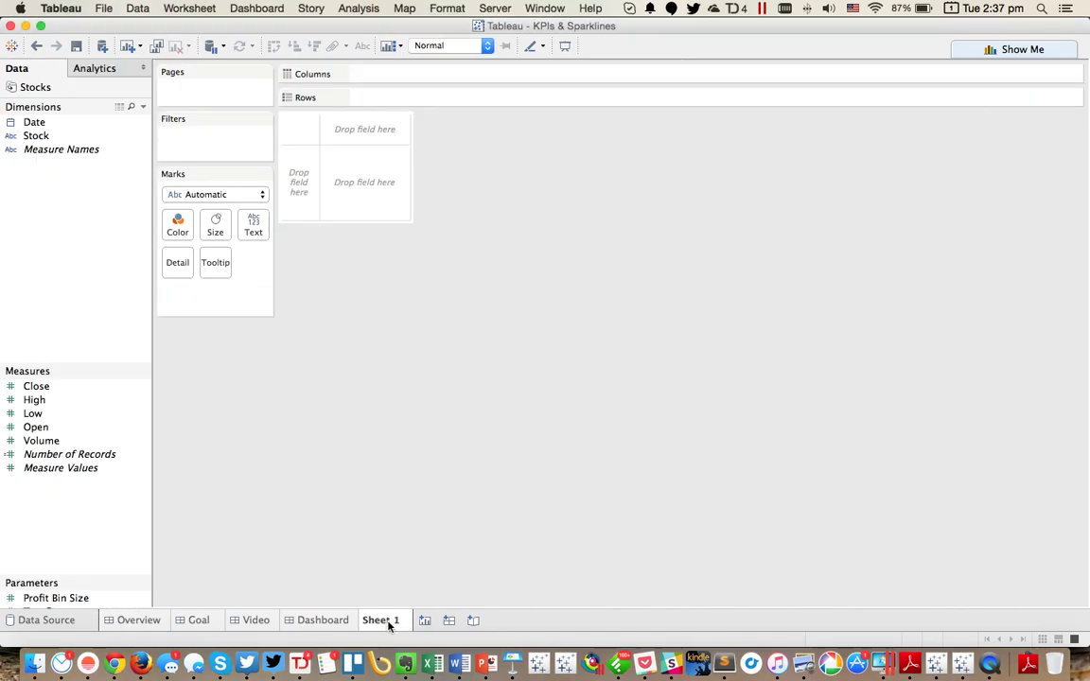
pyautogui.moveTo(59, 133); pyautogui.dragTo(298, 188)
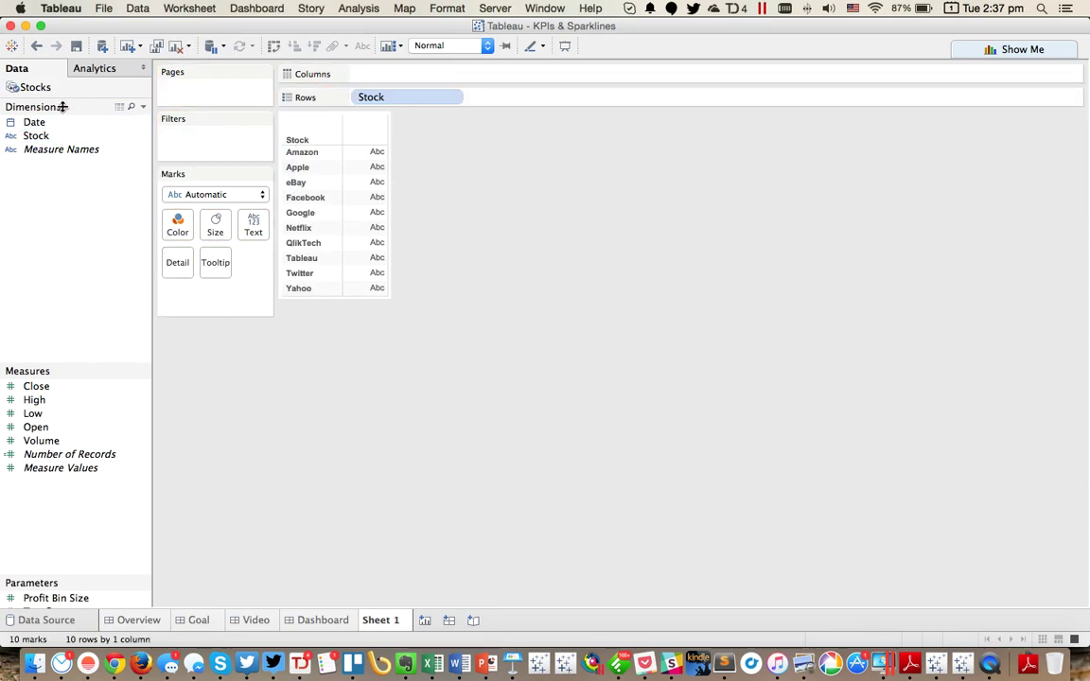
pyautogui.moveTo(59, 124); pyautogui.dragTo(355, 72)
pyautogui.click(492, 196)
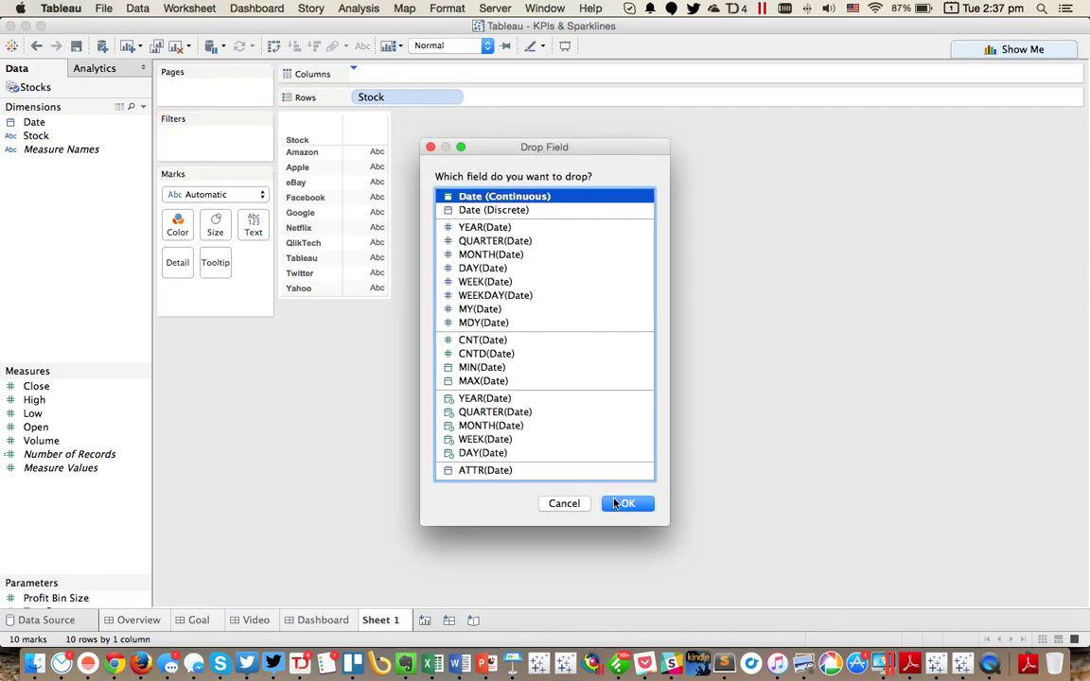
pyautogui.click(628, 503)
pyautogui.moveTo(41, 441); pyautogui.dragTo(535, 98)
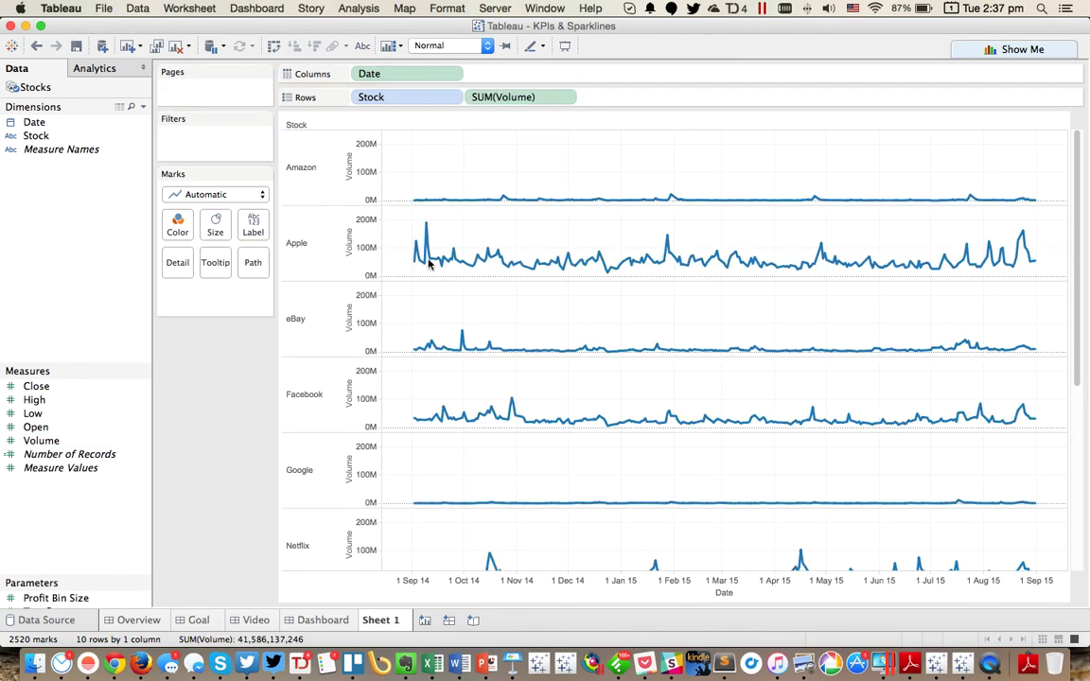
# Give the Volume axis independent ranges for each row or column and exclude zero.
pyautogui.doubleClick(365, 176)
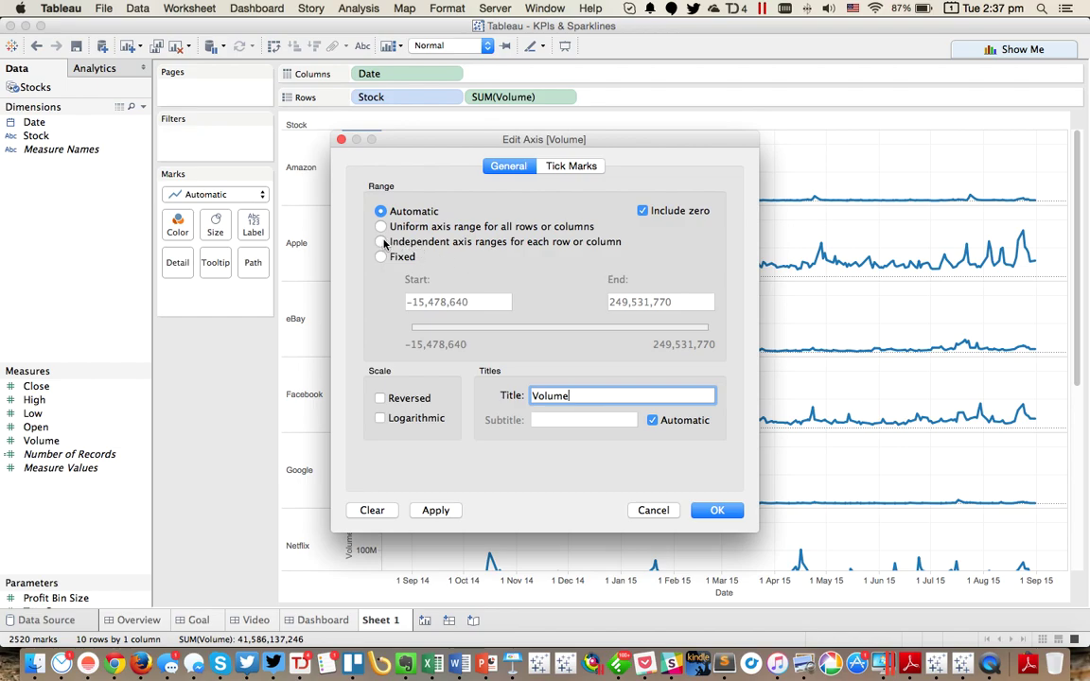
pyautogui.click(381, 243)
pyautogui.click(643, 211)
pyautogui.click(717, 512)
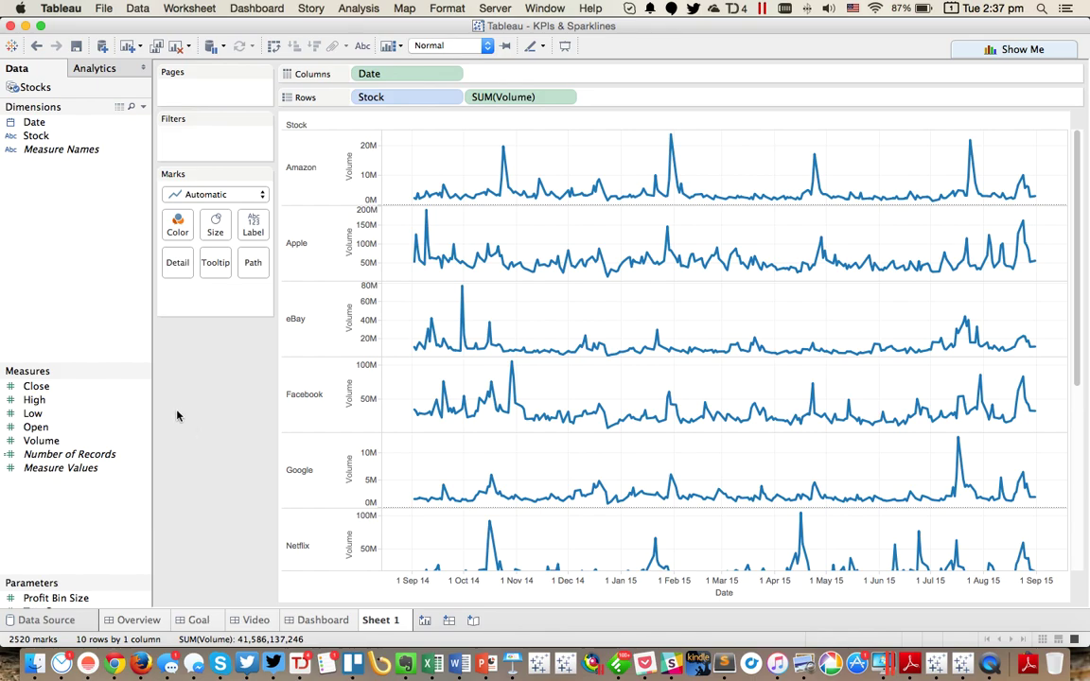
# Create a calculated field named Max Date with the formula {MAX([Date])}.
pyautogui.rightClick(60, 213)
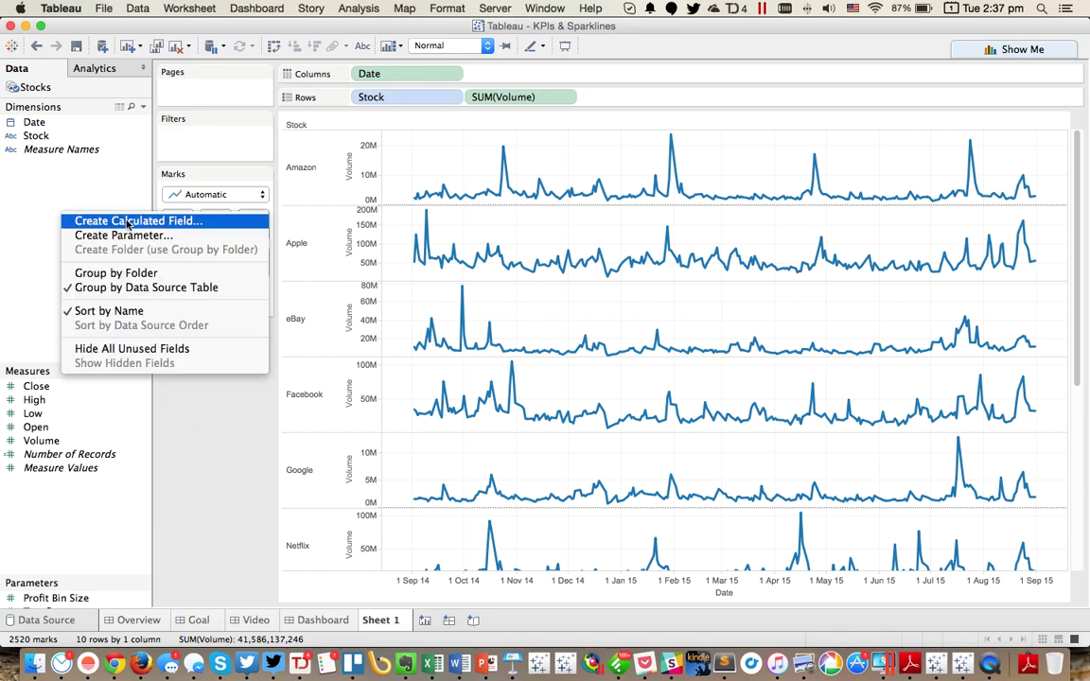
pyautogui.click(128, 221)
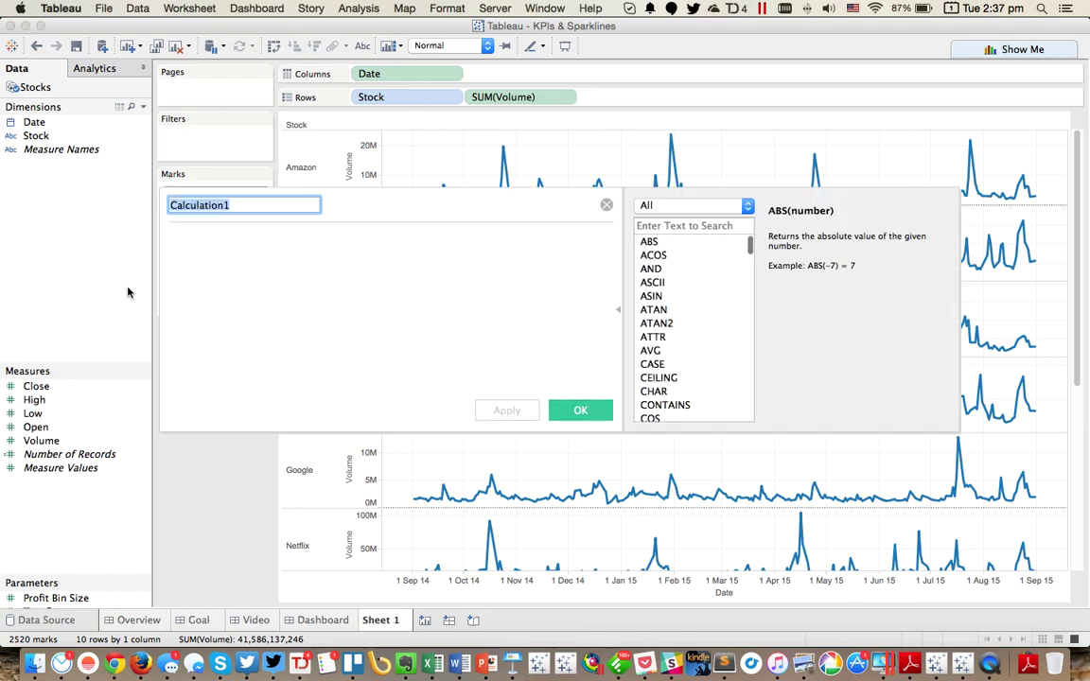
pyautogui.write('Max Date')
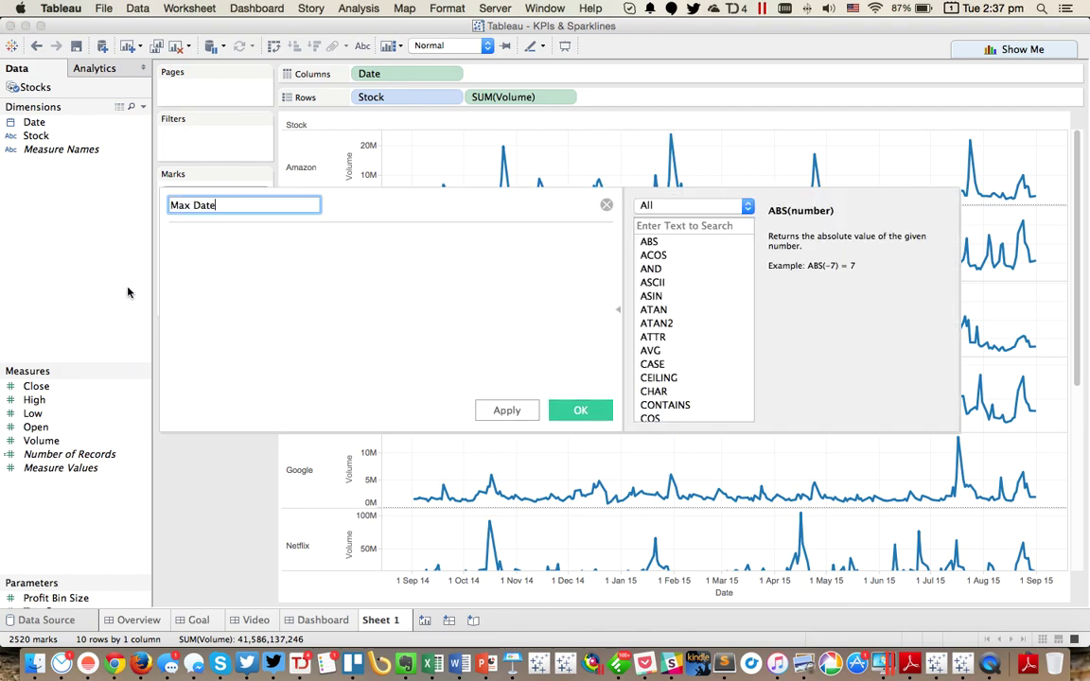
pyautogui.press('Tab')
pyautogui.write('{')
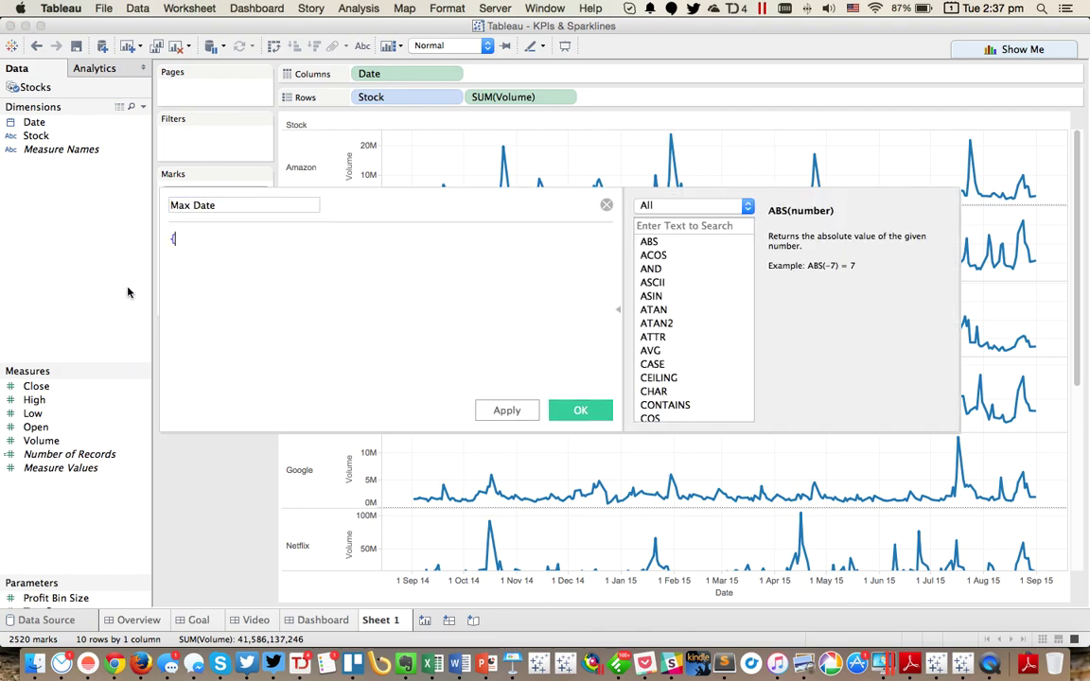
pyautogui.write('max')
pyautogui.press('Return')
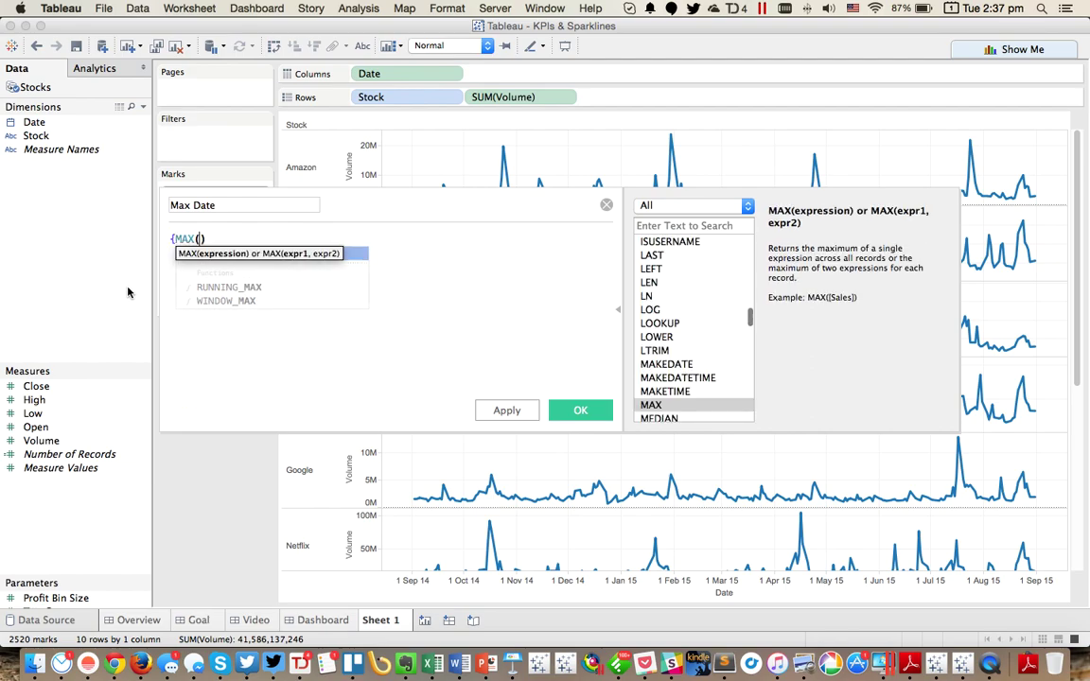
pyautogui.write('[date')
pyautogui.press('Return')
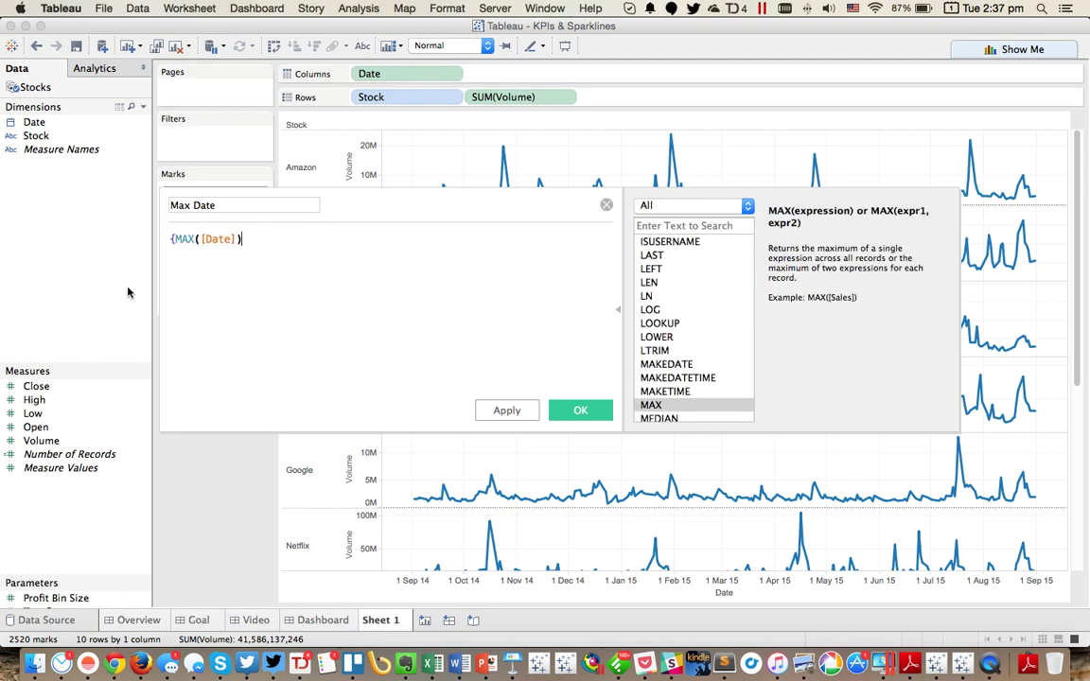
pyautogui.write('}')
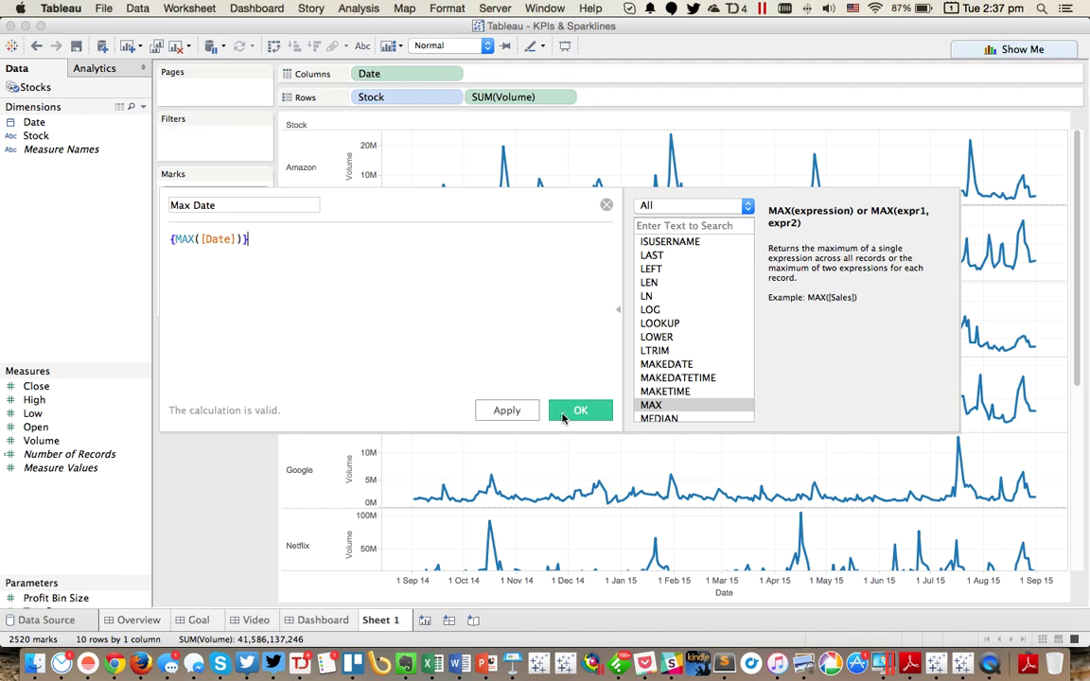
pyautogui.click(580, 410)
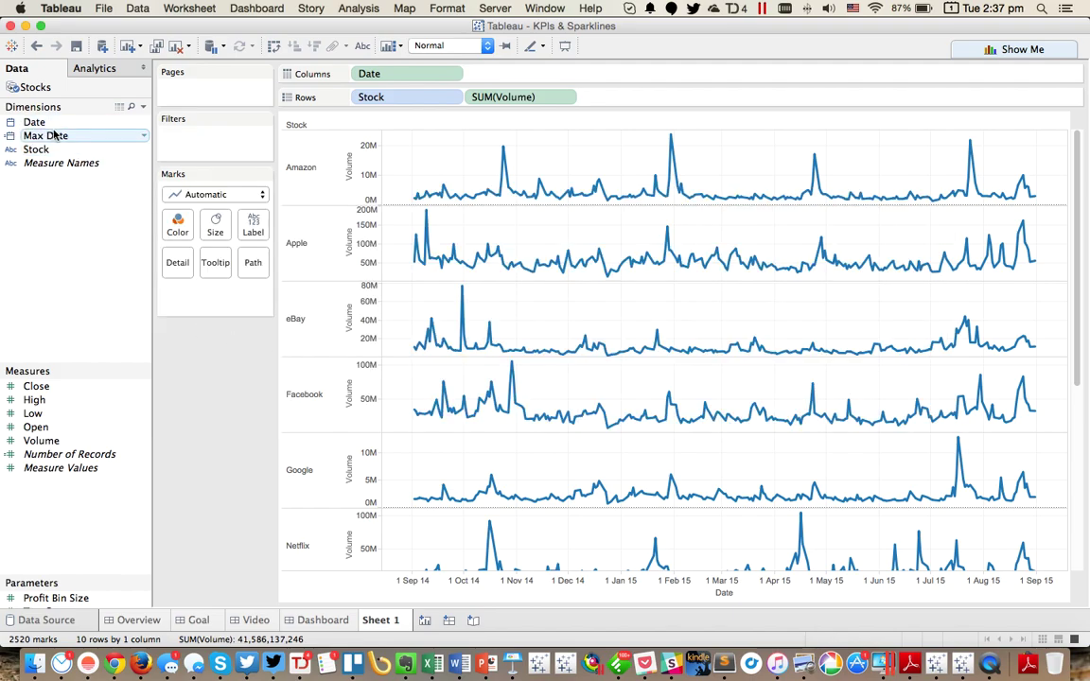
# Place Max Date as a discrete field between Stock and Volume on Rows to check it, and remove it again.
pyautogui.moveTo(55, 136); pyautogui.dragTo(467, 106)
pyautogui.click(492, 208)
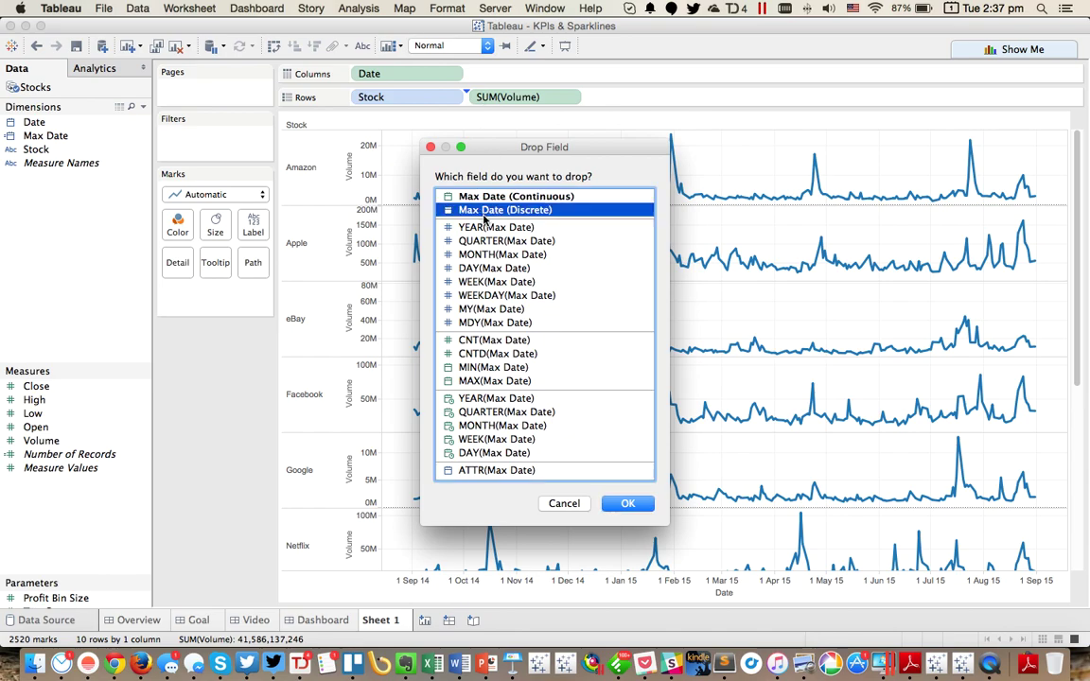
pyautogui.click(632, 504)
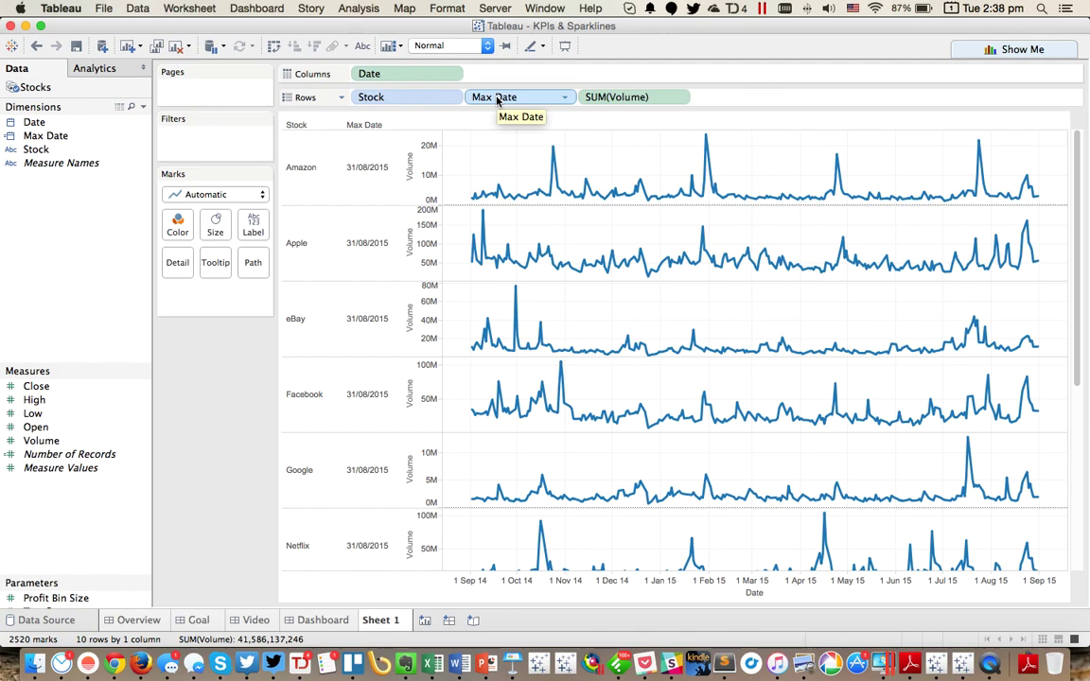
pyautogui.moveTo(504, 98); pyautogui.dragTo(76, 222)
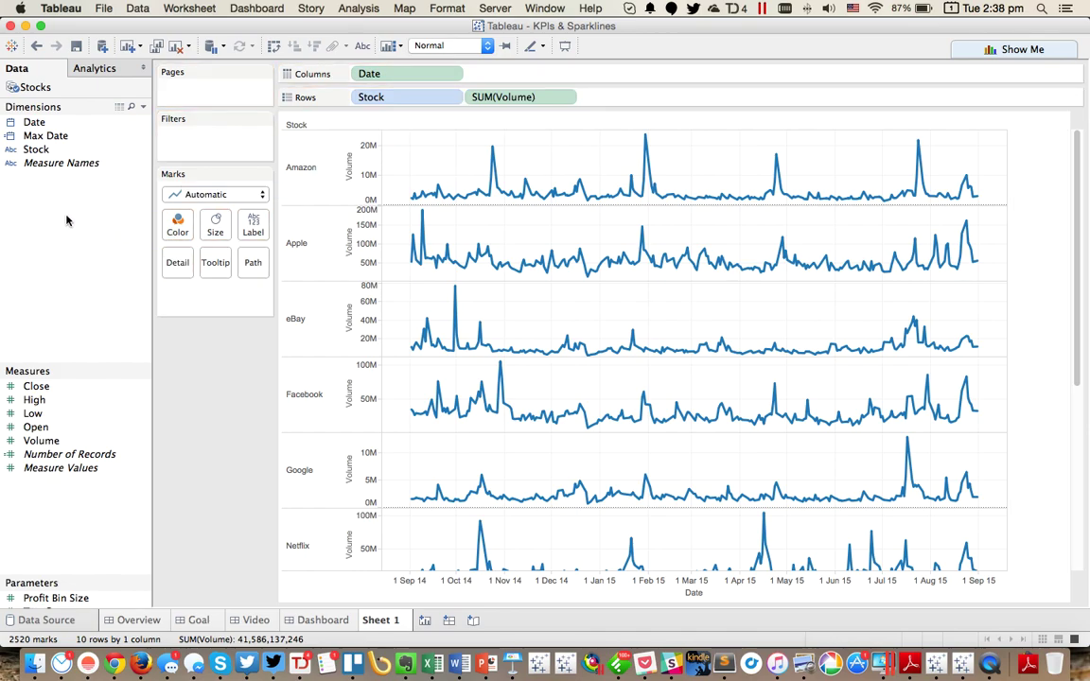
# Create a calculated field named Last 30 Days with the formula DATEDIFF('day',[Date],[Max Date])<30.
pyautogui.rightClick(52, 267)
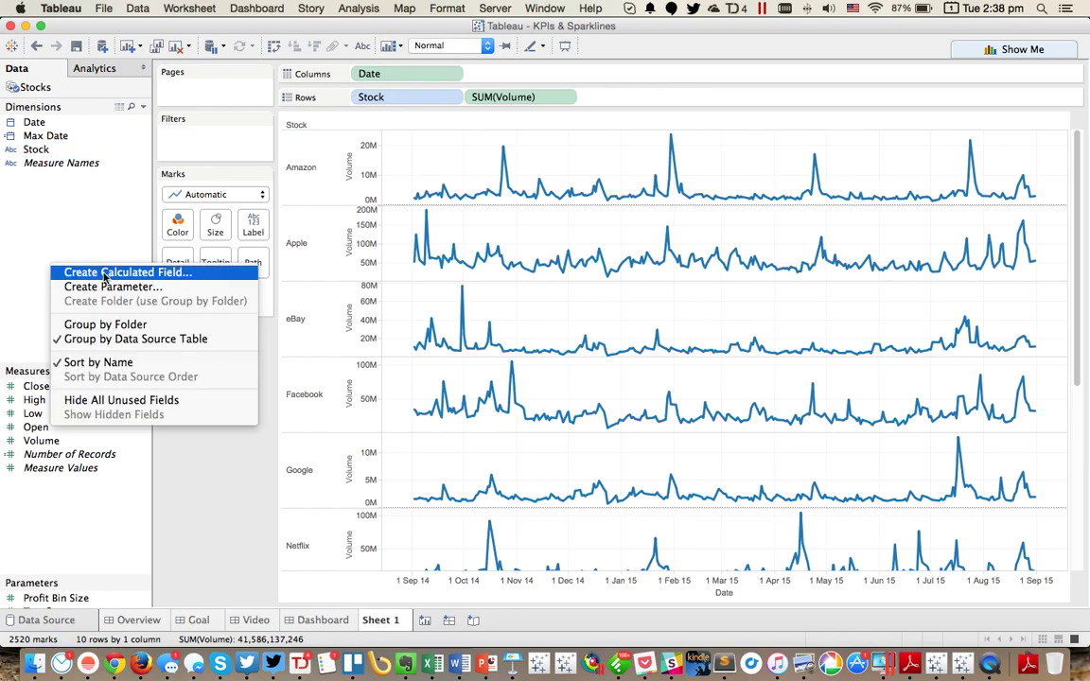
pyautogui.click(104, 273)
pyautogui.write('Last')
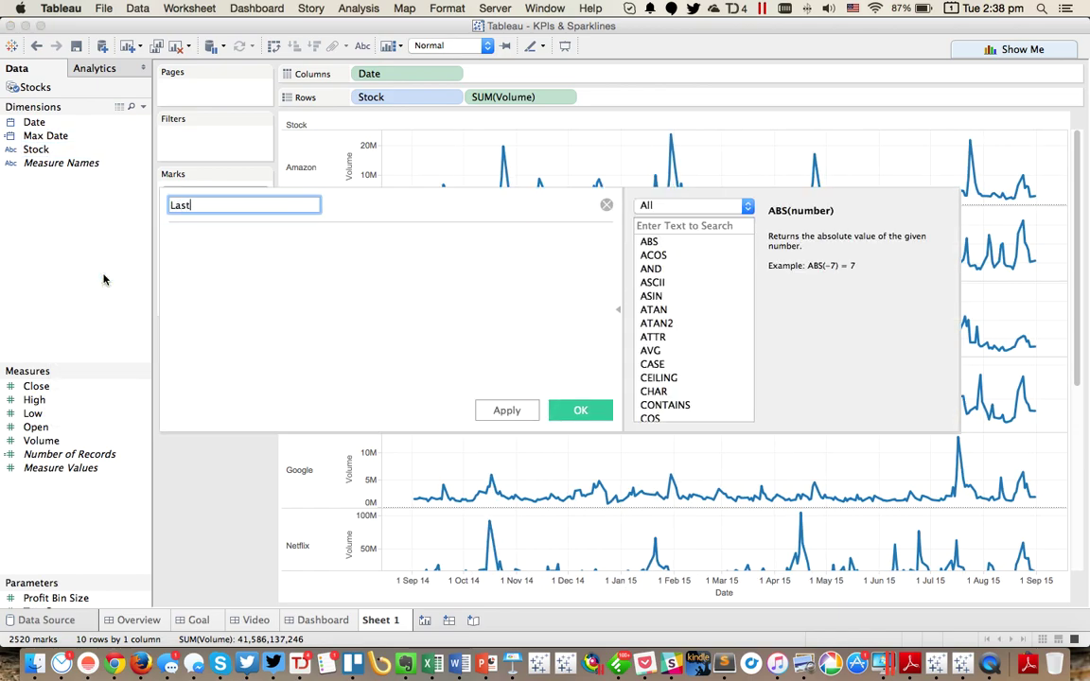
pyautogui.write(' 30 Days')
pyautogui.press('Tab')
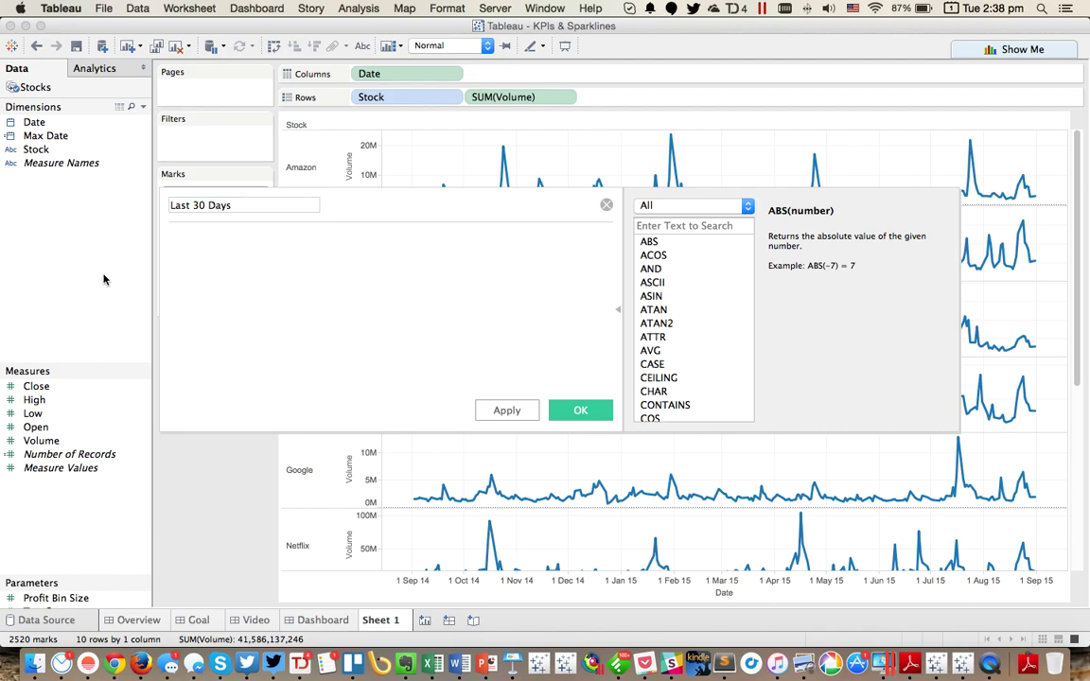
pyautogui.write('dated')
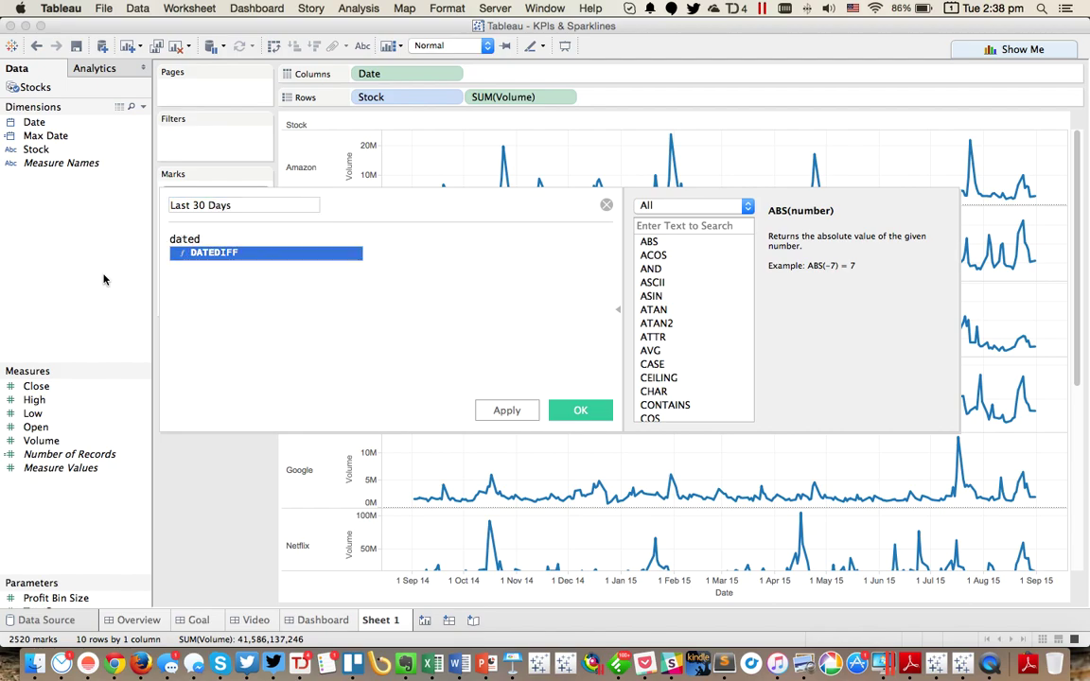
pyautogui.press('Return')
pyautogui.write("'day'")
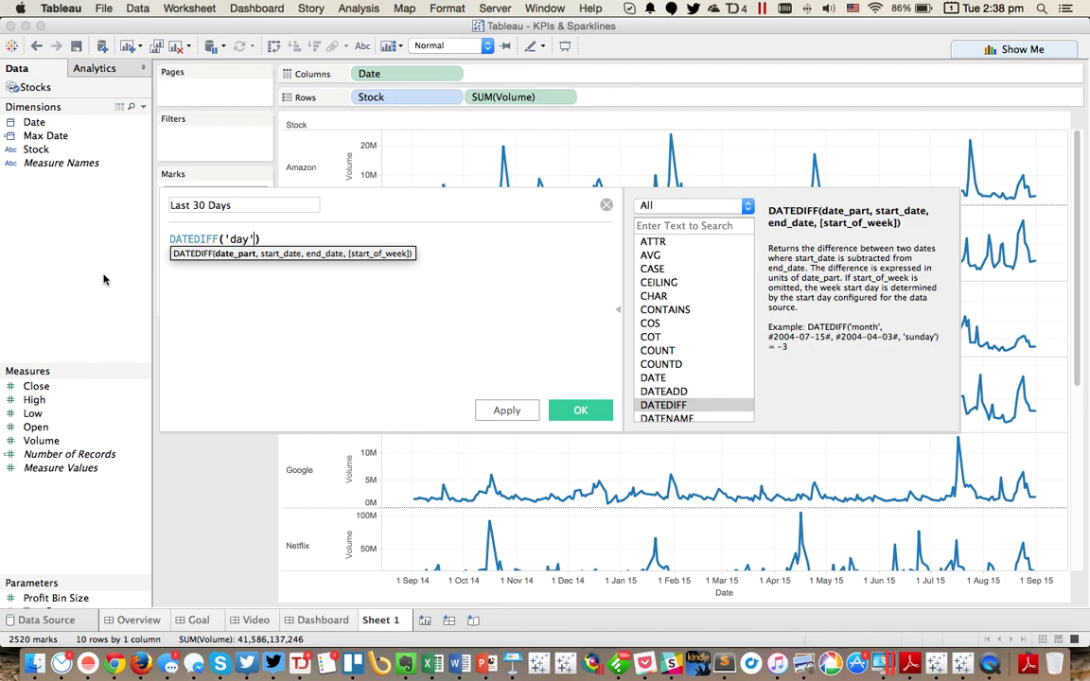
pyautogui.write(',date')
pyautogui.press('Return')
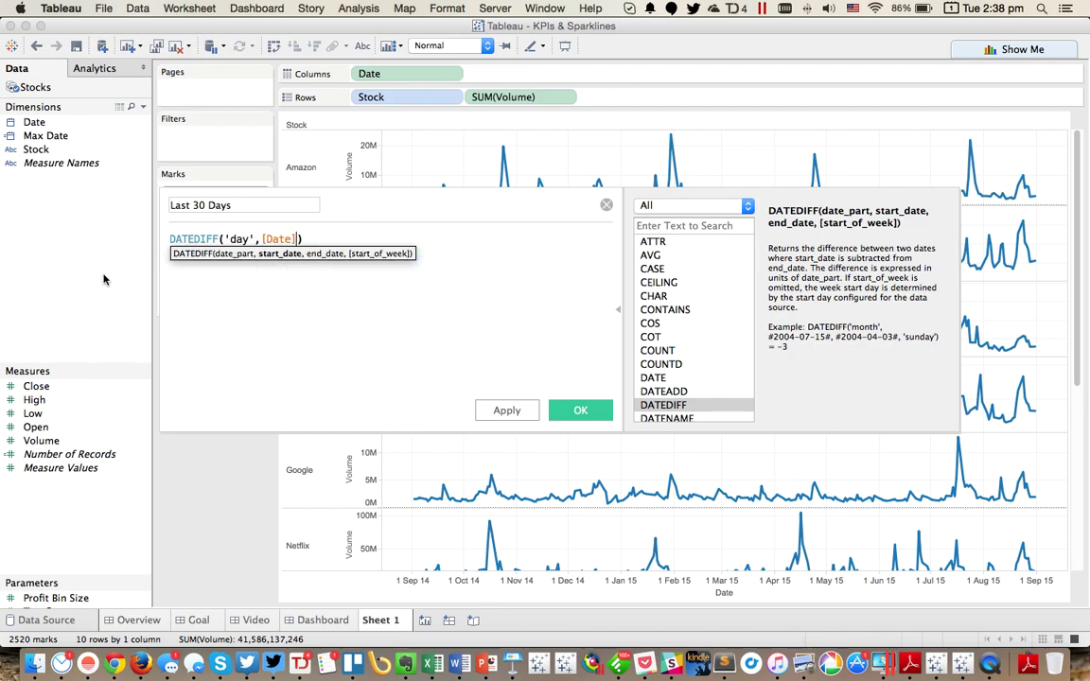
pyautogui.write(',mac')
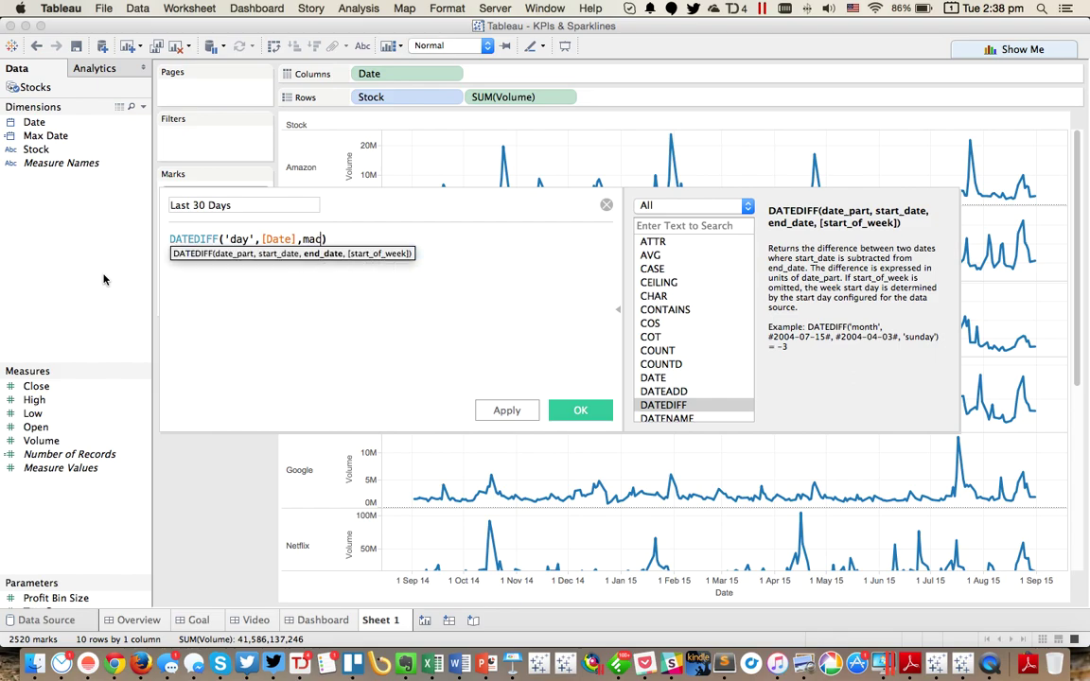
pyautogui.press('BackSpace')
pyautogui.write('x')
pyautogui.press('Down')
pyautogui.press('Return')
pyautogui.write('<30')
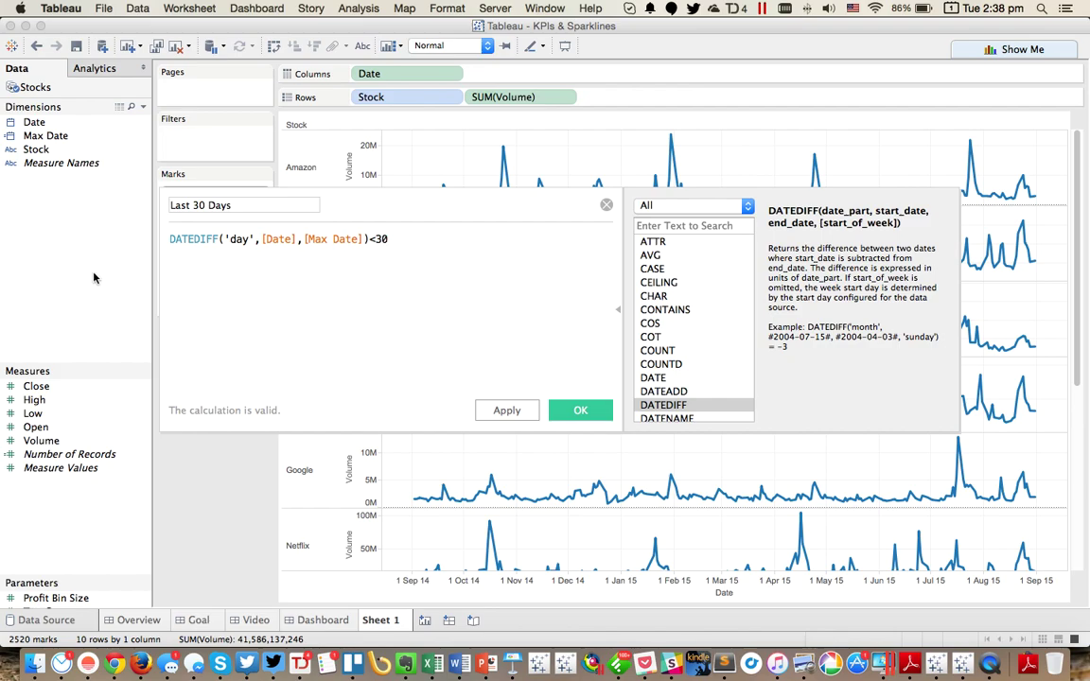
pyautogui.click(581, 409)
# Add Last 30 Days to Columns ahead of Date and compare the False and True date ranges.
pyautogui.moveTo(53, 135); pyautogui.dragTo(354, 83)
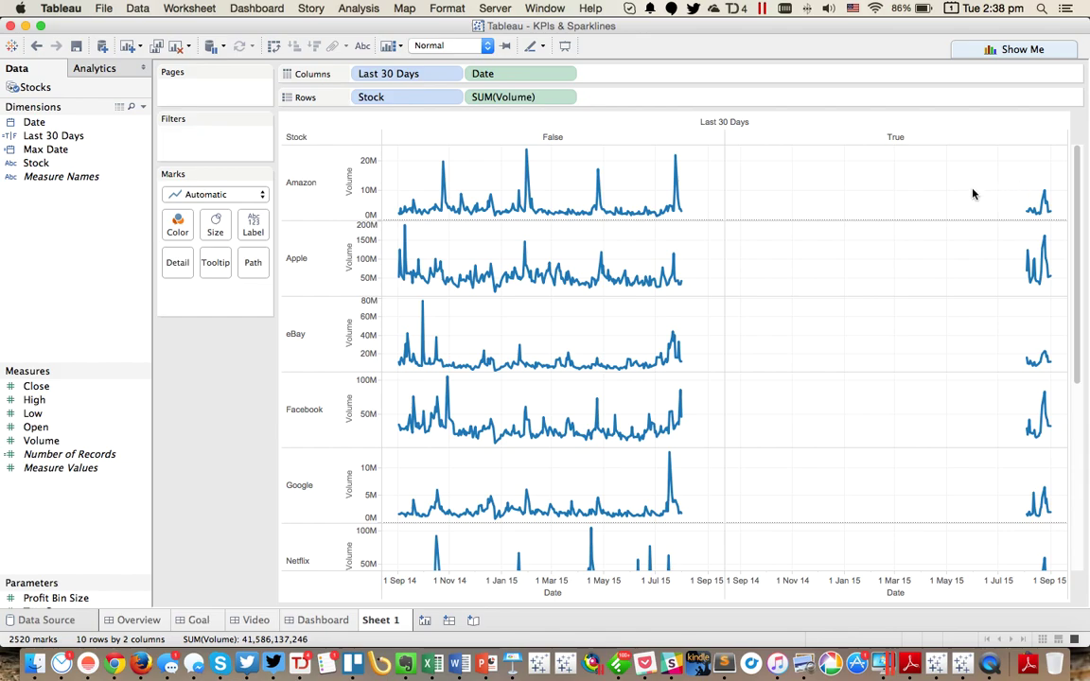
pyautogui.moveTo(1028, 214)
pyautogui.moveTo(688, 218)
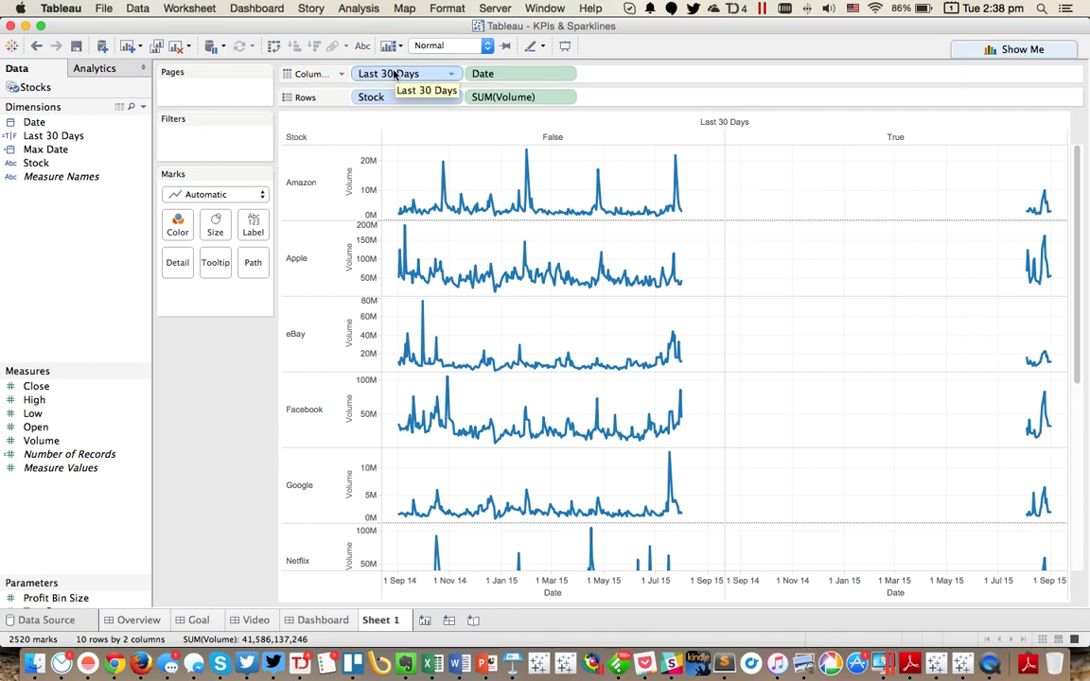
# Move Last 30 Days from Columns to Filters and keep only True.
pyautogui.moveTo(398, 74); pyautogui.dragTo(205, 140)
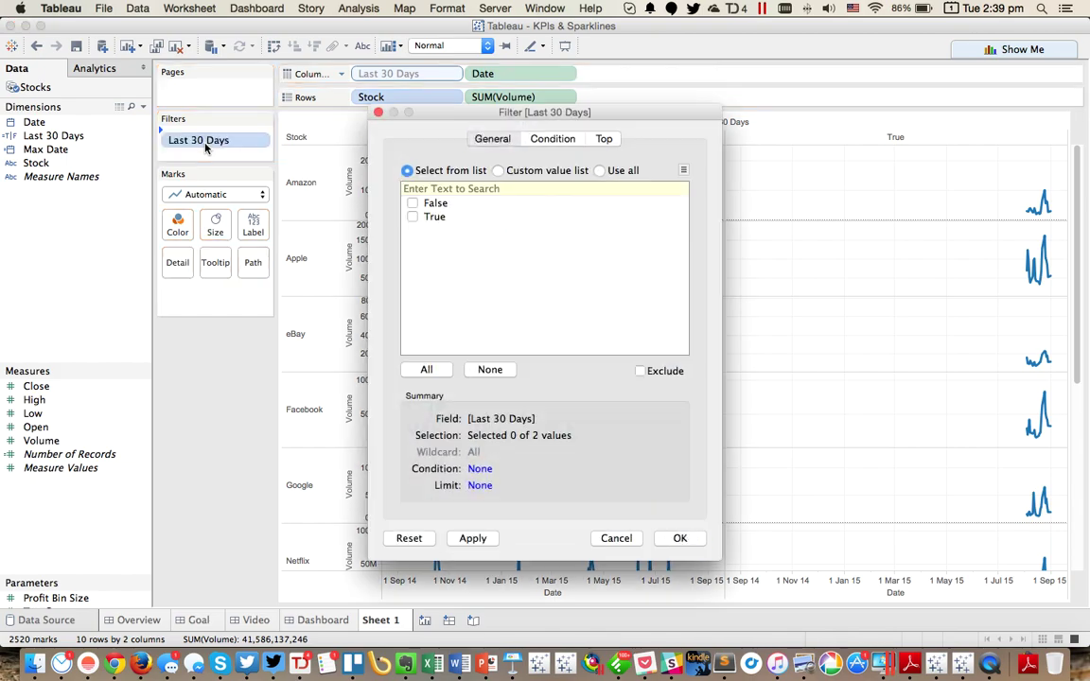
pyautogui.click(412, 217)
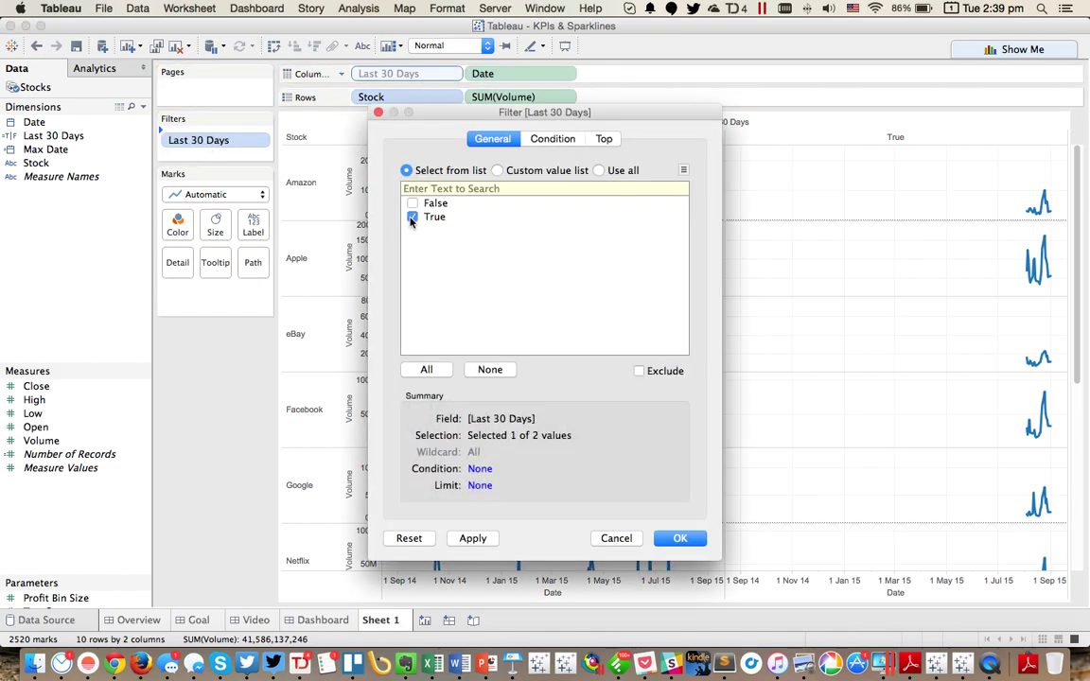
pyautogui.click(679, 538)
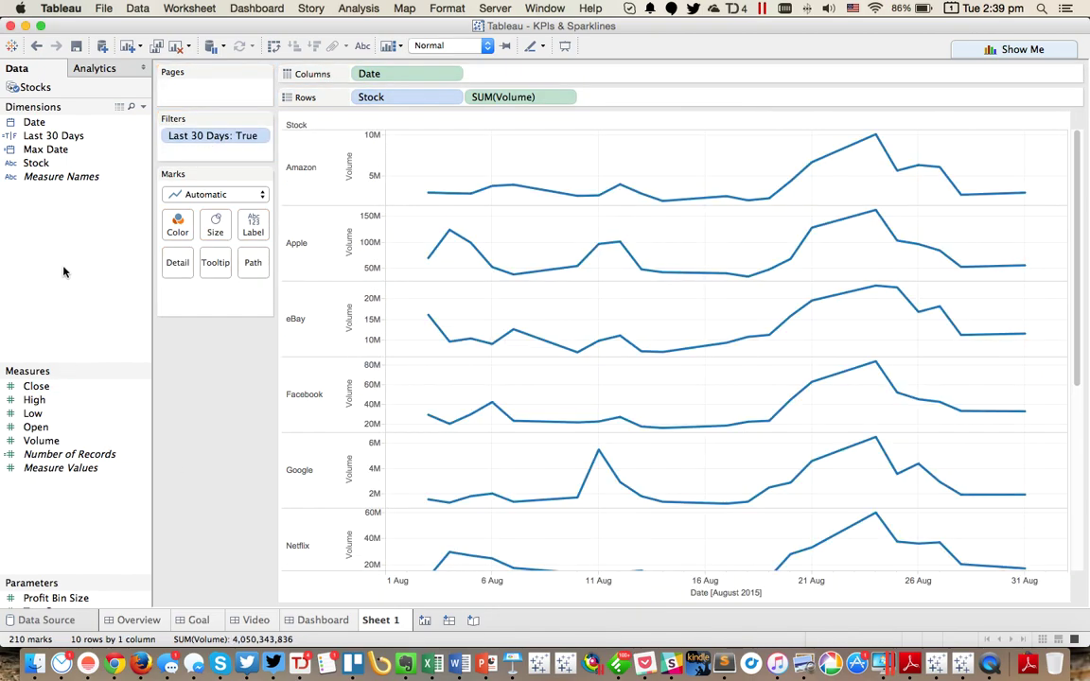
# Duplicate the Last 30 Days field and name the copy Last Week.
pyautogui.rightClick(60, 137)
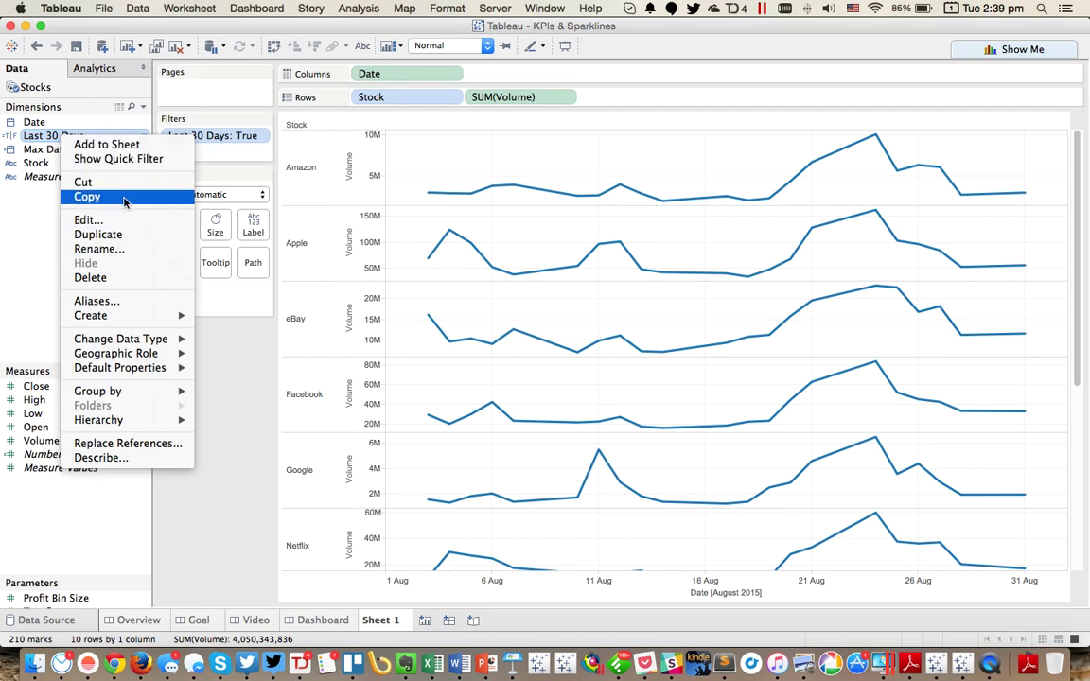
pyautogui.click(97, 234)
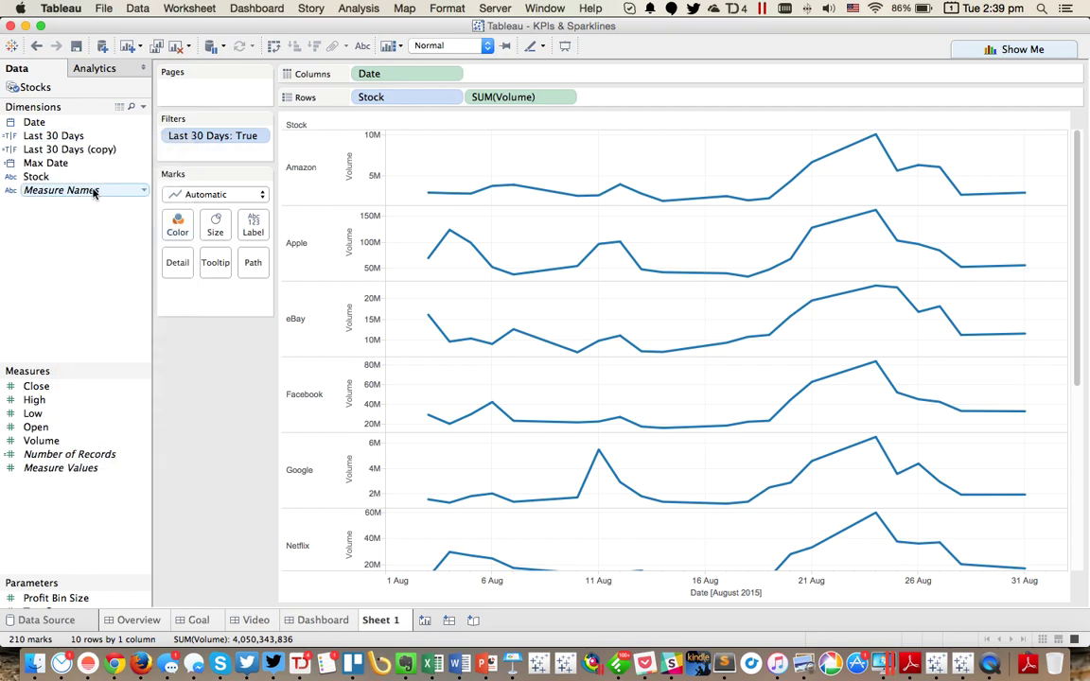
pyautogui.rightClick(78, 151)
pyautogui.click(99, 239)
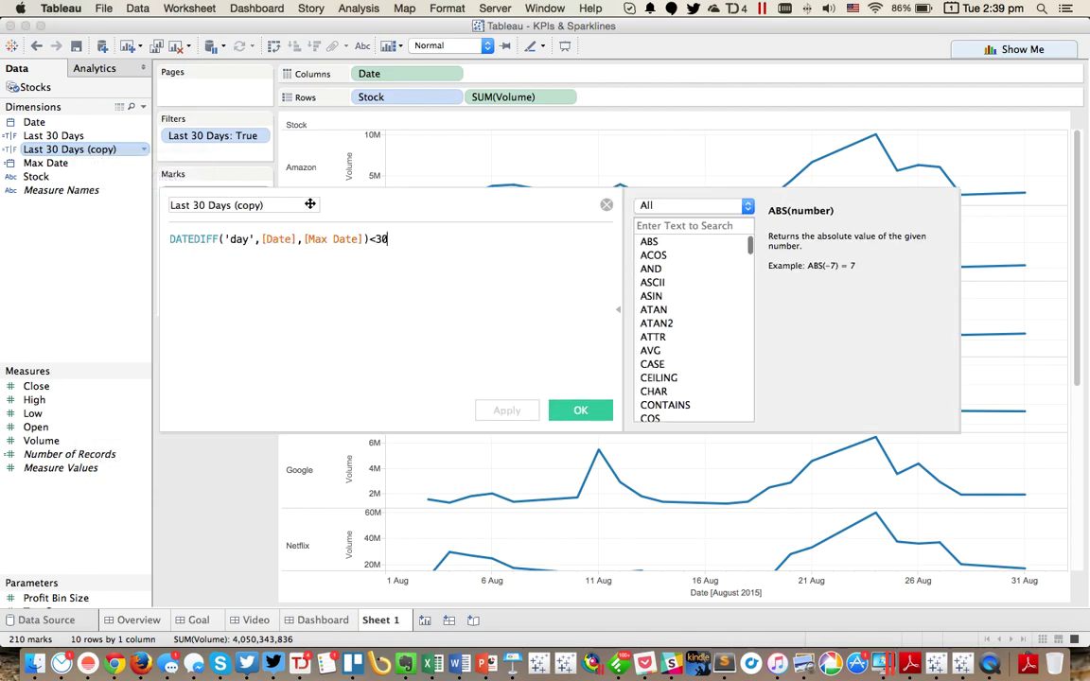
pyautogui.click(210, 206)
pyautogui.click(191, 206)
pyautogui.press('super+shift+Right')
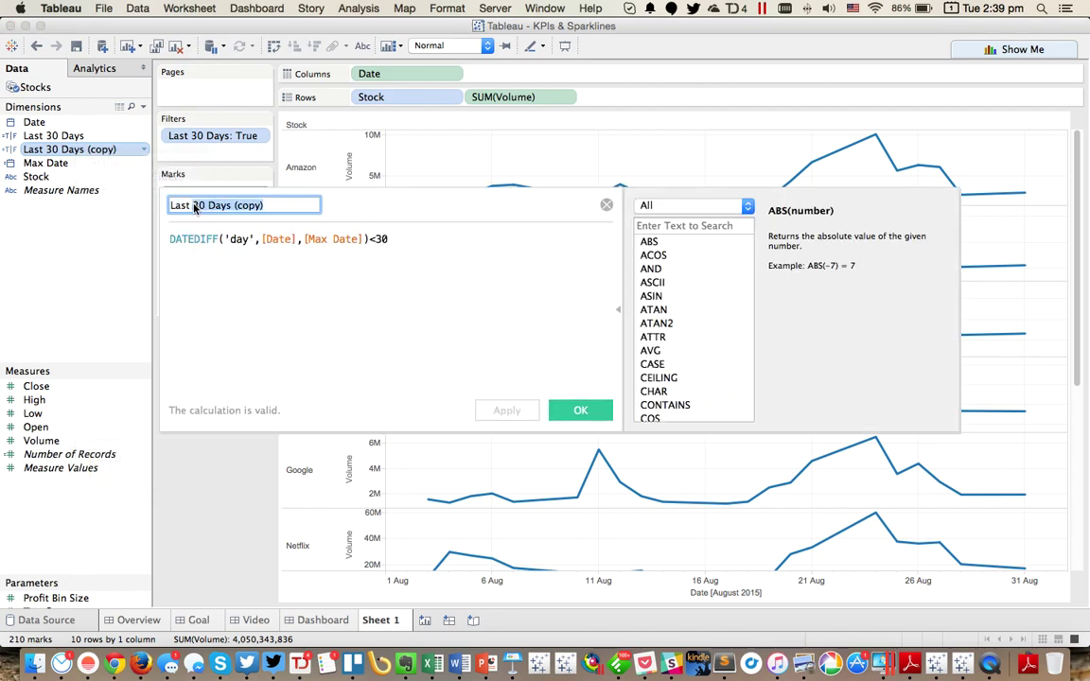
pyautogui.write('Week')
# Change the Last Week formula's day limit to <7 and save the calculation.
pyautogui.click(450, 240)
pyautogui.press('BackSpace')
pyautogui.press('BackSpace')
pyautogui.write('7')
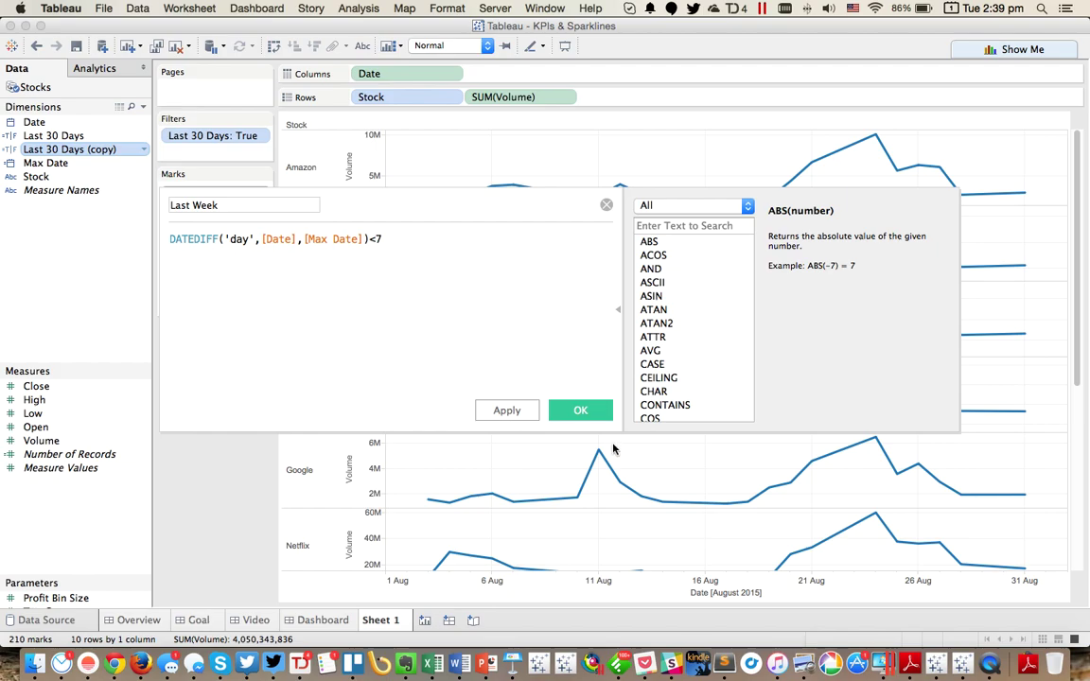
pyautogui.click(582, 413)
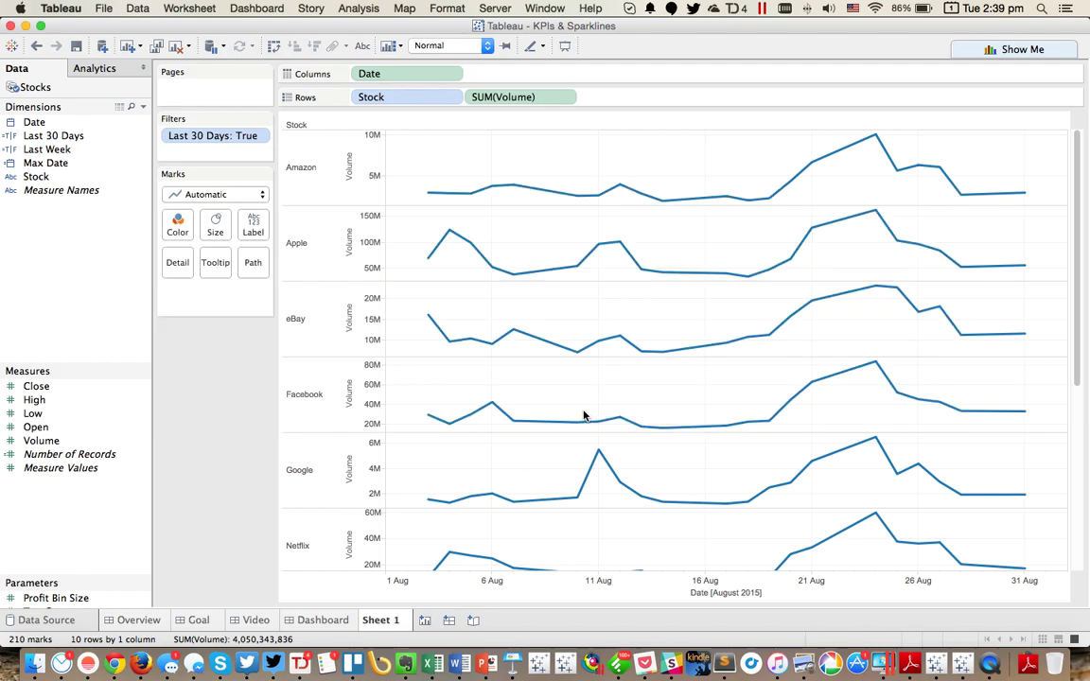
# Duplicate the Last Week field and name the copy Prior.
pyautogui.rightClick(61, 148)
pyautogui.click(104, 250)
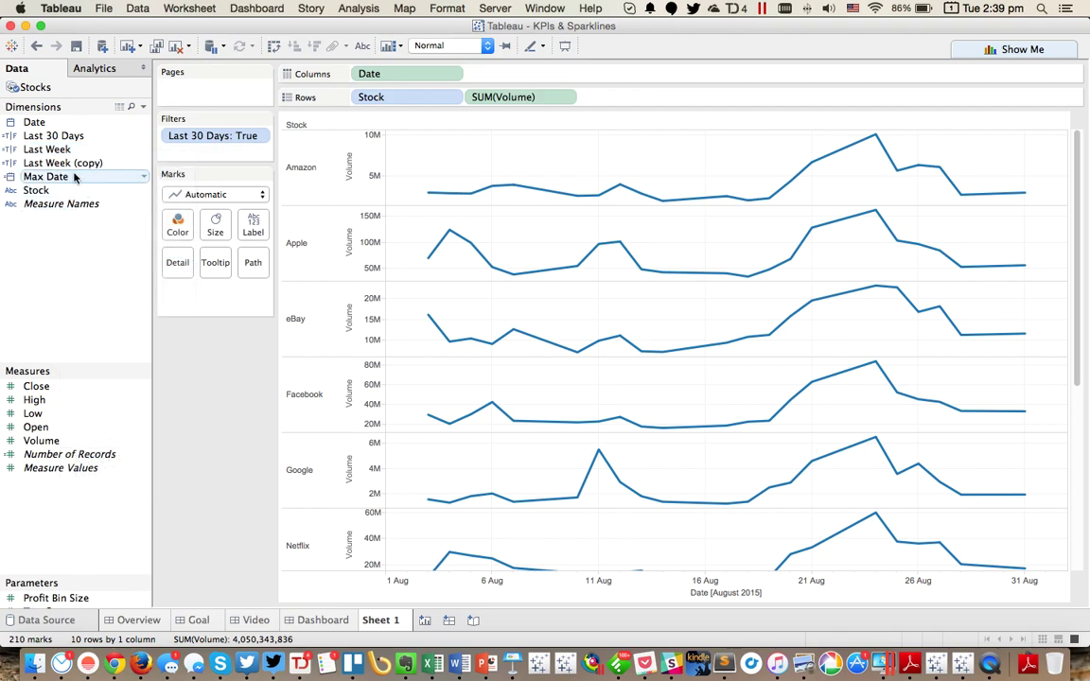
pyautogui.rightClick(71, 165)
pyautogui.click(316, 219)
pyautogui.tripleClick(261, 198)
pyautogui.write('Prior')
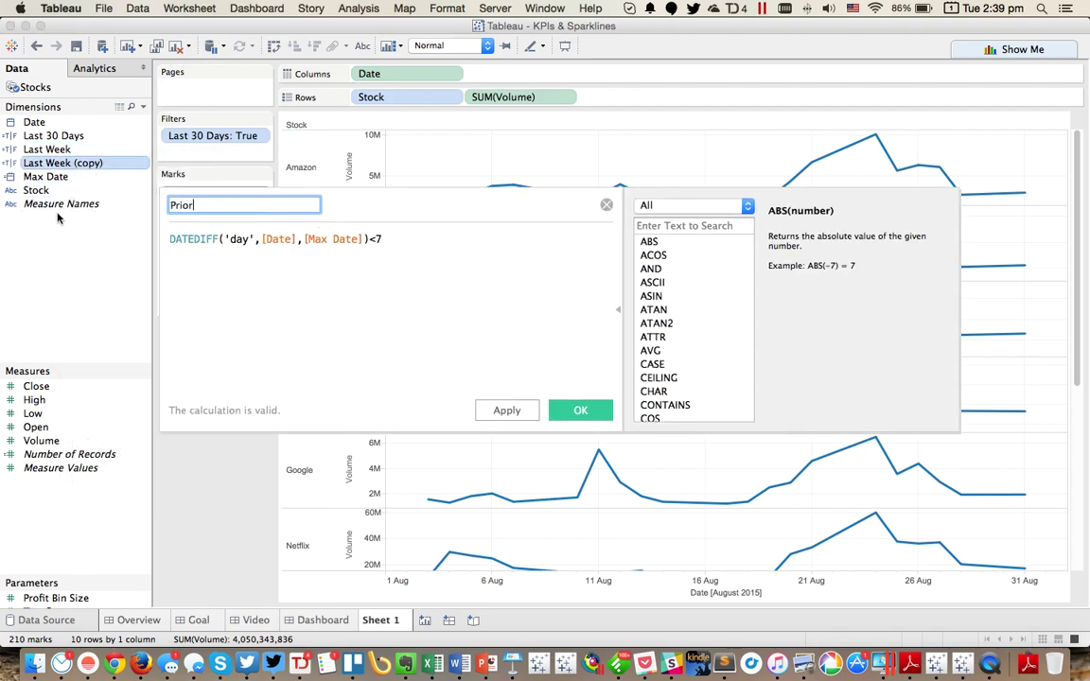
# Set the Prior formula to DATEDIFF('day',[Date],[Max Date])>=7 and DATEDIFF('day',[Date],[Max Date])<14, and save it.
pyautogui.click(375, 241)
pyautogui.press('BackSpace')
pyautogui.write('>=')
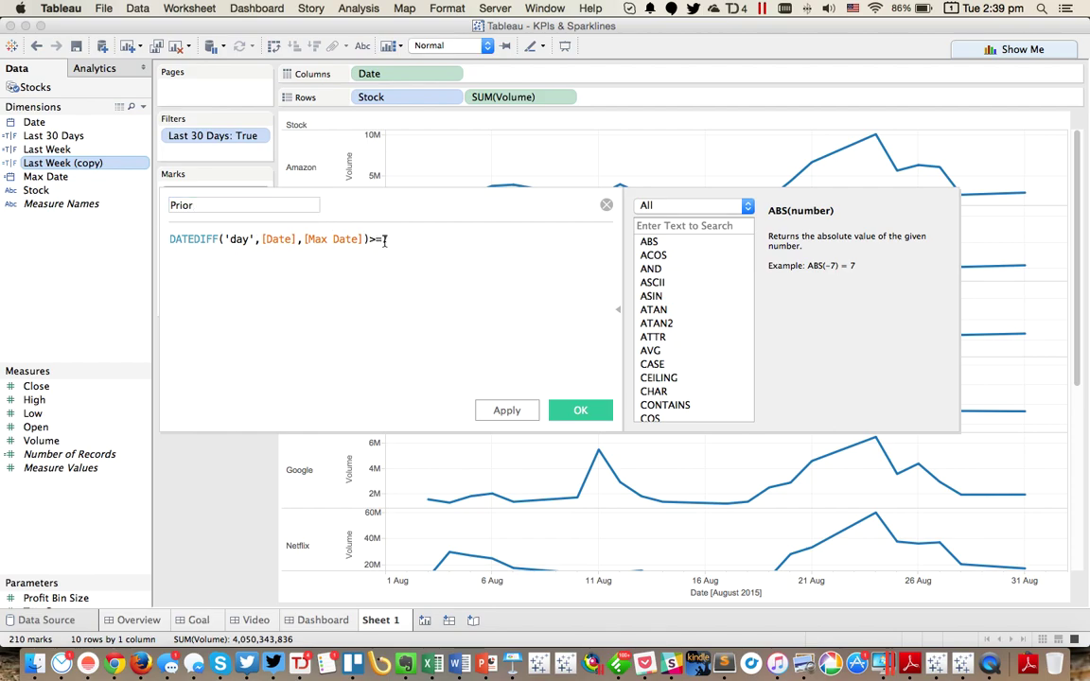
pyautogui.doubleClick(386, 241)
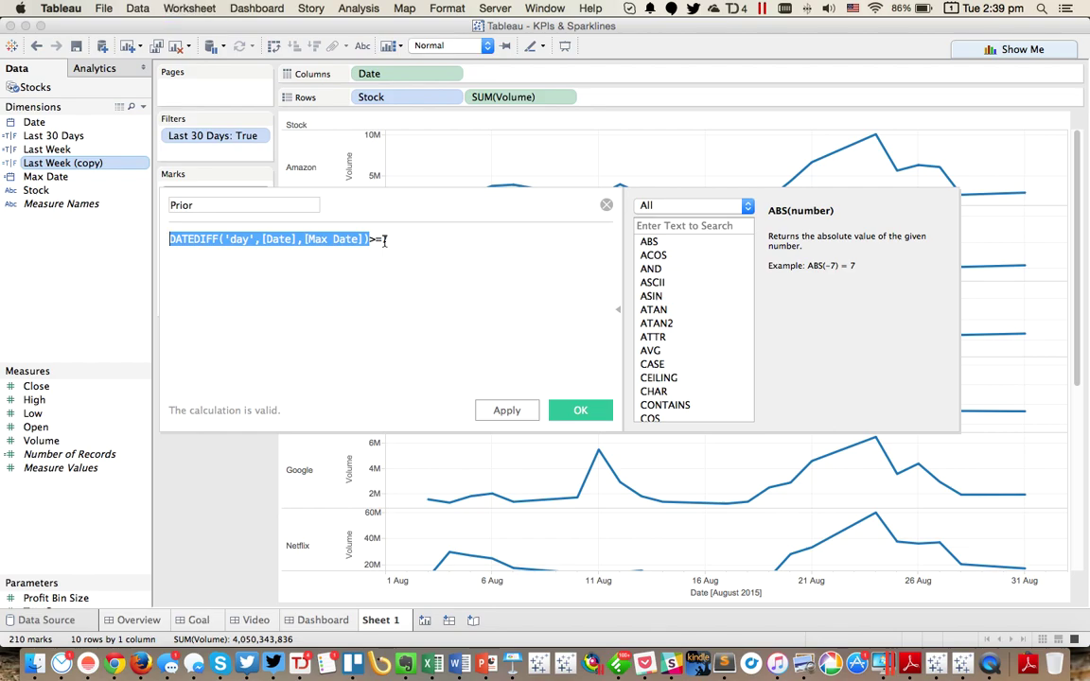
pyautogui.hotkey('ctrl', 'c')
pyautogui.click(385, 241)
pyautogui.write('and')
pyautogui.hotkey('ctrl', 'v')
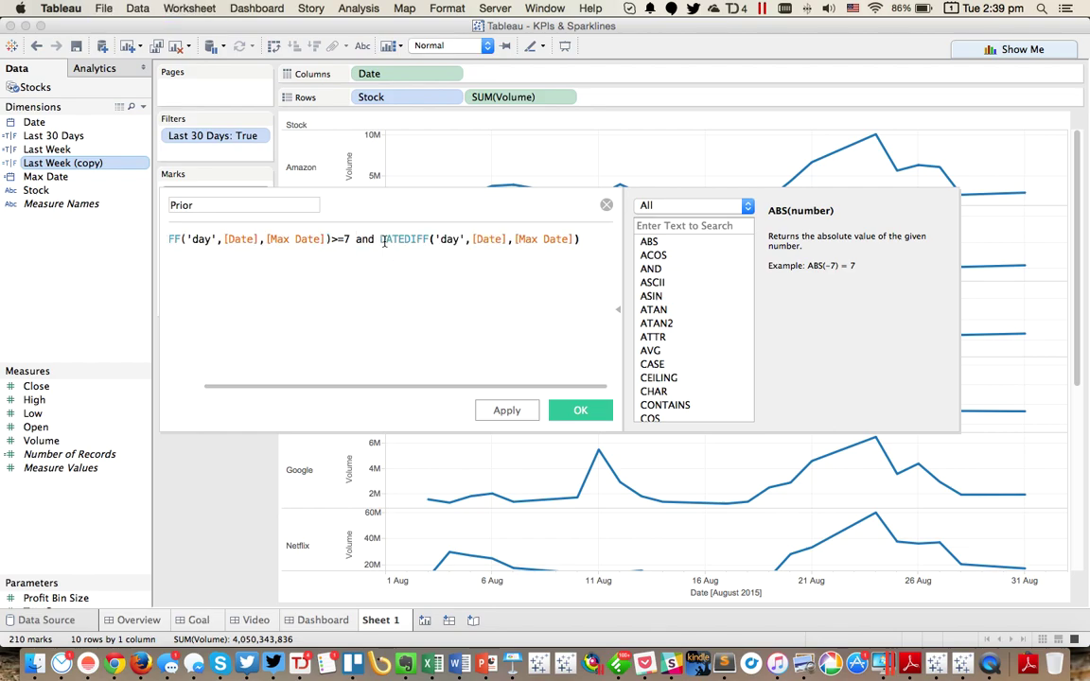
pyautogui.write('<14')
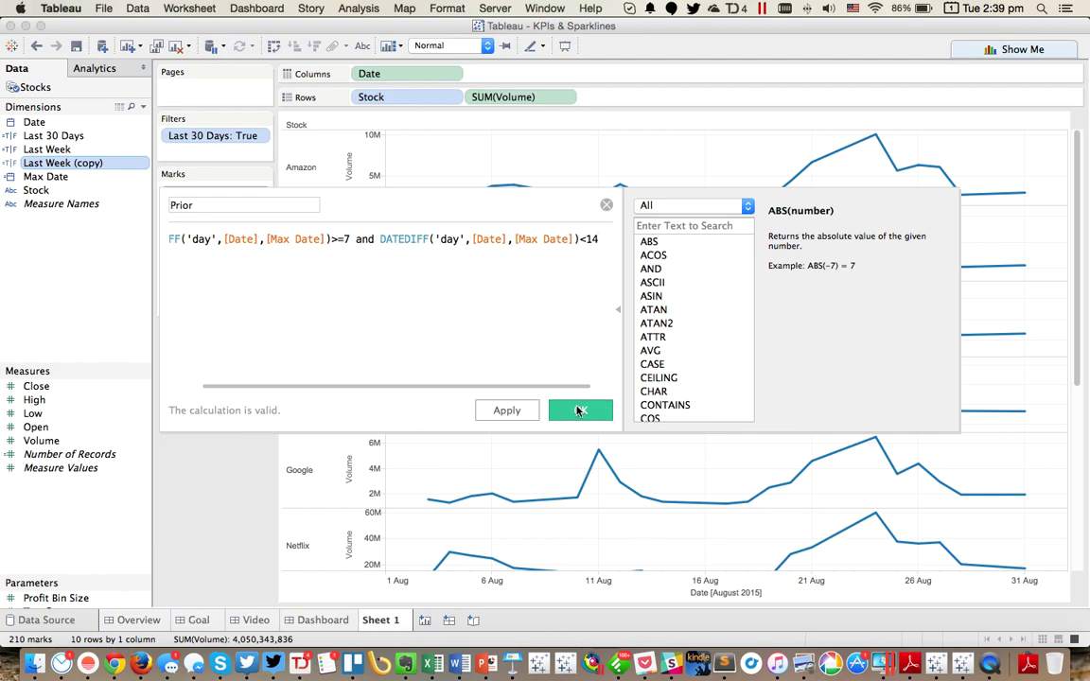
pyautogui.click(580, 411)
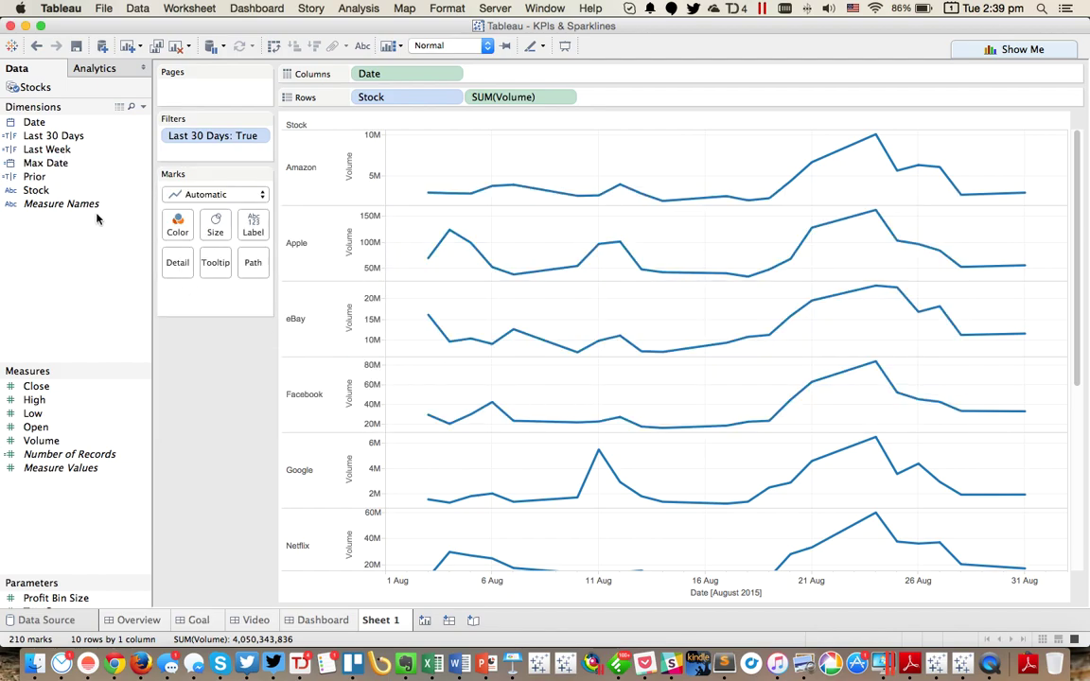
# Rename the Prior calculated field as Prior Week.
pyautogui.rightClick(56, 184)
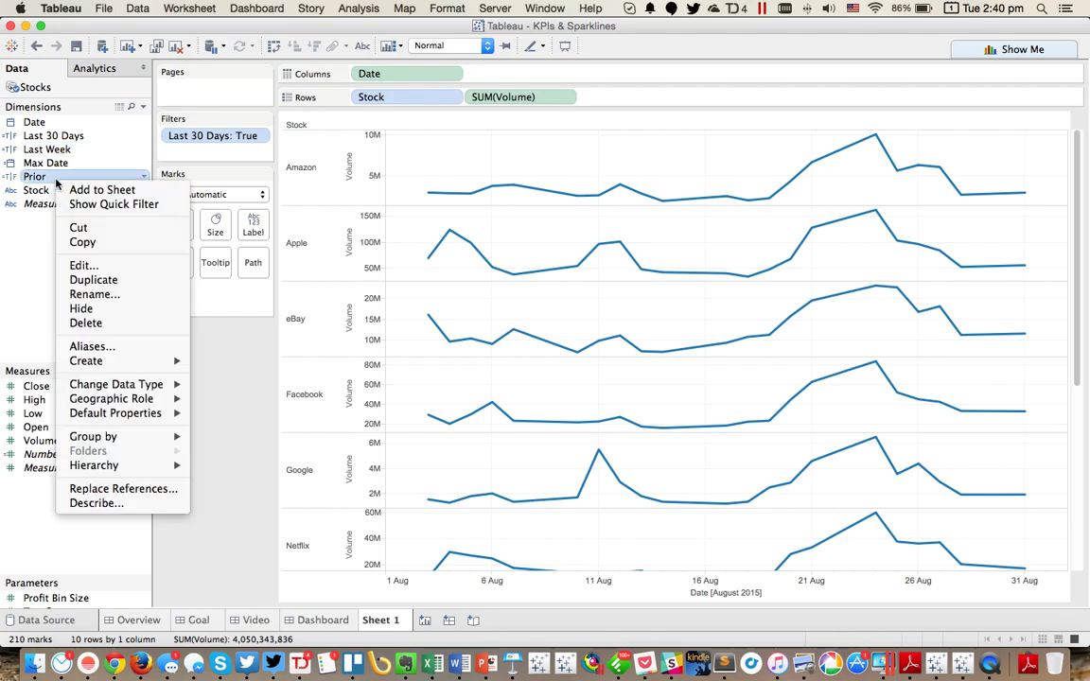
pyautogui.click(81, 267)
pyautogui.click(252, 207)
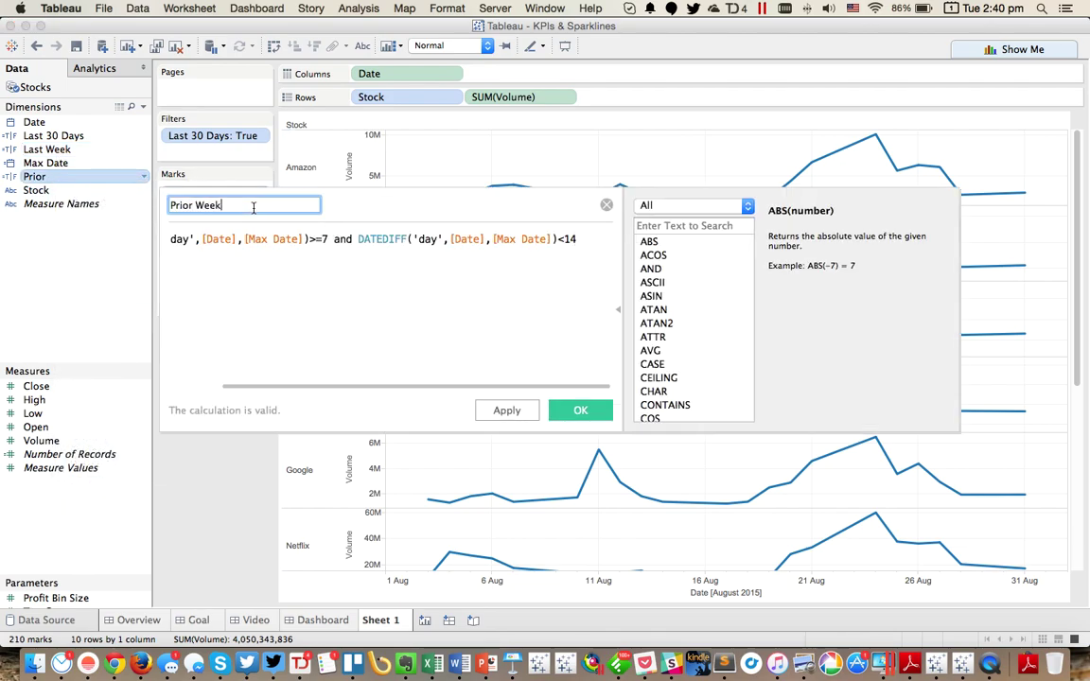
pyautogui.click(578, 410)
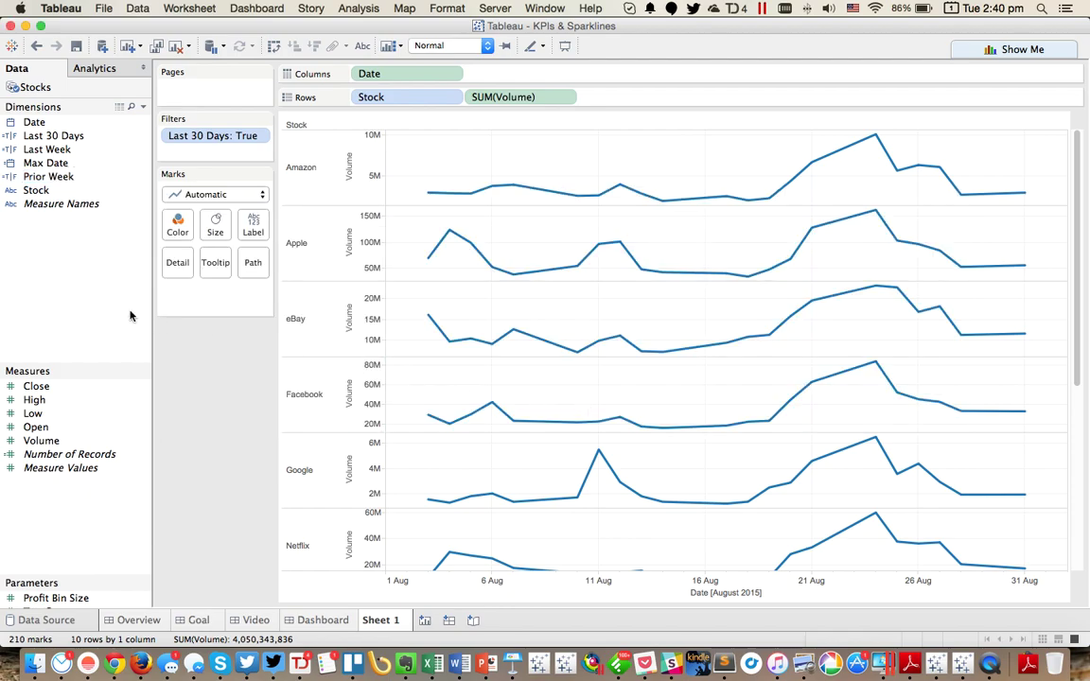
# Start a new calculated field named Last Week Volume.
pyautogui.rightClick(67, 291)
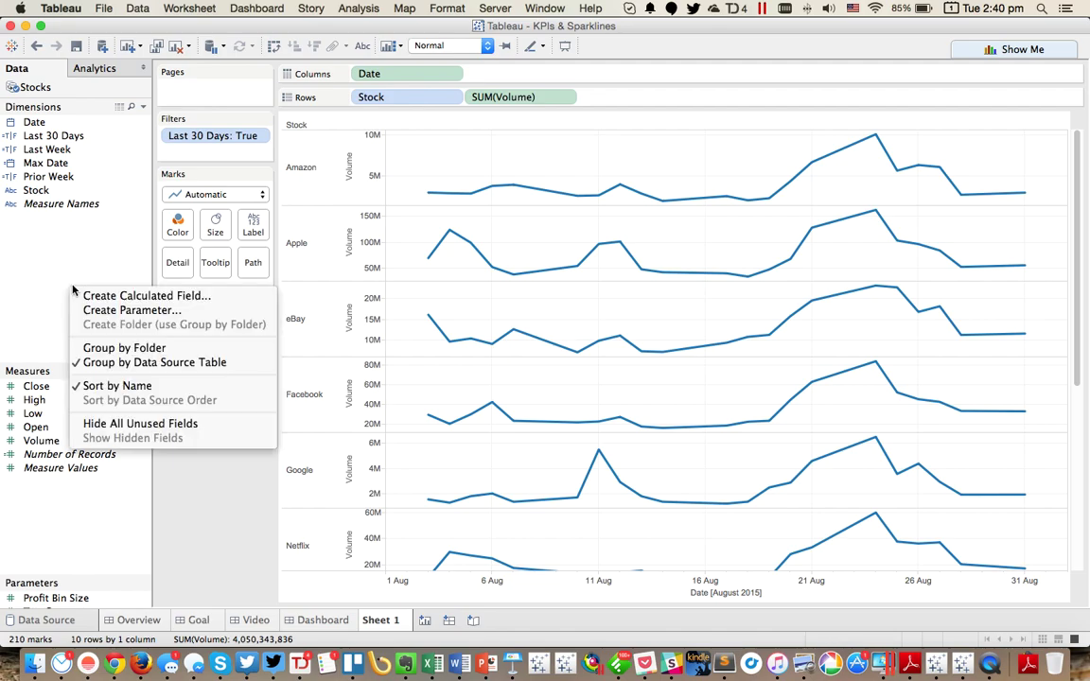
pyautogui.click(106, 295)
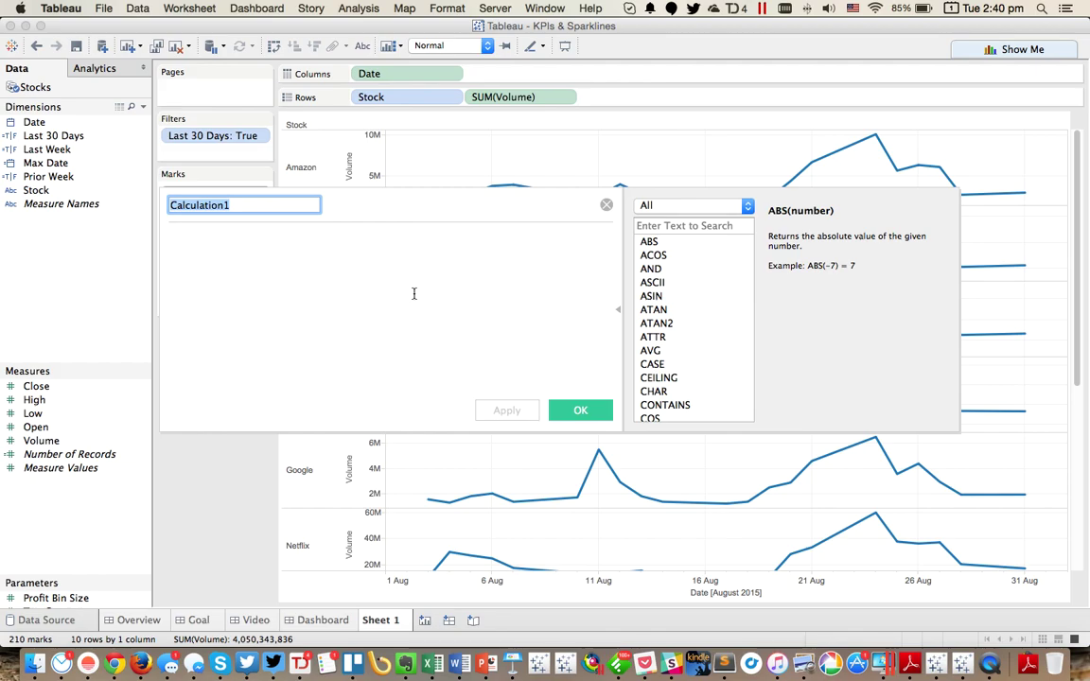
pyautogui.write('Last Week Volume')
pyautogui.press('Tab')
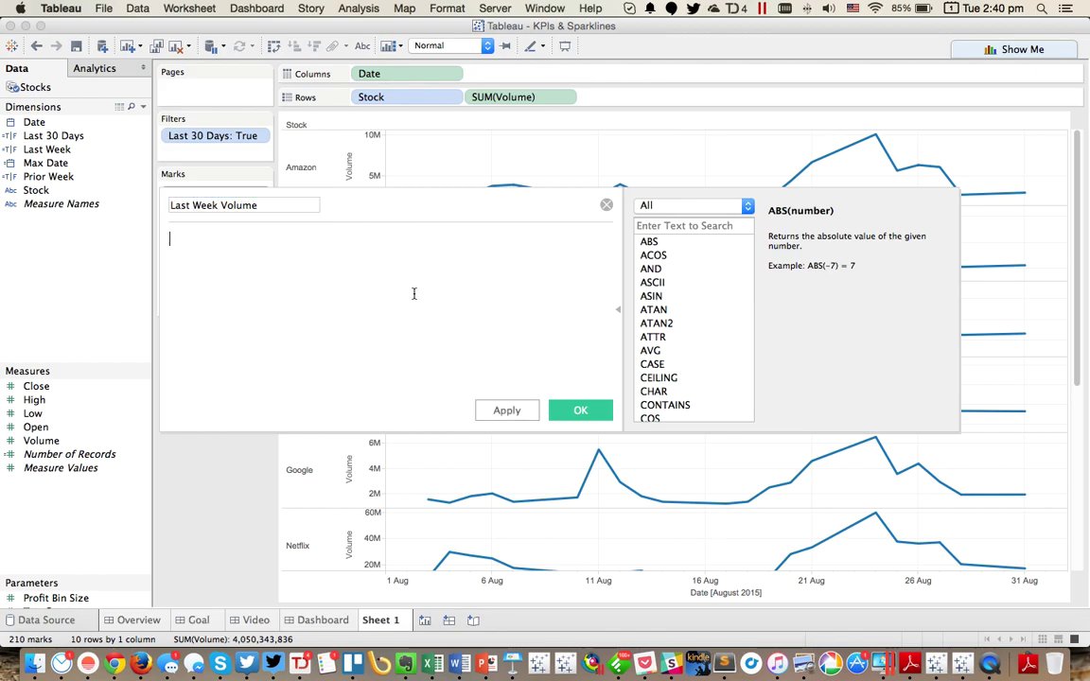
# Begin the Last Week Volume formula with a WINDOW_SUM function nested inside LOOKUP.
pyautogui.write('Look')
pyautogui.press('Return')
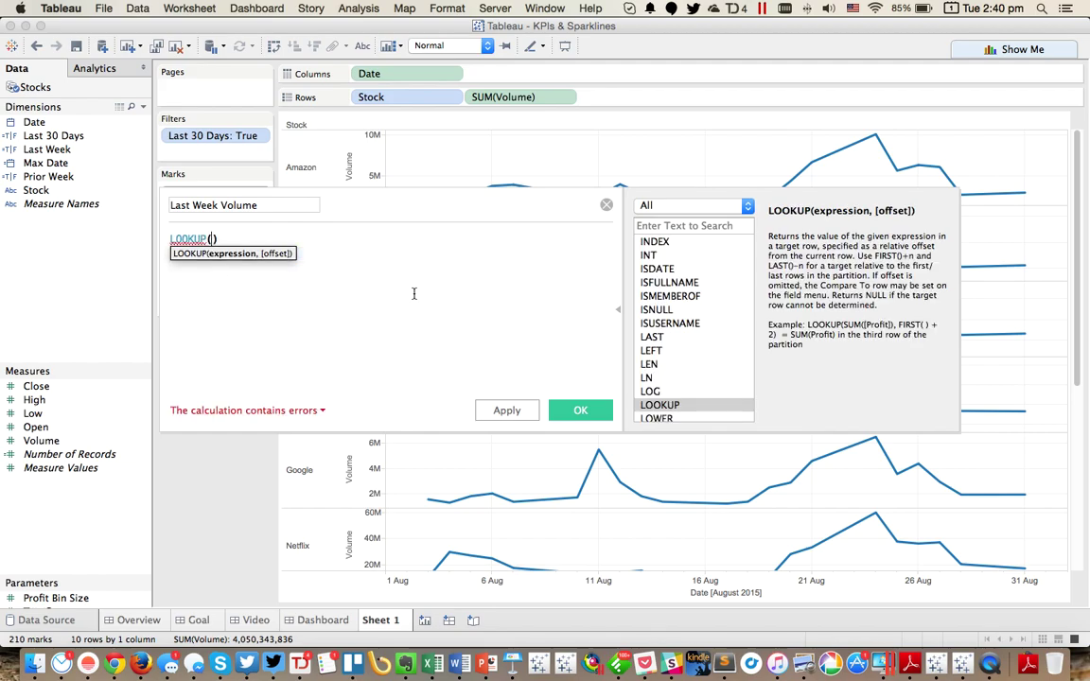
pyautogui.write('win')
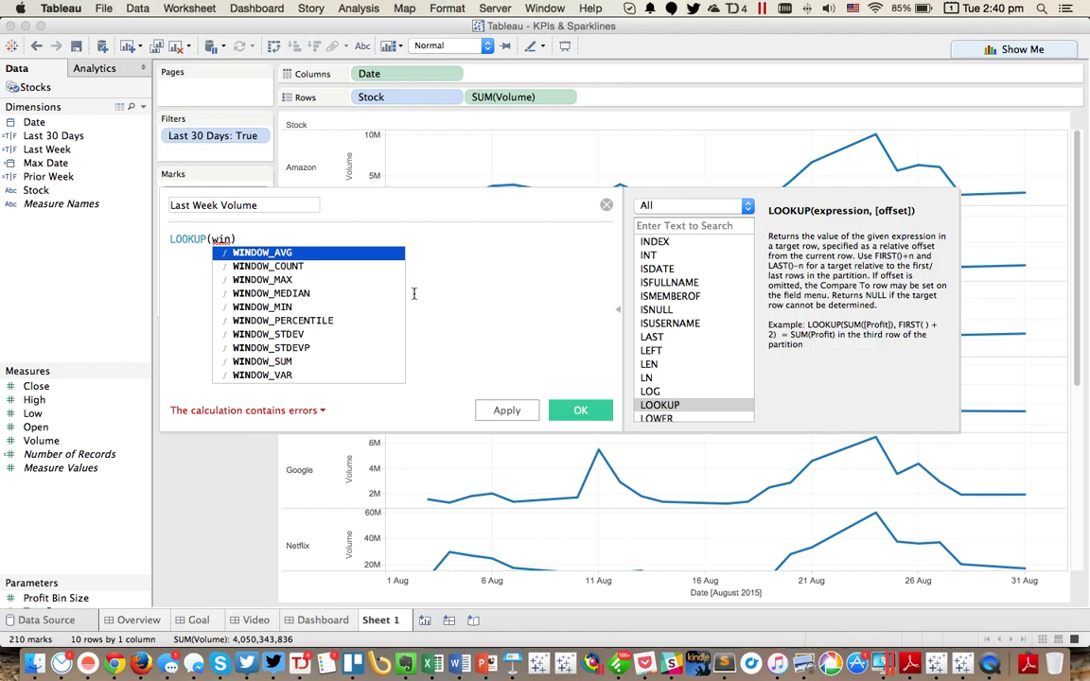
pyautogui.write('sow_')
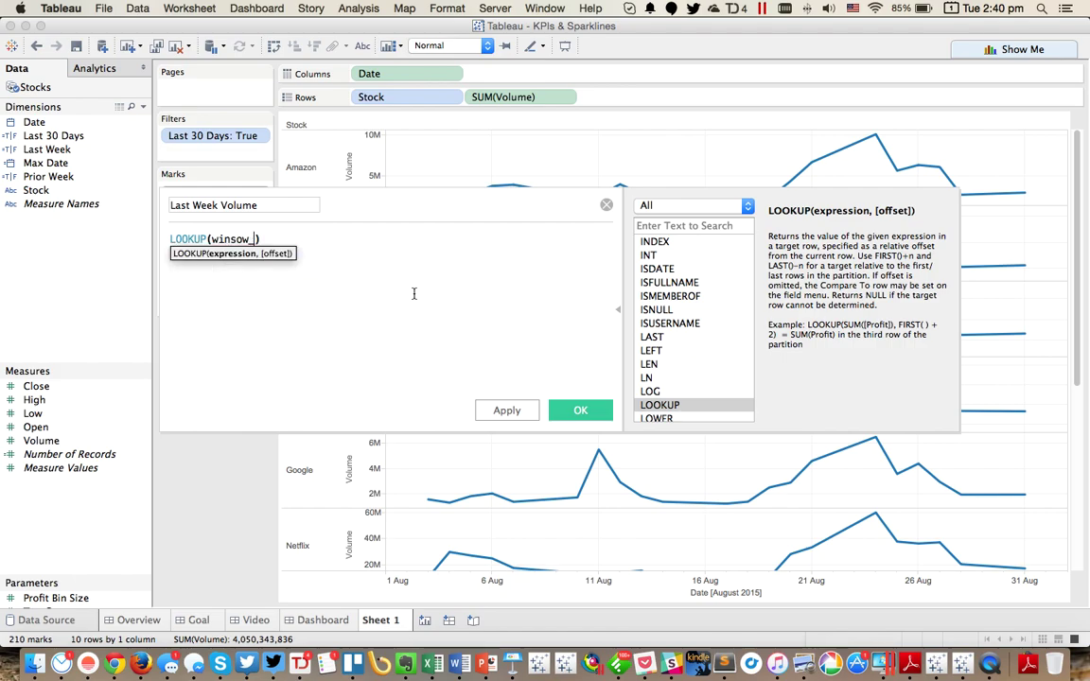
pyautogui.press('BackSpace')
pyautogui.press('BackSpace')
pyautogui.press('BackSpace')
pyautogui.write('sow')
pyautogui.press('BackSpace')
pyautogui.press('BackSpace')
pyautogui.press('BackSpace')
pyautogui.write('dow_')
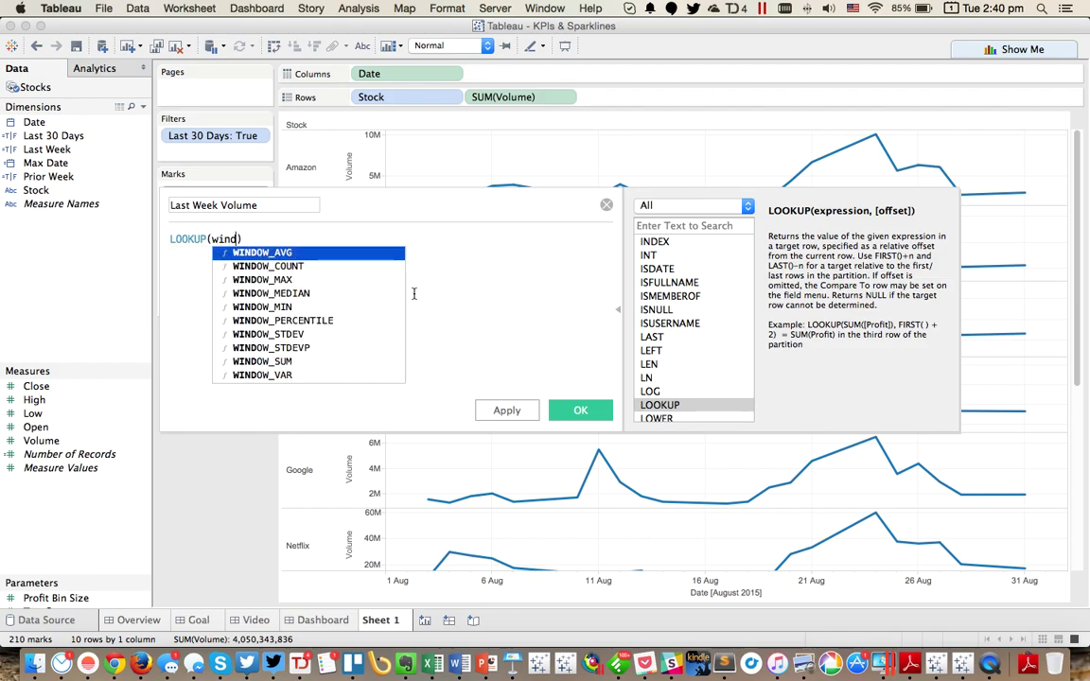
pyautogui.write('s')
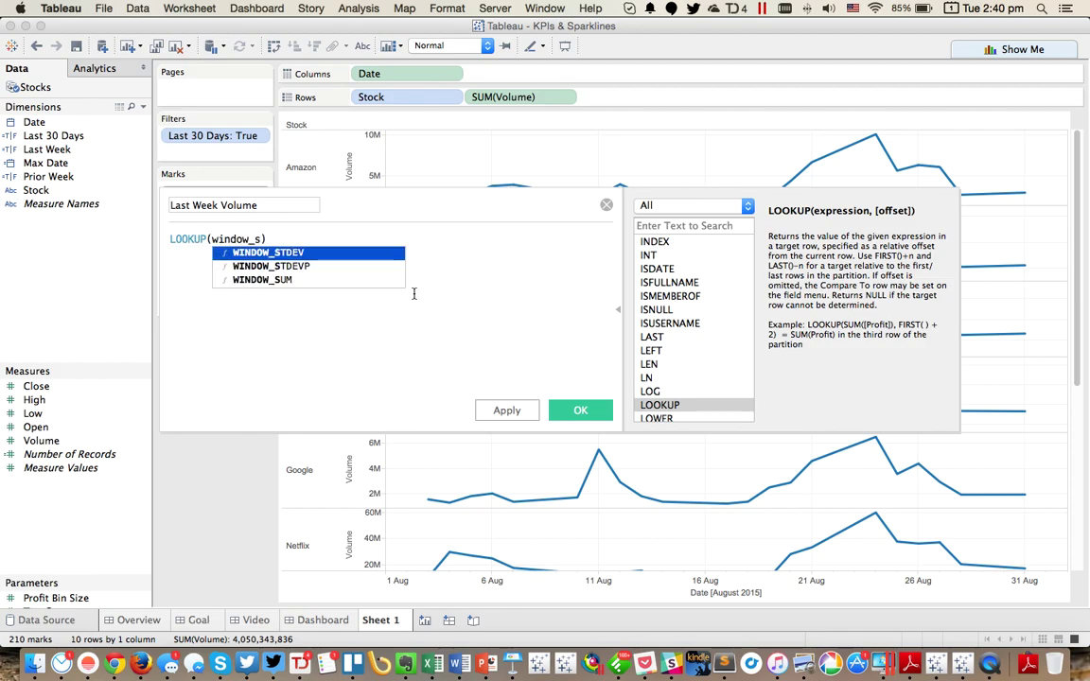
pyautogui.press('Down')
pyautogui.press('Down')
pyautogui.press('Return')
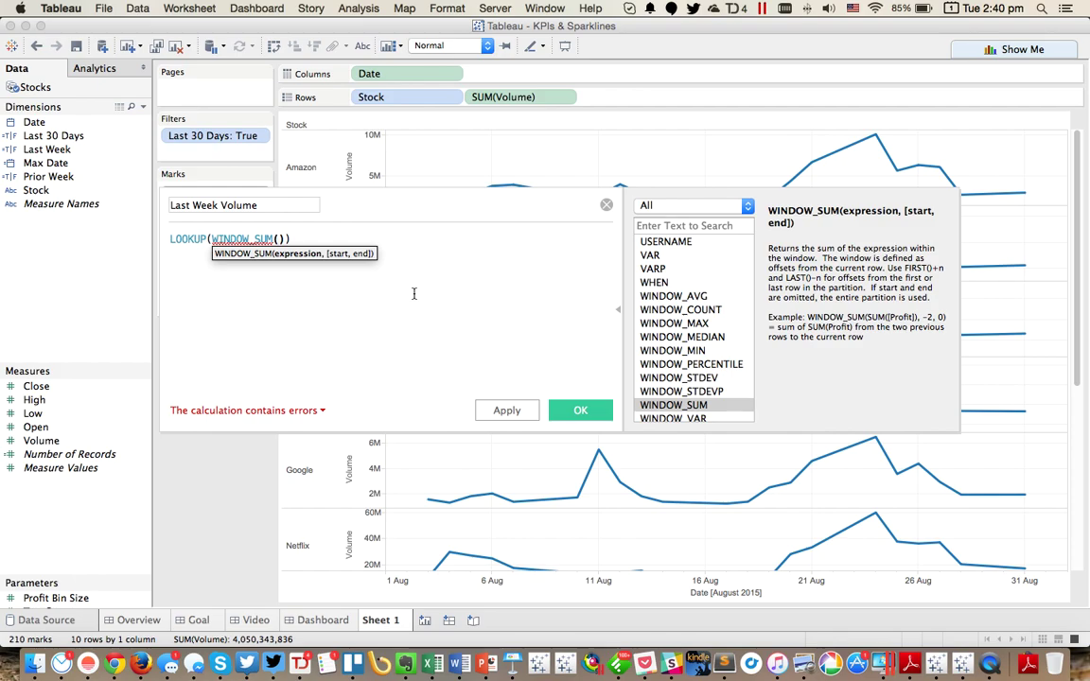
# Enter sum(iif([Last Week],[Volume],null)) as the expression inside WINDOW_SUM.
pyautogui.write('sum(')
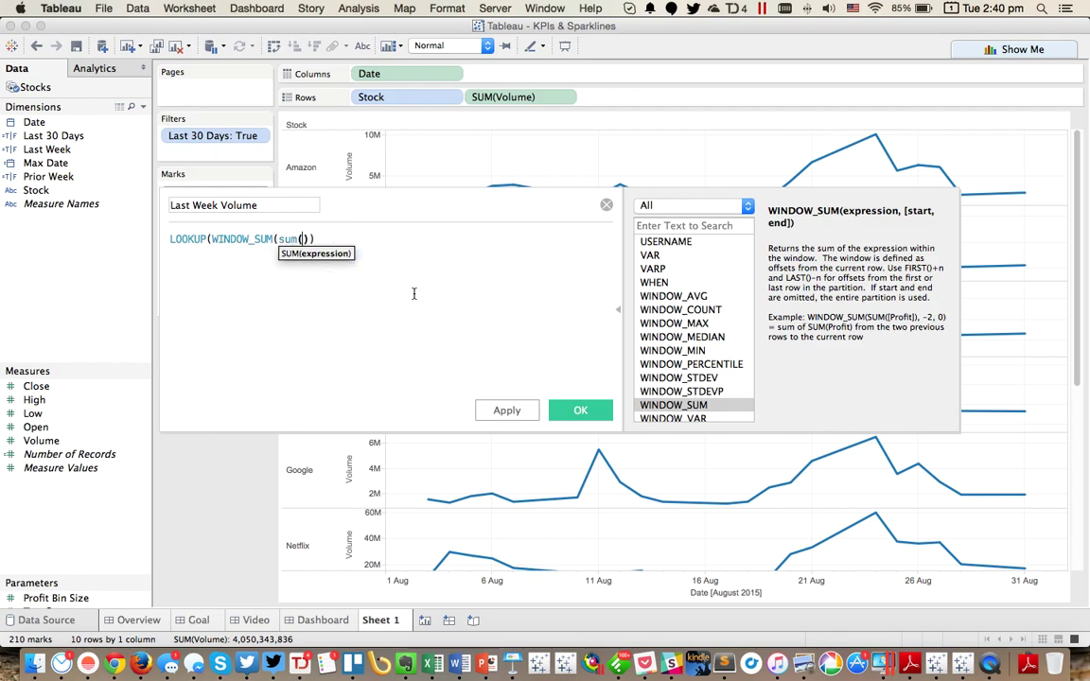
pyautogui.write('iif')
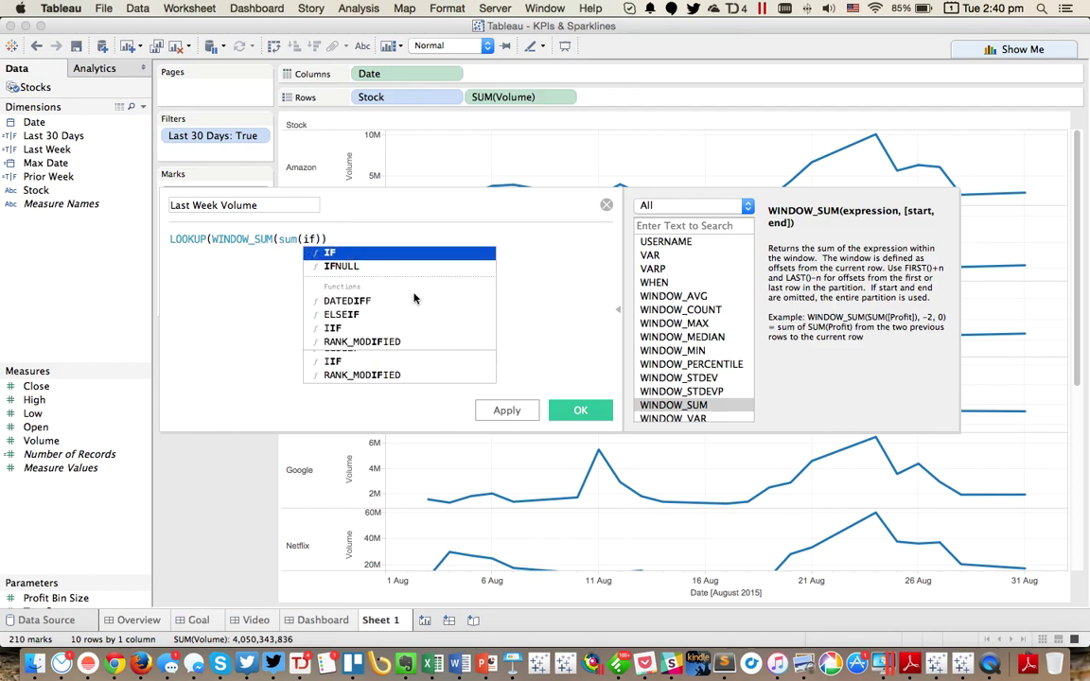
pyautogui.write('([Last')
pyautogui.press('Down')
pyautogui.press('Down')
pyautogui.press('Return')
pyautogui.write(',')
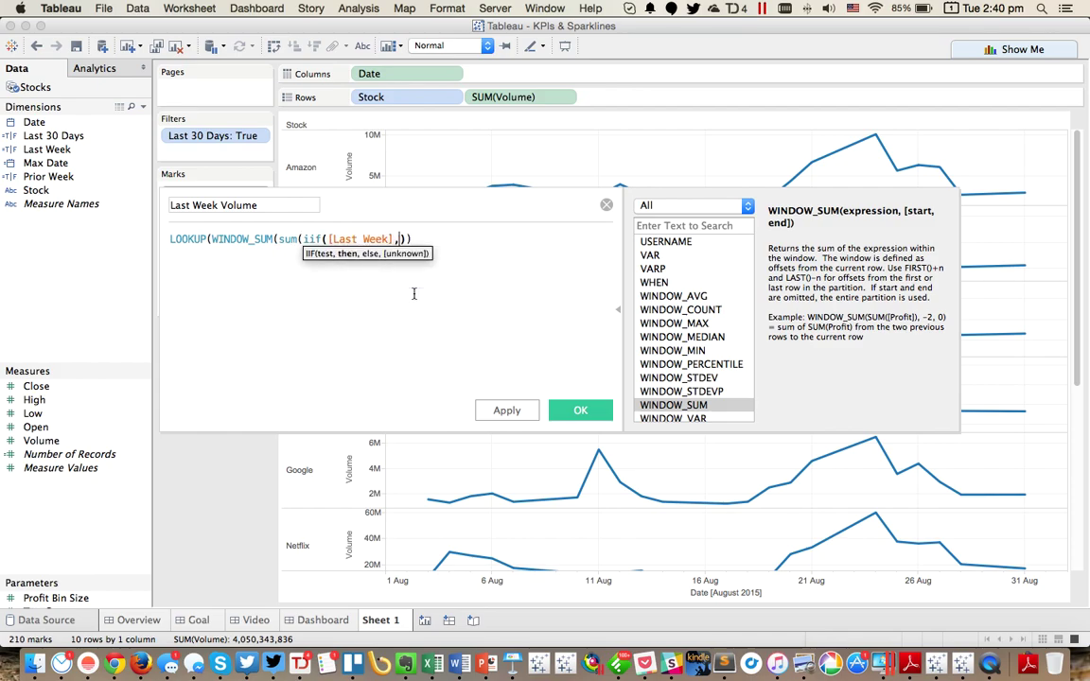
pyautogui.write('[Vo')
pyautogui.press('Return')
pyautogui.write(',null')
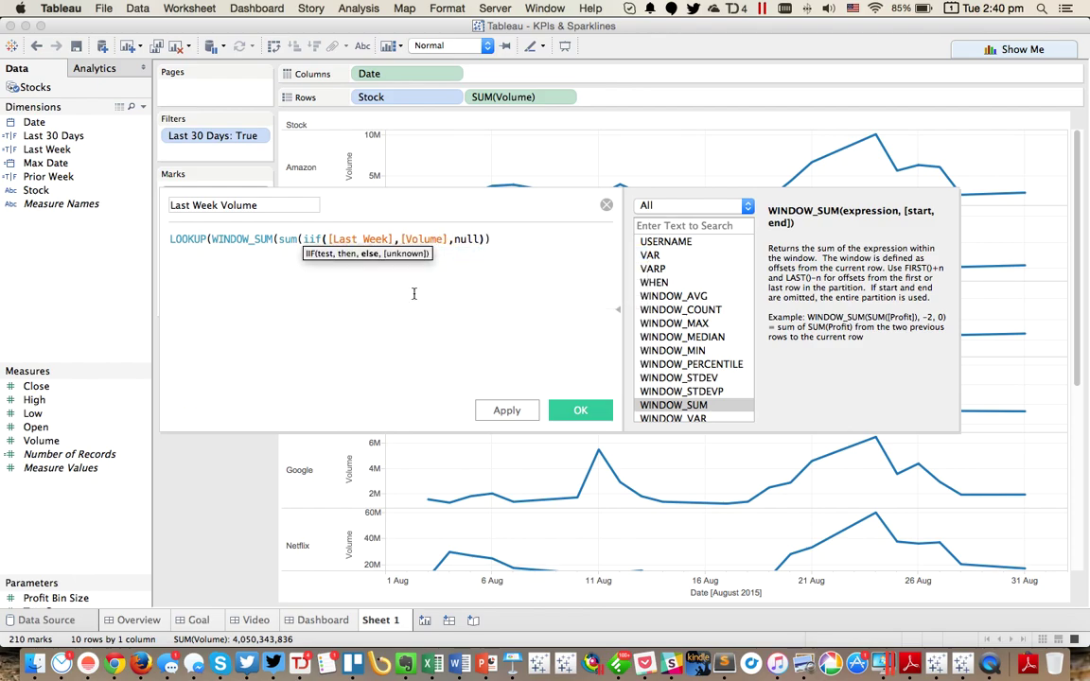
pyautogui.write('))')
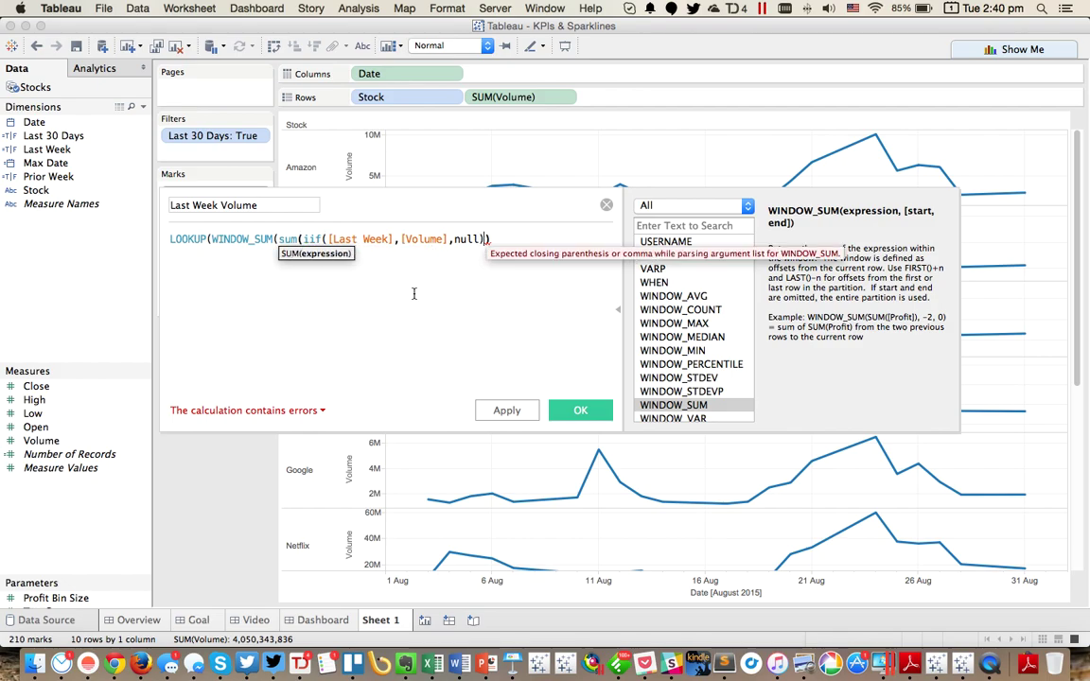
pyautogui.write(')')
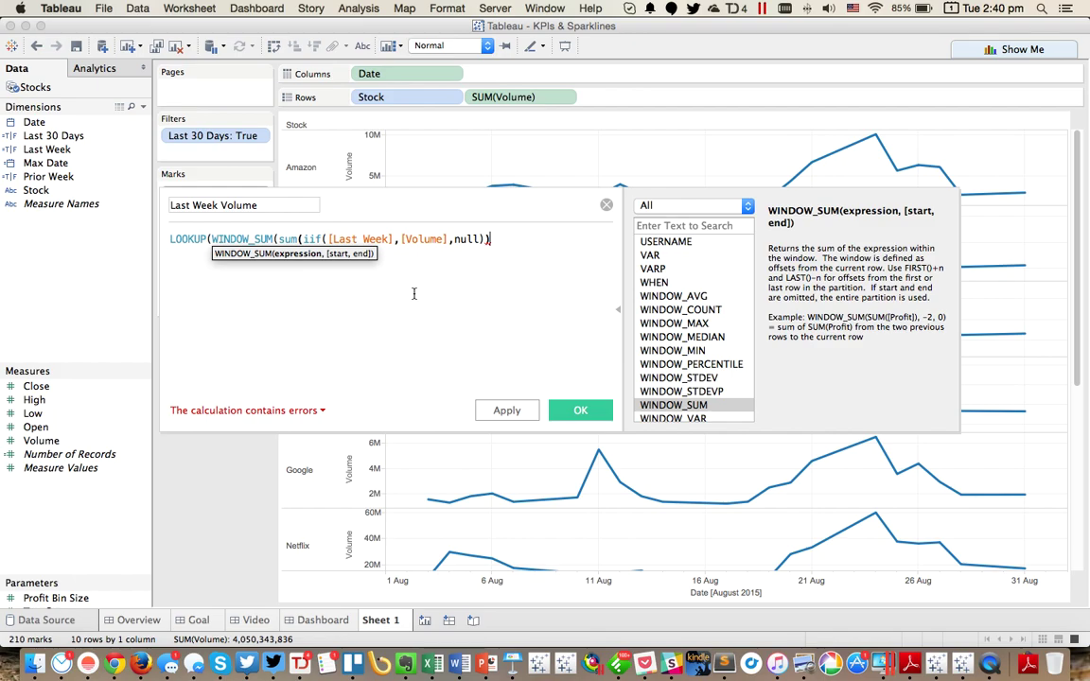
# Close the WINDOW_SUM expression, give LOOKUP an offset of 0, and save the Last Week Volume calculation.
pyautogui.write(',0')
pyautogui.press('BackSpace')
pyautogui.press('BackSpace')
pyautogui.write(')')
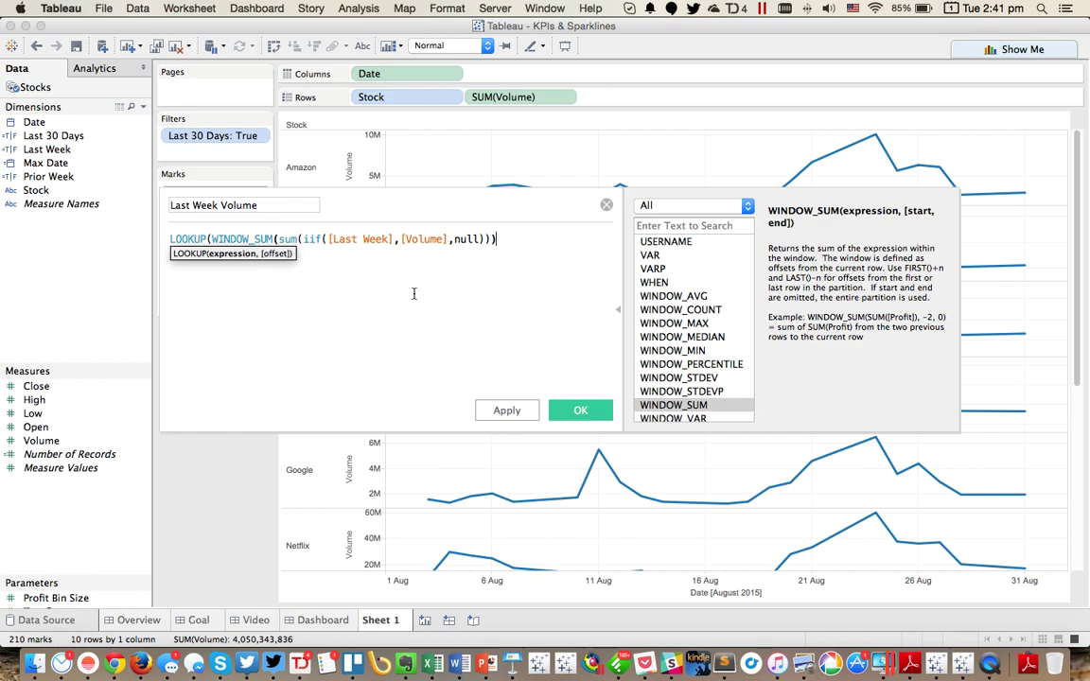
pyautogui.write(',0')
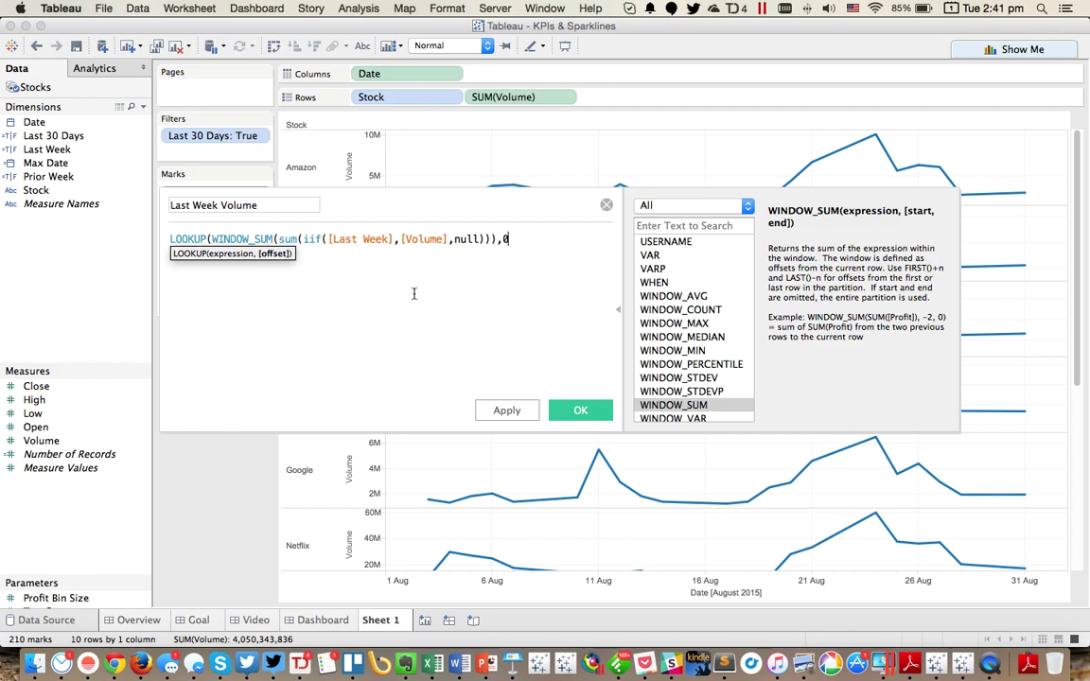
pyautogui.write(')')
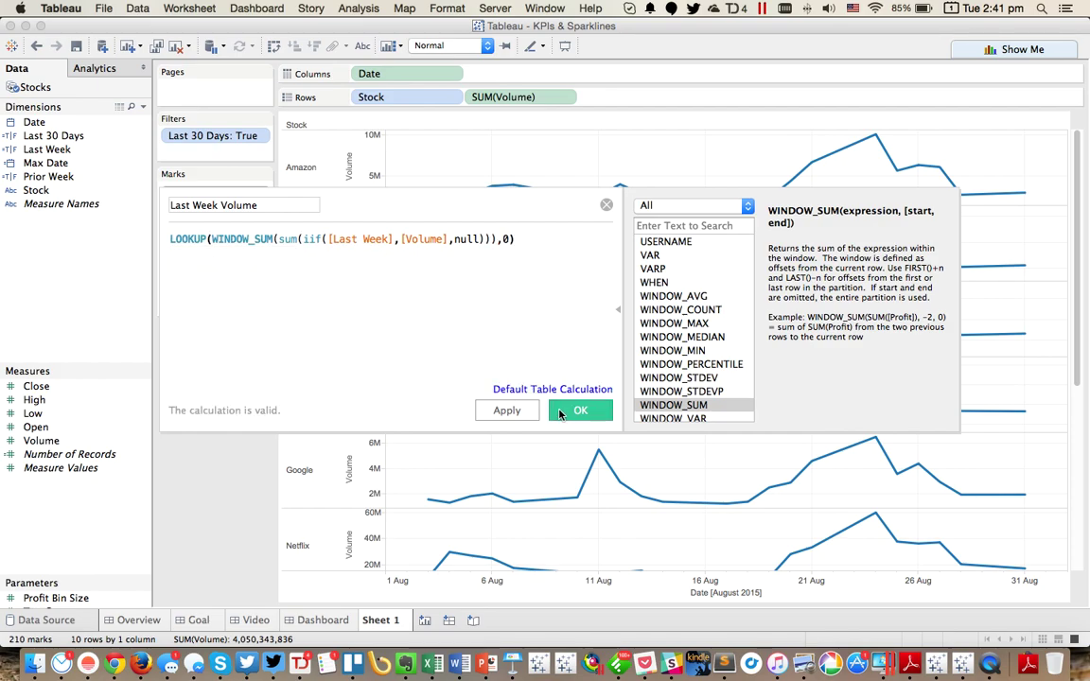
pyautogui.click(579, 410)
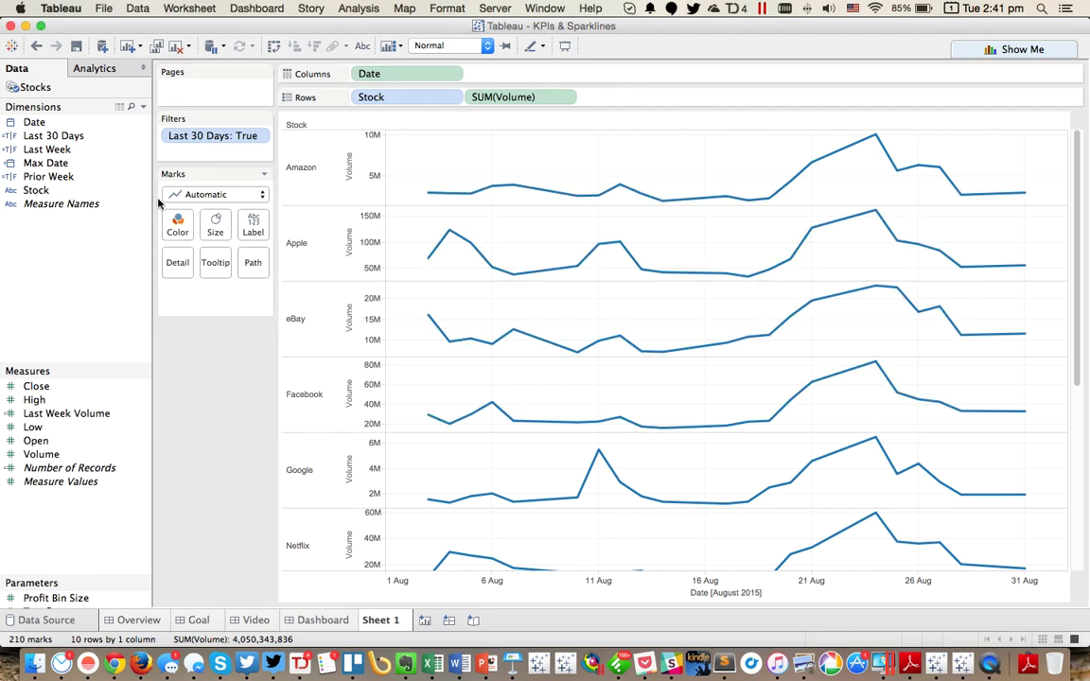
# Convert Last Week Volume to discrete and place it on Rows between Stock and SUM(Volume).
pyautogui.rightClick(68, 413)
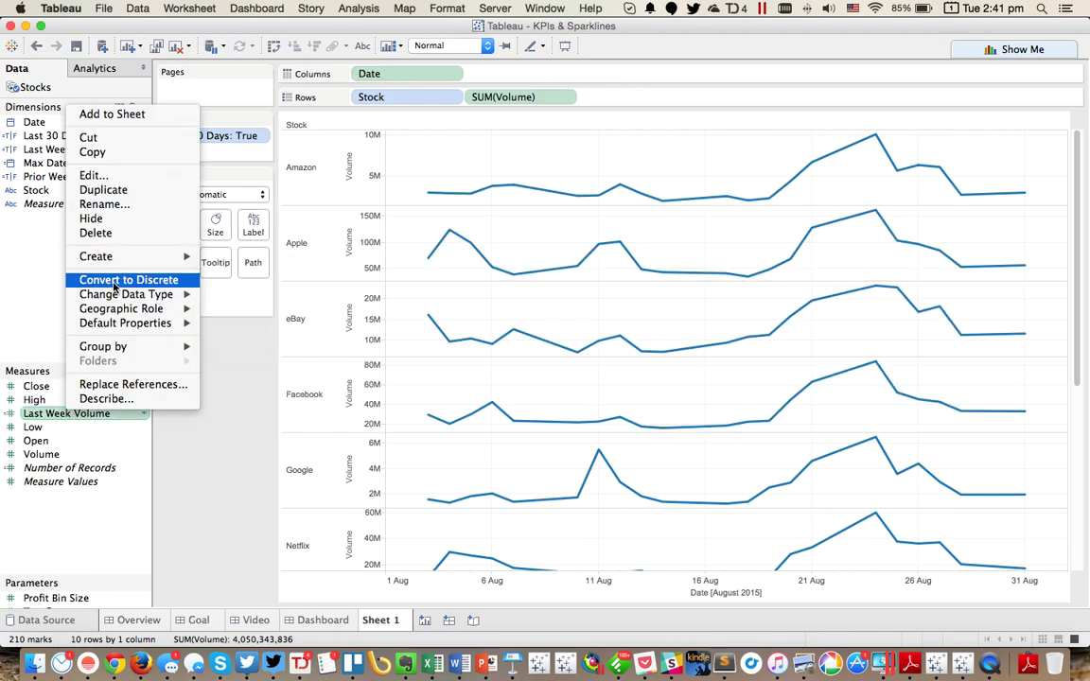
pyautogui.click(61, 407)
pyautogui.moveTo(62, 408); pyautogui.dragTo(480, 106)
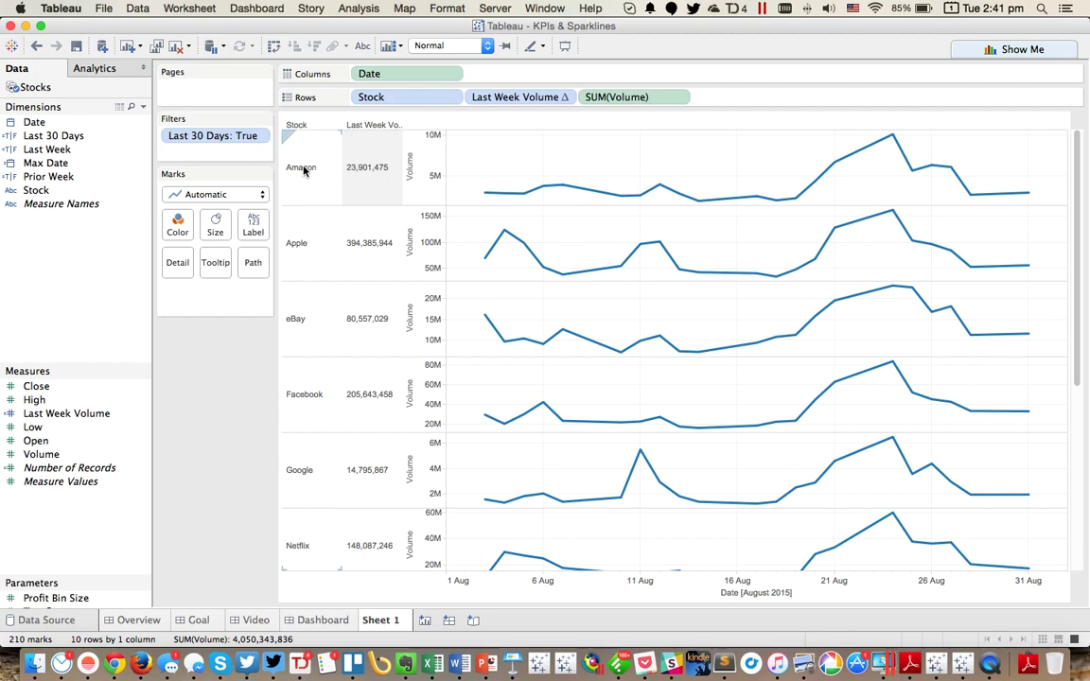
# Split the columns by Last Week, check the summed last-week volume for Amazon and Facebook, and remove the Last Week split.
pyautogui.moveTo(45, 152); pyautogui.dragTo(371, 74)
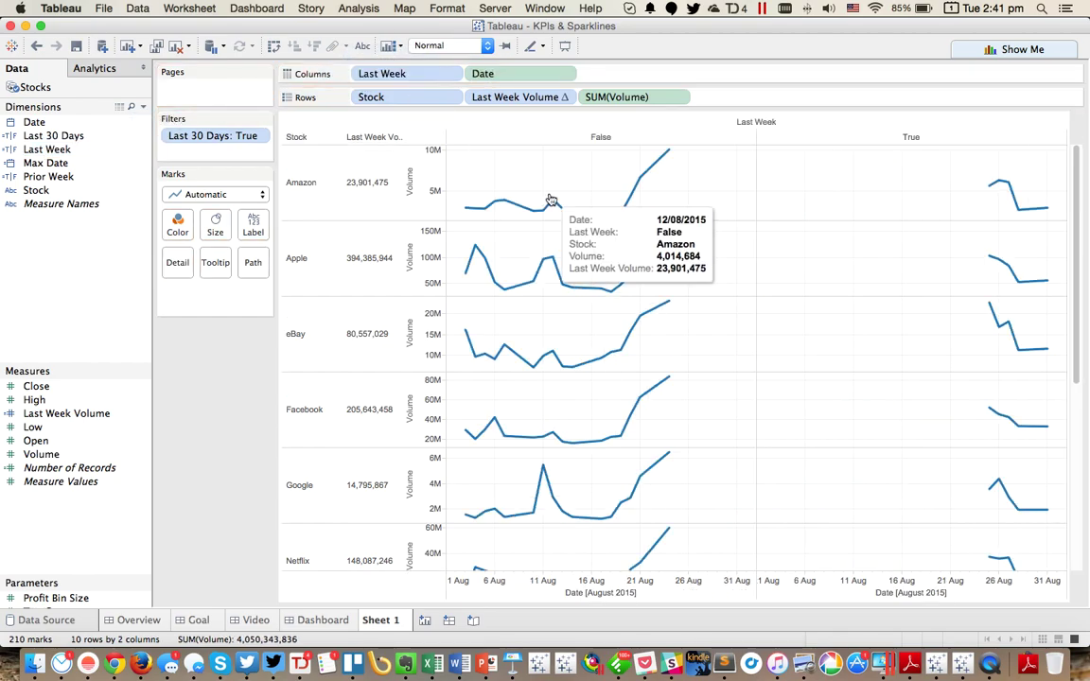
pyautogui.moveTo(969, 166); pyautogui.dragTo(1061, 220)
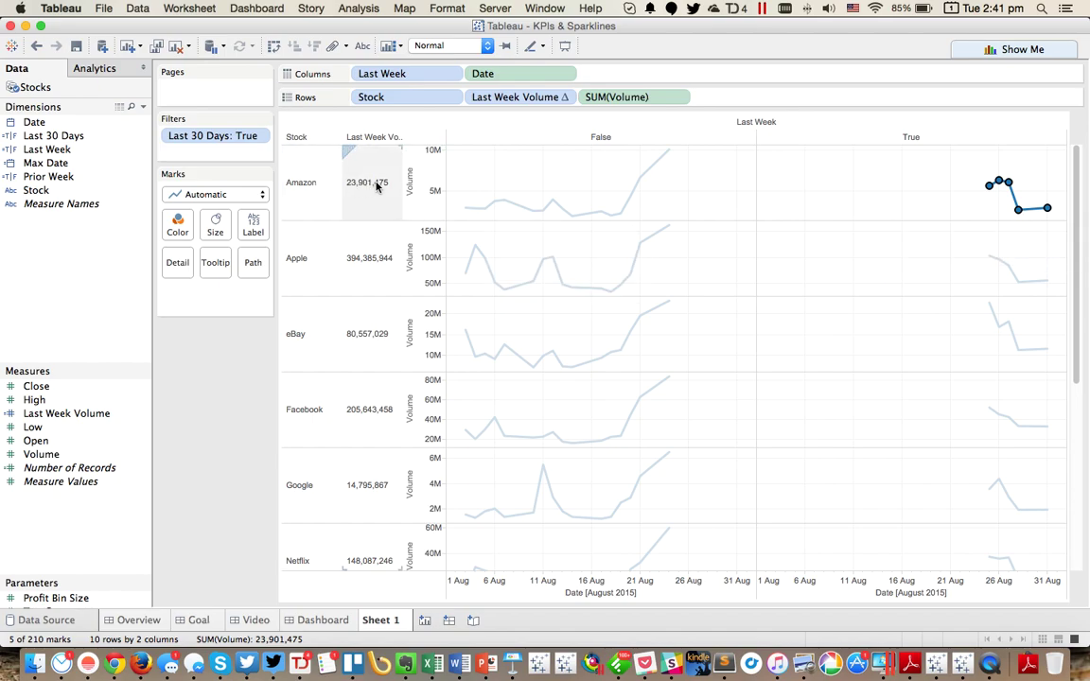
pyautogui.click(971, 352)
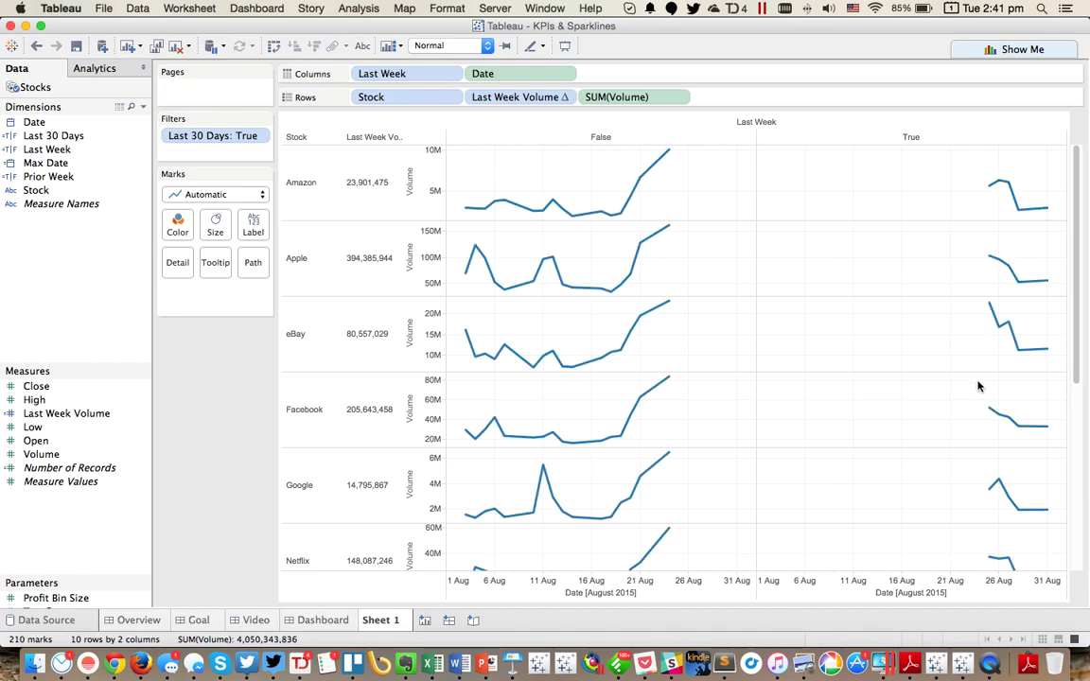
pyautogui.moveTo(979, 392); pyautogui.dragTo(1059, 441)
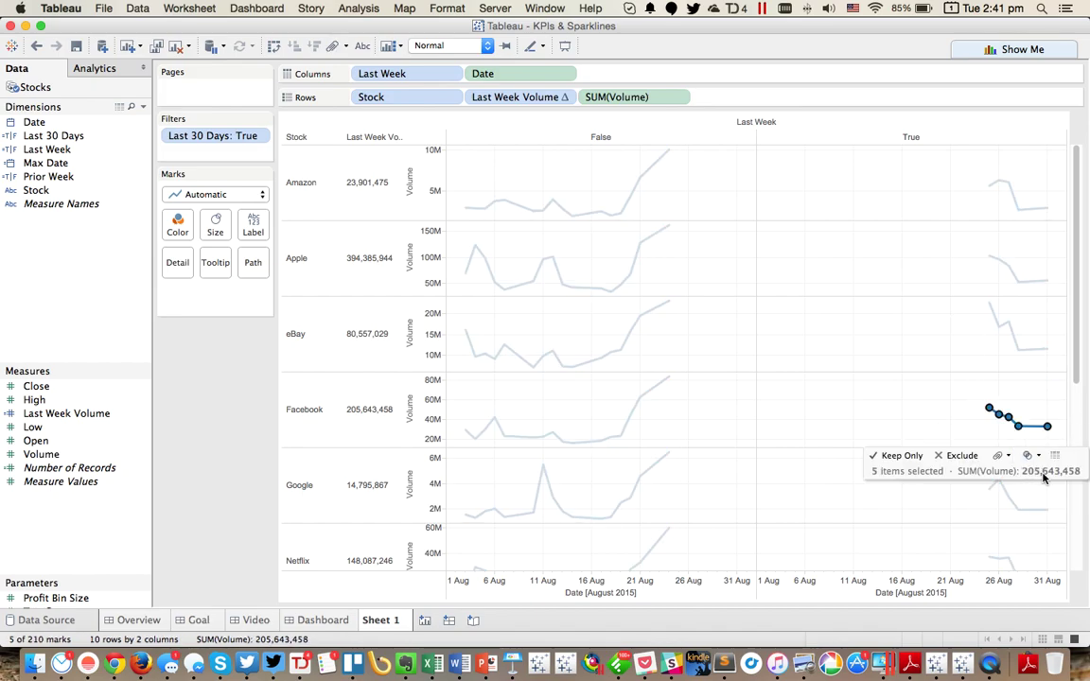
pyautogui.click(839, 340)
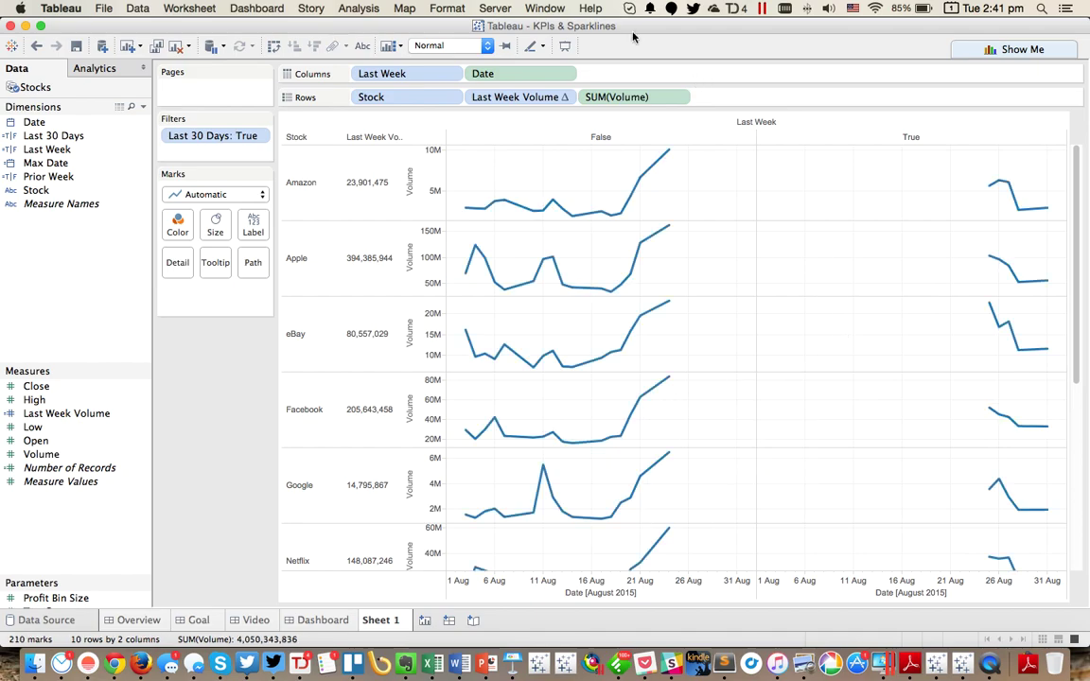
pyautogui.moveTo(369, 75); pyautogui.dragTo(52, 431)
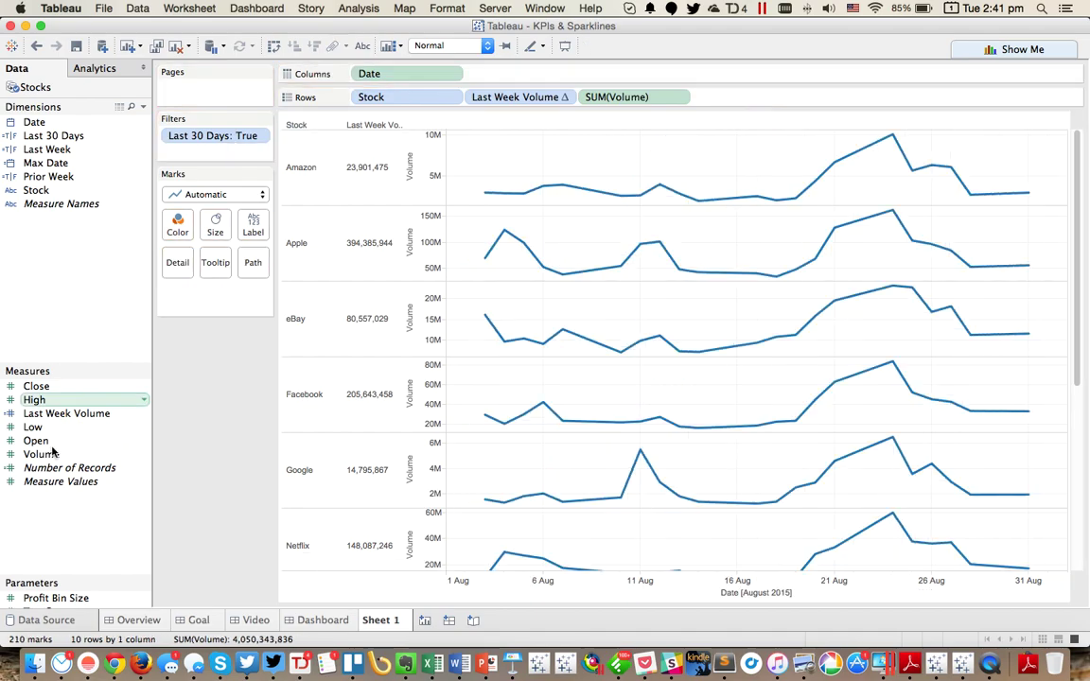
# Duplicate the Last Week Volume calculation and rename the copy as Prior Week Volume.
pyautogui.rightClick(56, 413)
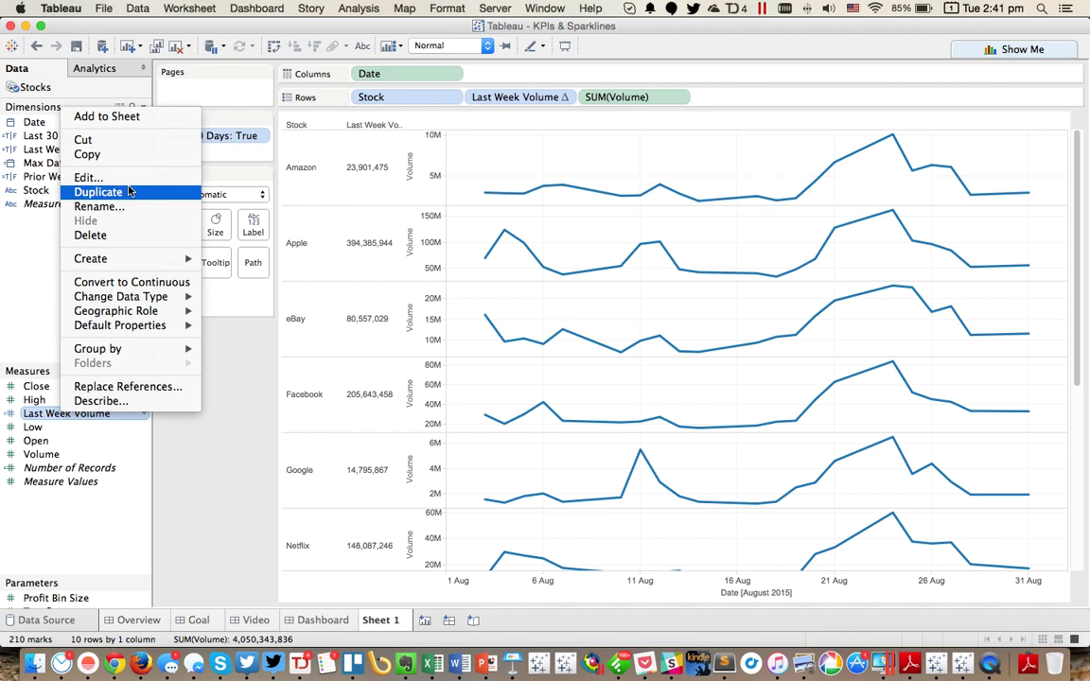
pyautogui.click(129, 192)
pyautogui.rightClick(66, 427)
pyautogui.click(107, 191)
pyautogui.doubleClick(184, 205)
pyautogui.write('Prior Week Volume (copy')
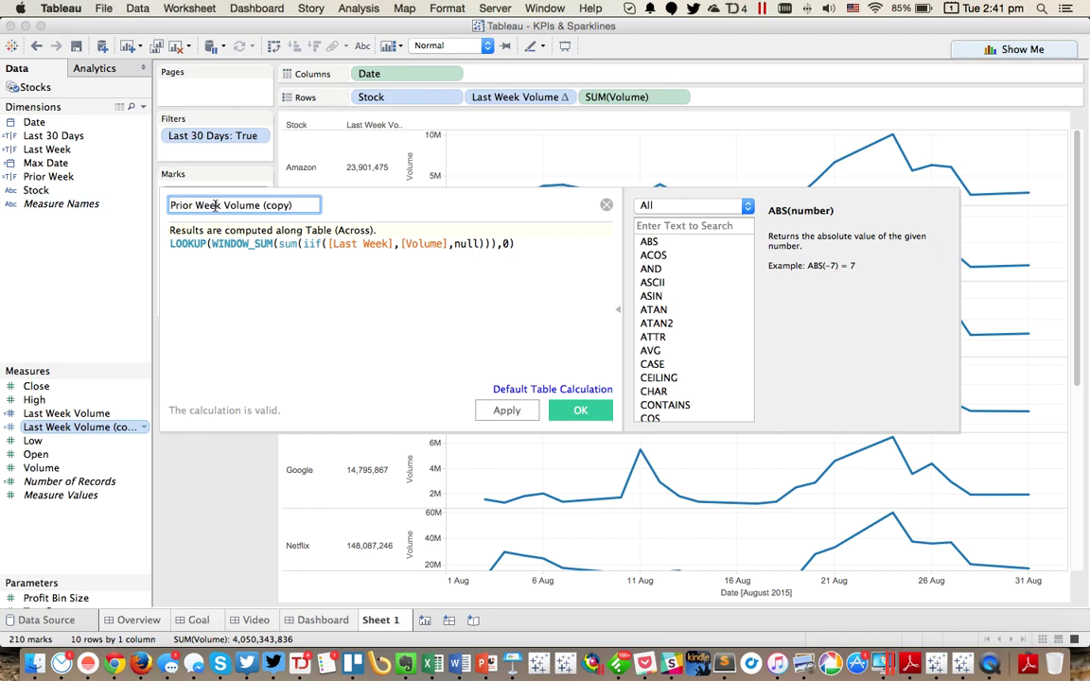
pyautogui.moveTo(260, 204); pyautogui.dragTo(350, 207)
pyautogui.press('BackSpace')
pyautogui.press('Tab')
# Replace [Last Week] with [Prior Week] in the formula, save it, and add Prior Week Volume to Rows after Last Week Volume.
pyautogui.click(344, 243)
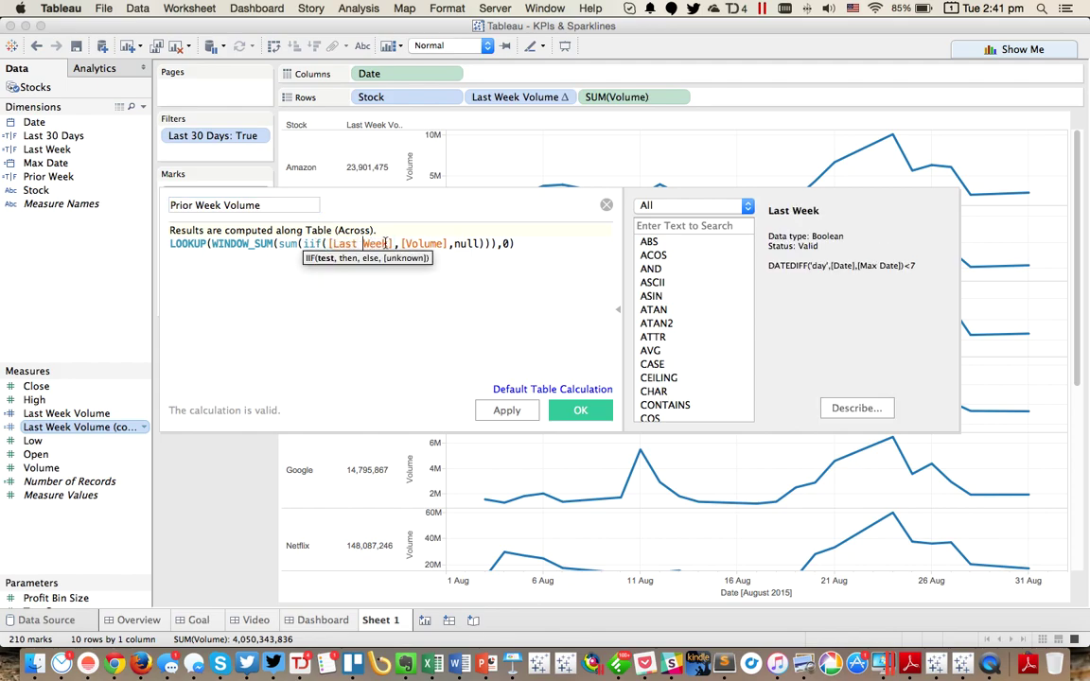
pyautogui.hotkey('shift', 'Left')
pyautogui.hotkey('shift', 'Left')
pyautogui.hotkey('shift', 'Left')
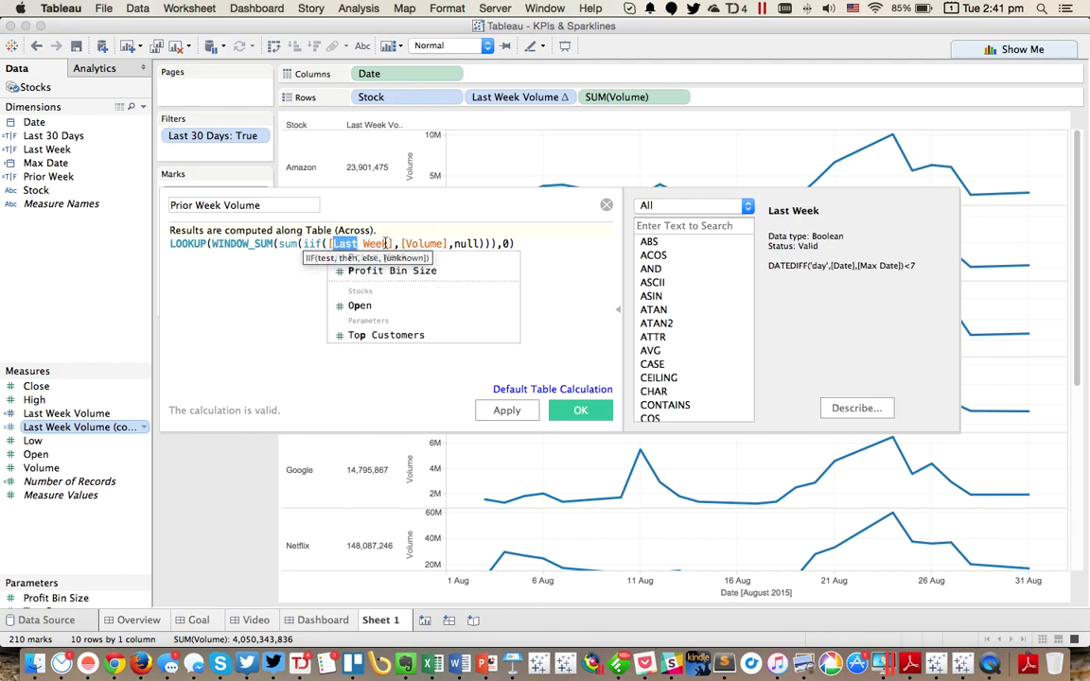
pyautogui.write('Prior')
pyautogui.press('Escape')
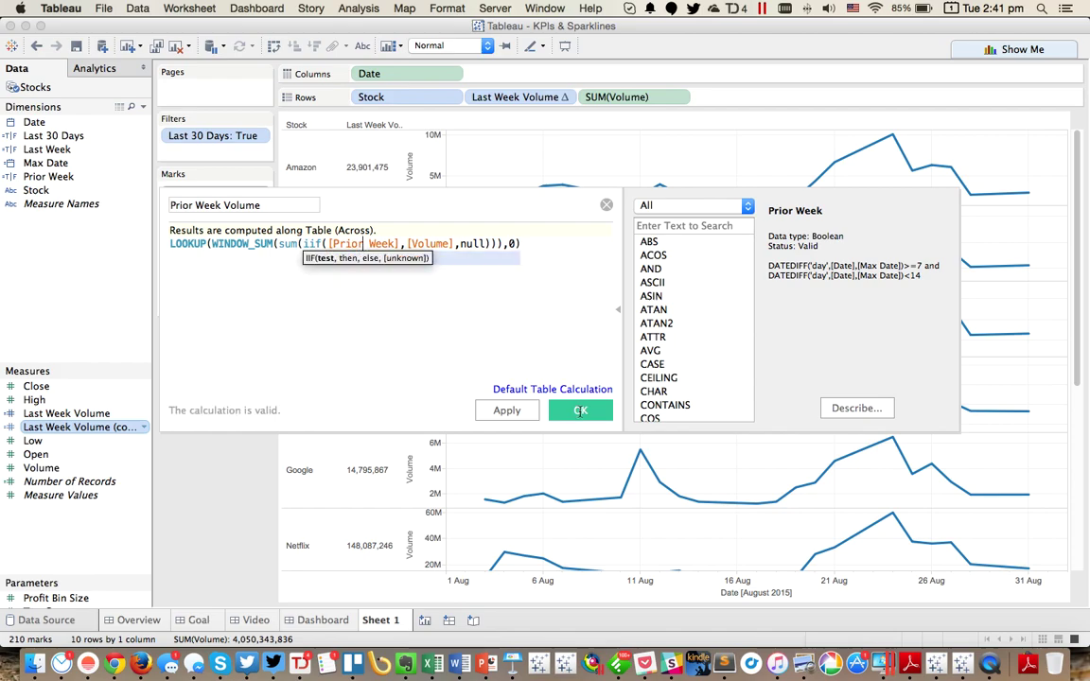
pyautogui.click(558, 407)
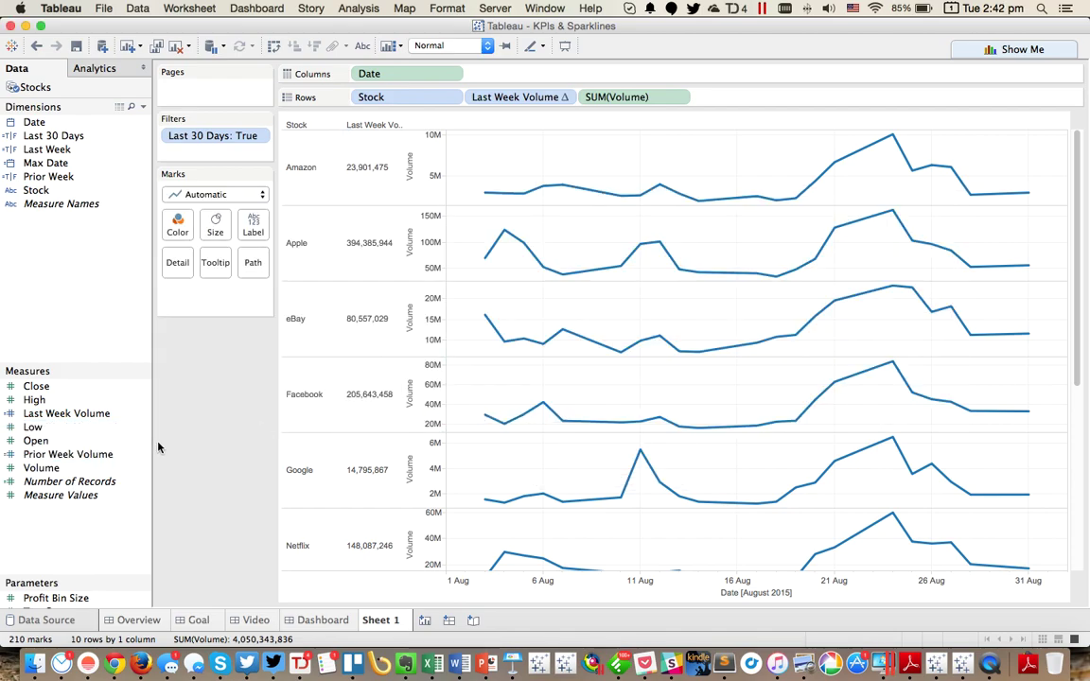
pyautogui.moveTo(43, 454); pyautogui.dragTo(577, 96)
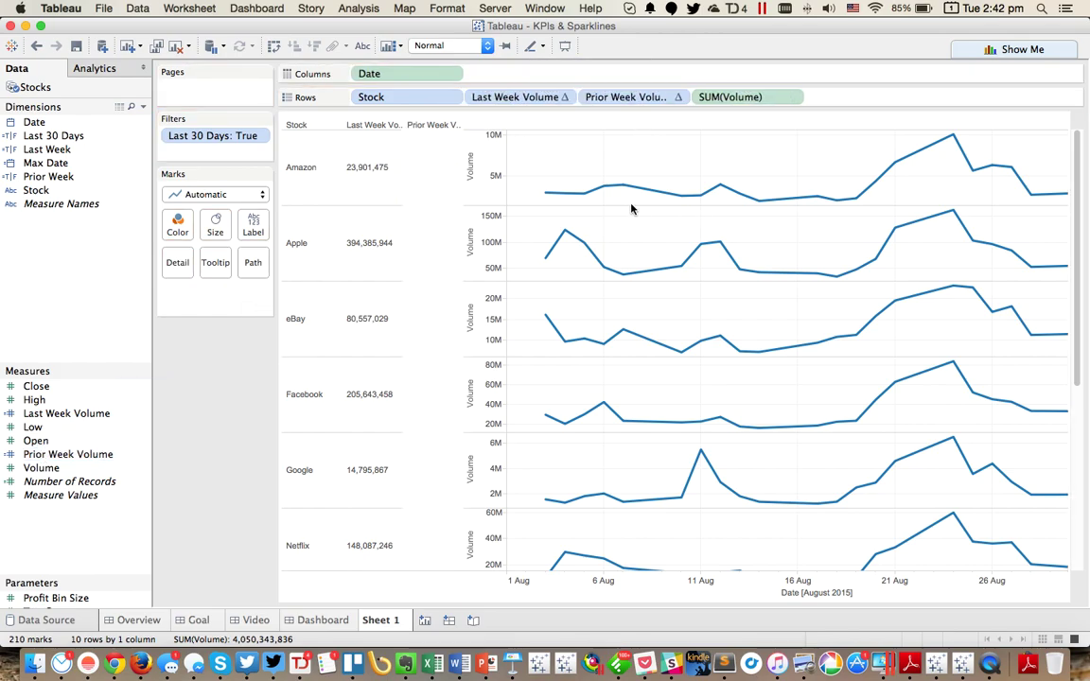
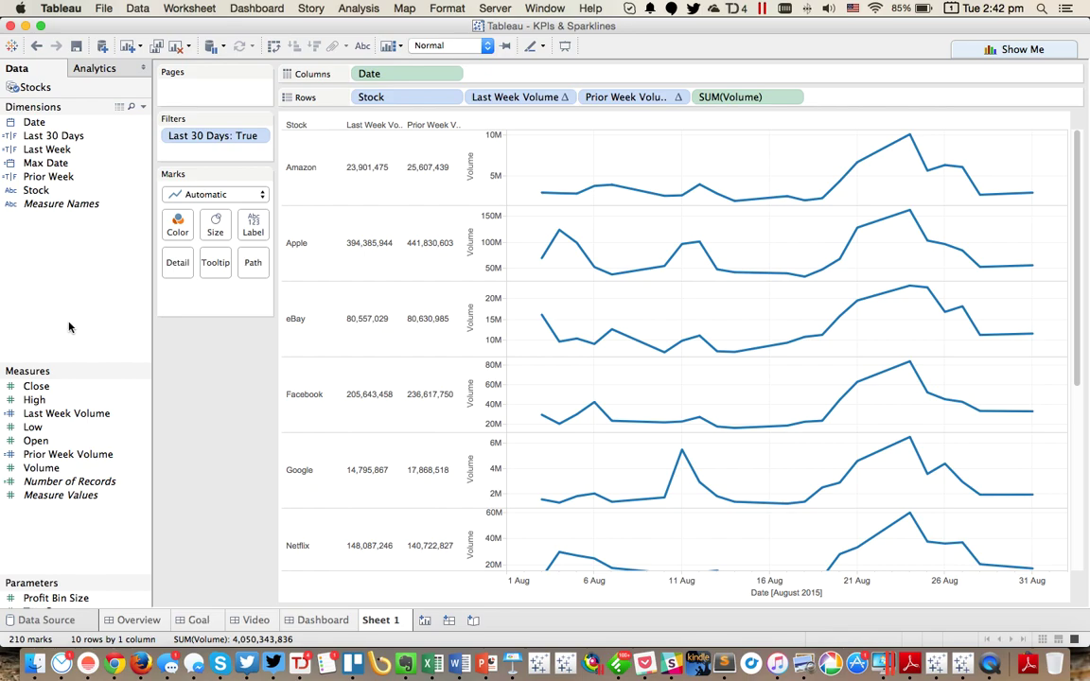
# Start a new calculated field named Change.
pyautogui.rightClick(59, 319)
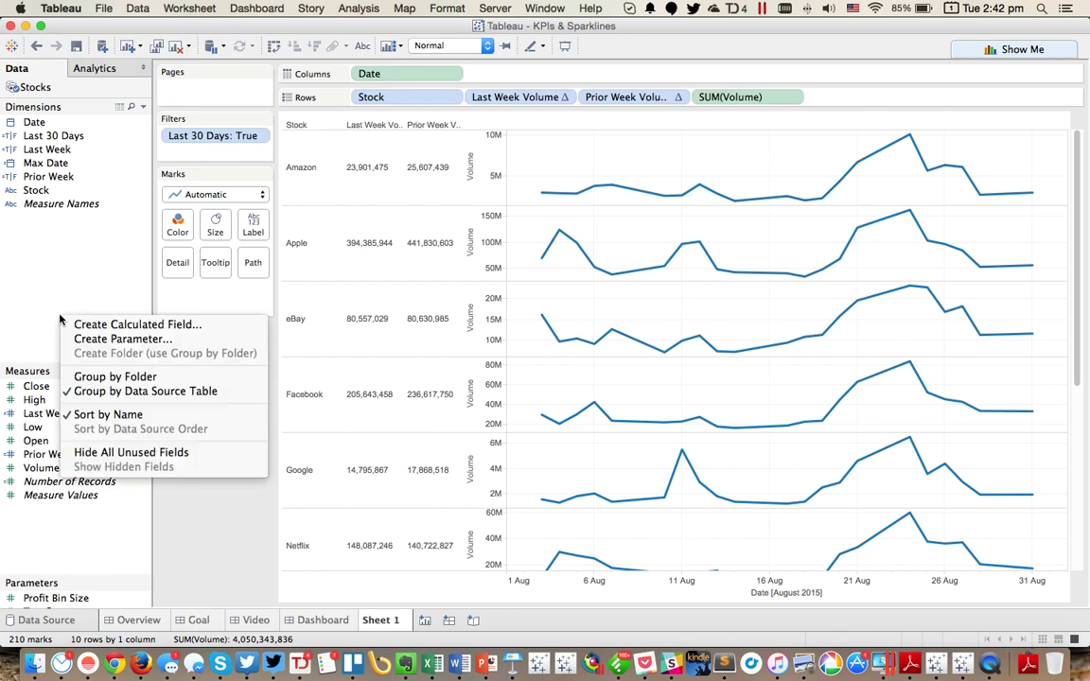
pyautogui.click(92, 293)
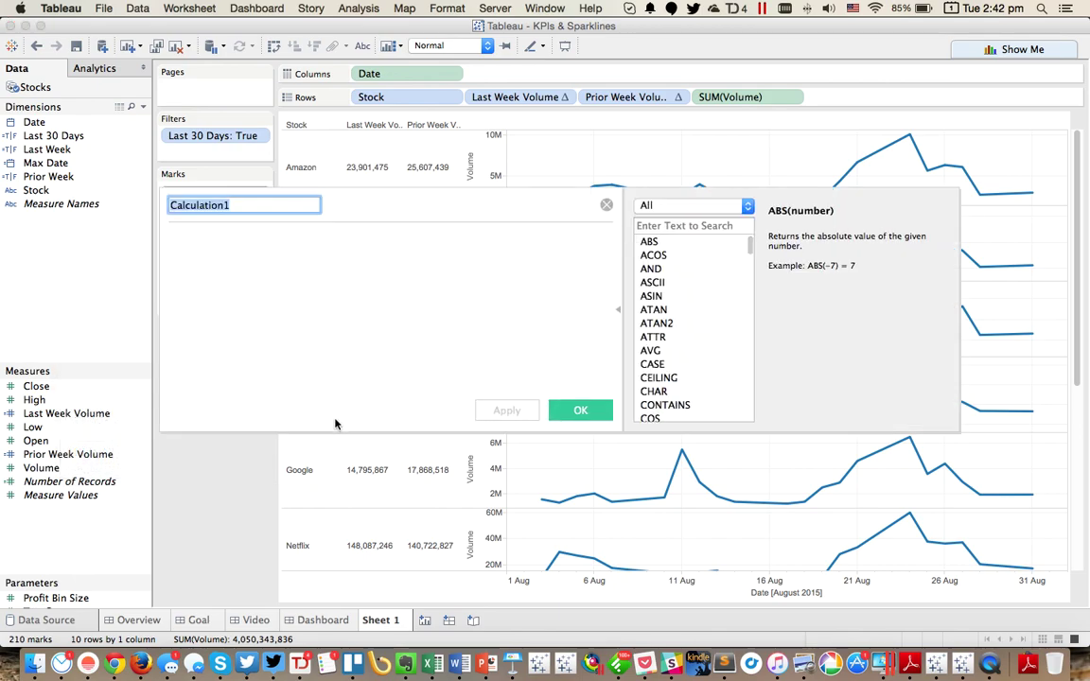
pyautogui.write('Change')
pyautogui.press('Tab')
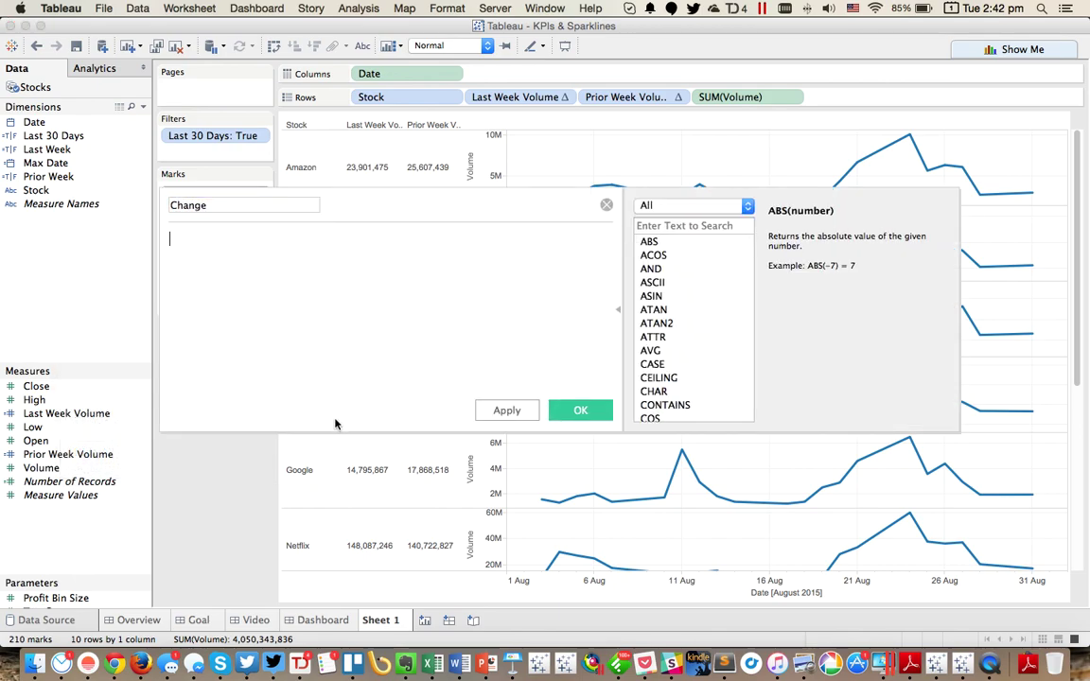
pyautogui.write('last')
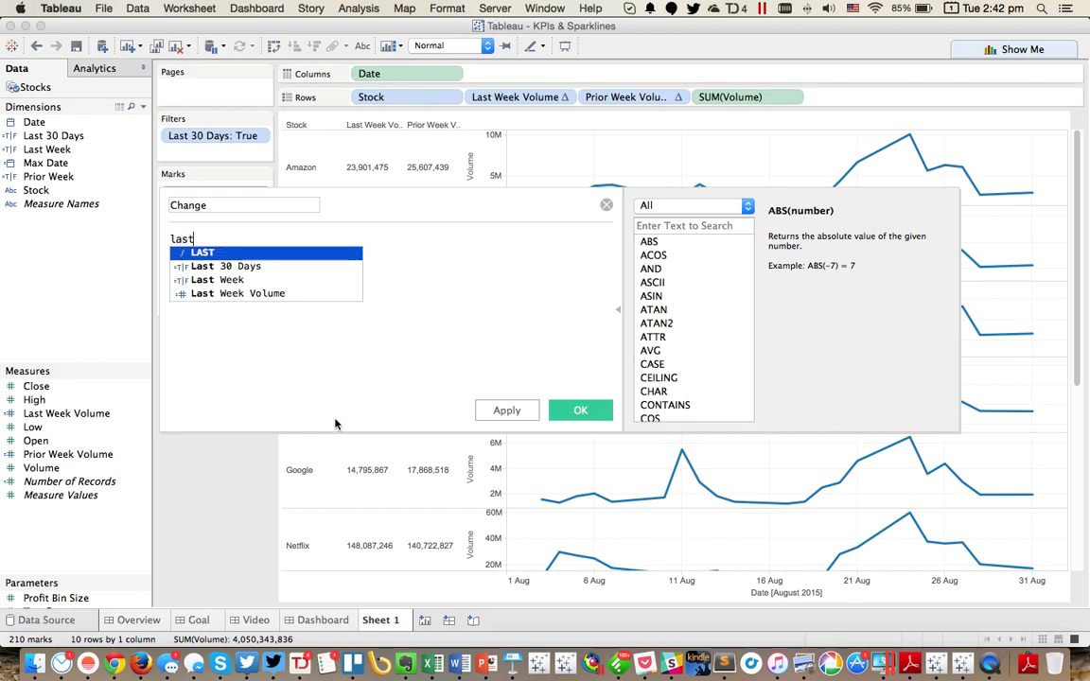
pyautogui.press('BackSpace')
pyautogui.press('BackSpace')
pyautogui.press('BackSpace')
pyautogui.press('BackSpace')
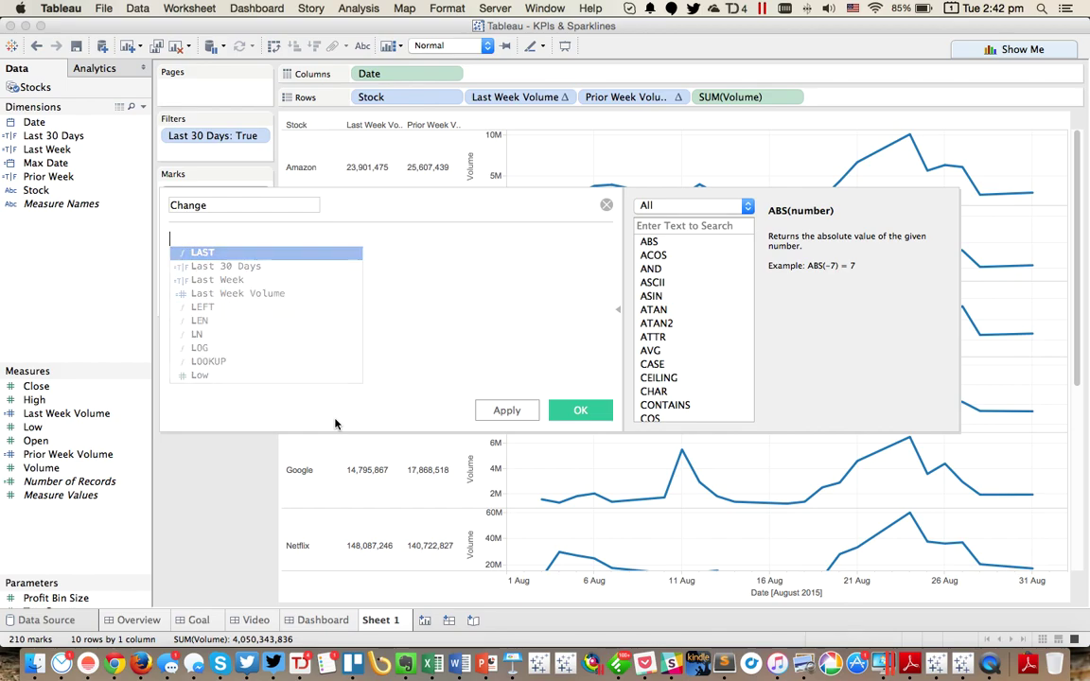
# Enter [Last Week Volume]-[Prior Week Volume] as the Change formula and save the calculation.
pyautogui.write('last')
pyautogui.press('Down')
pyautogui.press('Down')
pyautogui.press('Down')
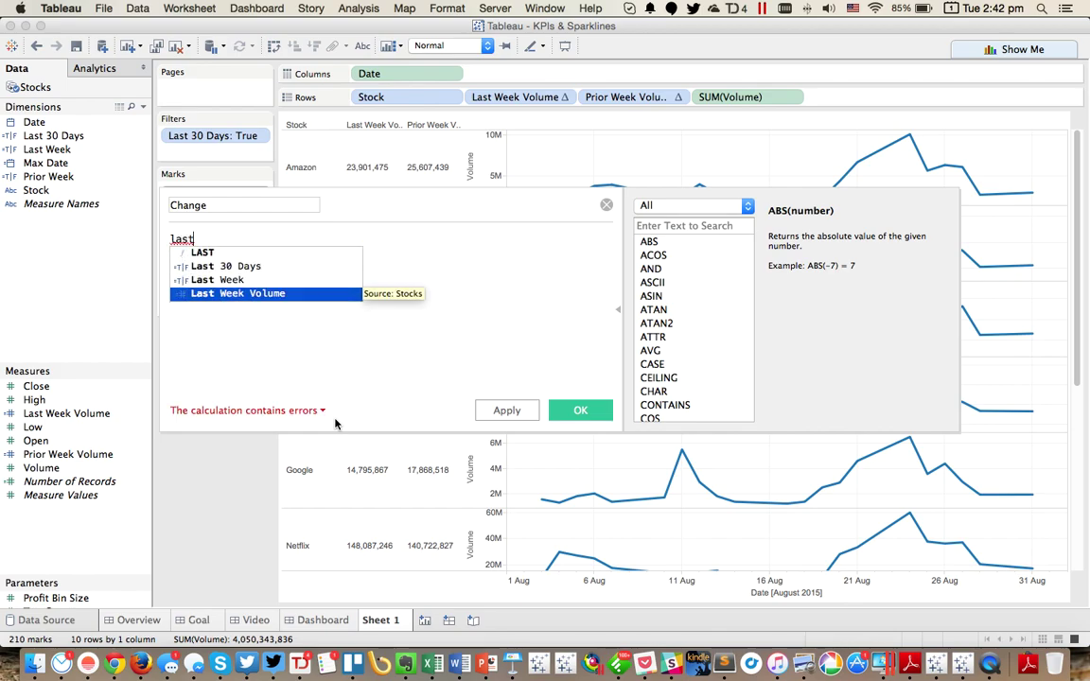
pyautogui.press('Return')
pyautogui.write('-prio')
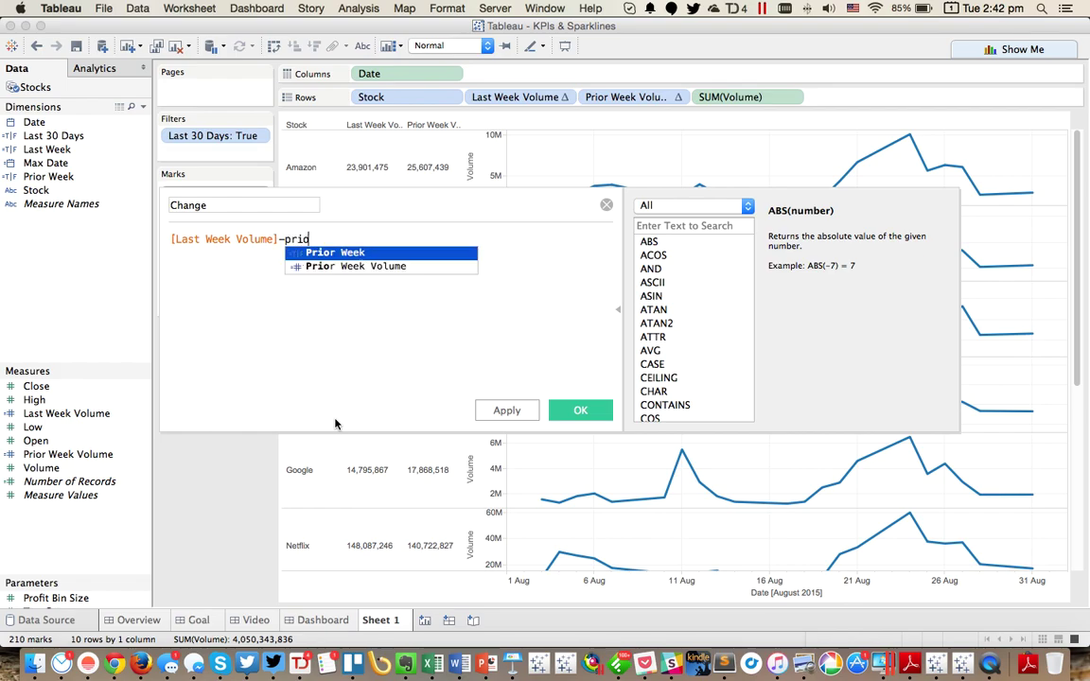
pyautogui.press('Down')
pyautogui.press('Return')
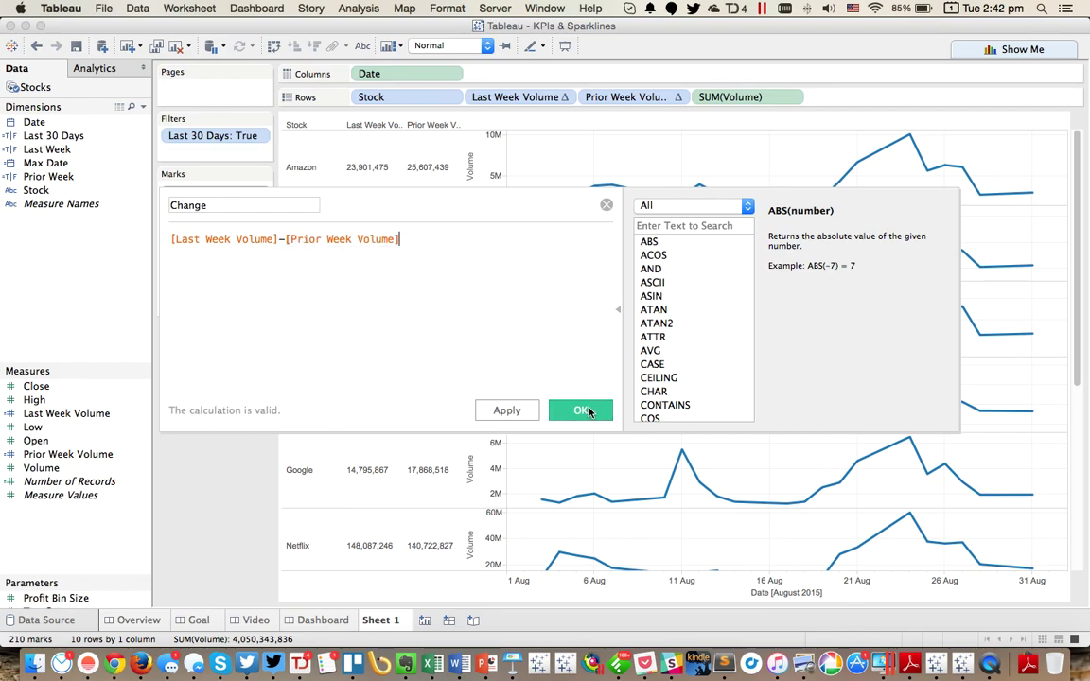
pyautogui.click(582, 409)
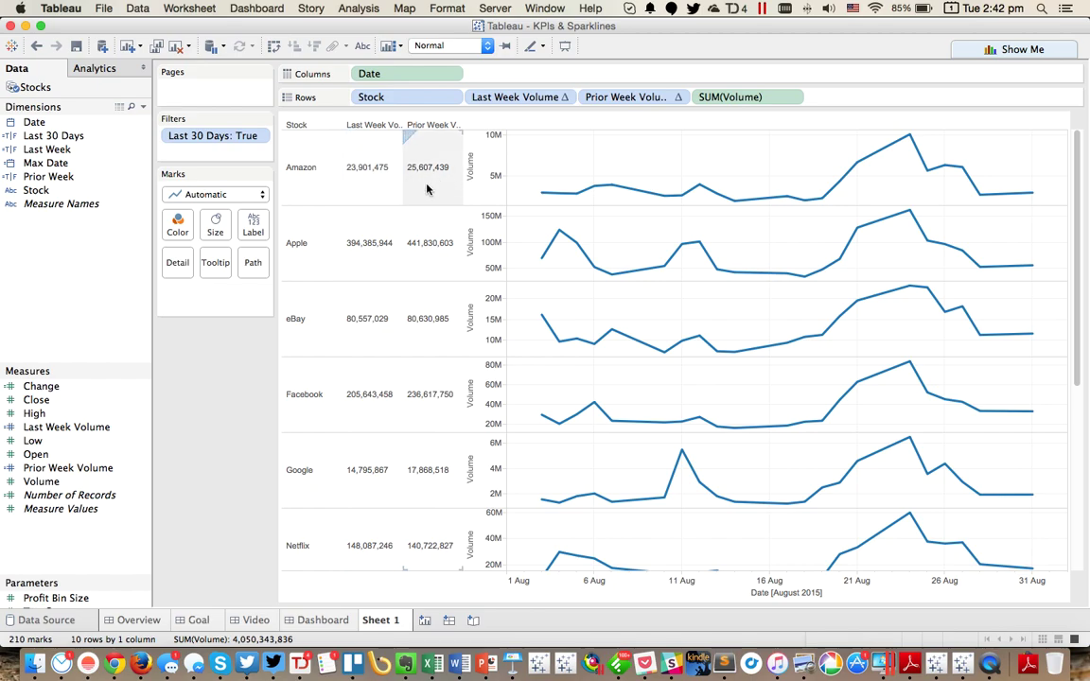
# Convert Change to discrete and add it to Rows between Prior Week Volume and SUM(Volume).
pyautogui.rightClick(67, 388)
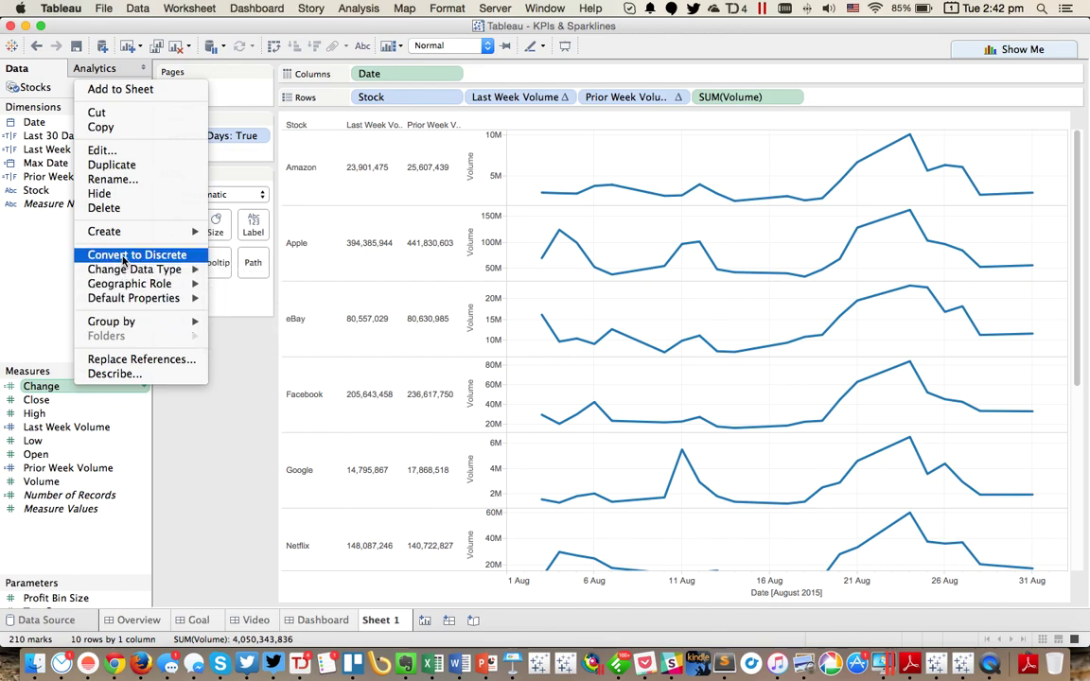
pyautogui.press('Escape')
pyautogui.moveTo(52, 392); pyautogui.dragTo(820, 184)
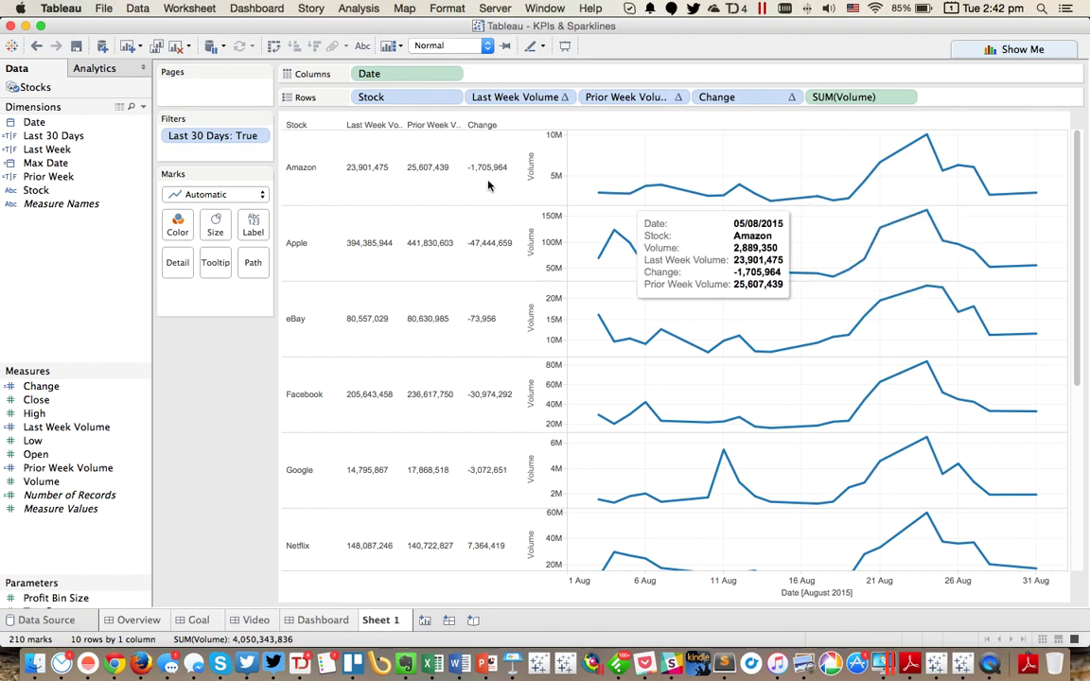
# Start a new calculated field named % Change.
pyautogui.rightClick(70, 311)
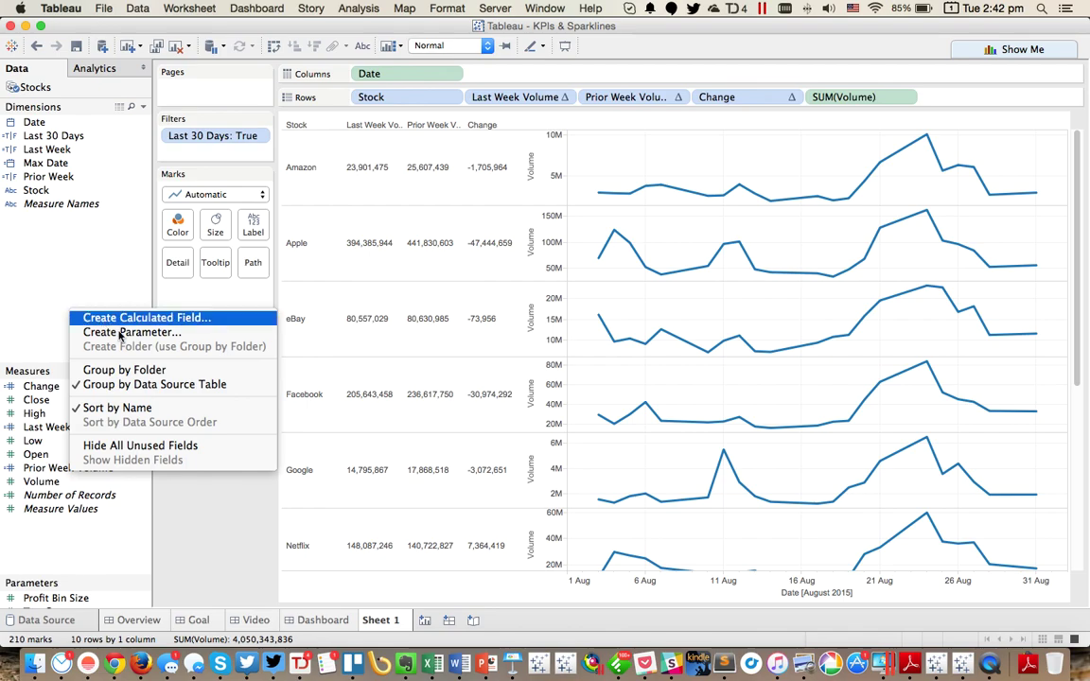
pyautogui.click(112, 322)
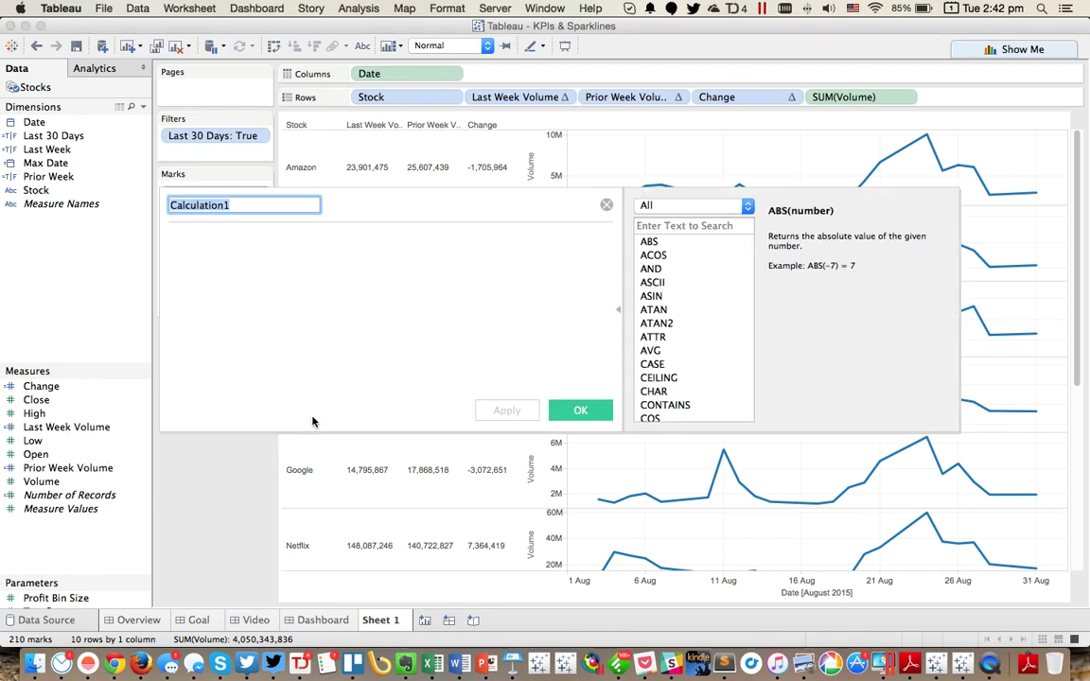
pyautogui.write('% CHan')
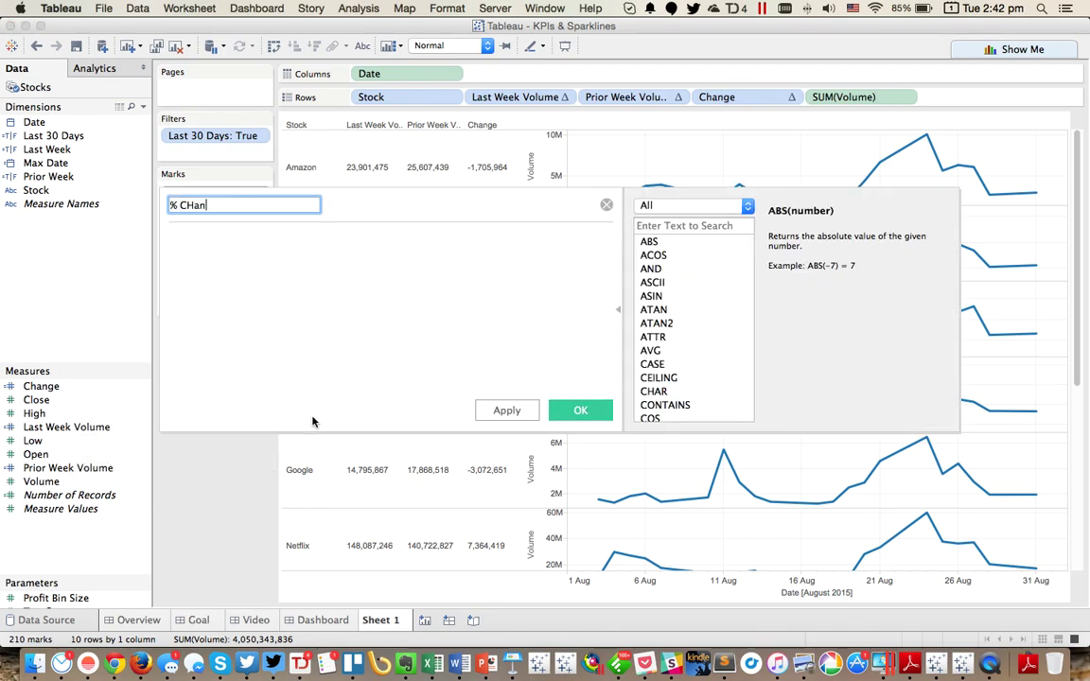
pyautogui.write('gege')
pyautogui.press('Tab')
pyautogui.write('Change/')
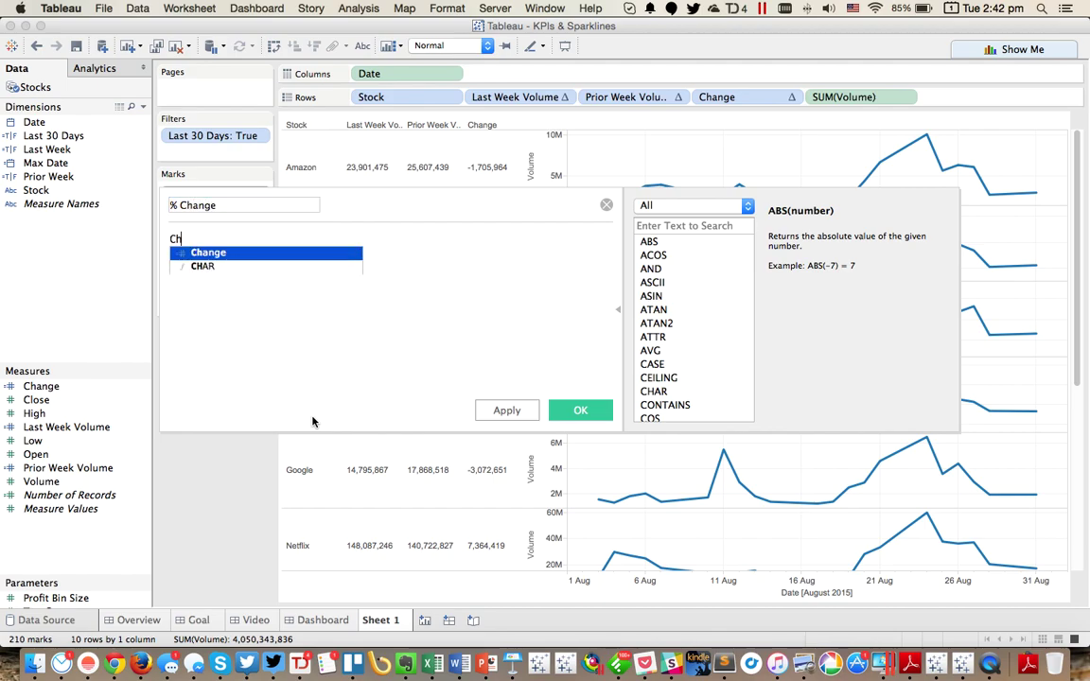
pyautogui.press('BackSpace')
pyautogui.press('BackSpace')
pyautogui.press('BackSpace')
pyautogui.press('BackSpace')
pyautogui.press('BackSpace')
pyautogui.press('BackSpace')
pyautogui.press('BackSpace')
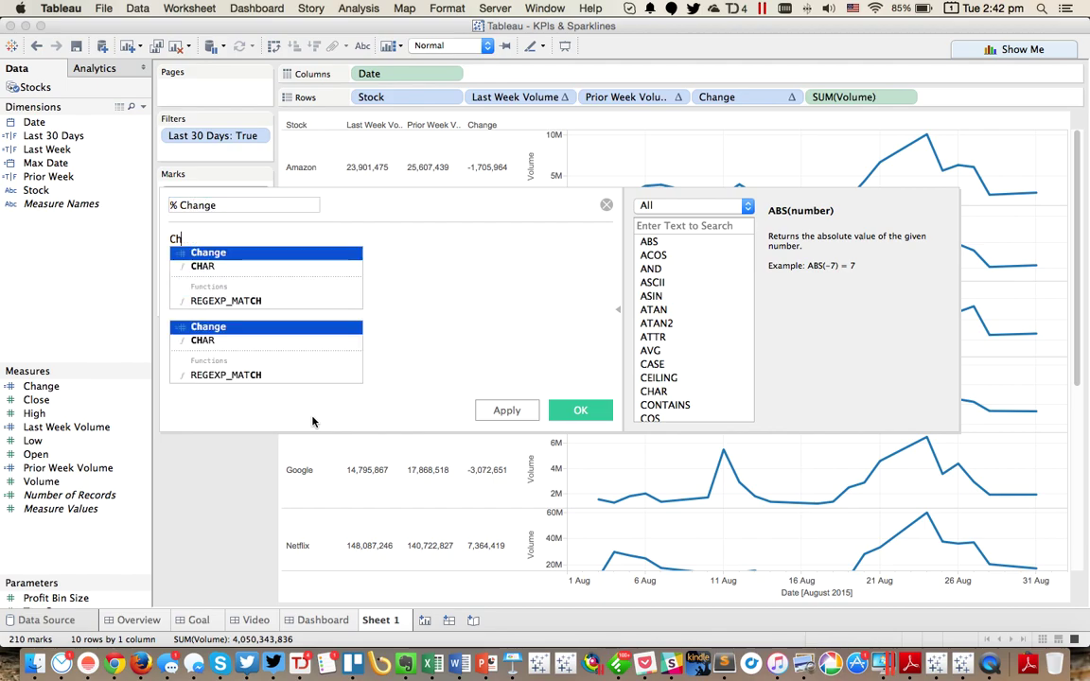
pyautogui.write('change')
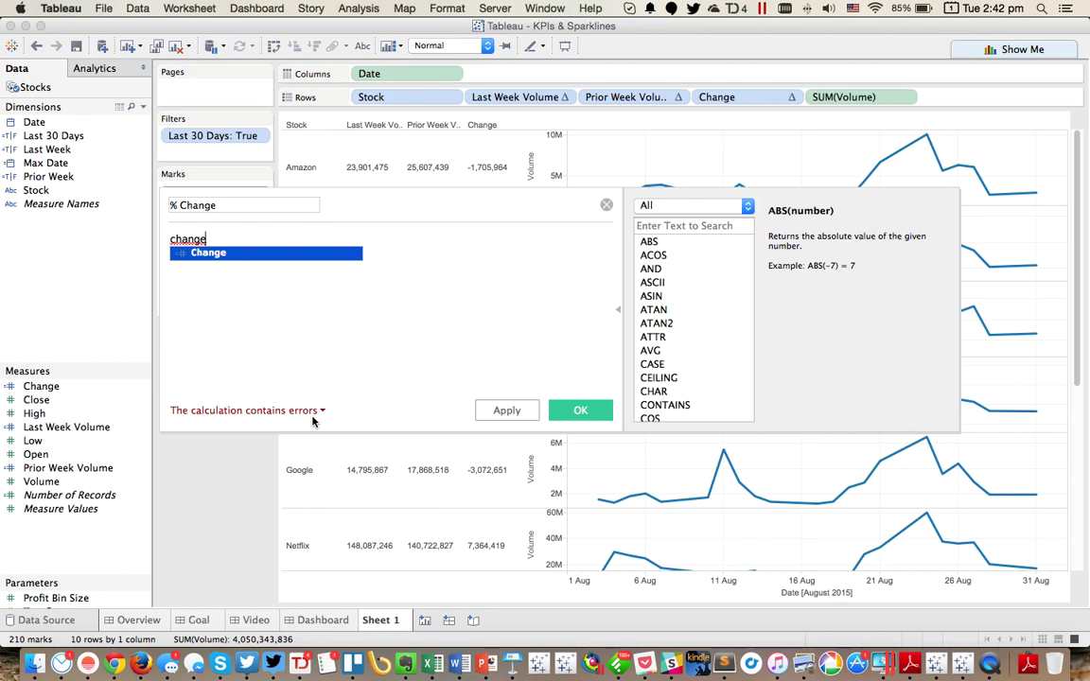
pyautogui.press('BackSpace')
pyautogui.press('BackSpace')
pyautogui.press('BackSpace')
pyautogui.press('BackSpace')
pyautogui.press('BackSpace')
pyautogui.press('BackSpace')
# Enter sum([Change])/sum([Prior Week Volume]) as the % Change formula.
pyautogui.write('sum(')
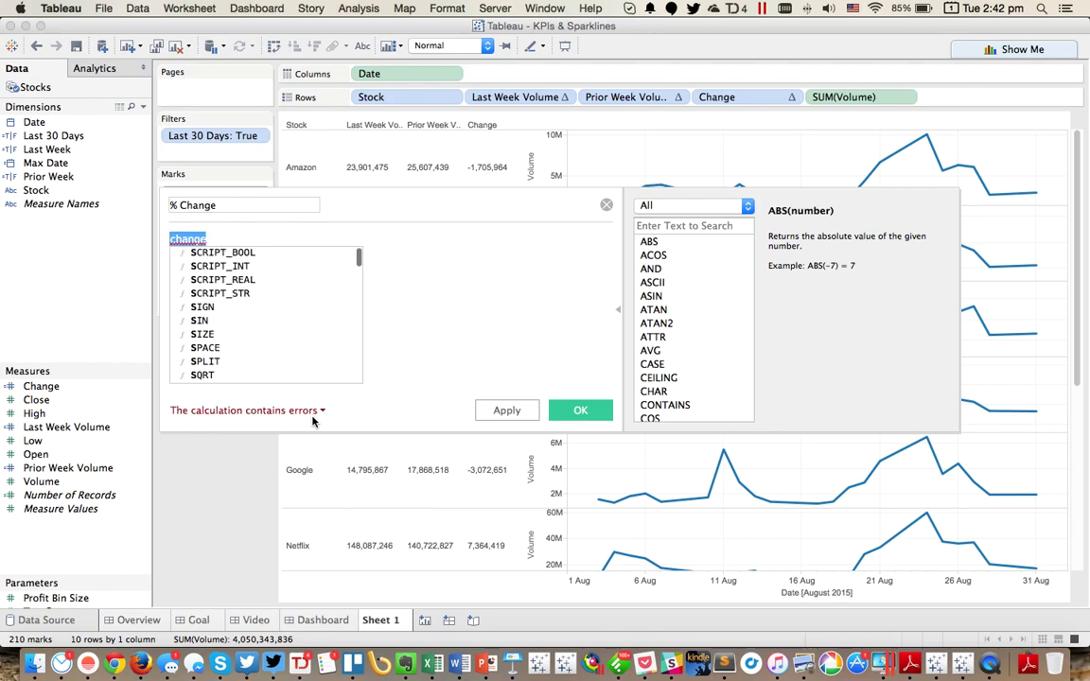
pyautogui.write('change')
pyautogui.press('Return')
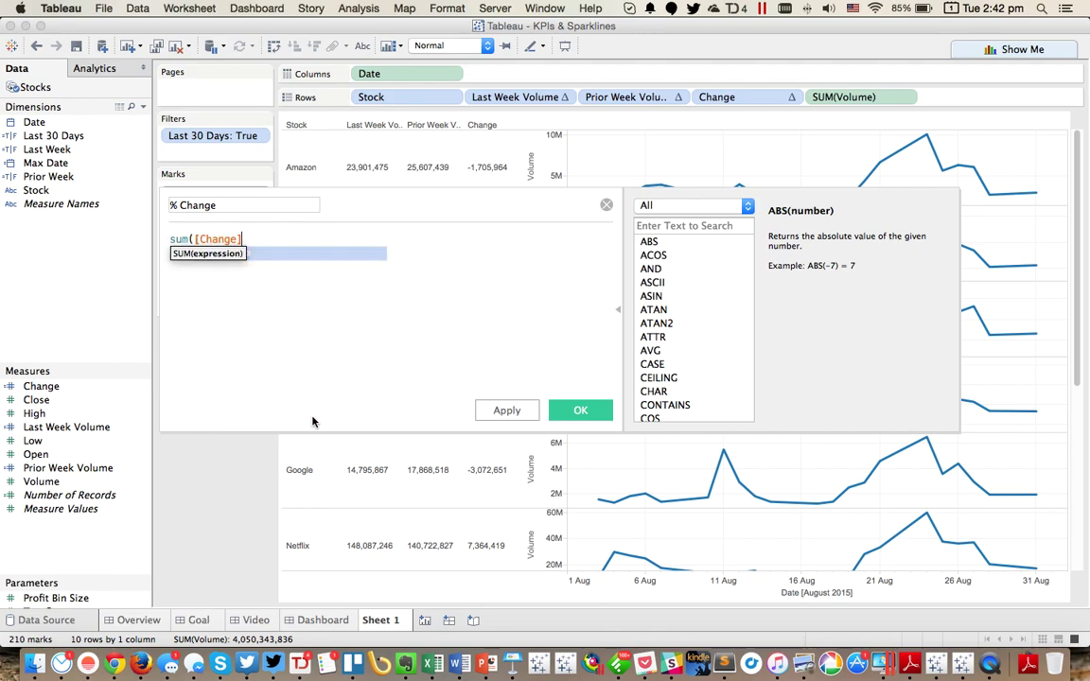
pyautogui.write(')/sum(')
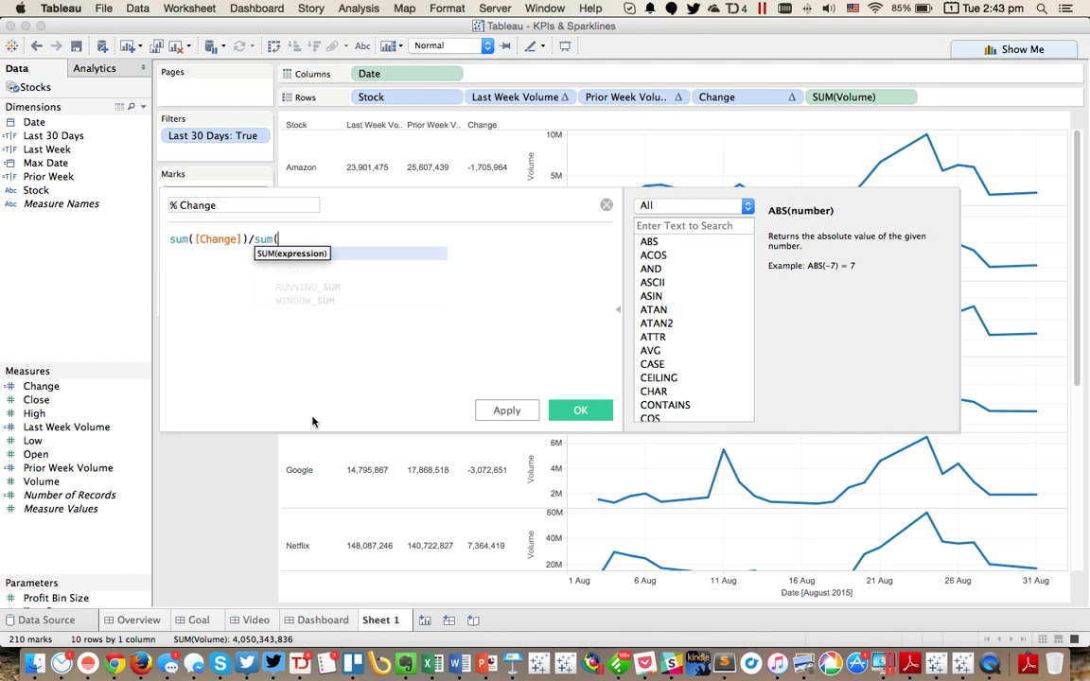
pyautogui.write('prior we')
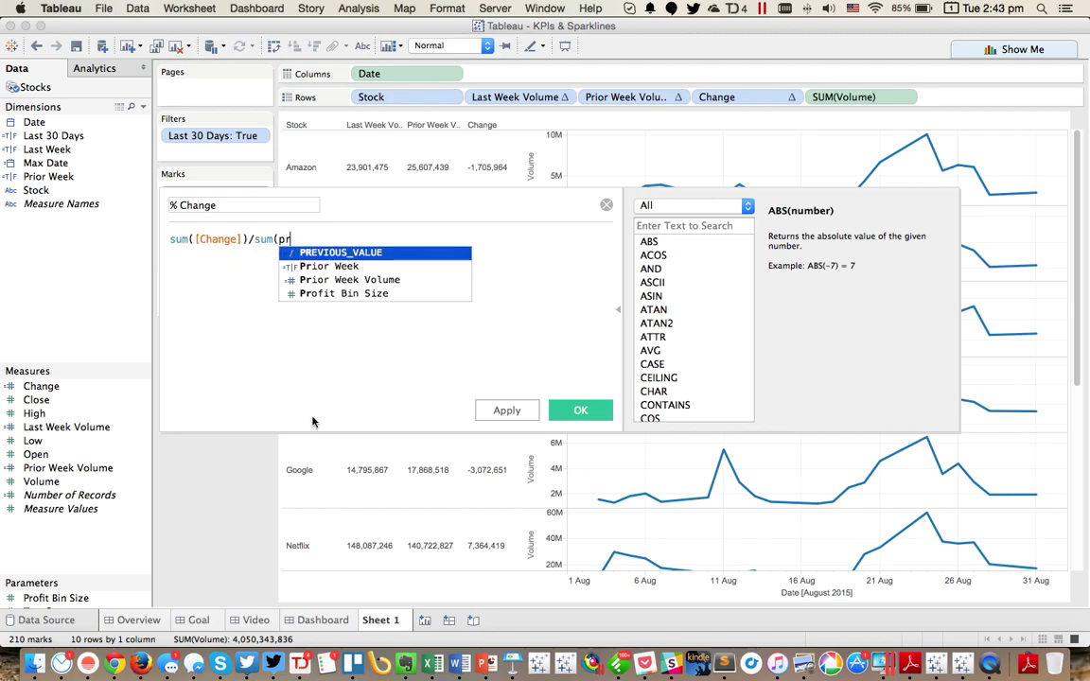
pyautogui.press('Return')
pyautogui.press('BackSpace')
pyautogui.press('Down')
pyautogui.press('Return')
pyautogui.write(')')
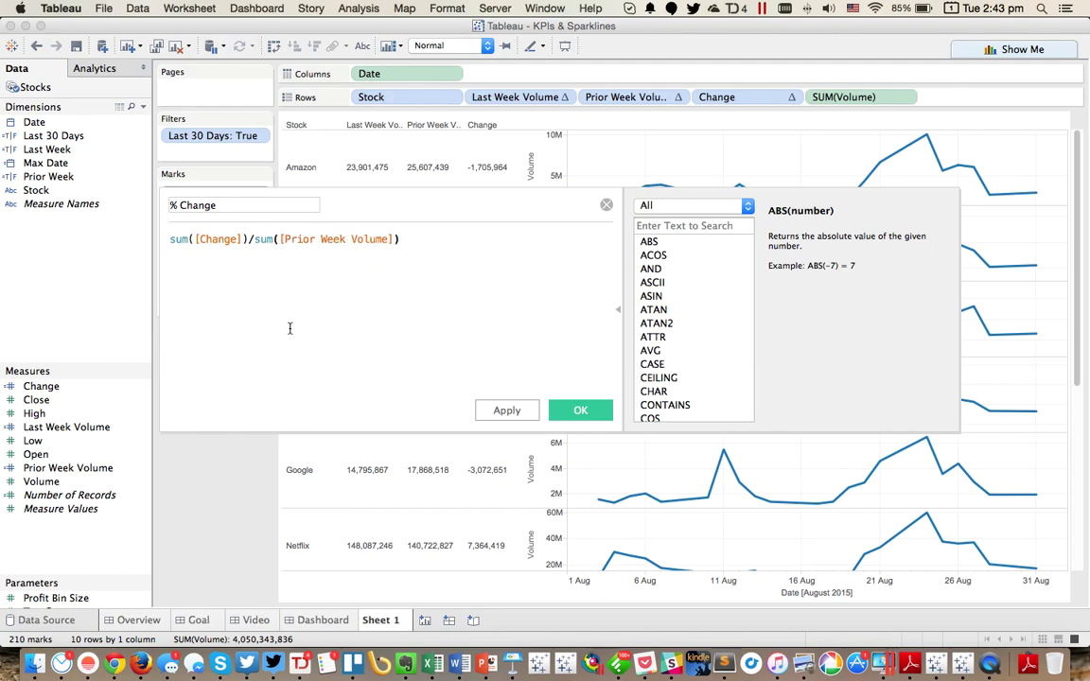
# Remove both sum wrappers so the % Change formula reads [Change]/[Prior Week Volume], and save the calculation.
pyautogui.click(276, 239)
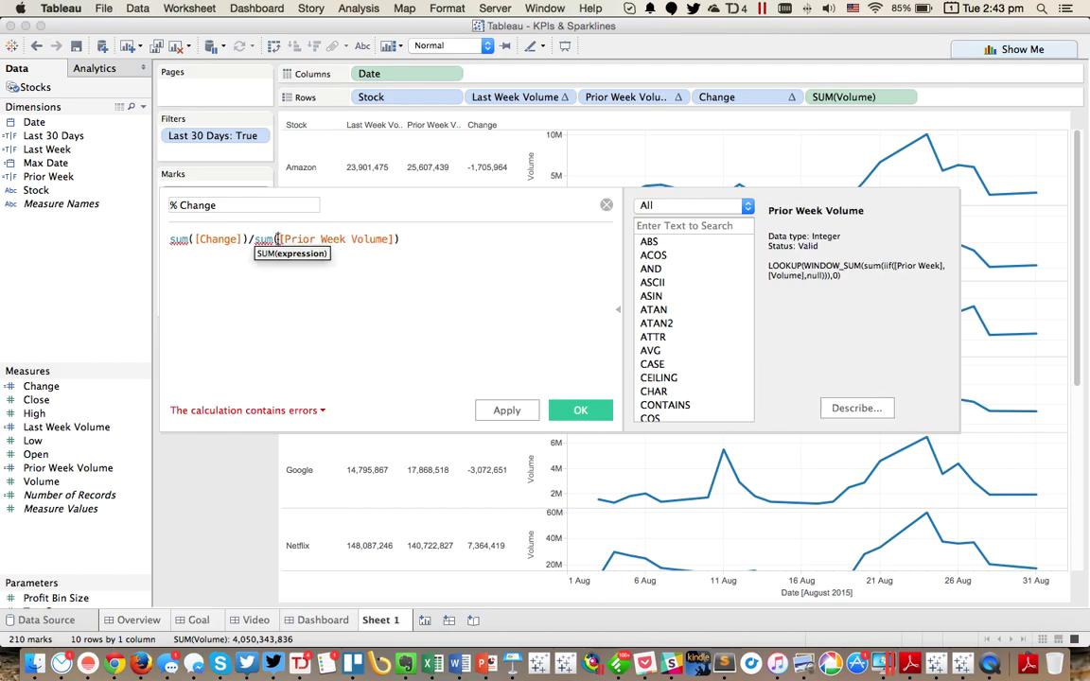
pyautogui.press('BackSpace')
pyautogui.press('BackSpace')
pyautogui.press('BackSpace')
pyautogui.press('BackSpace')
pyautogui.press('BackSpace')
pyautogui.write('/')
pyautogui.press('Home')
pyautogui.hotkey('shift', 'Right')
pyautogui.hotkey('shift', 'Right')
pyautogui.hotkey('shift', 'Right')
pyautogui.hotkey('shift', 'Right')
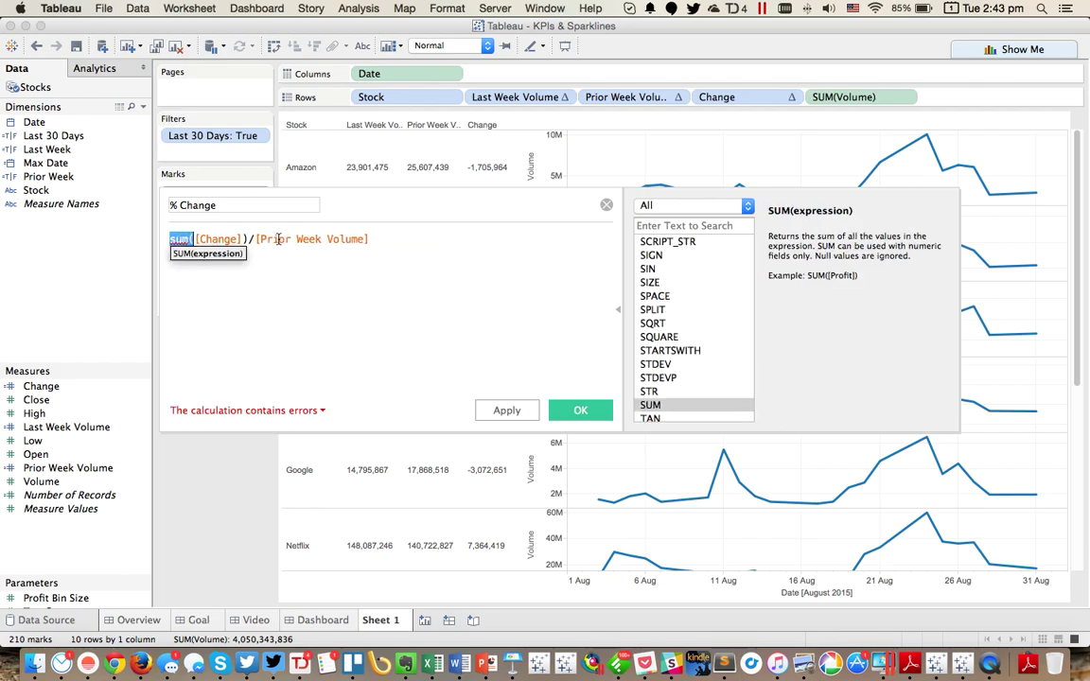
pyautogui.press('BackSpace')
pyautogui.press('Right')
pyautogui.press('Right')
pyautogui.press('Right')
pyautogui.press('Right')
pyautogui.press('Right')
pyautogui.press('Right')
pyautogui.press('BackSpace')
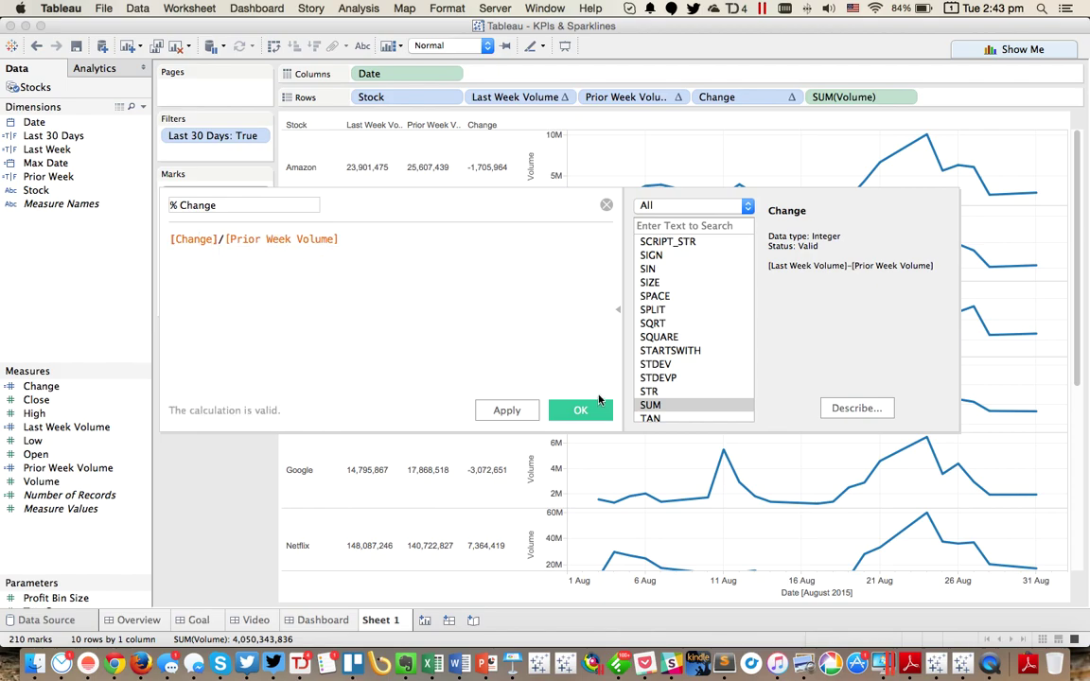
pyautogui.click(581, 409)
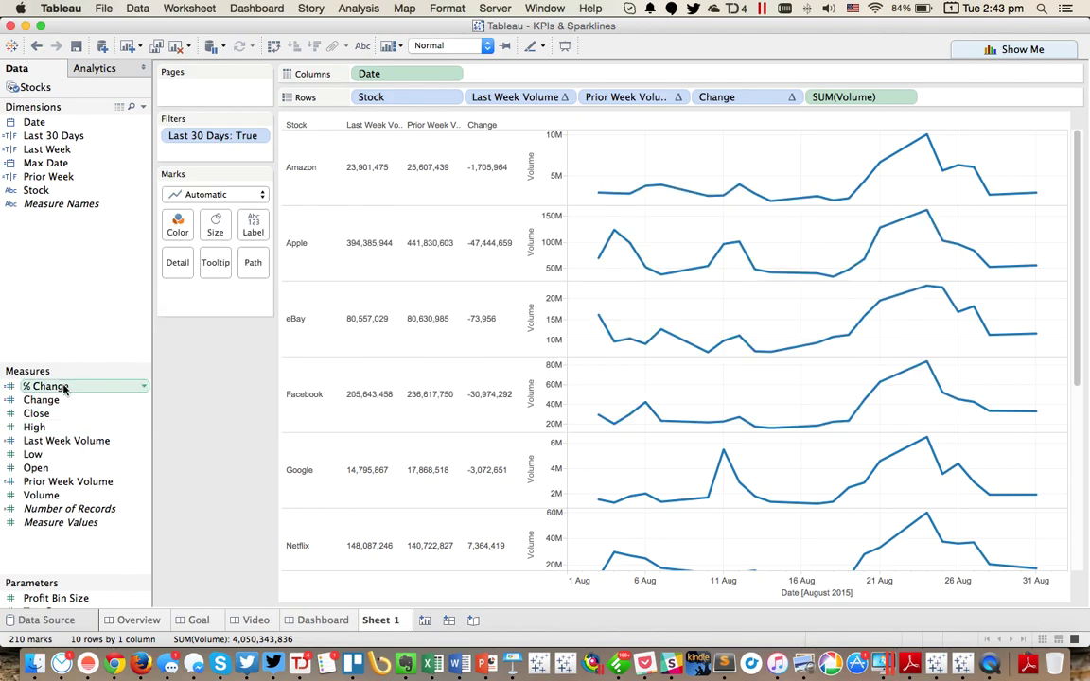
# Set the default number format of % Change to Percentage with one decimal place.
pyautogui.rightClick(61, 386)
pyautogui.moveTo(143, 305)
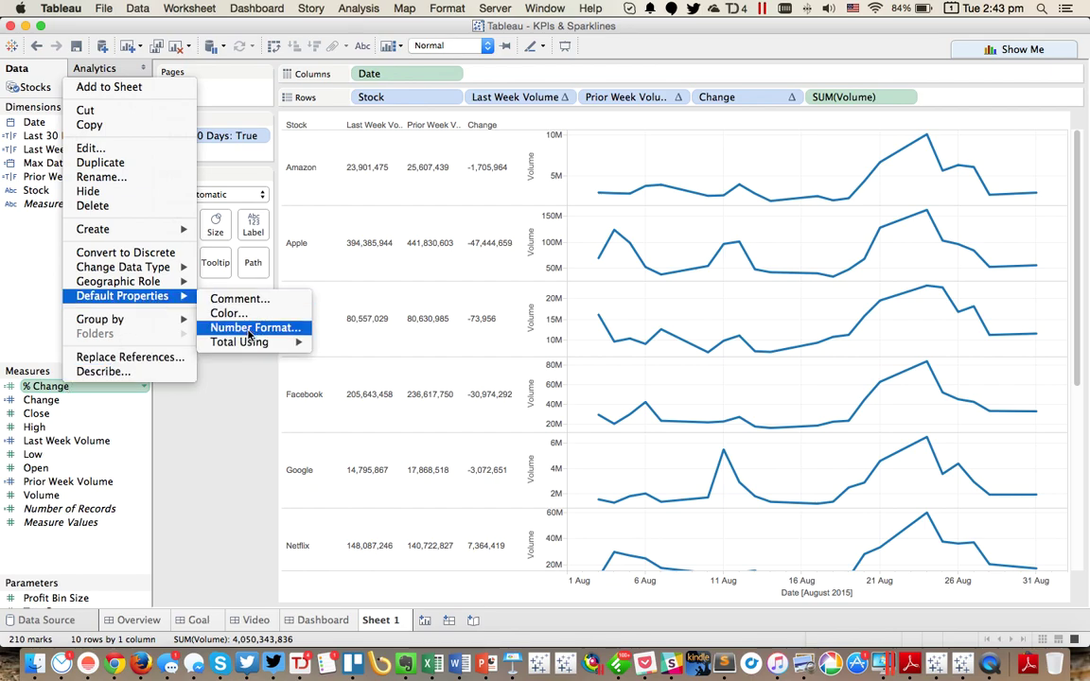
pyautogui.click(254, 328)
pyautogui.click(413, 328)
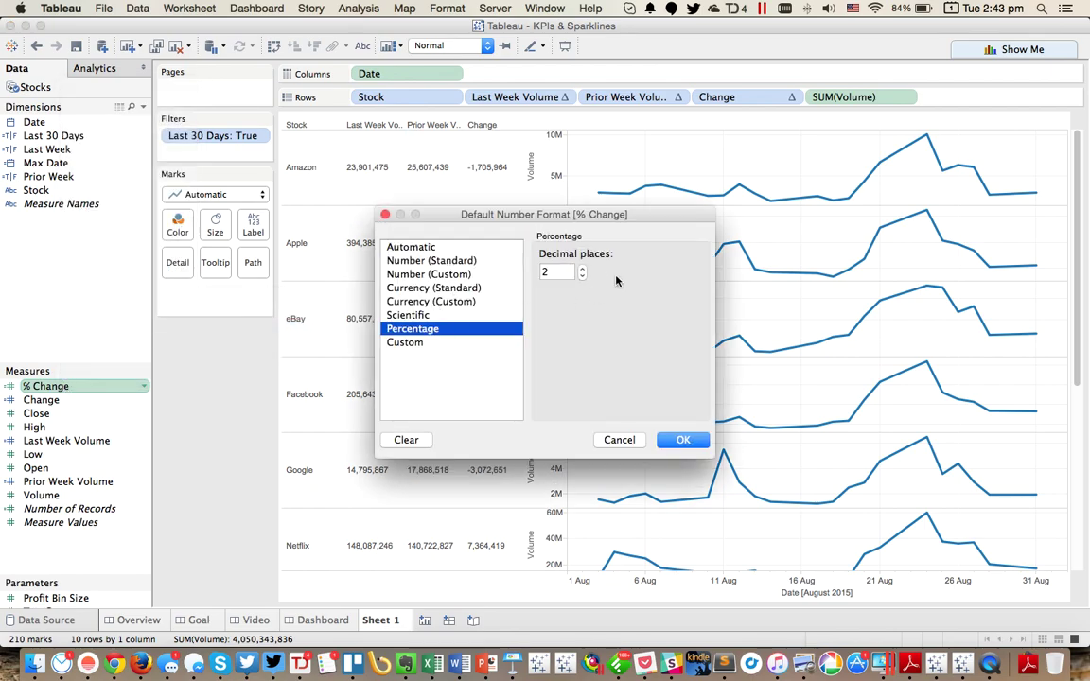
pyautogui.click(582, 276)
pyautogui.click(683, 439)
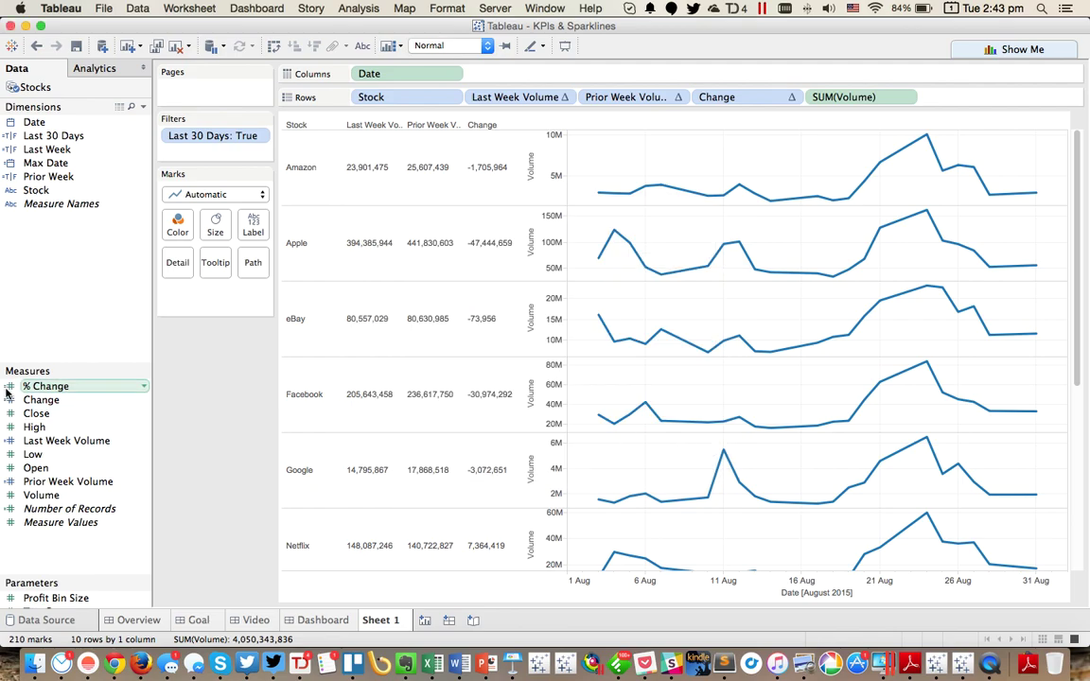
# Convert % Change to discrete and add it to Rows between Change and SUM(Volume).
pyautogui.rightClick(57, 386)
pyautogui.click(118, 254)
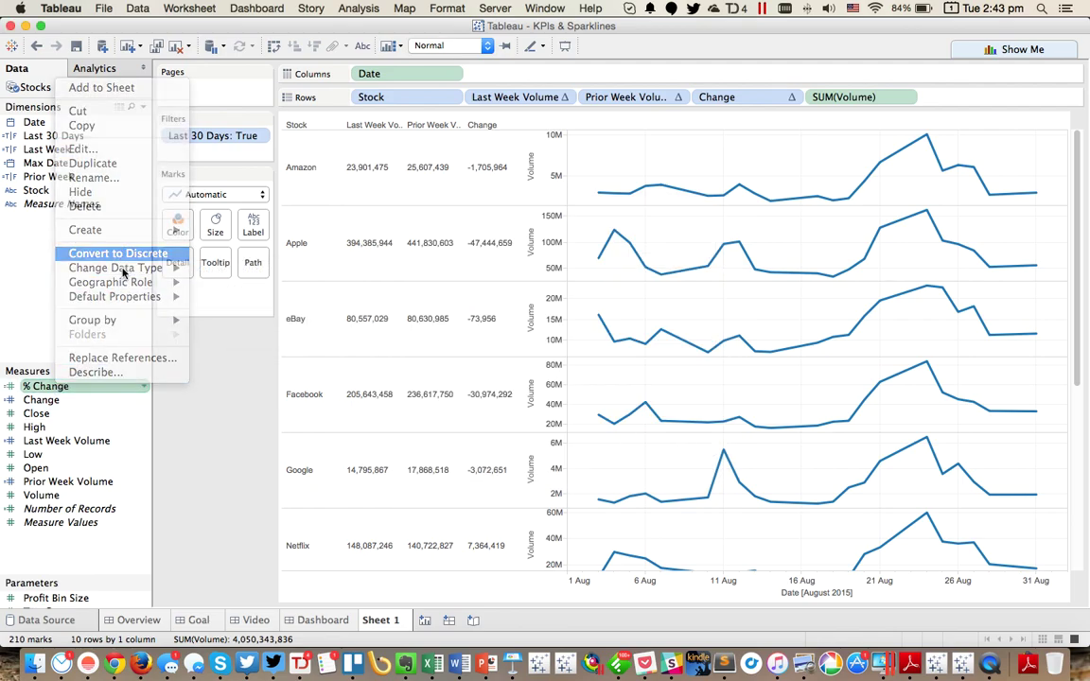
pyautogui.moveTo(46, 386); pyautogui.dragTo(796, 98)
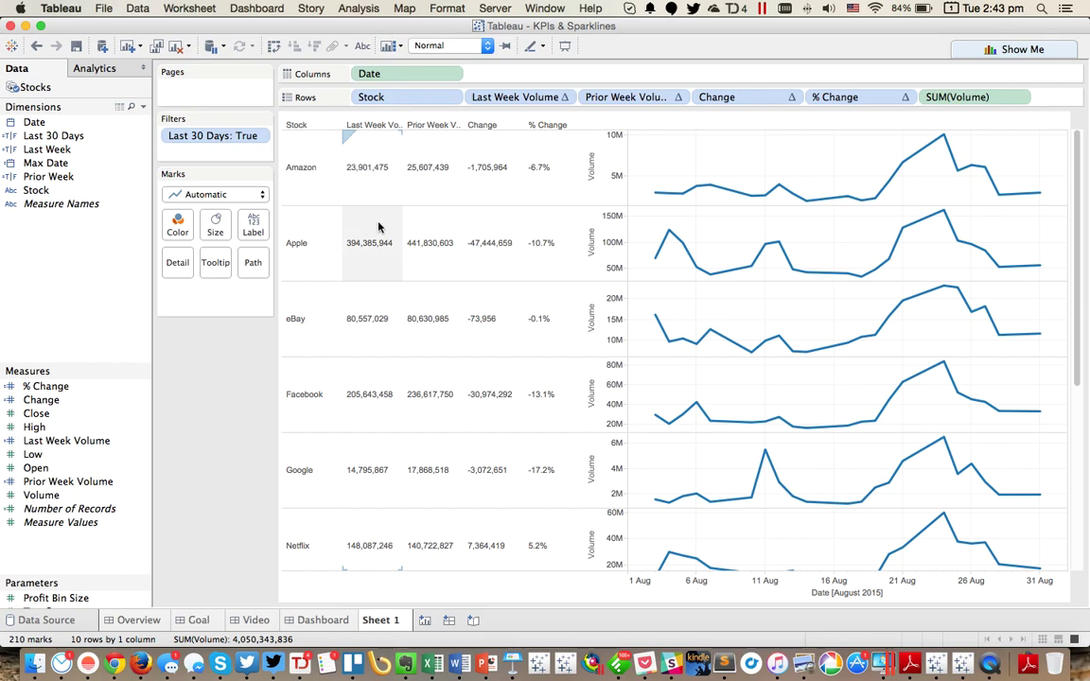
# Right-align the header values of the Last Week Volume and Prior Week Volume columns.
pyautogui.rightClick(372, 187)
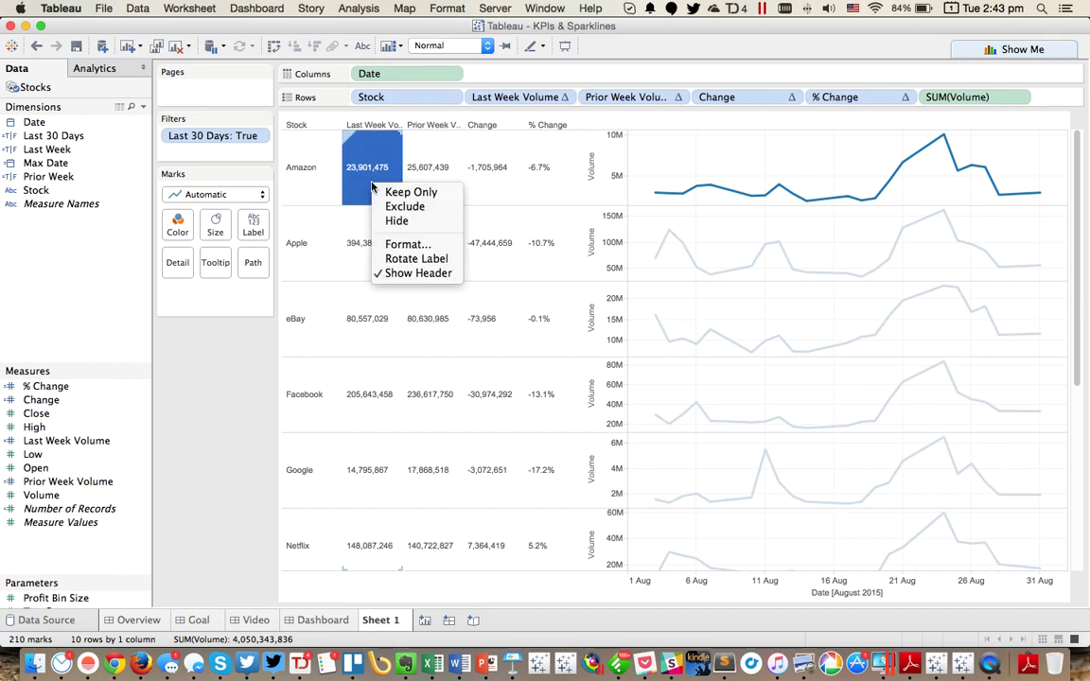
pyautogui.click(394, 242)
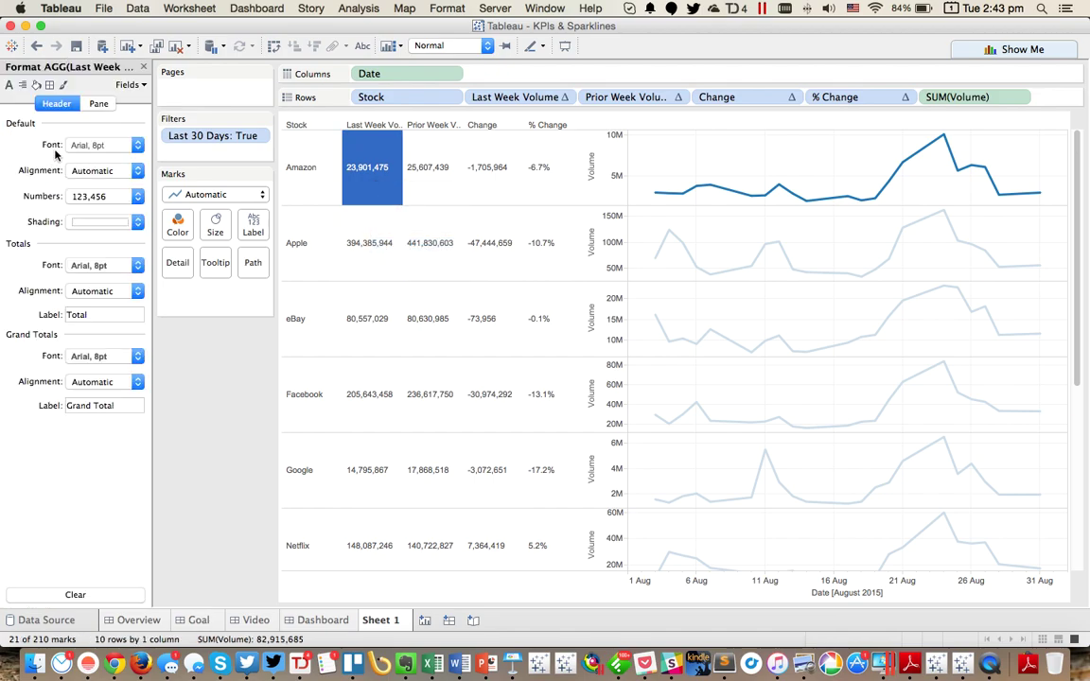
pyautogui.click(91, 170)
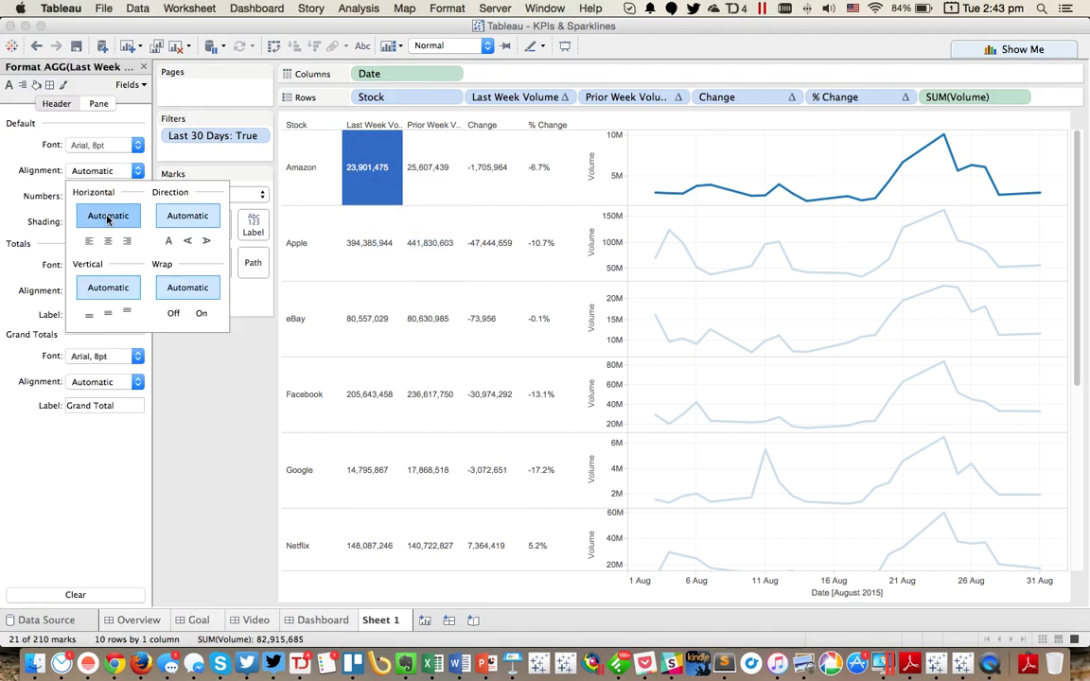
pyautogui.click(126, 241)
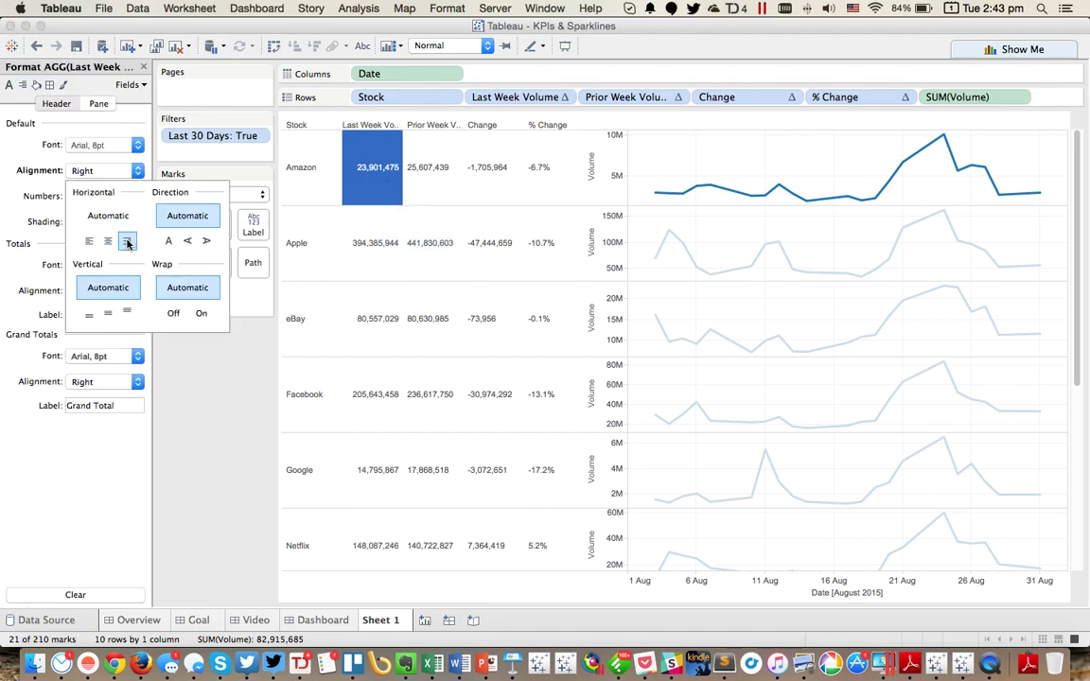
pyautogui.click(430, 166)
pyautogui.click(95, 173)
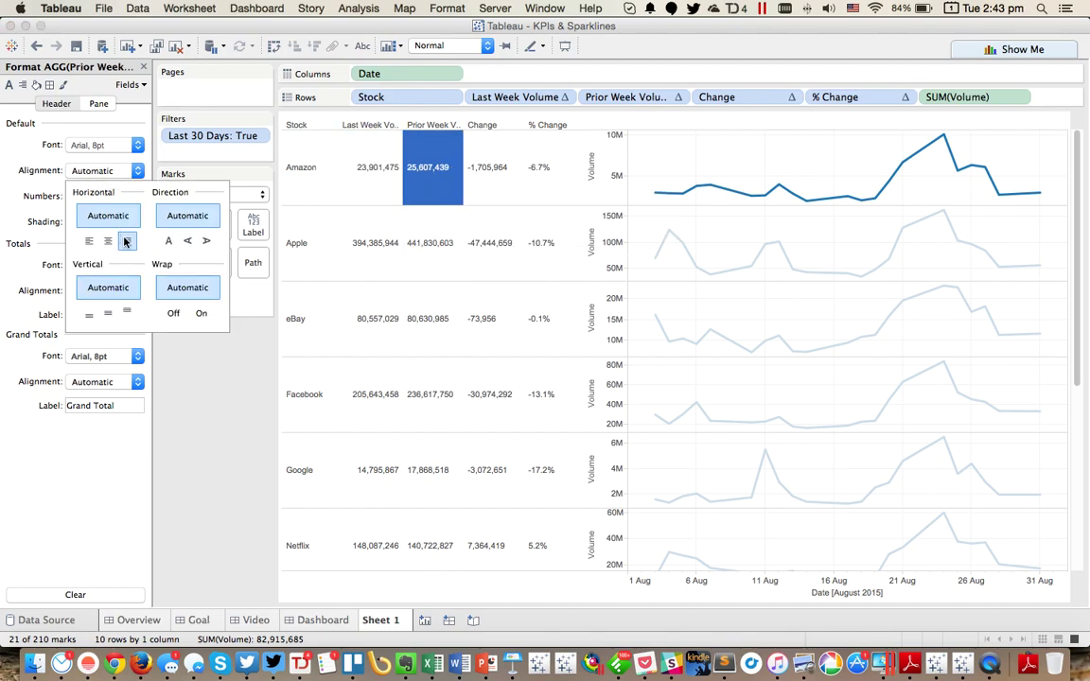
pyautogui.click(127, 241)
# Right-align the header values of the Change and % Change columns.
pyautogui.click(504, 167)
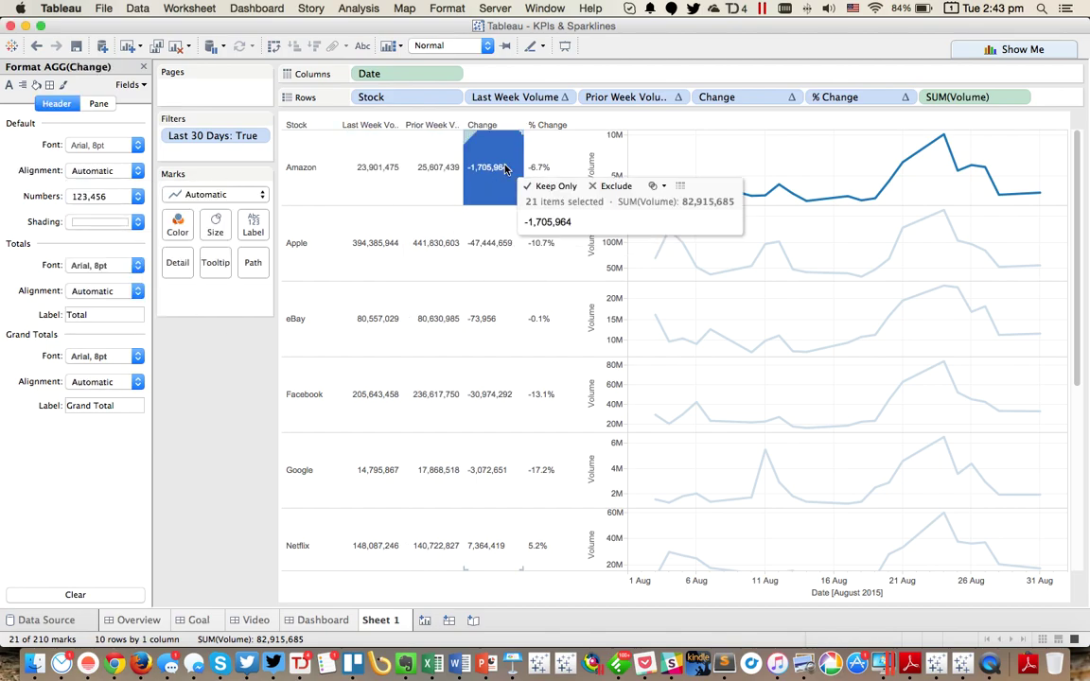
pyautogui.click(102, 170)
pyautogui.click(126, 241)
pyautogui.click(554, 173)
pyautogui.click(554, 170)
pyautogui.click(87, 170)
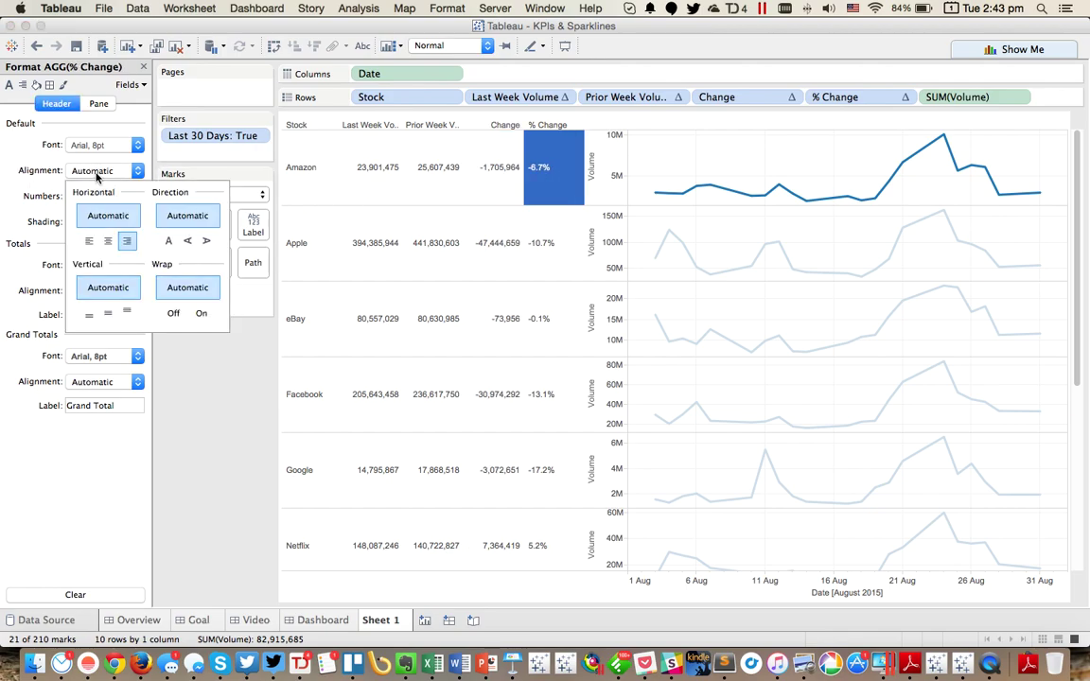
pyautogui.click(127, 242)
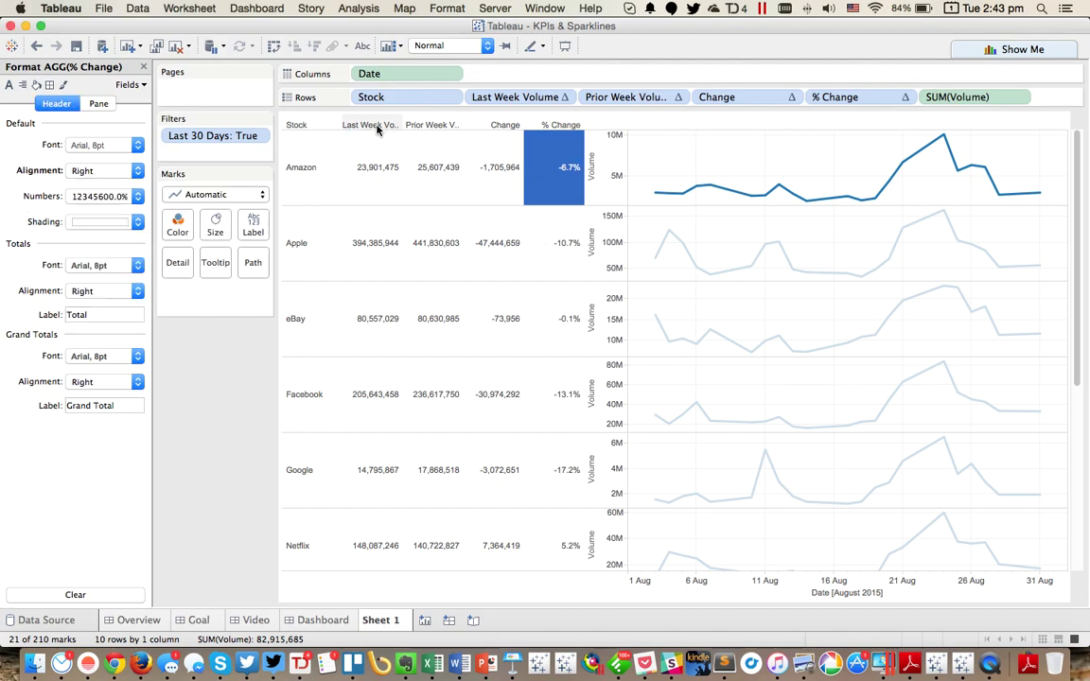
# Increase the column heading height so the volume titles wrap onto two lines, and close the formatting options.
pyautogui.click(685, 154)
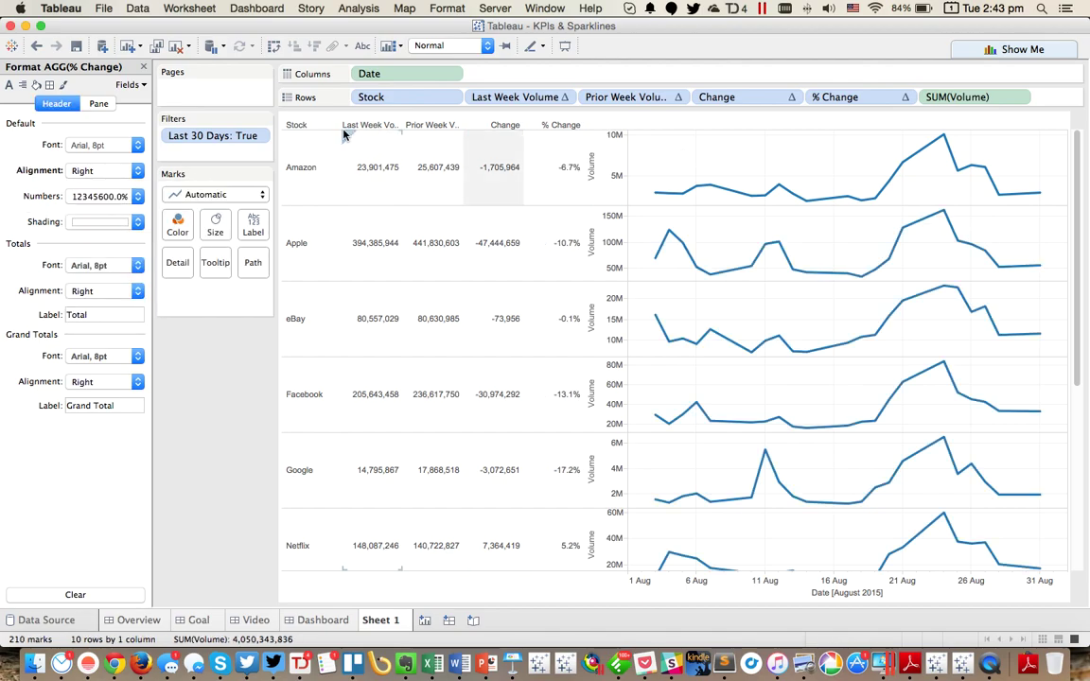
pyautogui.moveTo(320, 135); pyautogui.dragTo(319, 144)
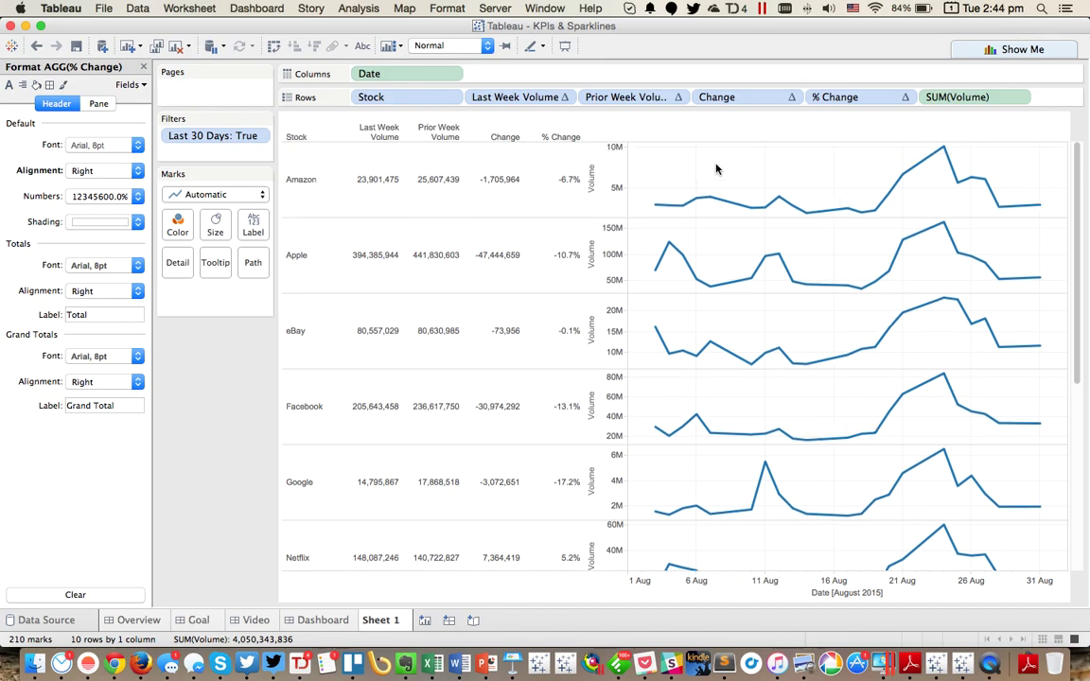
pyautogui.click(142, 67)
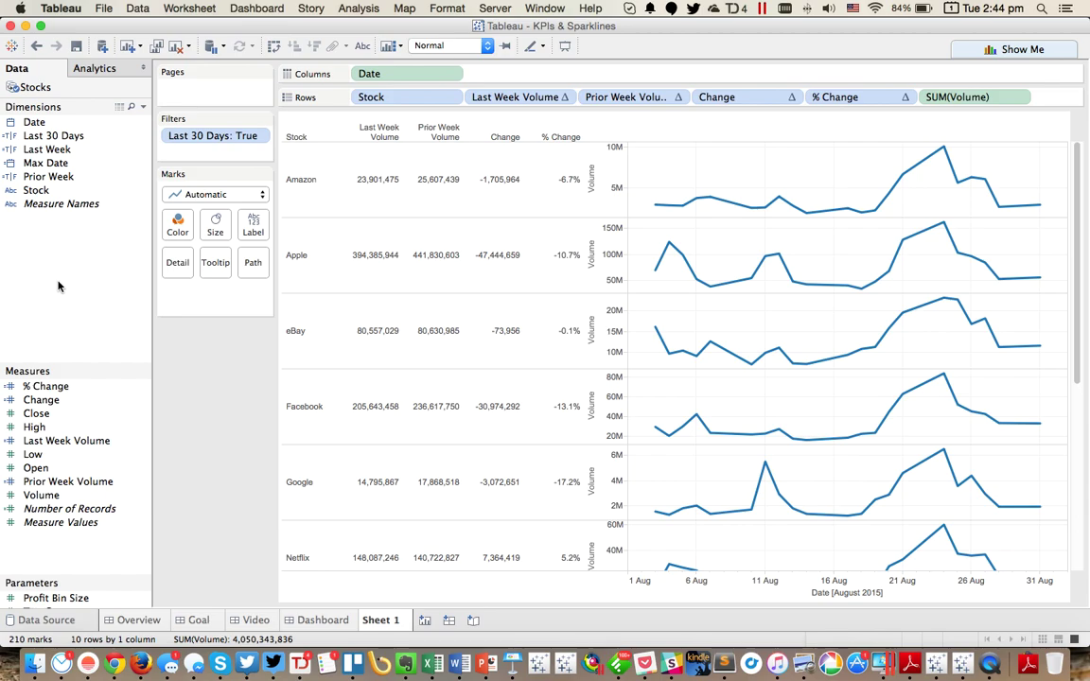
# Duplicate the Last Week field and rename the copy Last Day.
pyautogui.rightClick(49, 151)
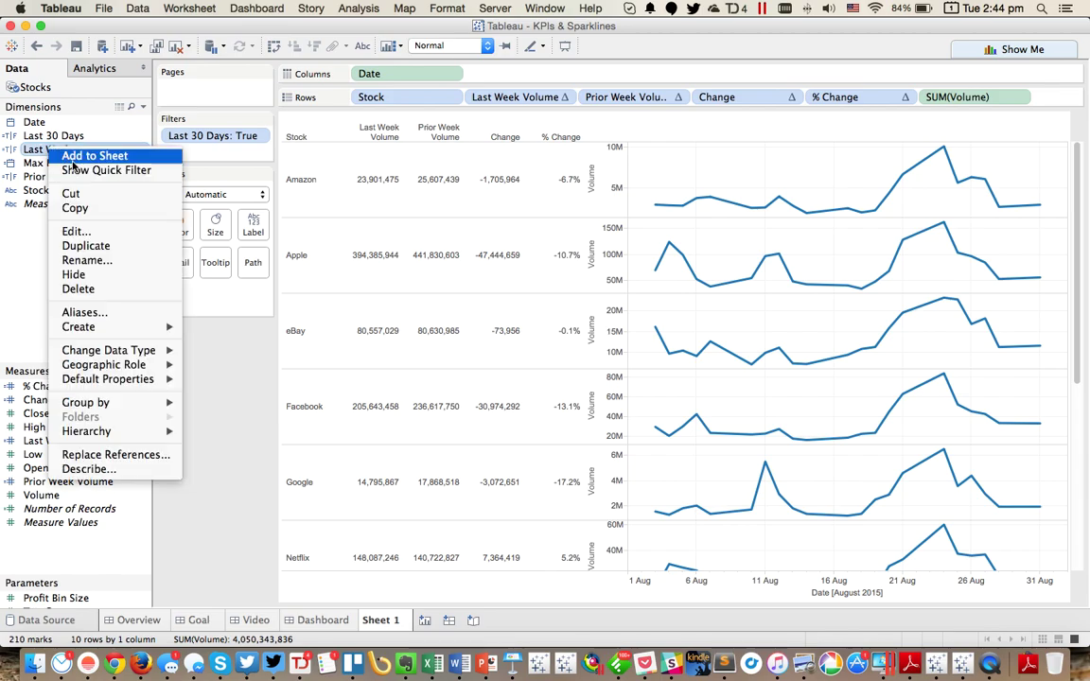
pyautogui.click(85, 245)
pyautogui.rightClick(81, 168)
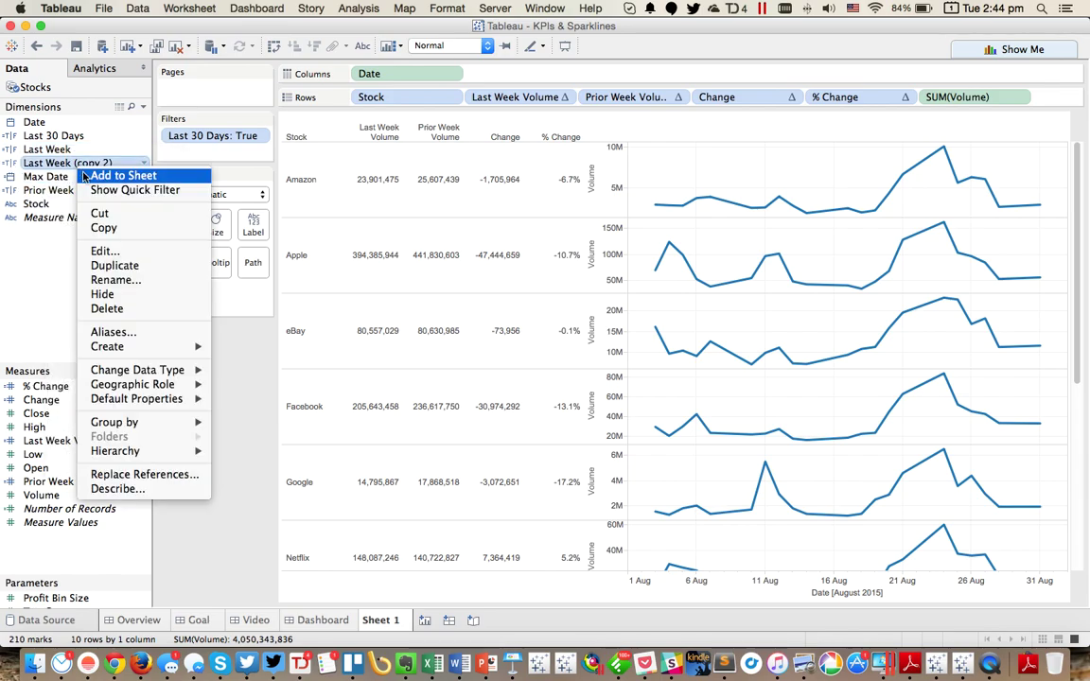
pyautogui.click(97, 247)
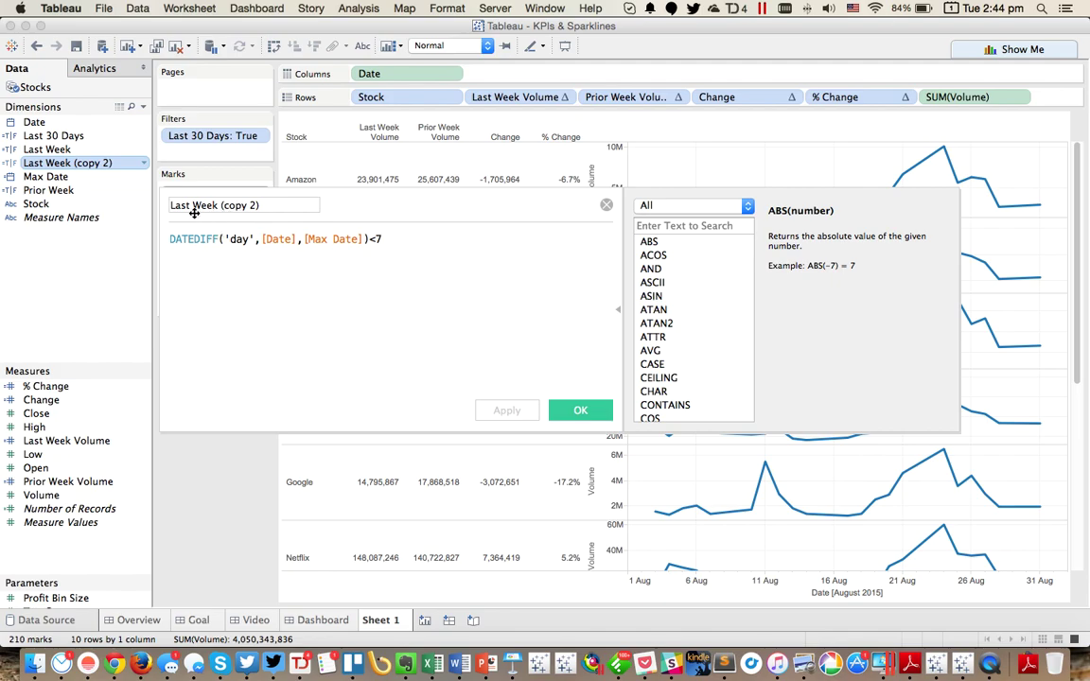
pyautogui.click(299, 205)
pyautogui.write('Last Day')
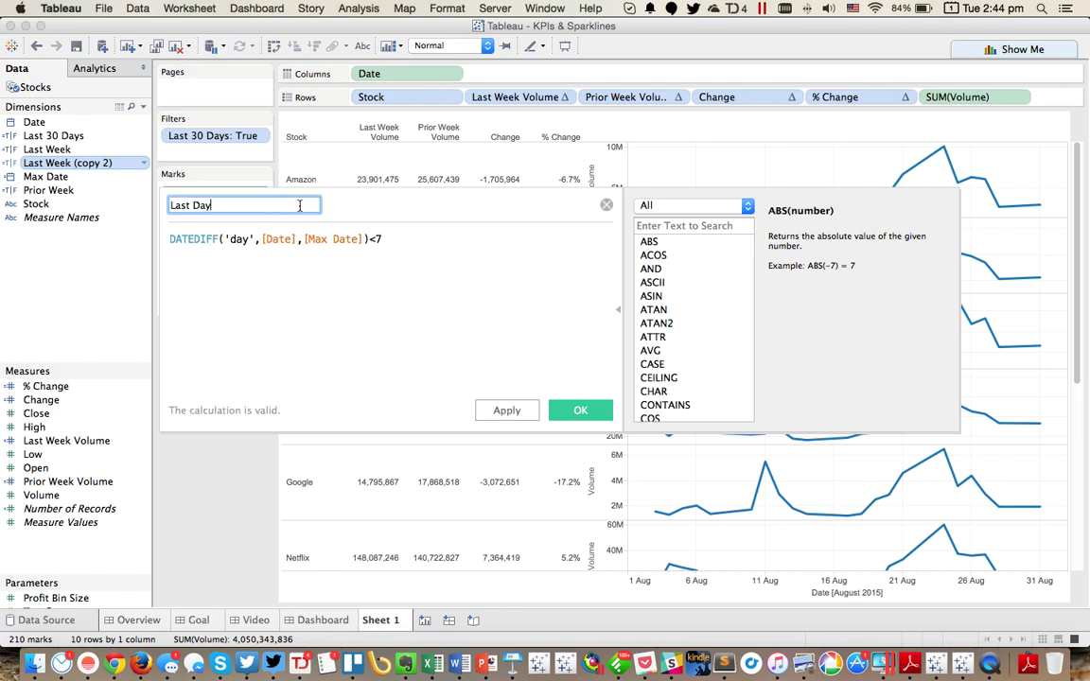
# Change the comparison ending the Last Day formula so it covers only the latest day, and save the calculation.
pyautogui.click(409, 236)
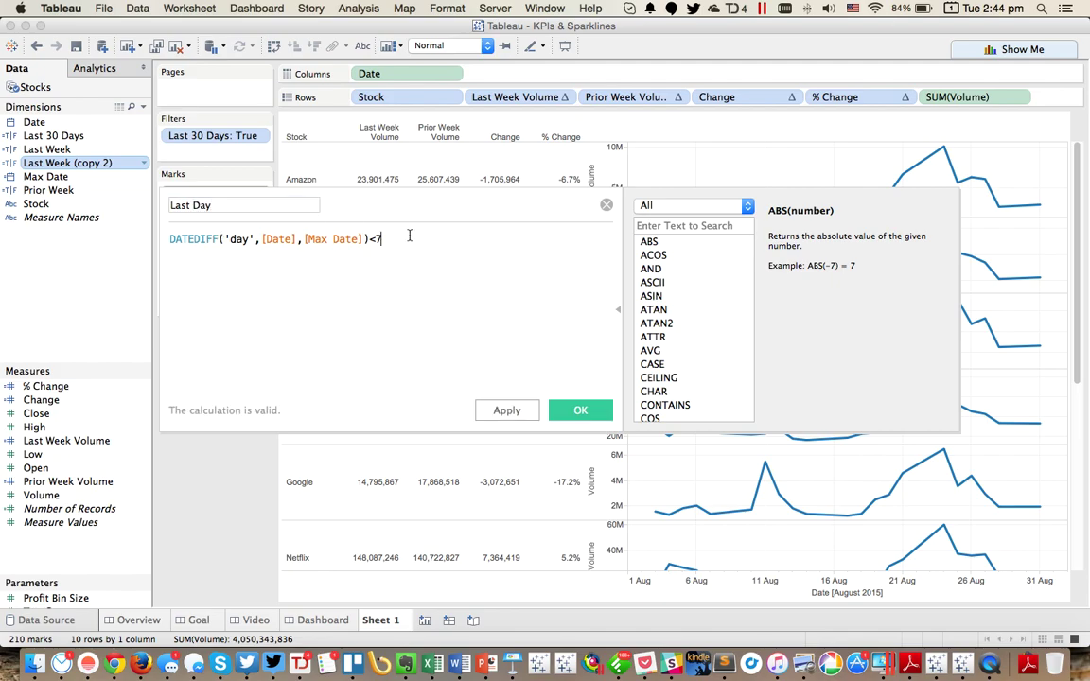
pyautogui.press('BackSpace')
pyautogui.write('1')
pyautogui.press('BackSpace')
pyautogui.press('BackSpace')
pyautogui.click(577, 413)
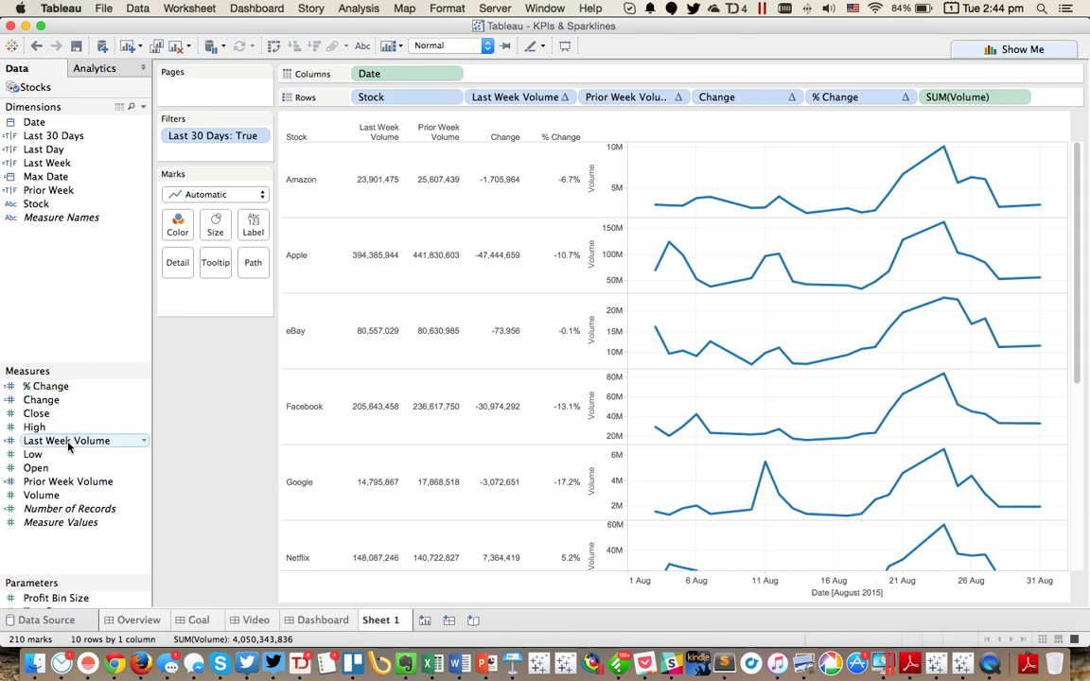
# Duplicate the Last Week Volume measure and rename the copy Last Day Volume.
pyautogui.rightClick(68, 441)
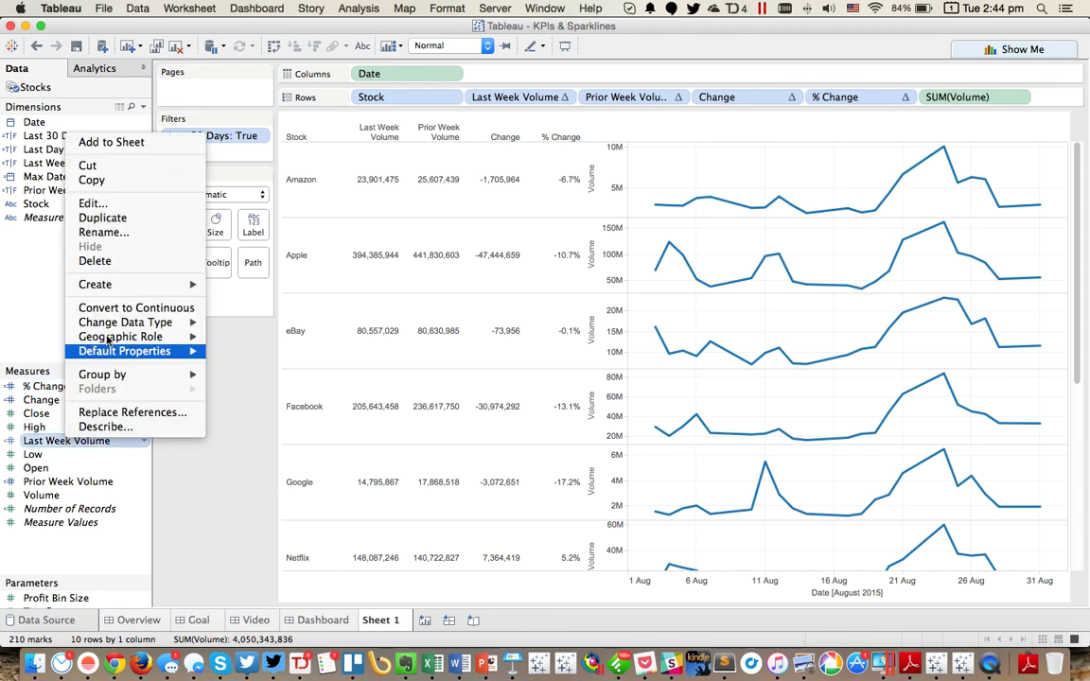
pyautogui.click(102, 218)
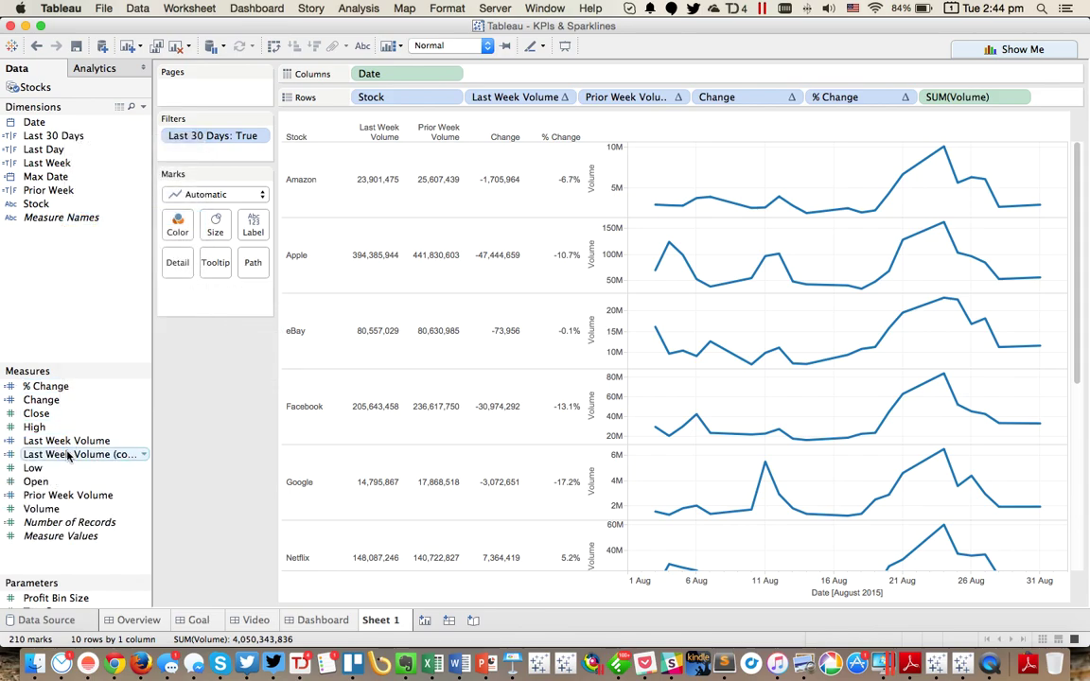
pyautogui.rightClick(71, 454)
pyautogui.click(137, 214)
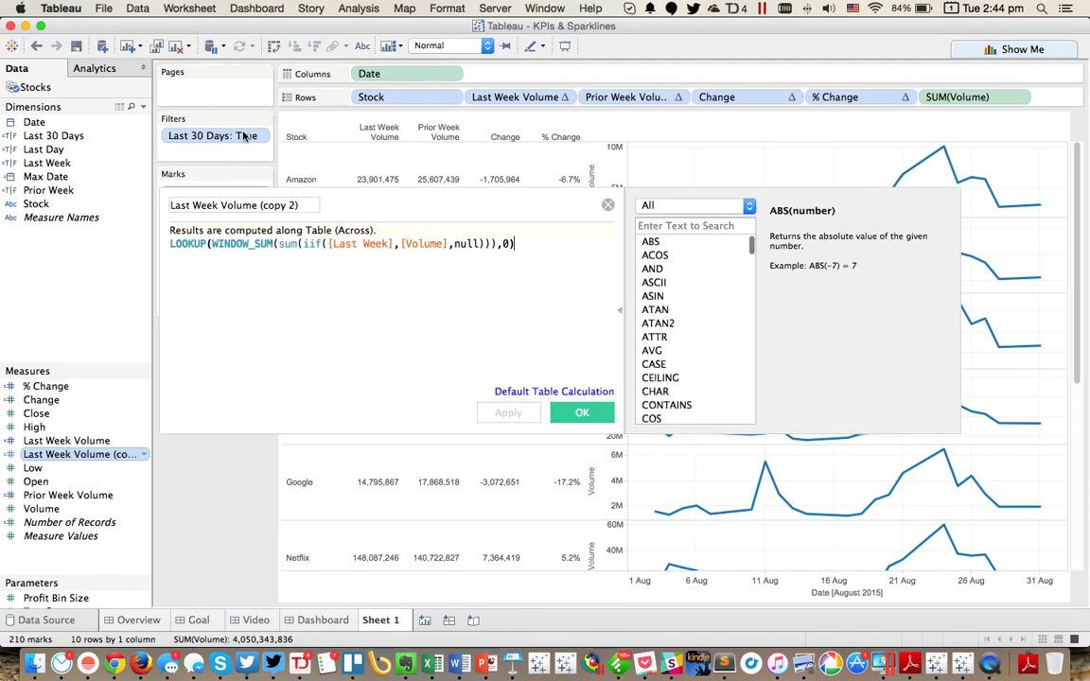
pyautogui.doubleClick(194, 205)
pyautogui.write('Day Volume')
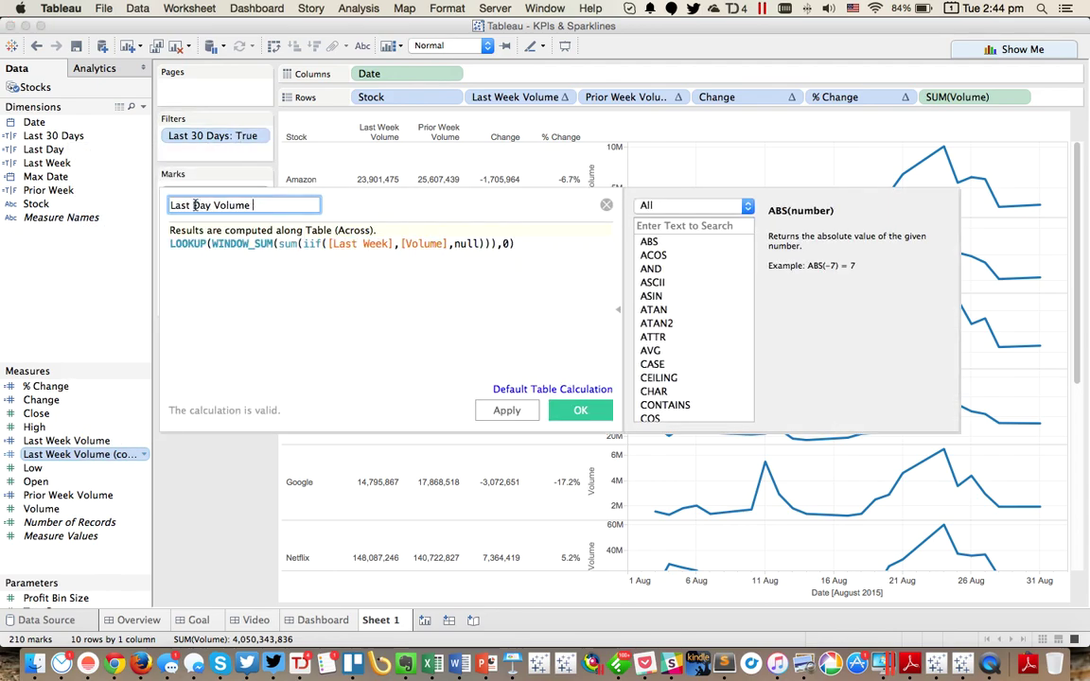
# Replace Last Week with the Last Day field in the Last Day Volume formula and save the calculation.
pyautogui.press('BackSpace')
pyautogui.click(396, 243)
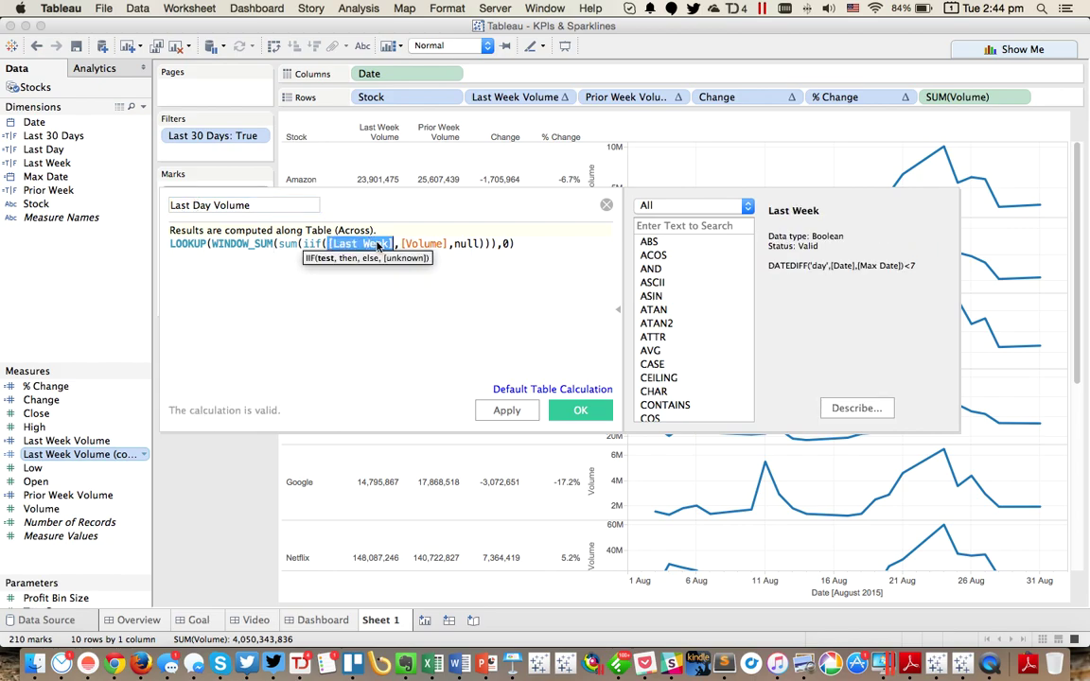
pyautogui.press('BackSpace')
pyautogui.press('BackSpace')
pyautogui.press('BackSpace')
pyautogui.press('BackSpace')
pyautogui.write('Day')
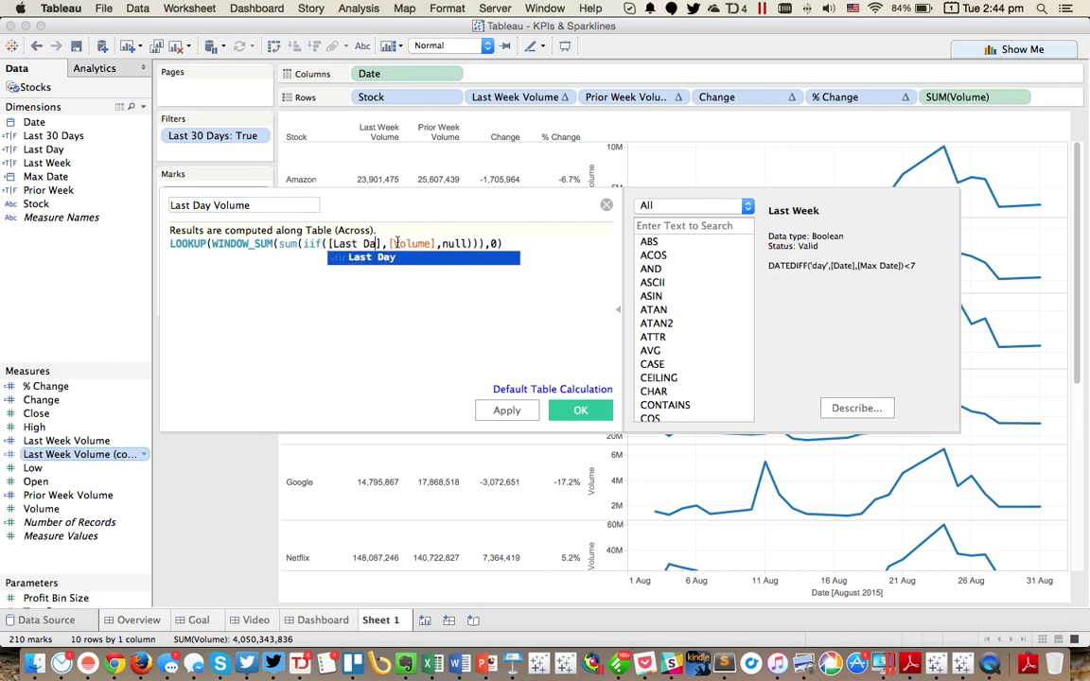
pyautogui.press('Escape')
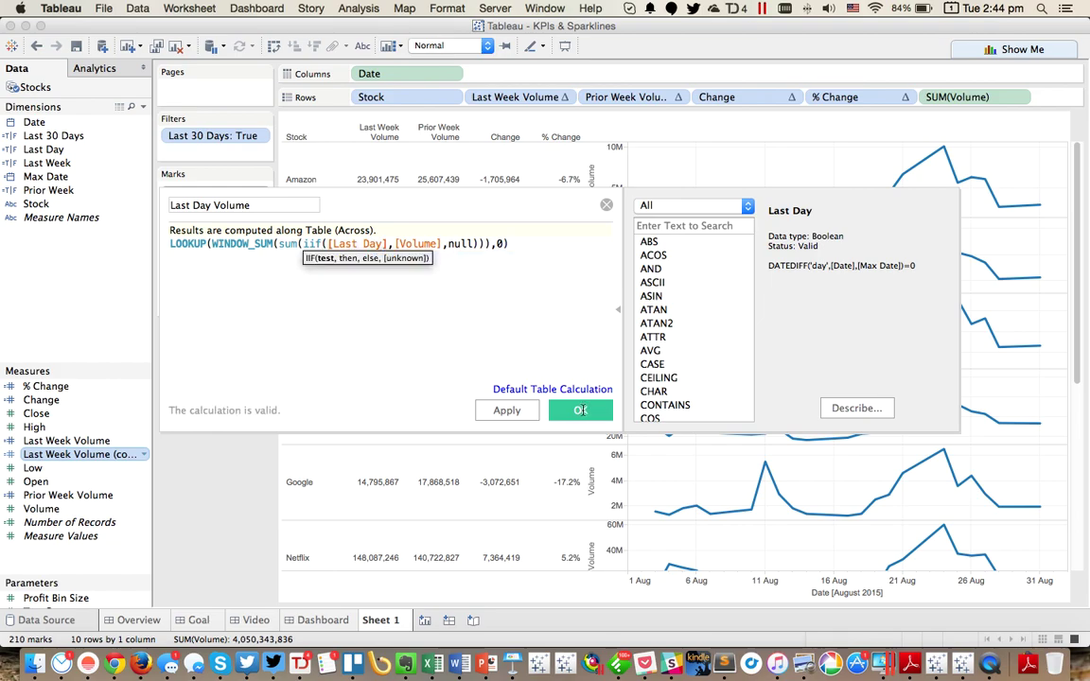
pyautogui.click(581, 410)
# Convert Last Day Volume to continuous and add it to the sparklines as a synchronized dual axis.
pyautogui.rightClick(54, 443)
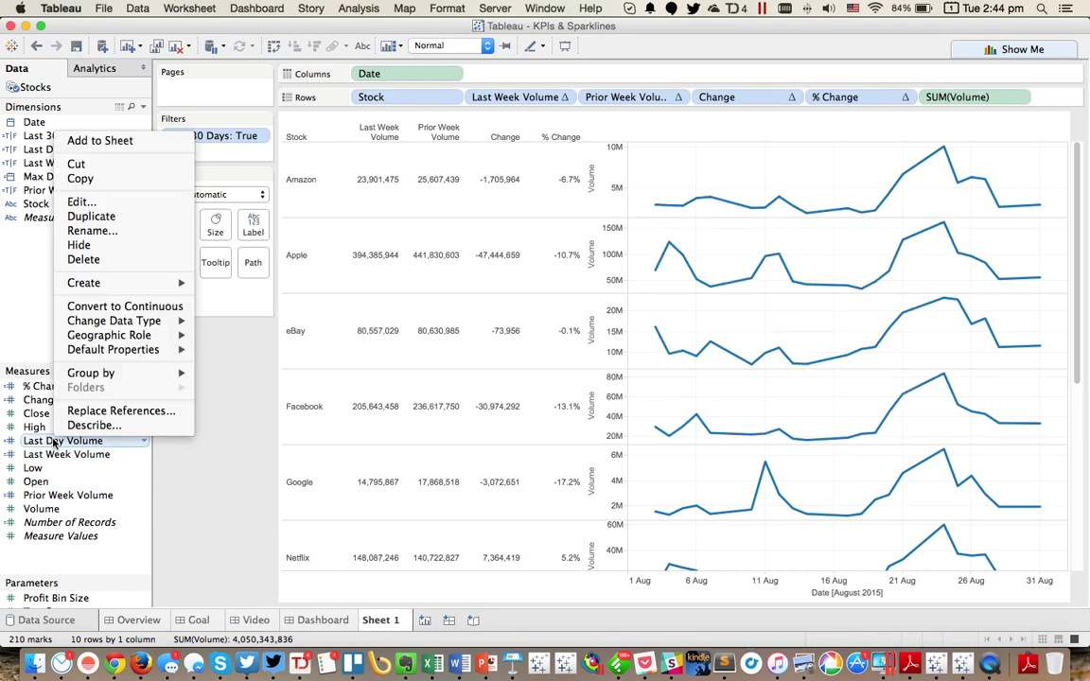
pyautogui.click(114, 274)
pyautogui.moveTo(50, 441); pyautogui.dragTo(1048, 309)
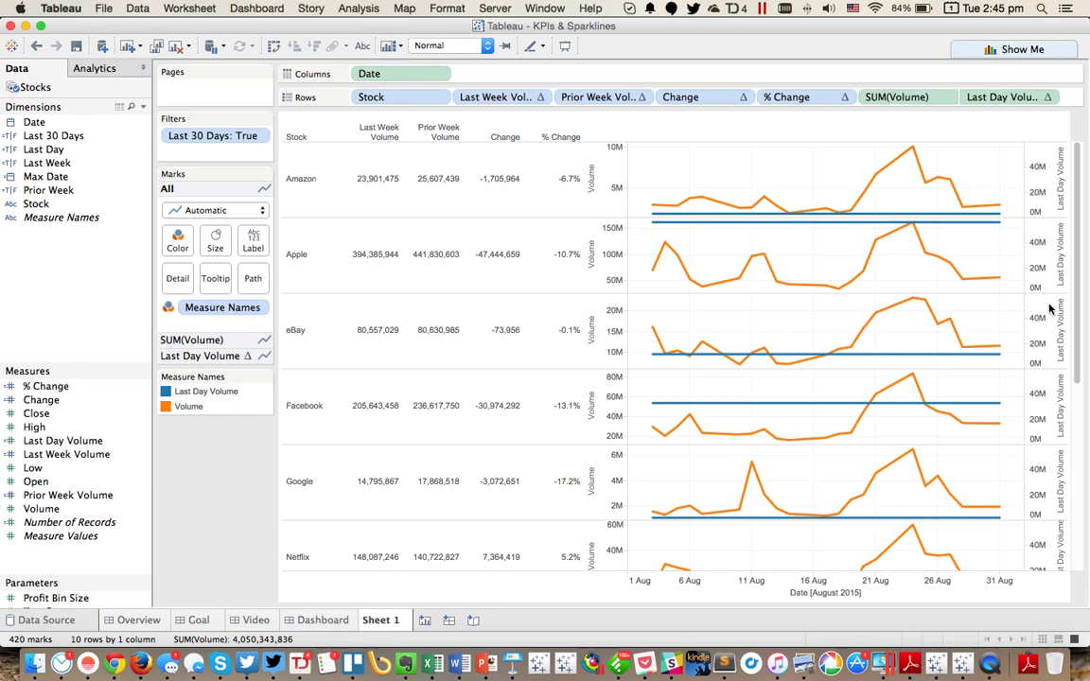
pyautogui.rightClick(1046, 163)
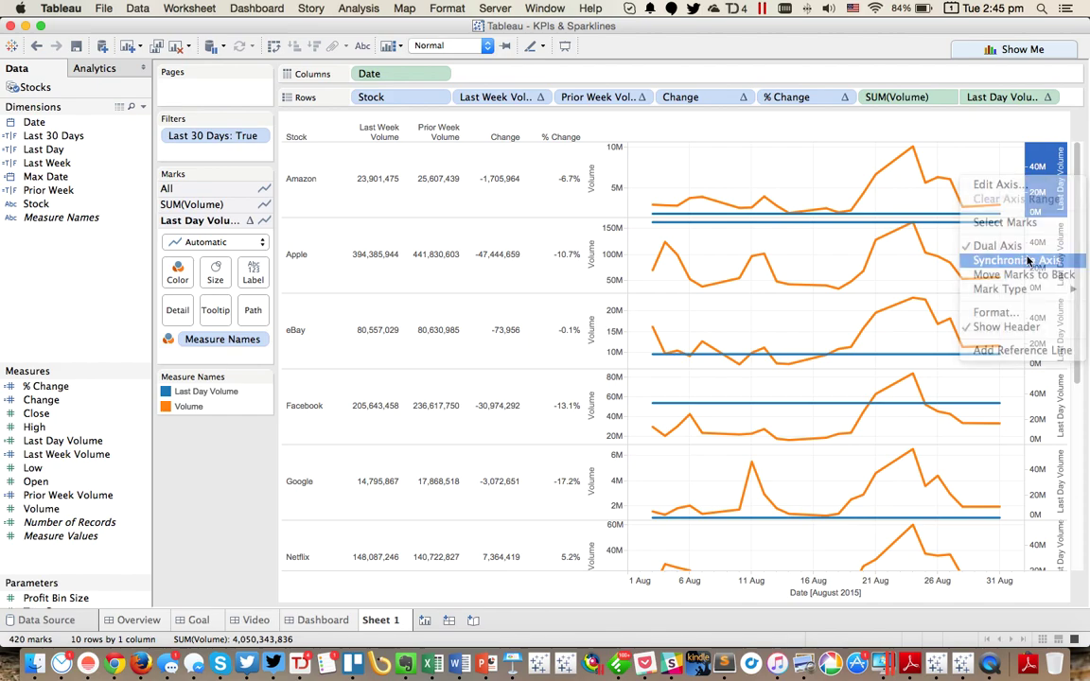
pyautogui.click(1028, 260)
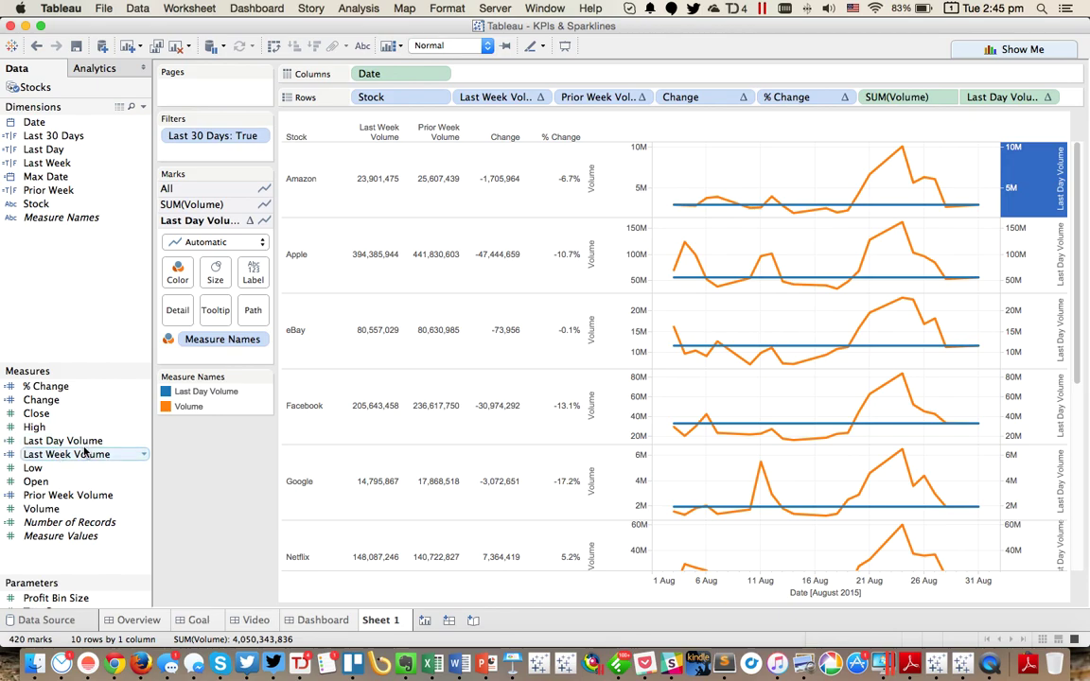
# Reduce the Last Day Volume formula to sum(iif([Last Day],[Volume],null)) by removing the LOOKUP and WINDOW_SUM wrappers, and save it.
pyautogui.rightClick(75, 441)
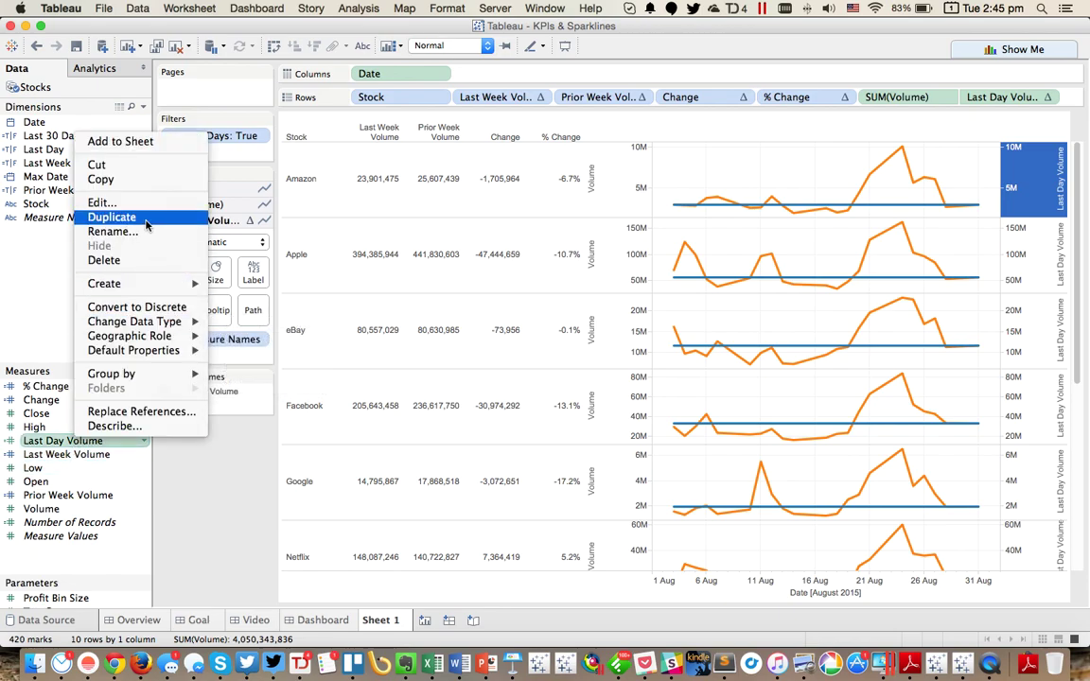
pyautogui.click(134, 205)
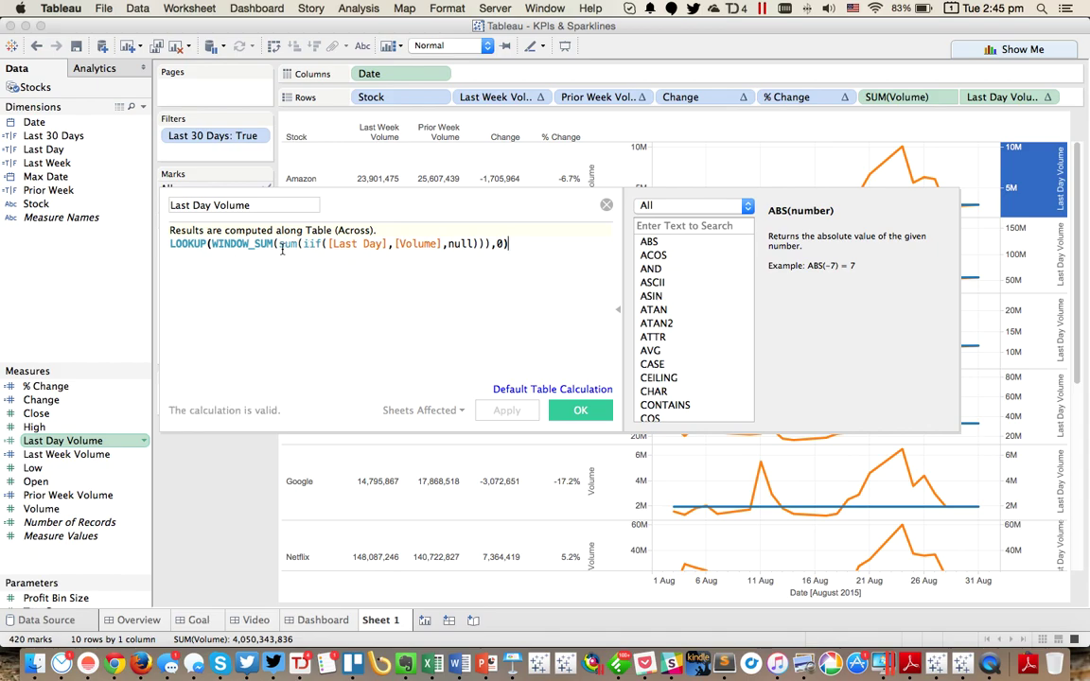
pyautogui.moveTo(279, 244); pyautogui.dragTo(125, 227)
pyautogui.press('BackSpace')
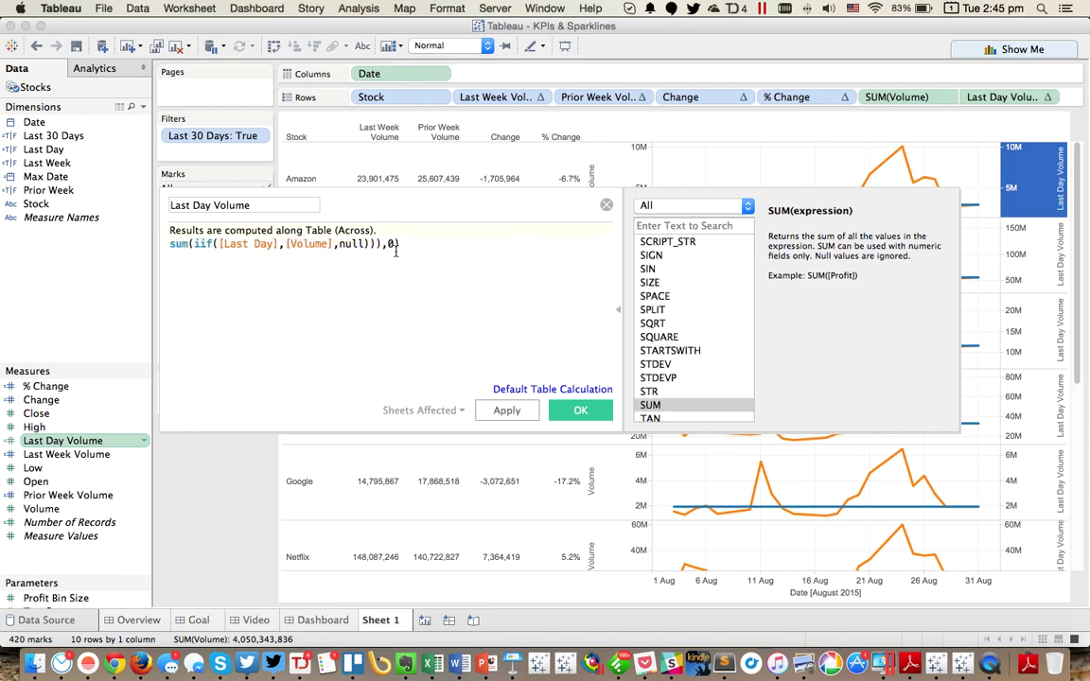
pyautogui.moveTo(376, 243); pyautogui.dragTo(439, 244)
pyautogui.press('BackSpace')
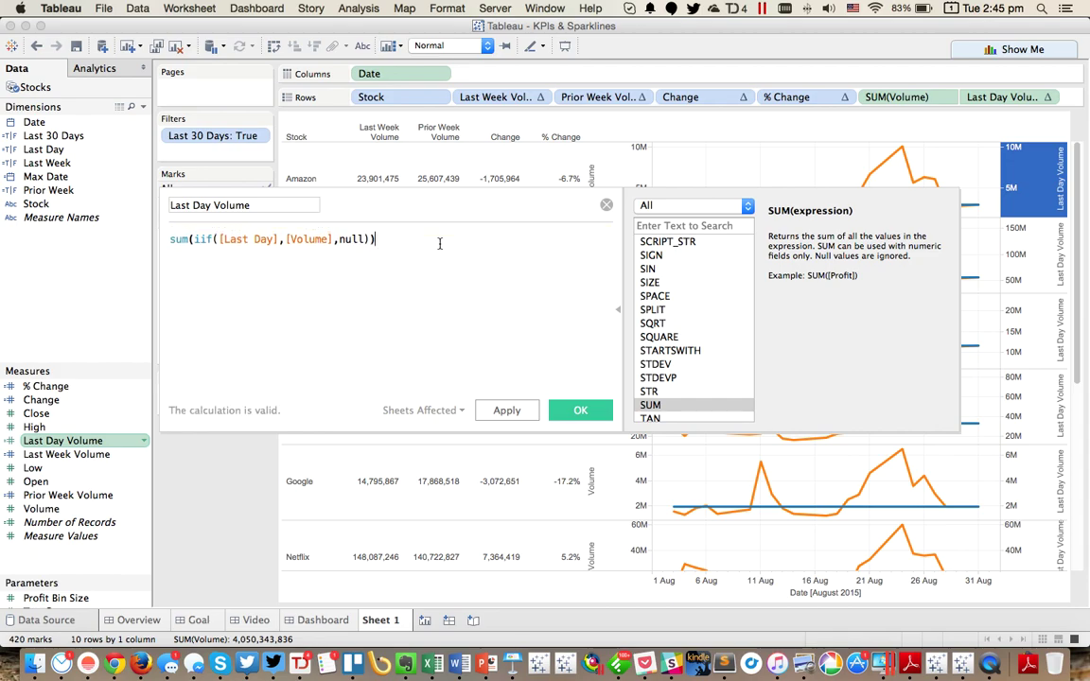
pyautogui.click(586, 411)
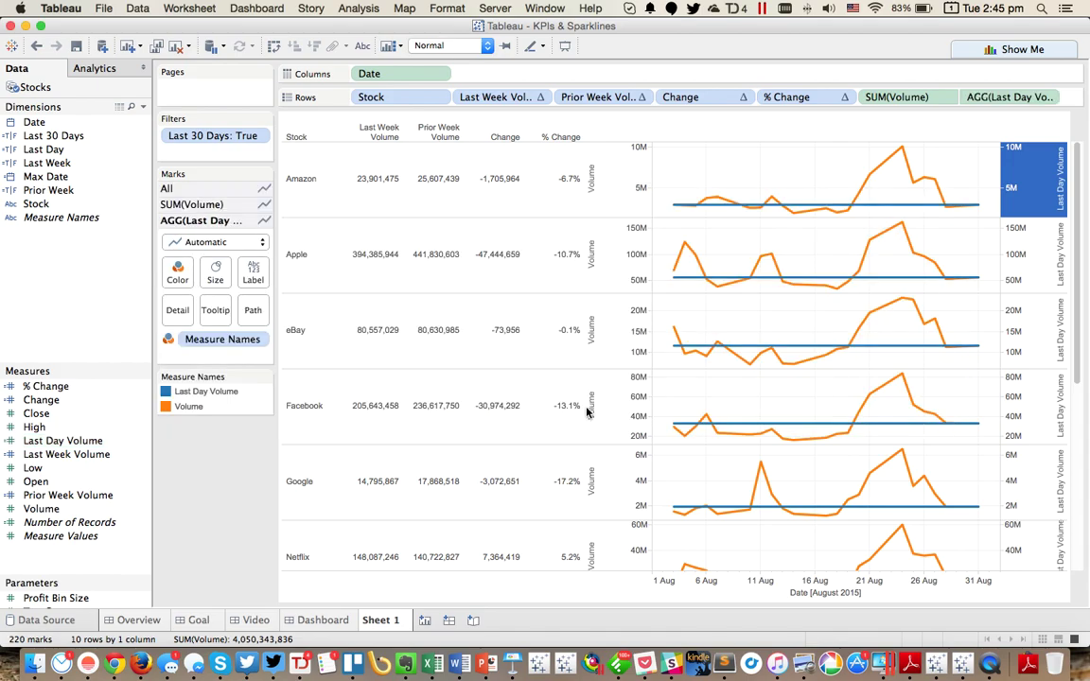
# Inspect Amazon's last-day point details and review the Last Day Volume formula without changing it.
pyautogui.moveTo(981, 208)
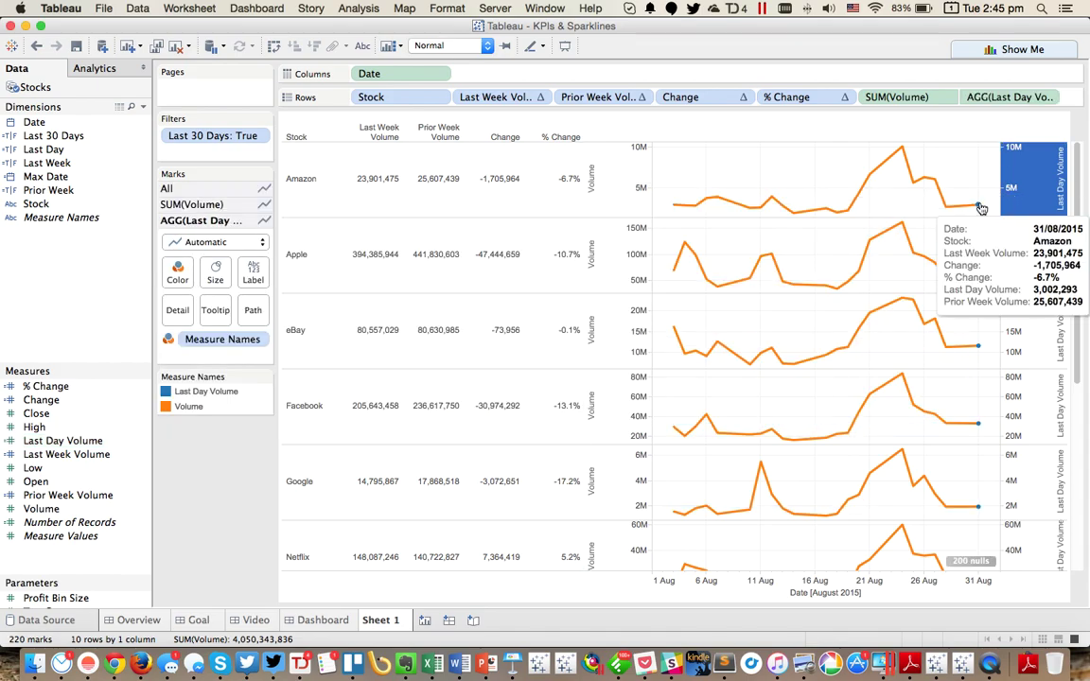
pyautogui.rightClick(87, 440)
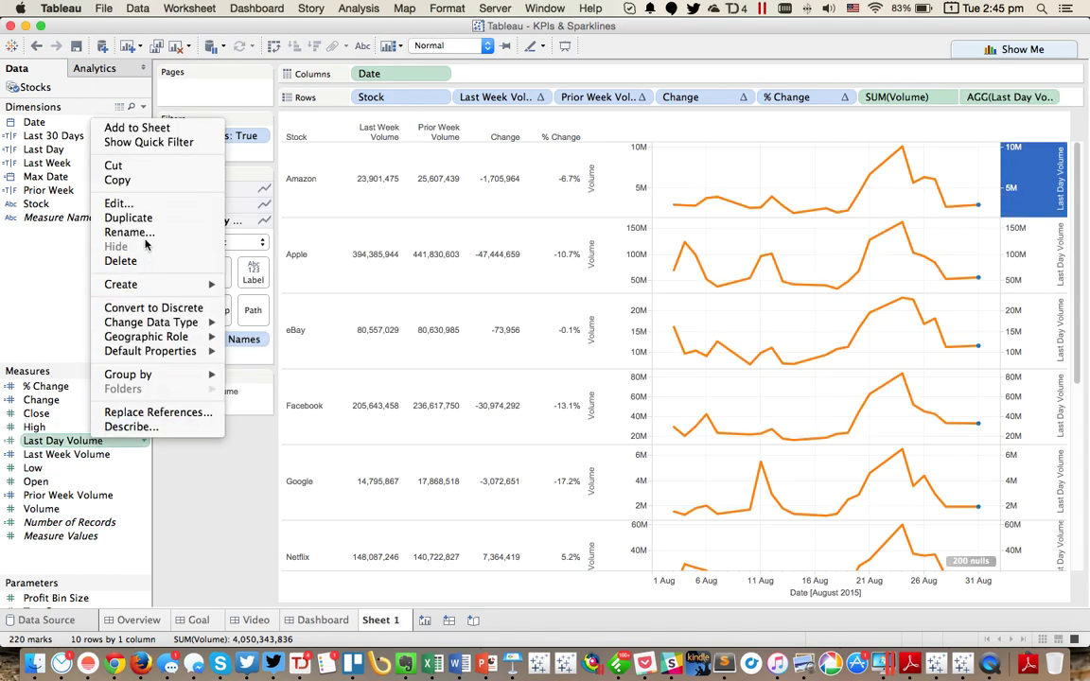
pyautogui.click(142, 203)
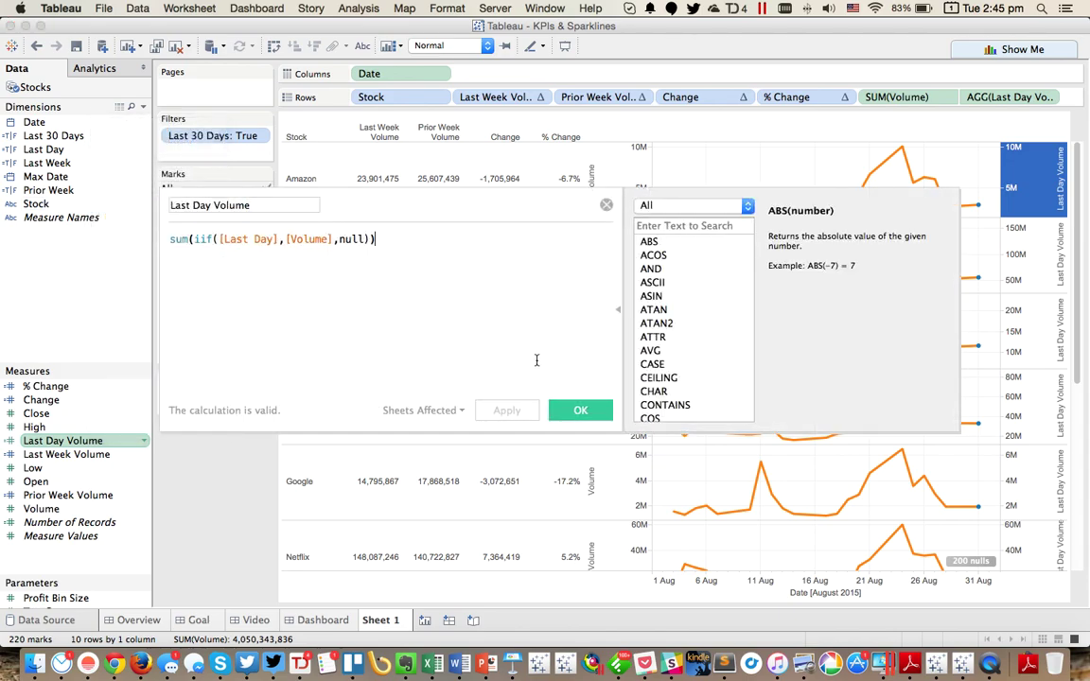
pyautogui.click(580, 413)
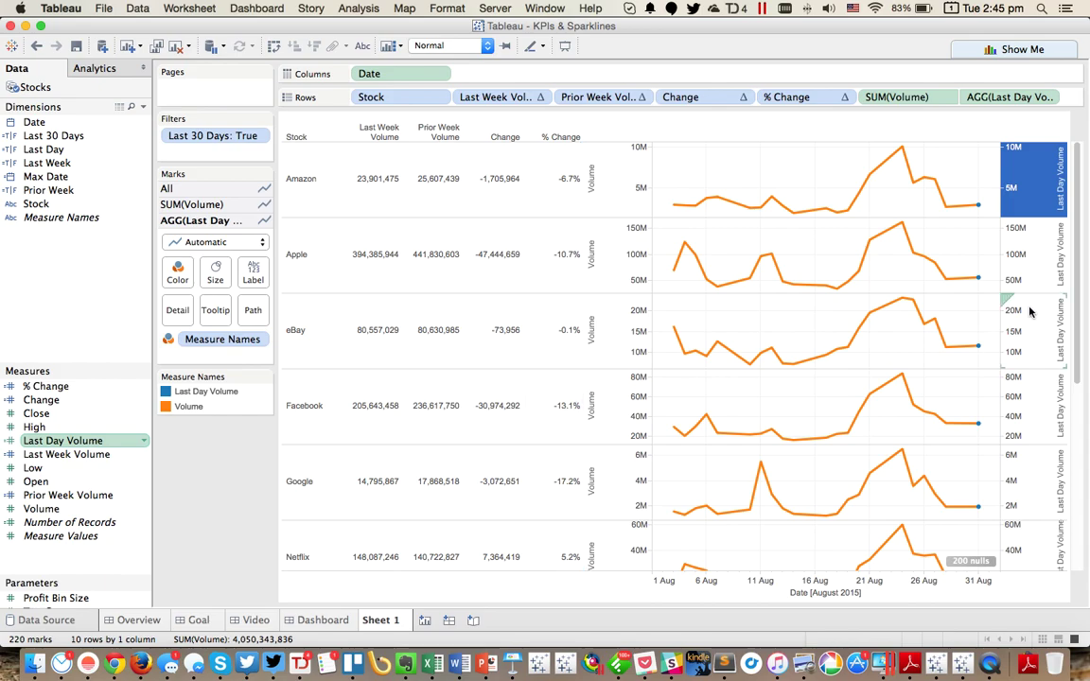
# Remove Measure Names from the colour of all marks and show the Last Day Volume marks as circles.
pyautogui.click(171, 188)
pyautogui.moveTo(208, 310); pyautogui.dragTo(73, 296)
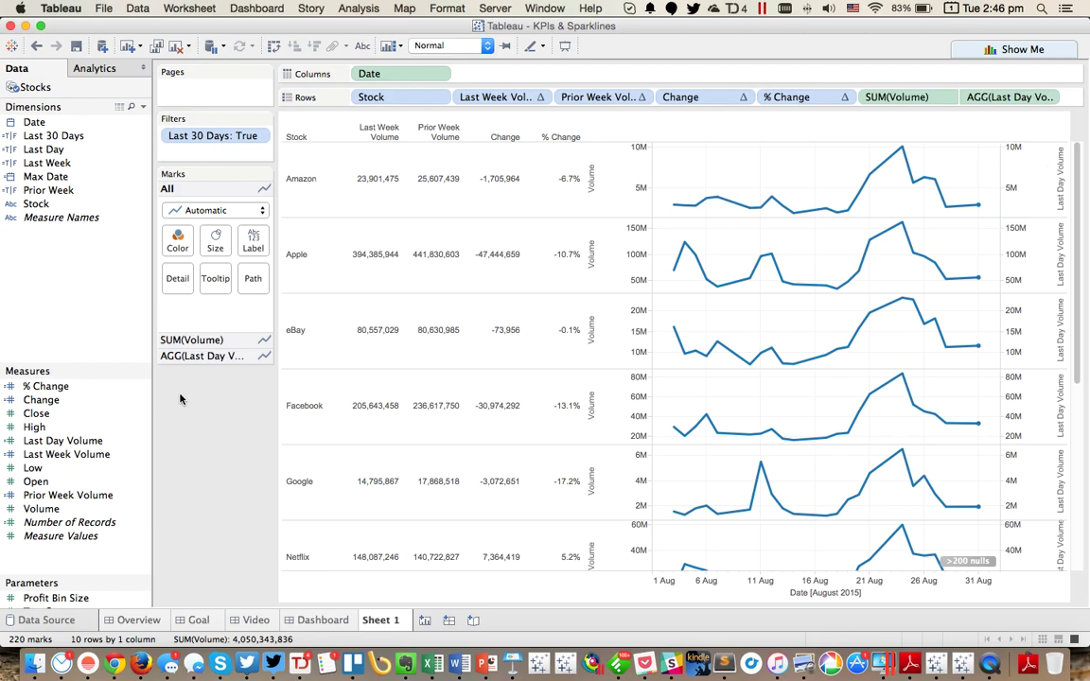
pyautogui.click(199, 356)
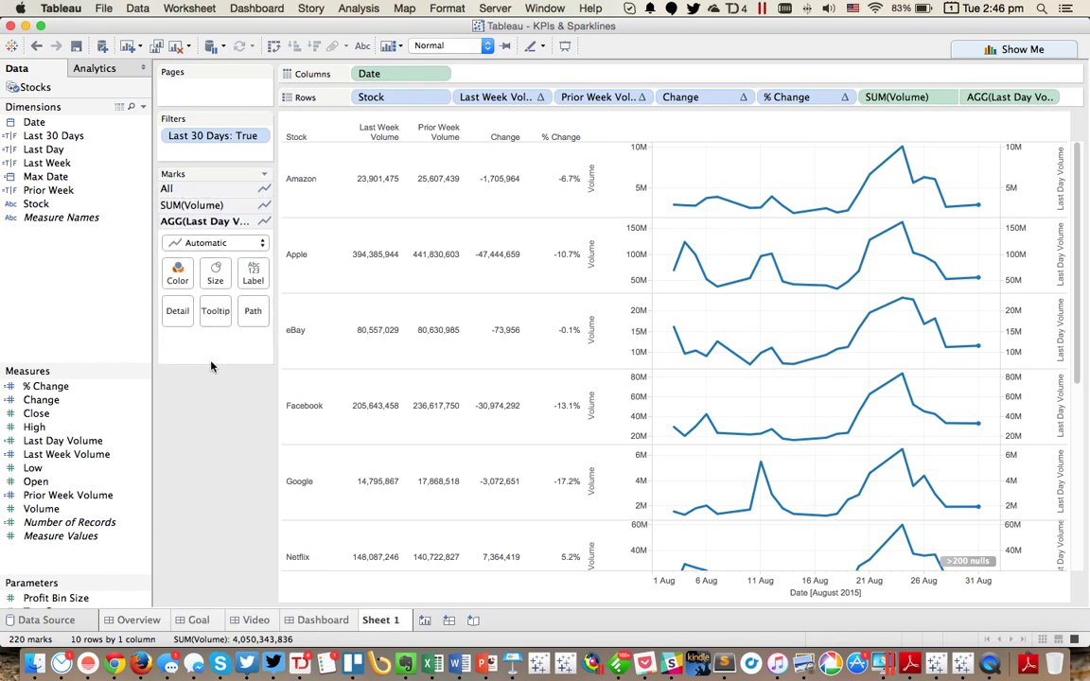
pyautogui.click(199, 243)
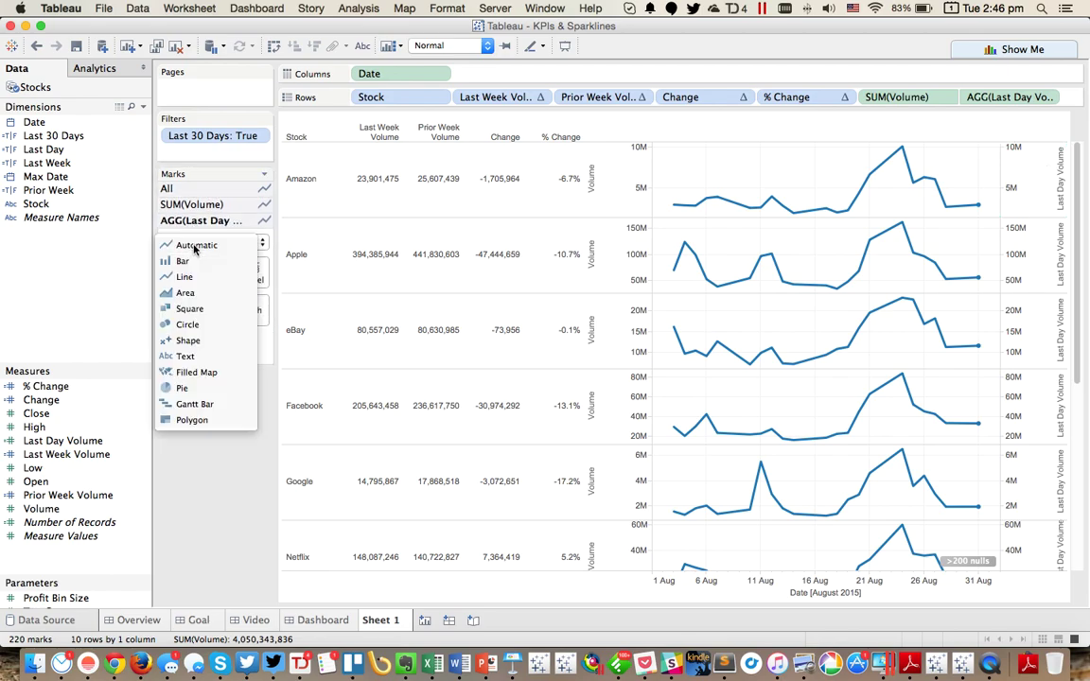
pyautogui.click(197, 325)
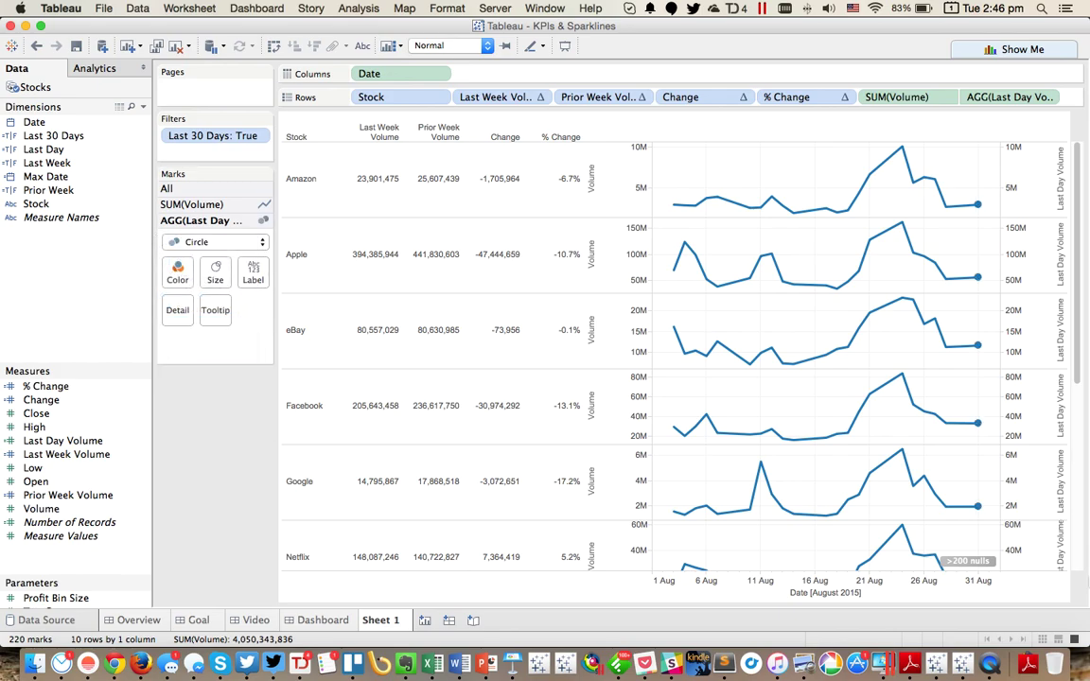
# Hide the null values indicator on the sparkline chart.
pyautogui.rightClick(969, 566)
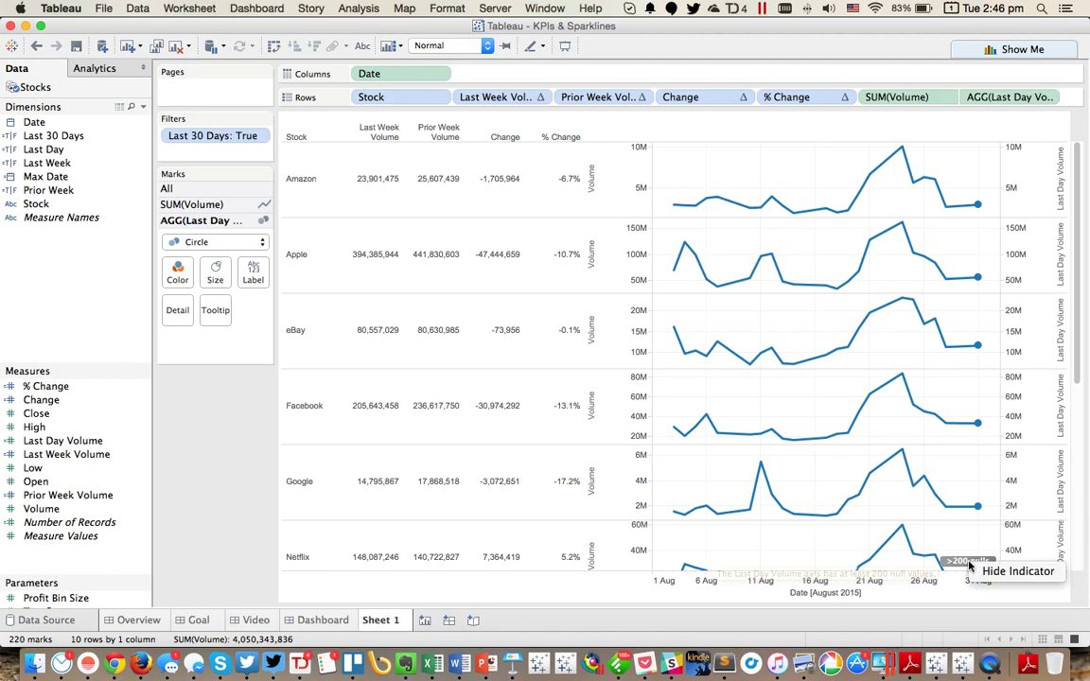
pyautogui.click(998, 636)
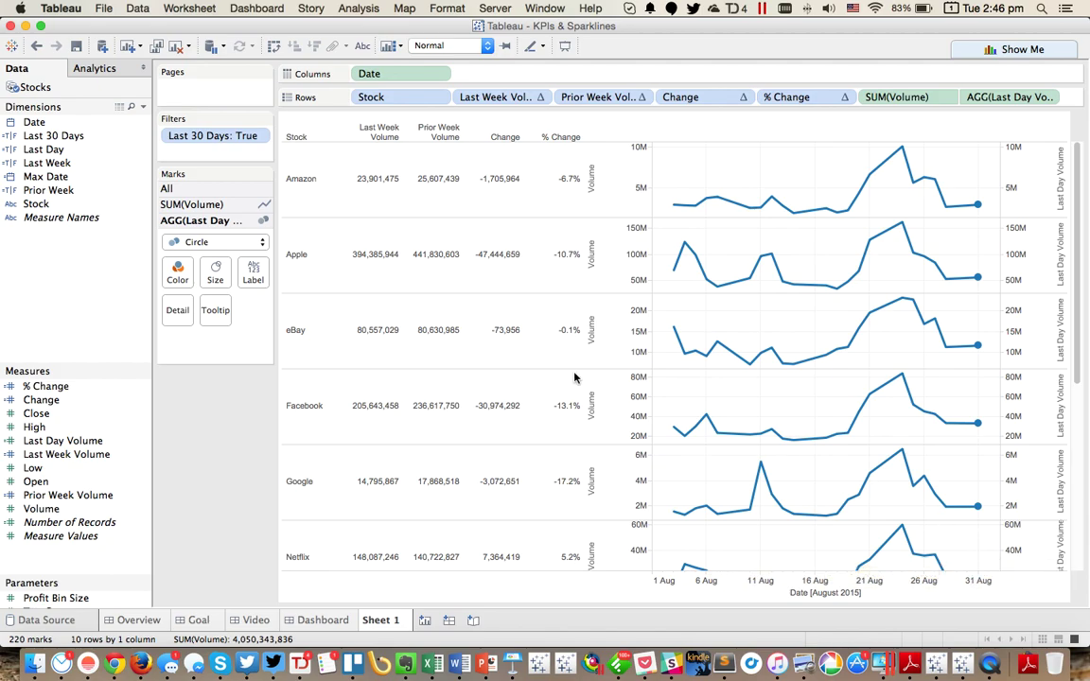
# Colour the SUM(Volume) sparklines dark grey and make the lines thinner.
pyautogui.click(199, 204)
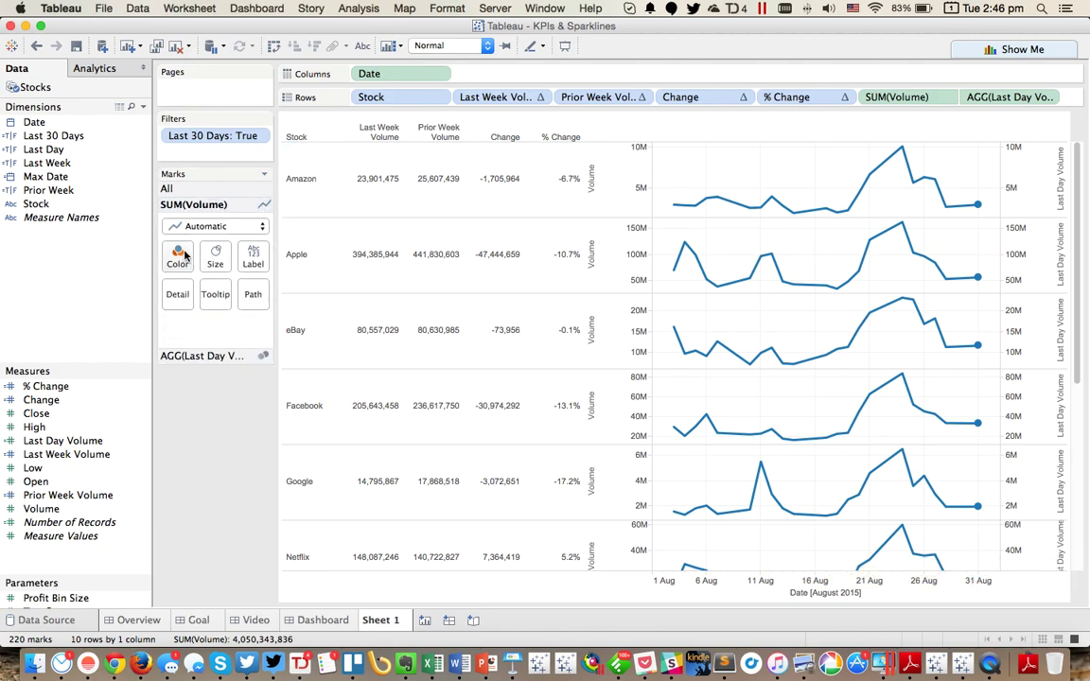
pyautogui.click(177, 255)
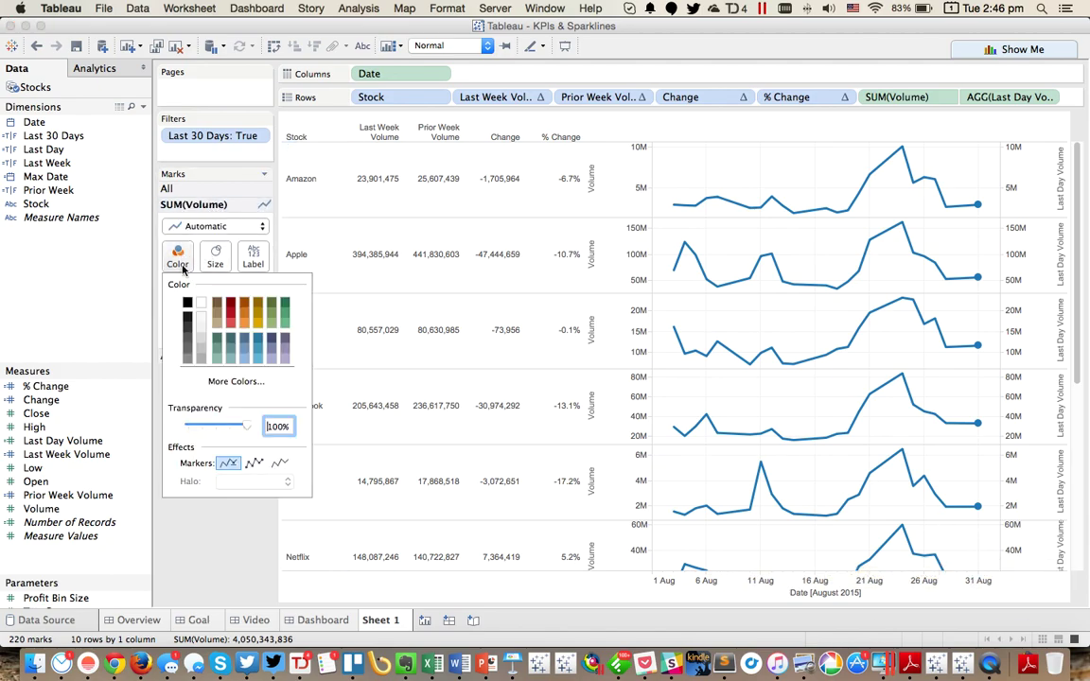
pyautogui.click(187, 340)
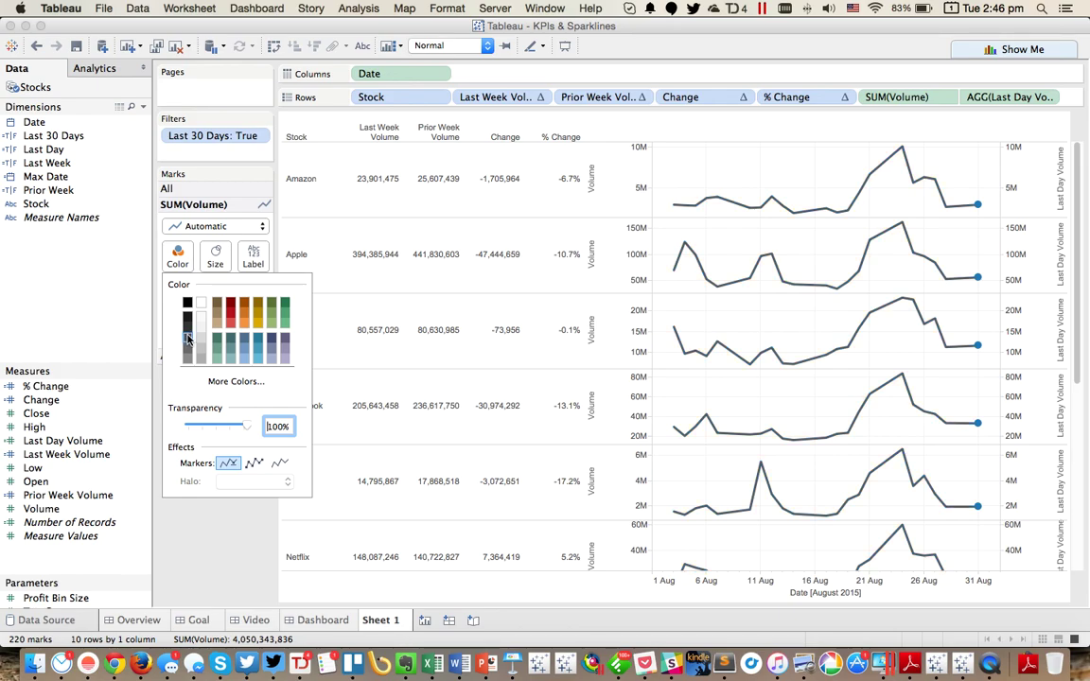
pyautogui.click(216, 255)
pyautogui.moveTo(239, 296); pyautogui.dragTo(221, 297)
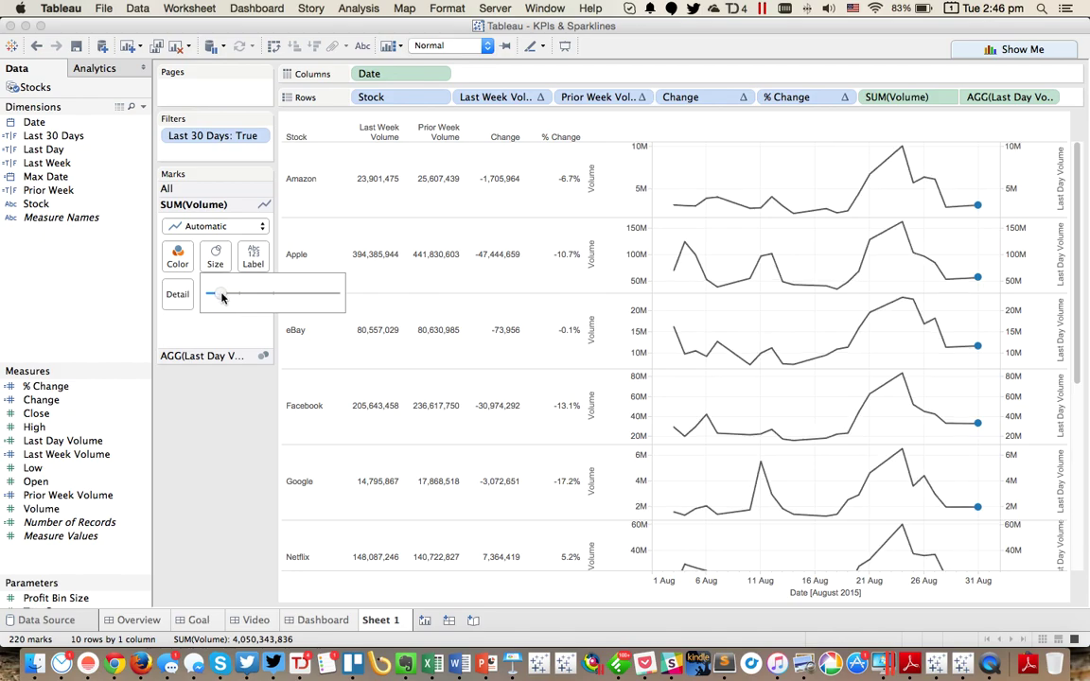
# Colour the Last Day Volume circles by % Change and make that field continuous.
pyautogui.click(194, 356)
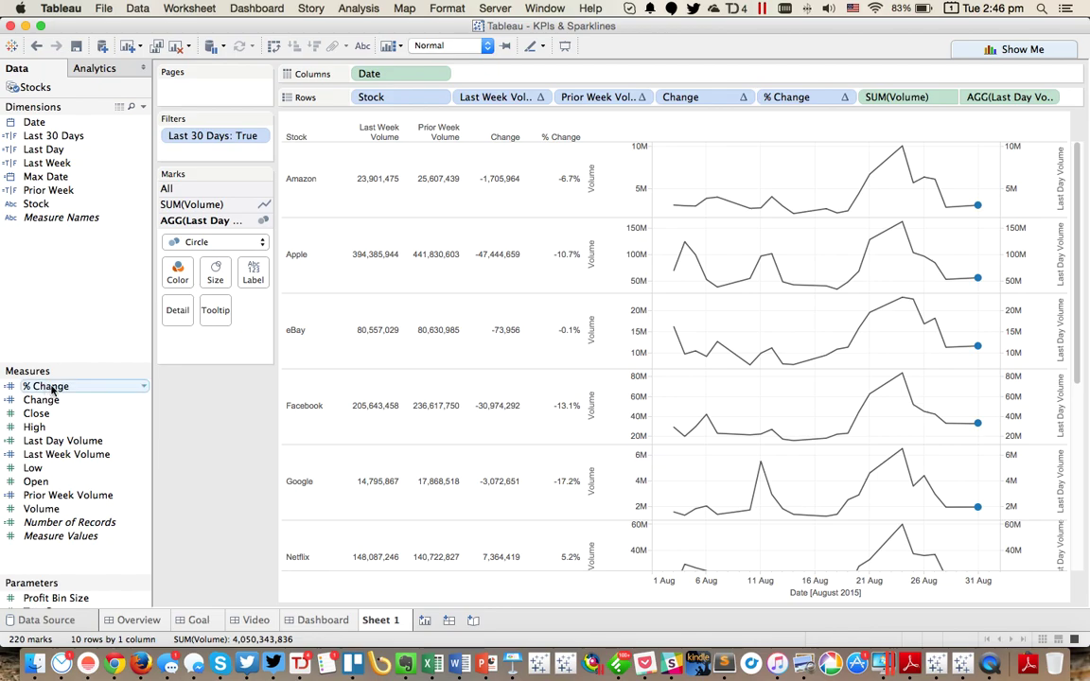
pyautogui.moveTo(42, 390); pyautogui.dragTo(177, 273)
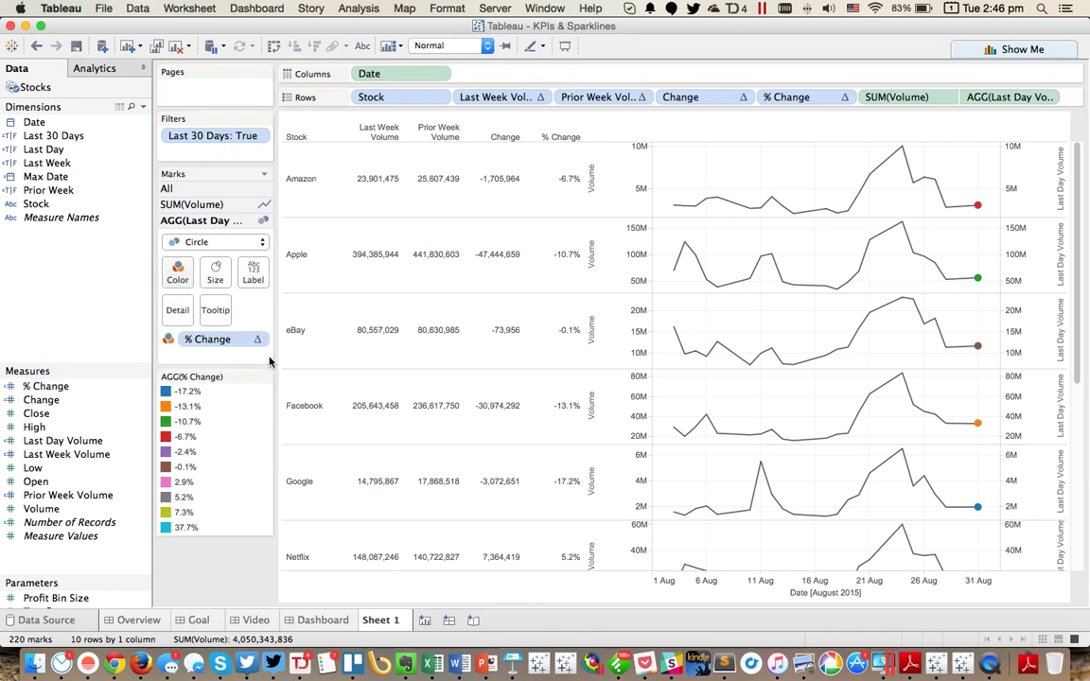
pyautogui.click(254, 339)
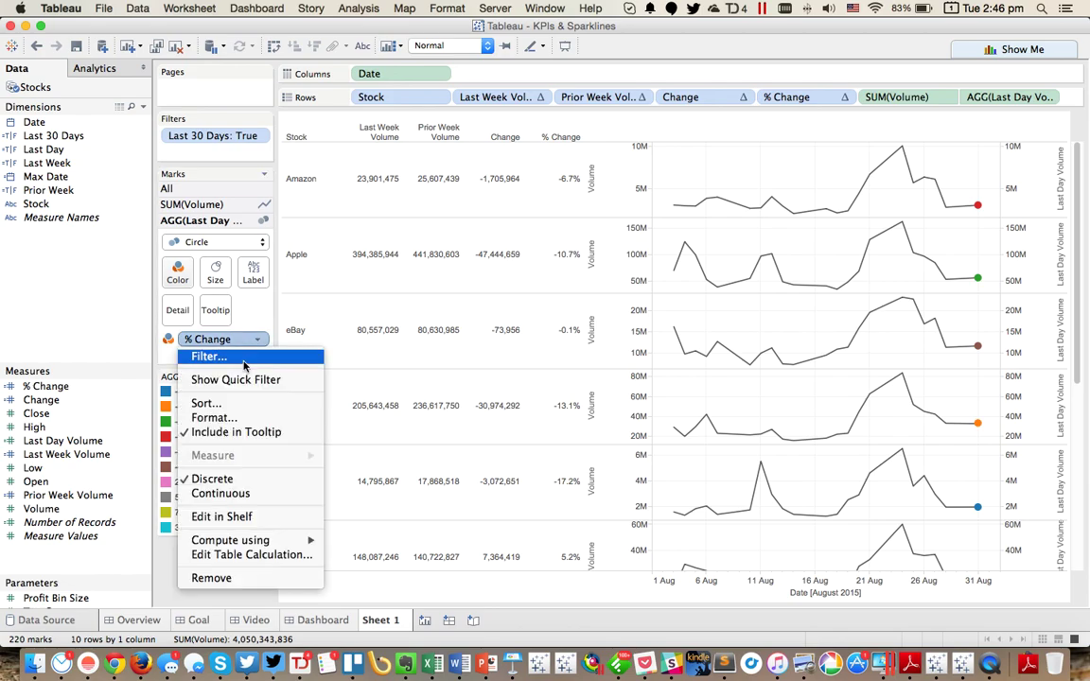
pyautogui.click(217, 494)
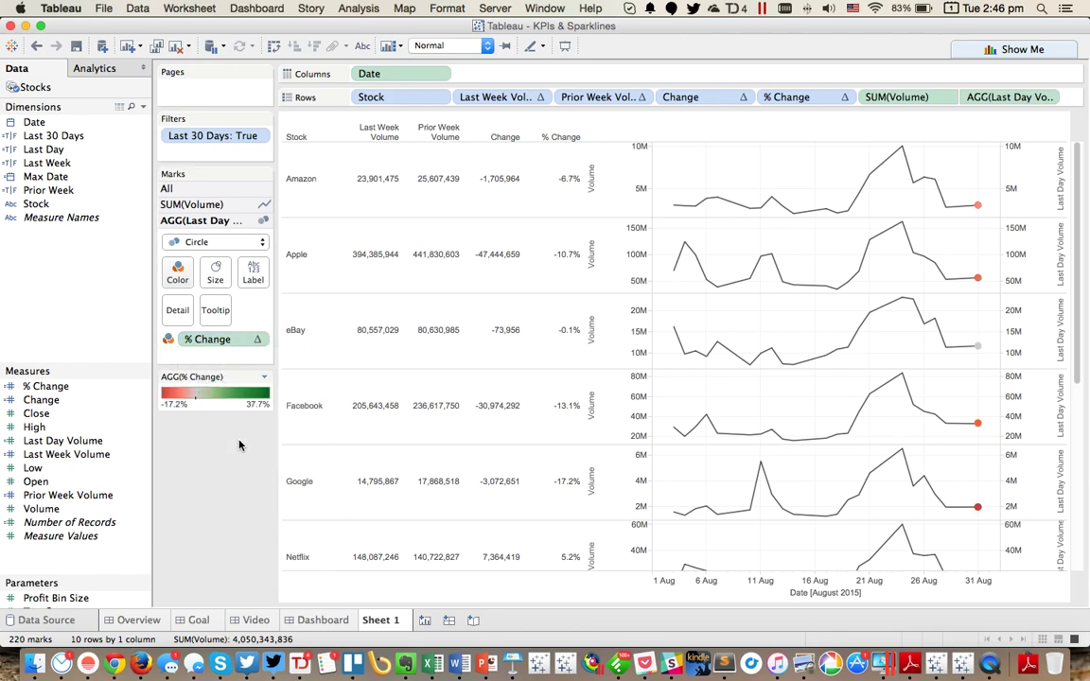
# Change the % Change colours to the Red-Black Diverging palette centred at 0 and apply them.
pyautogui.moveTo(1079, 325); pyautogui.dragTo(1079, 144)
pyautogui.doubleClick(210, 405)
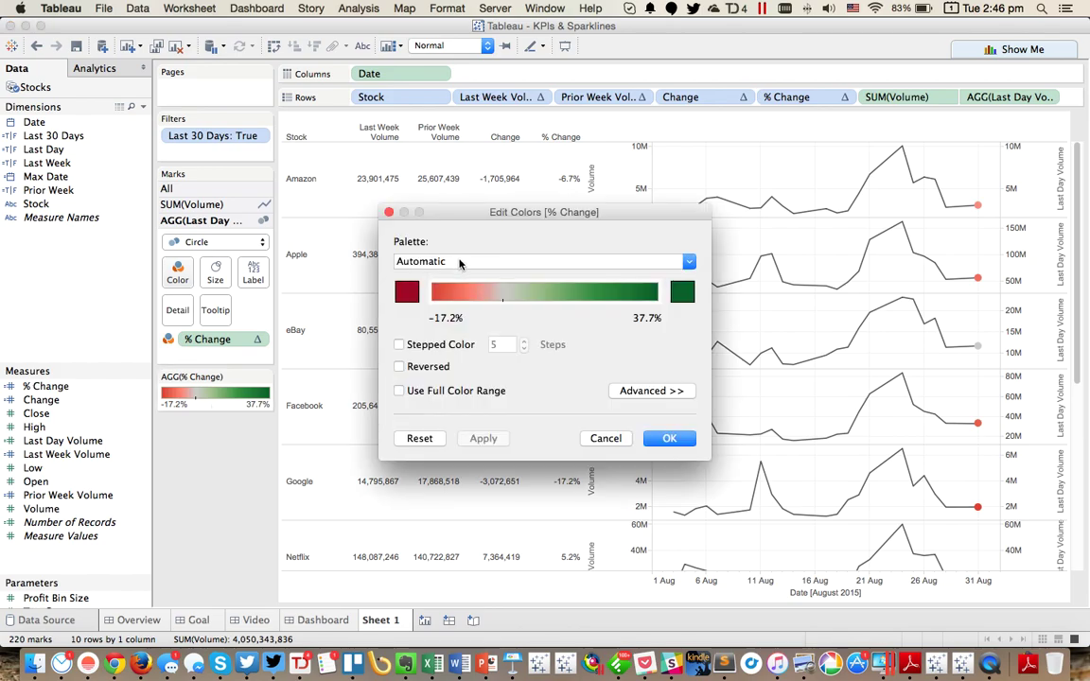
pyautogui.click(460, 268)
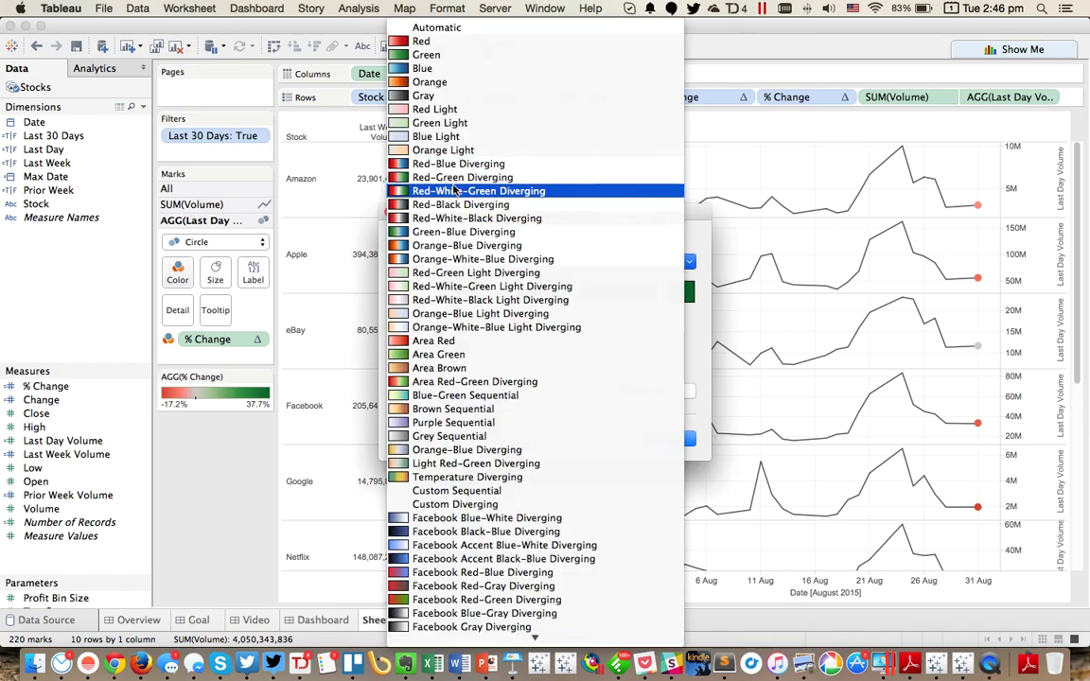
pyautogui.click(456, 216)
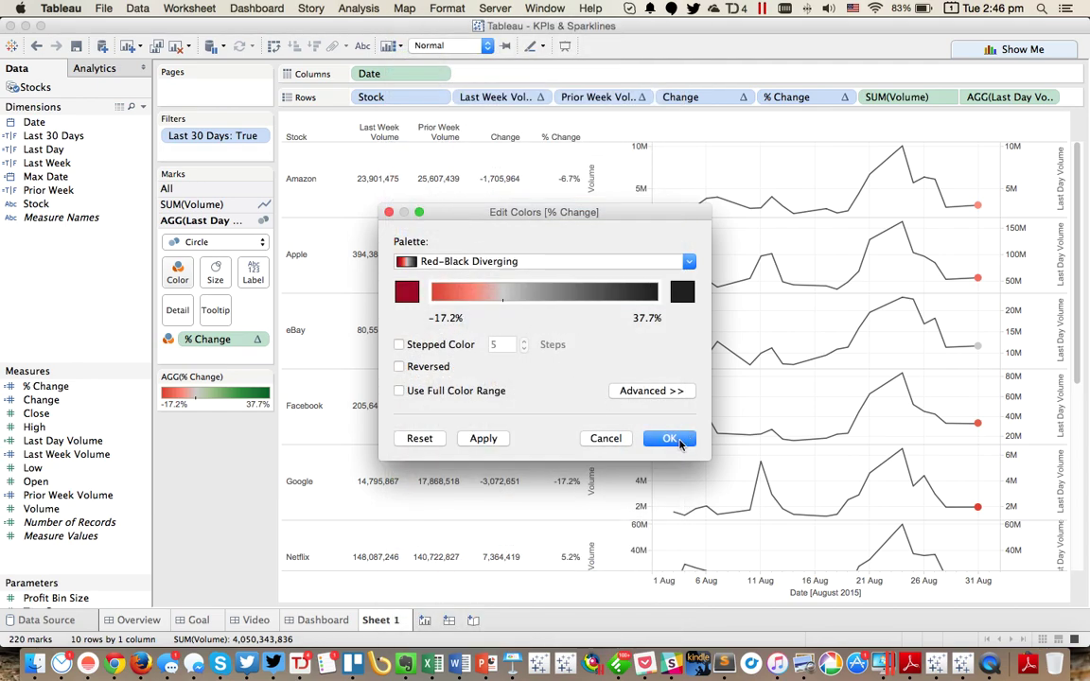
pyautogui.click(651, 390)
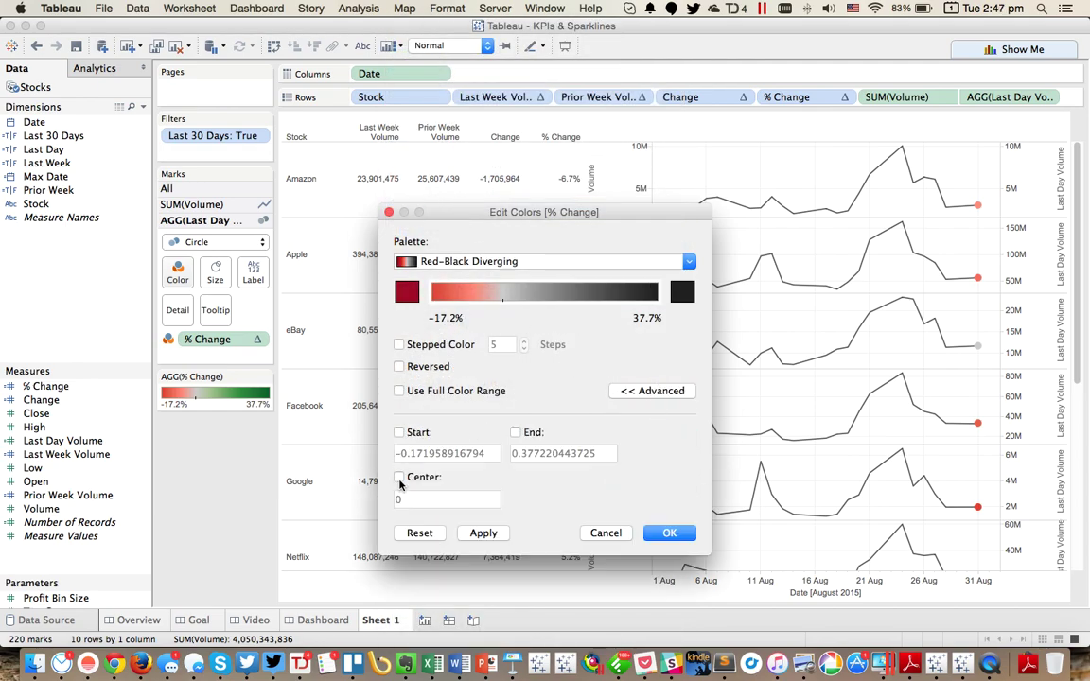
pyautogui.click(399, 478)
pyautogui.click(669, 533)
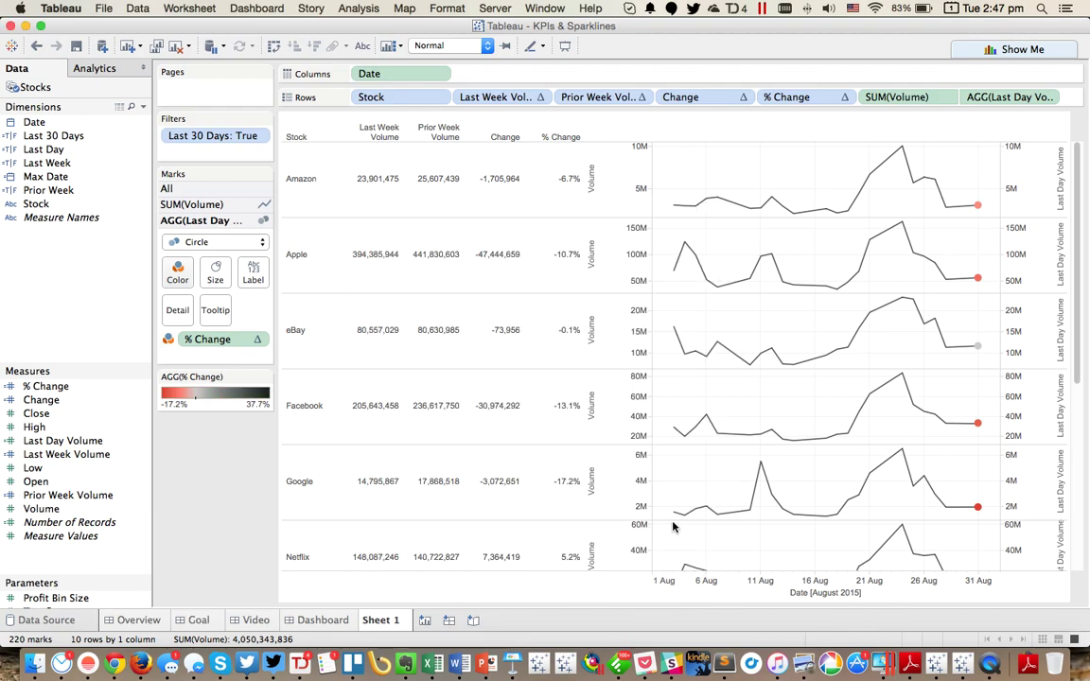
# Hide the header of the Volume axis beside the sparklines.
pyautogui.moveTo(1078, 243); pyautogui.dragTo(1083, 125)
pyautogui.rightClick(617, 180)
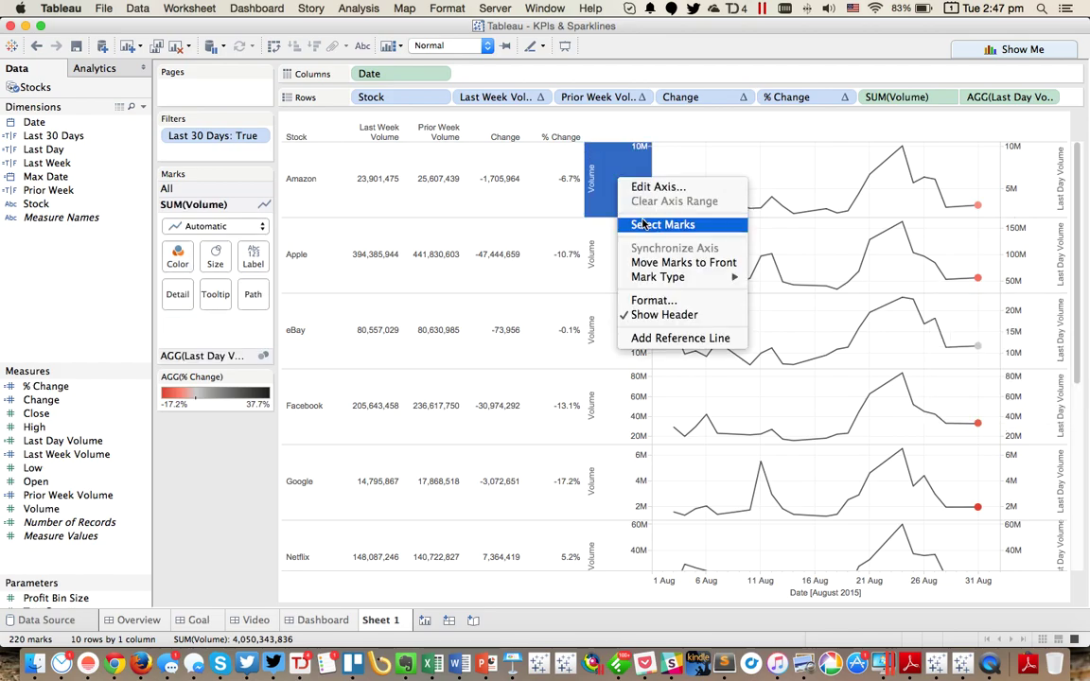
pyautogui.click(663, 315)
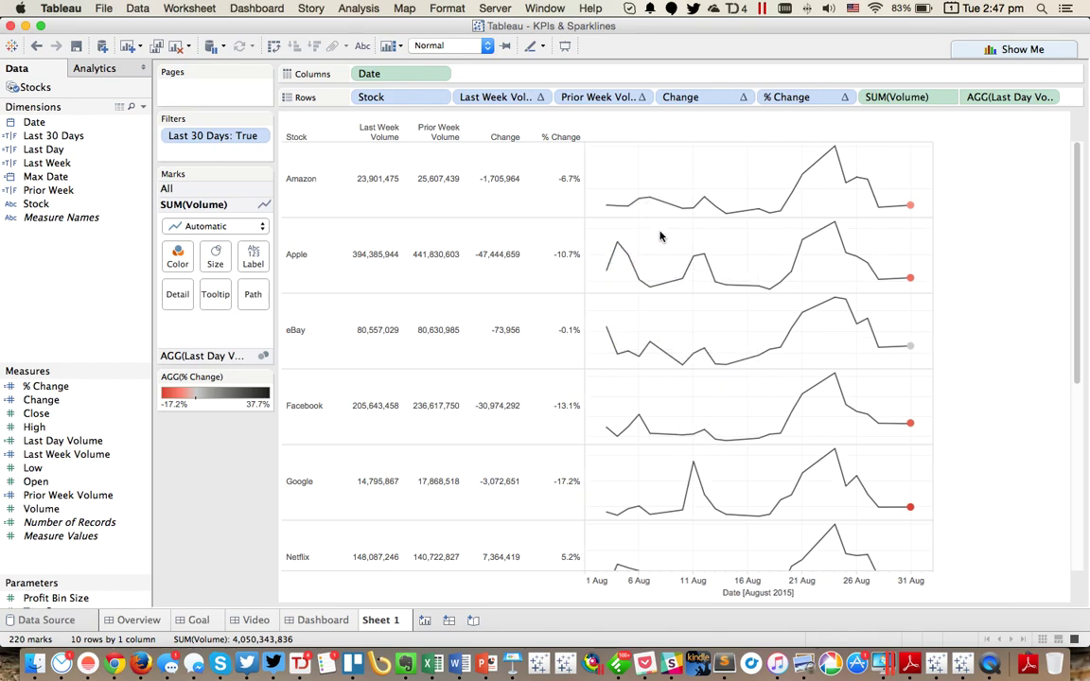
# Format the default worksheet font as Century Gothic at size 10.
pyautogui.rightClick(629, 172)
pyautogui.click(651, 229)
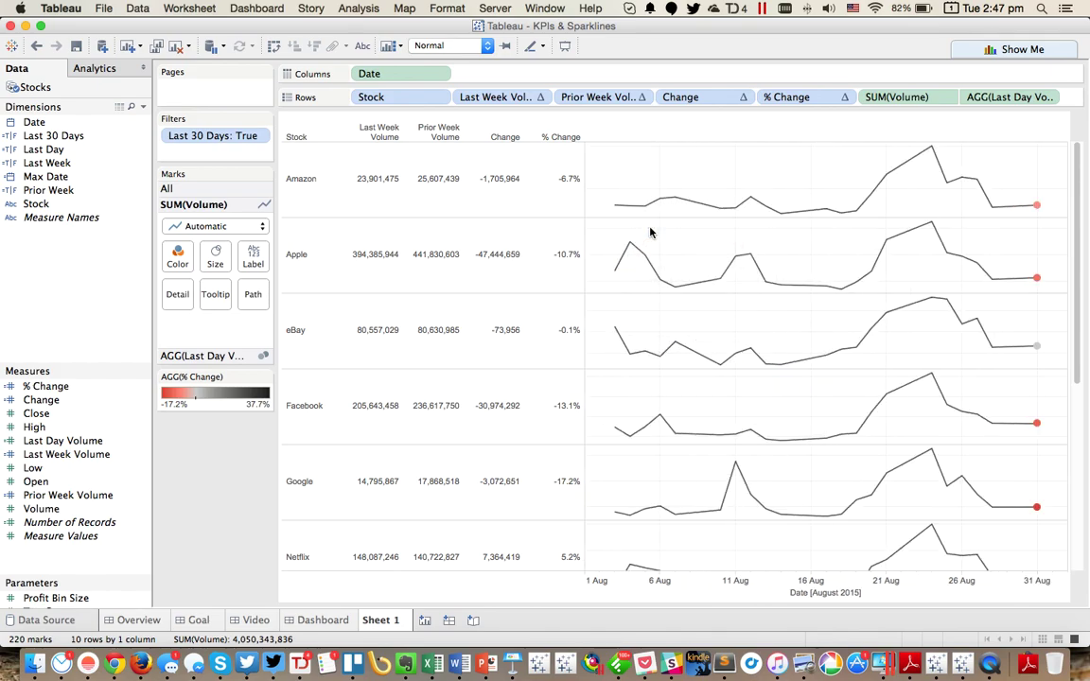
pyautogui.click(119, 148)
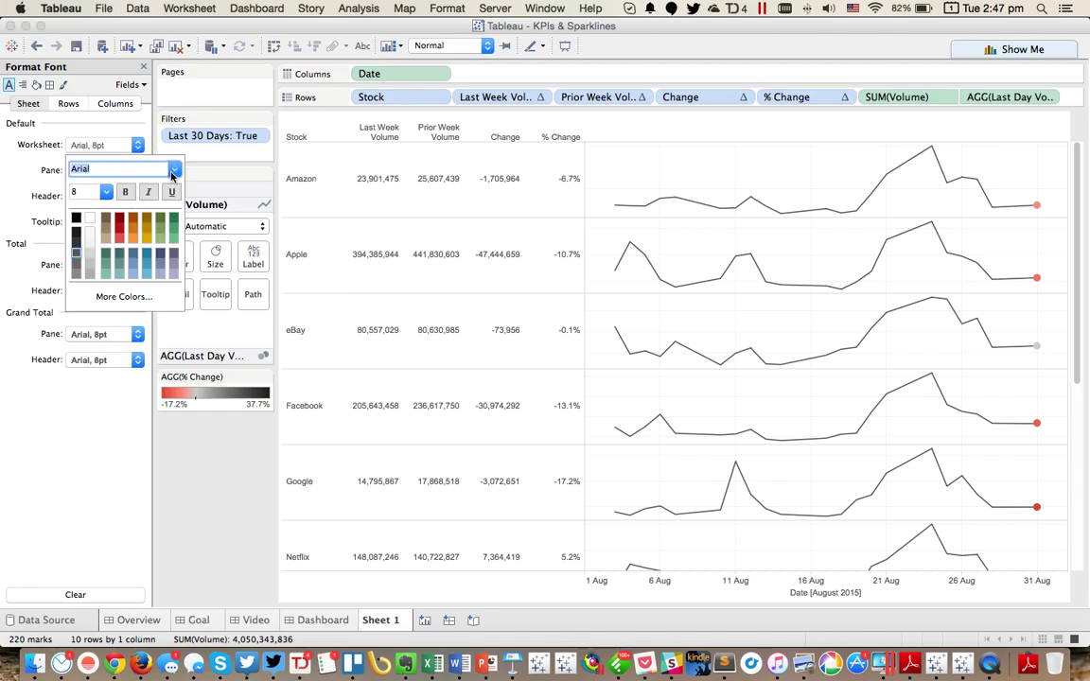
pyautogui.click(172, 171)
pyautogui.scroll(-10, 128, 416)
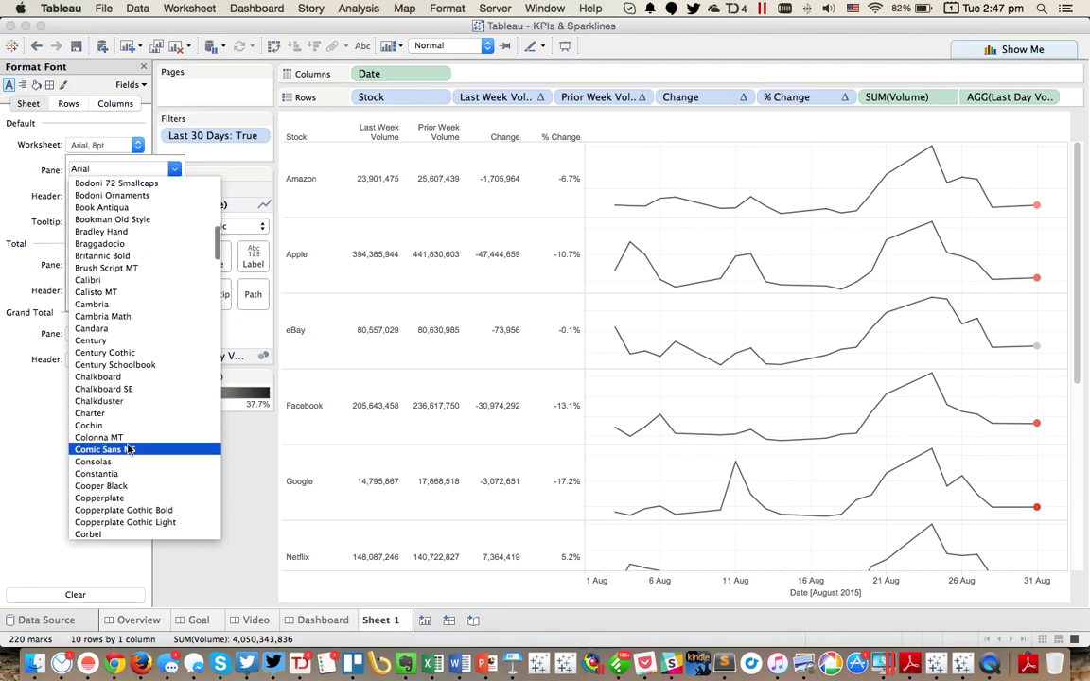
pyautogui.click(115, 364)
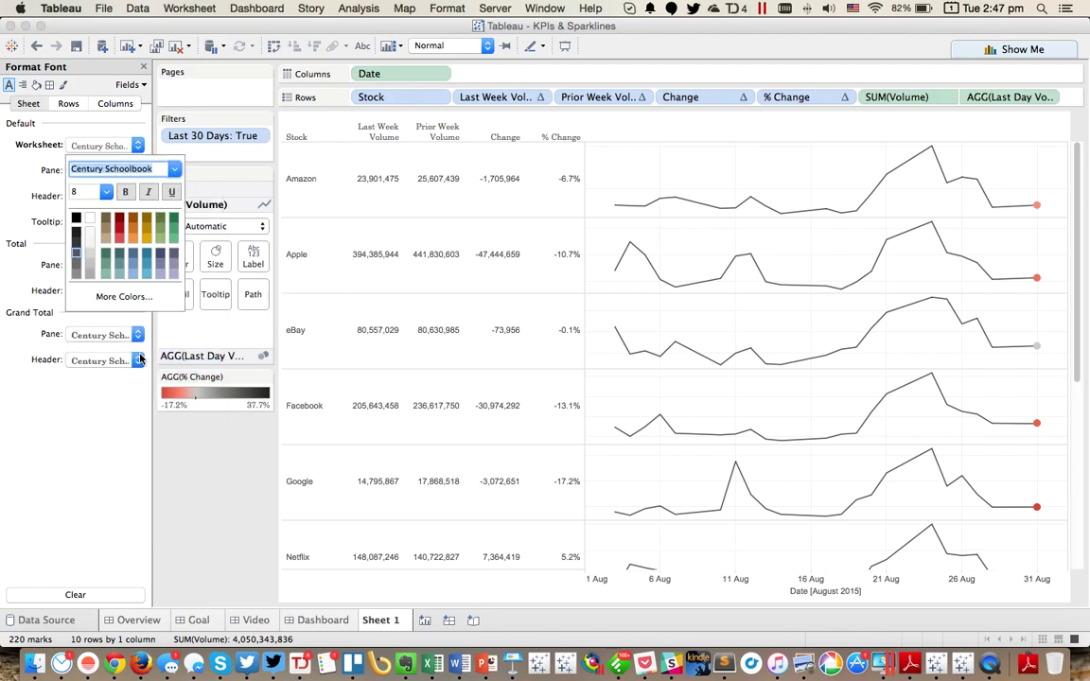
pyautogui.click(173, 170)
pyautogui.scroll(3, 136, 217)
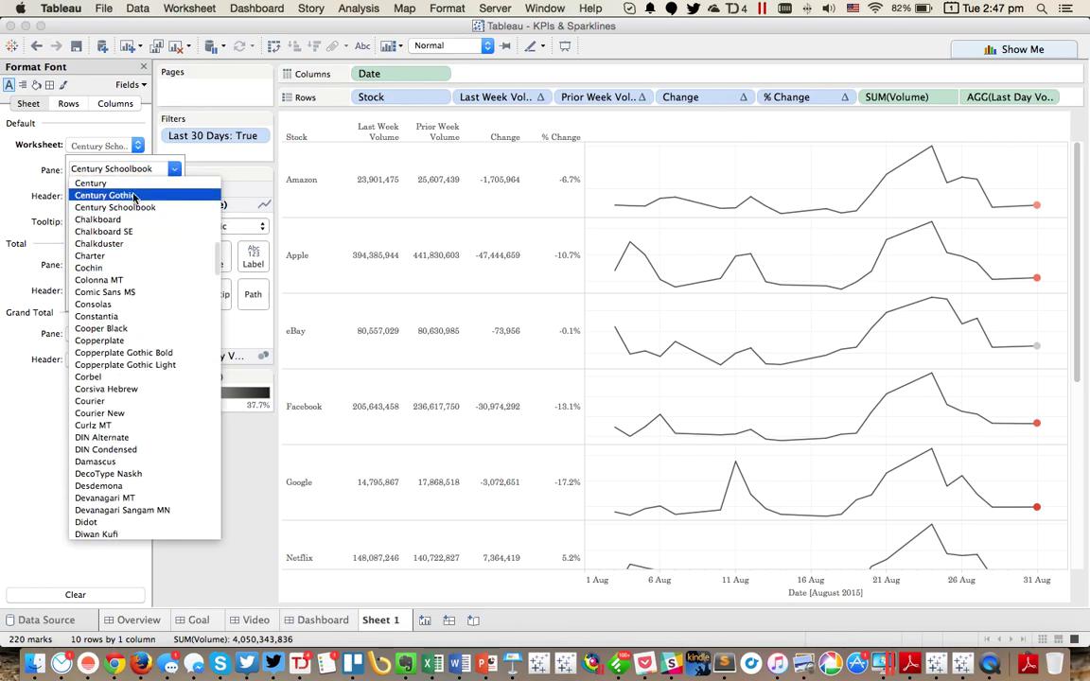
pyautogui.click(136, 187)
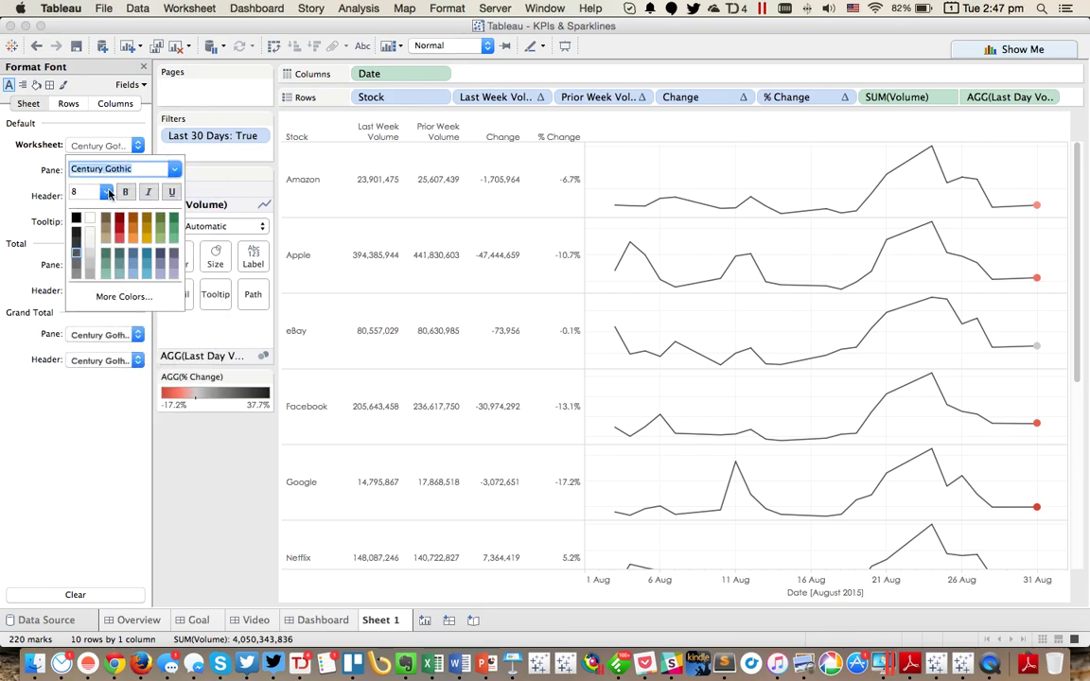
pyautogui.click(106, 192)
pyautogui.click(105, 235)
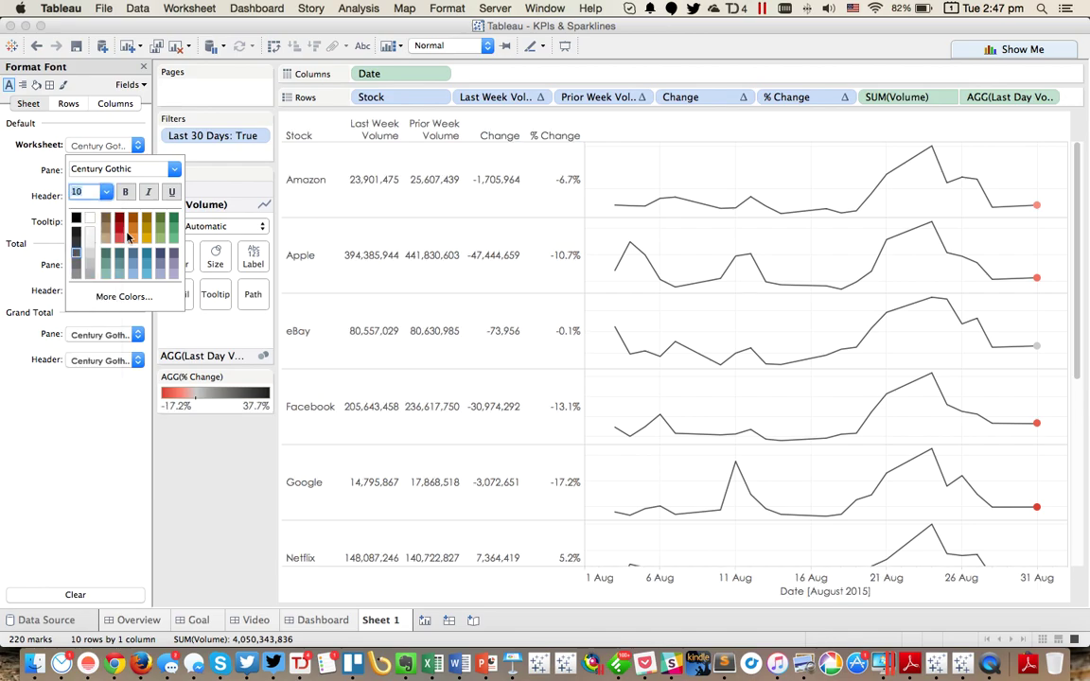
pyautogui.click(638, 166)
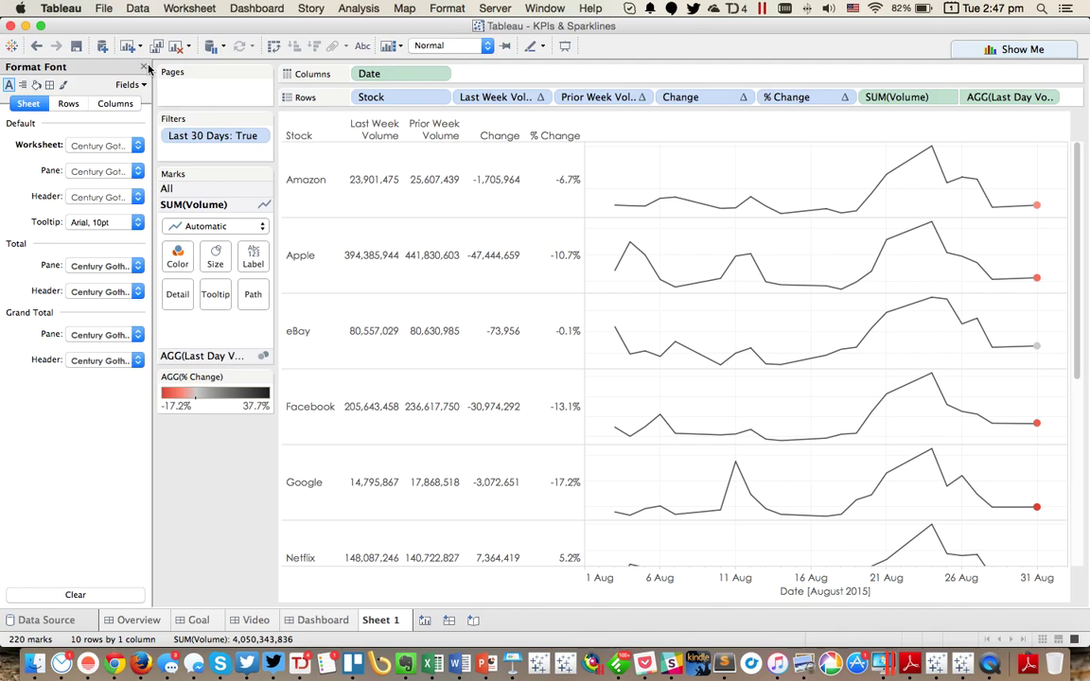
# Set the sheet's grid lines and zero lines to None, and hide the Date axis header below the sparklines.
pyautogui.click(49, 84)
pyautogui.click(63, 84)
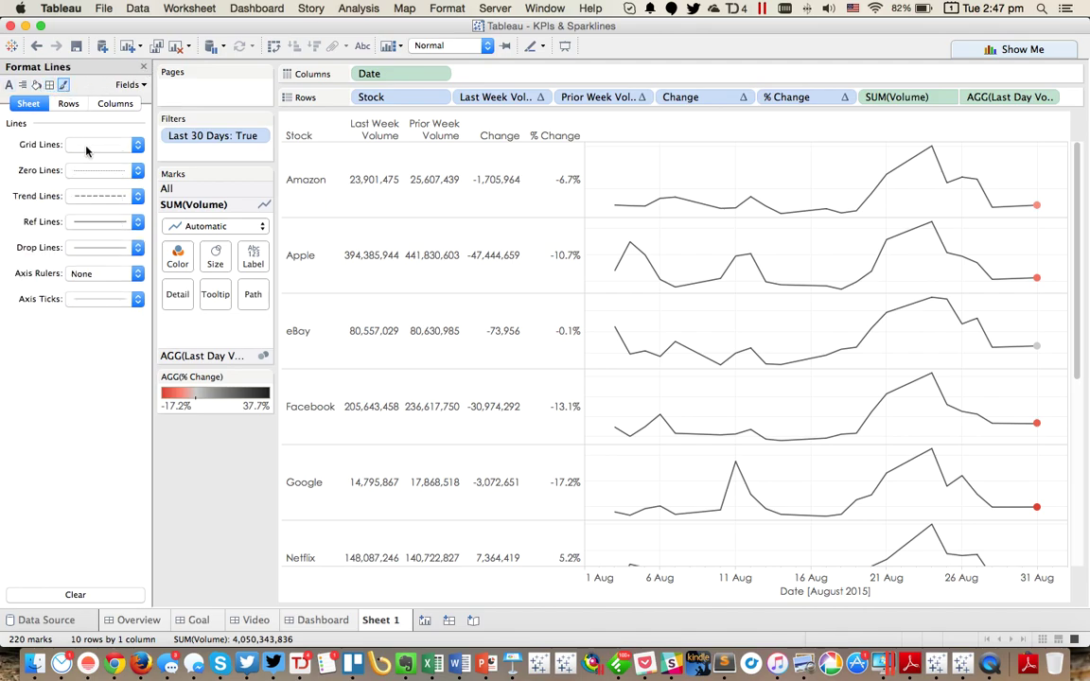
pyautogui.click(85, 151)
pyautogui.click(82, 166)
pyautogui.click(82, 173)
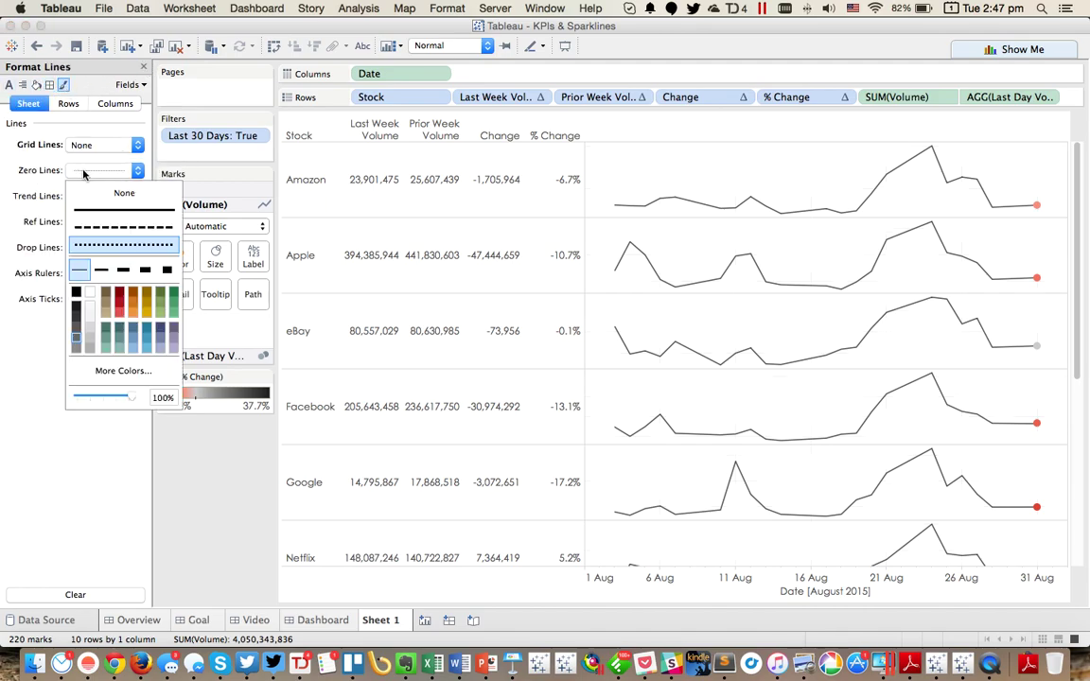
pyautogui.click(124, 192)
pyautogui.click(779, 170)
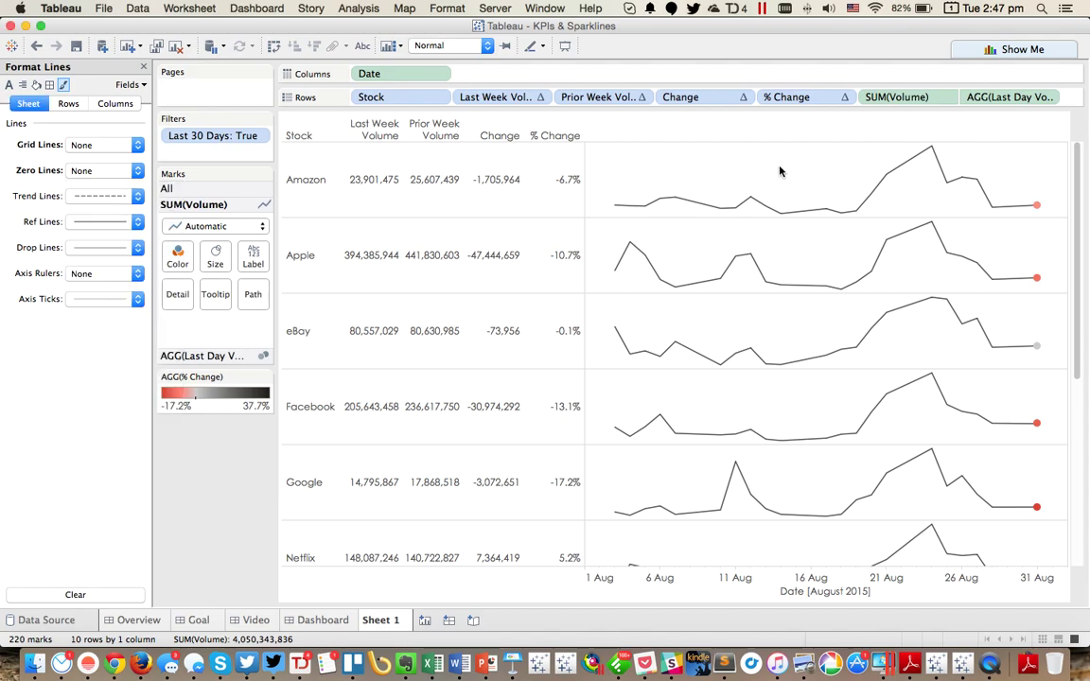
pyautogui.click(143, 67)
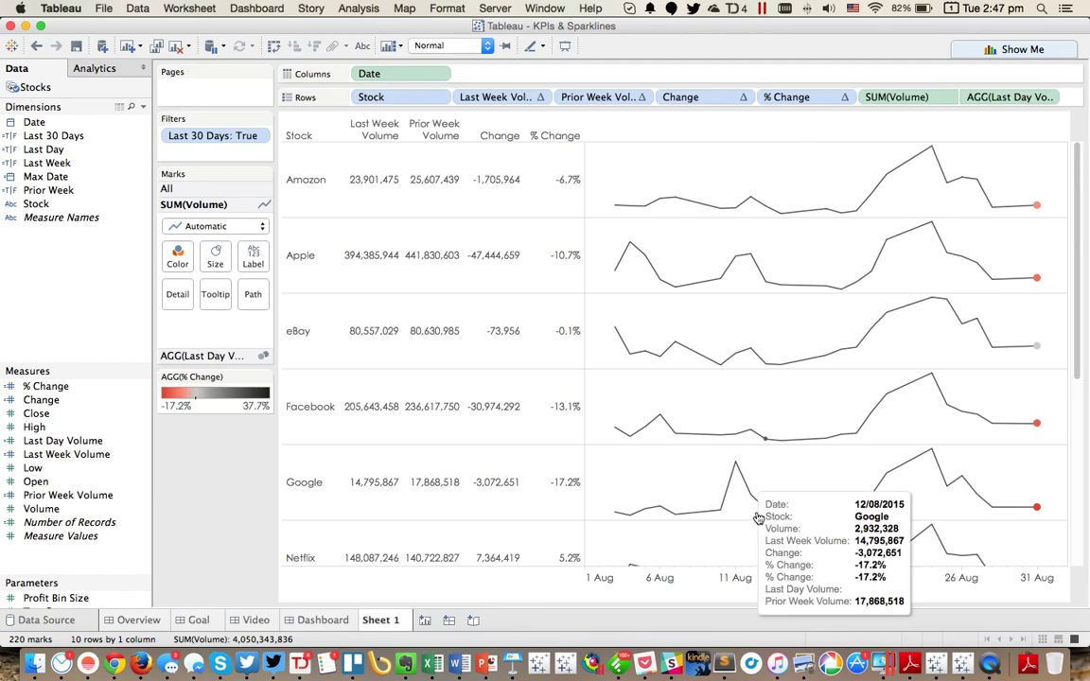
pyautogui.rightClick(757, 593)
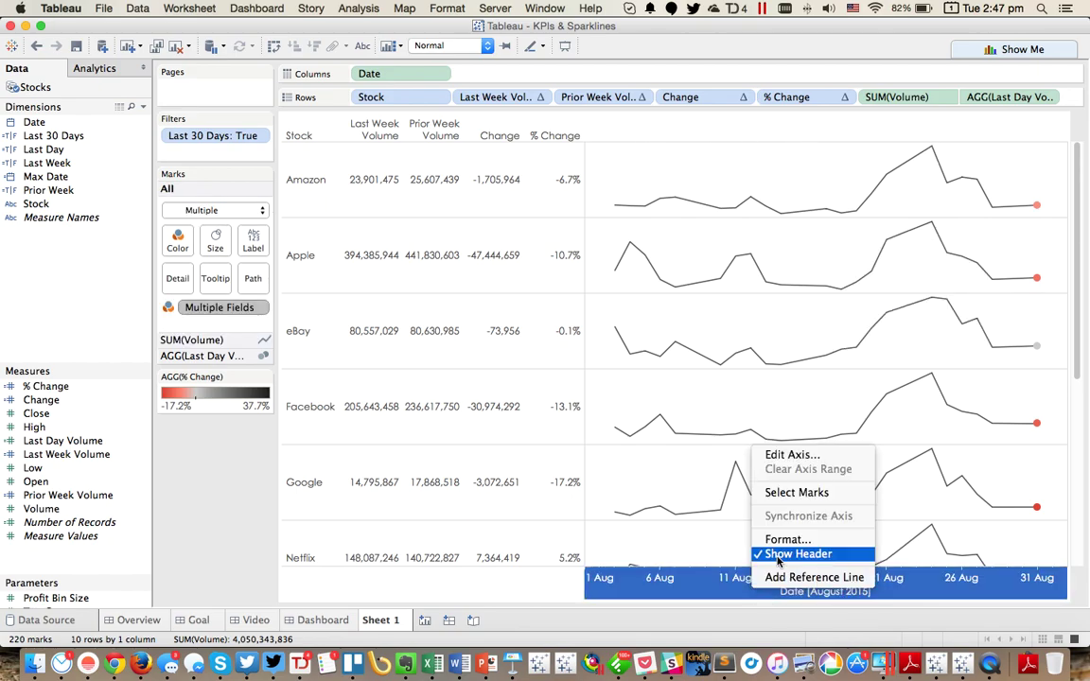
pyautogui.click(777, 556)
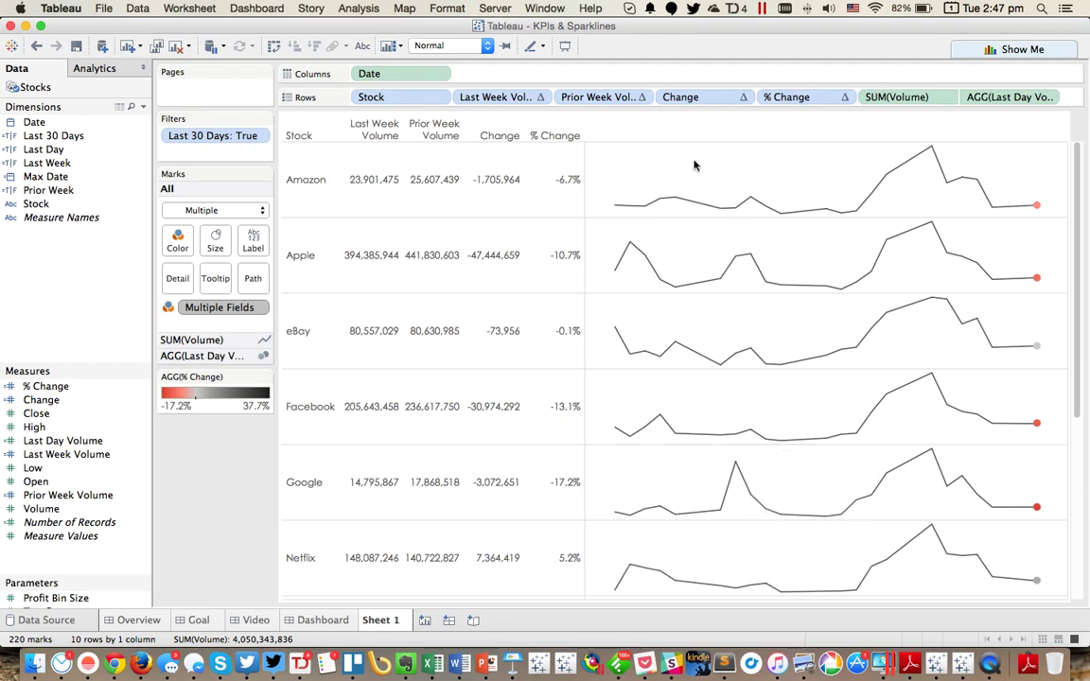
# Create a calculated field named Header with the formula "Last 30 Days as of: " + str([Max Date]).
pyautogui.rightClick(30, 296)
pyautogui.click(87, 300)
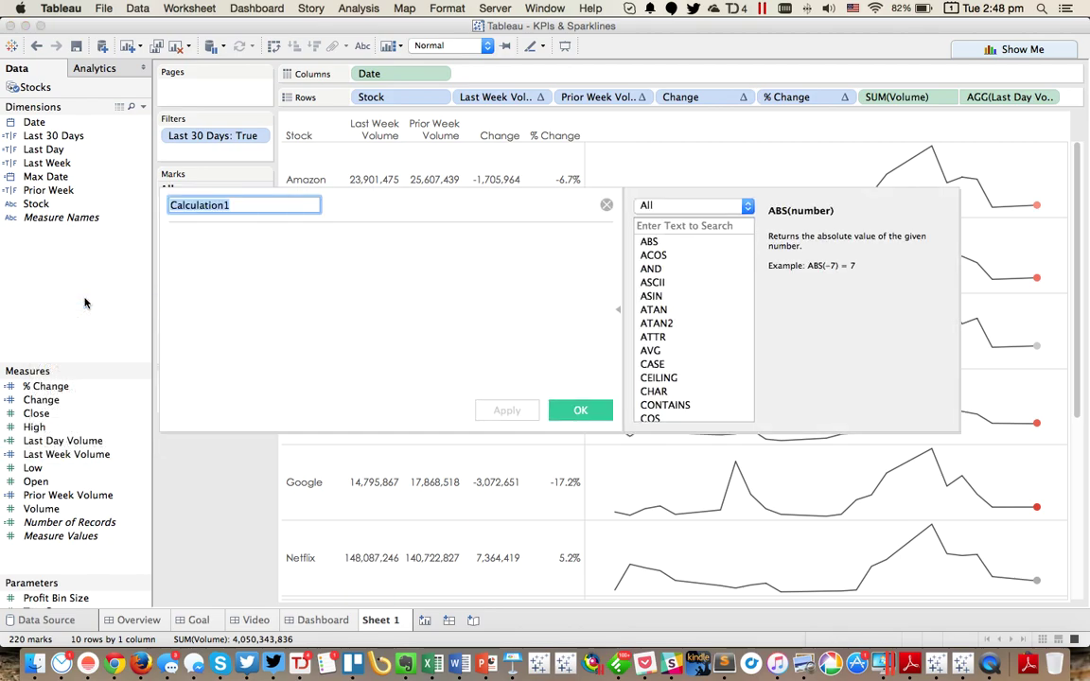
pyautogui.write('HE')
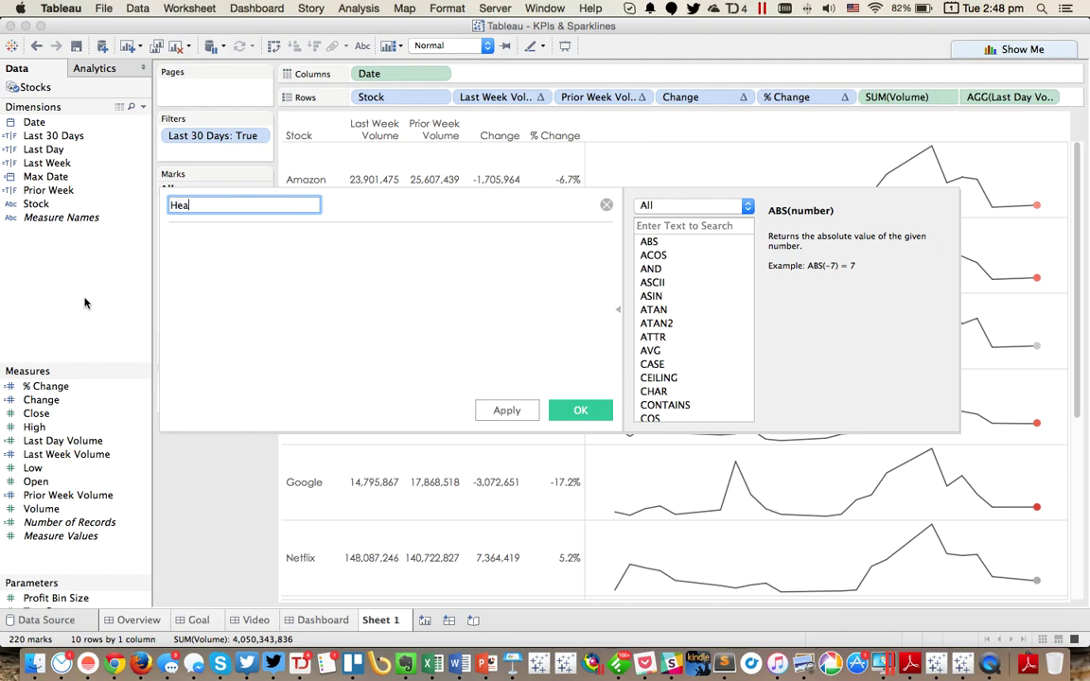
pyautogui.press('Tab')
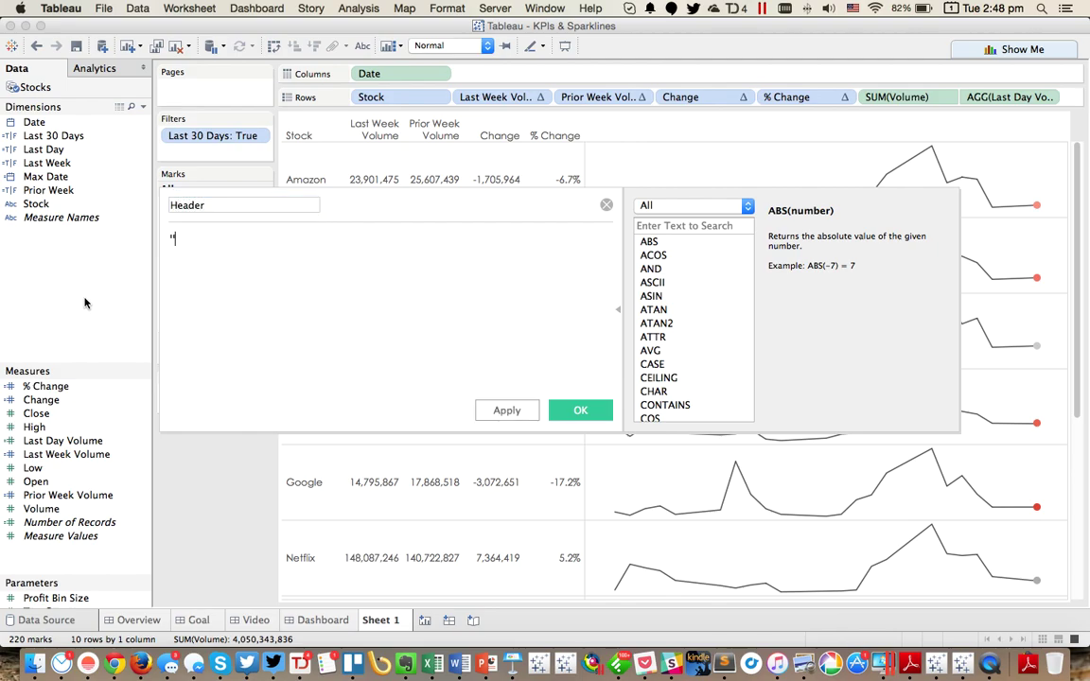
pyautogui.write('"Ls')
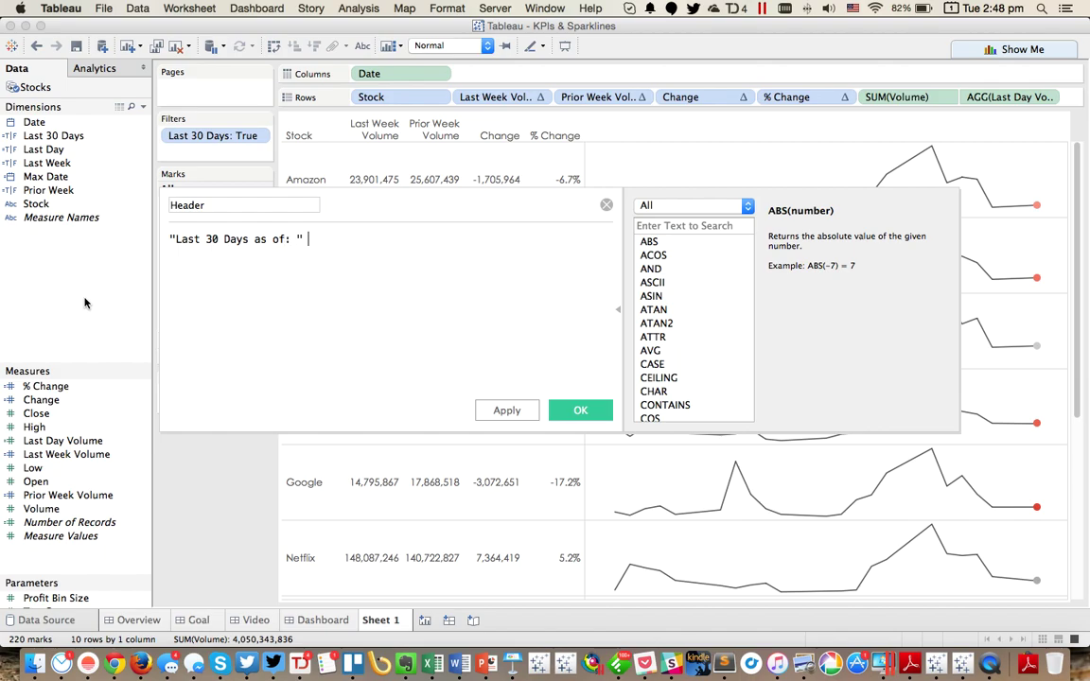
pyautogui.press('BackSpace')
pyautogui.write('str(am')
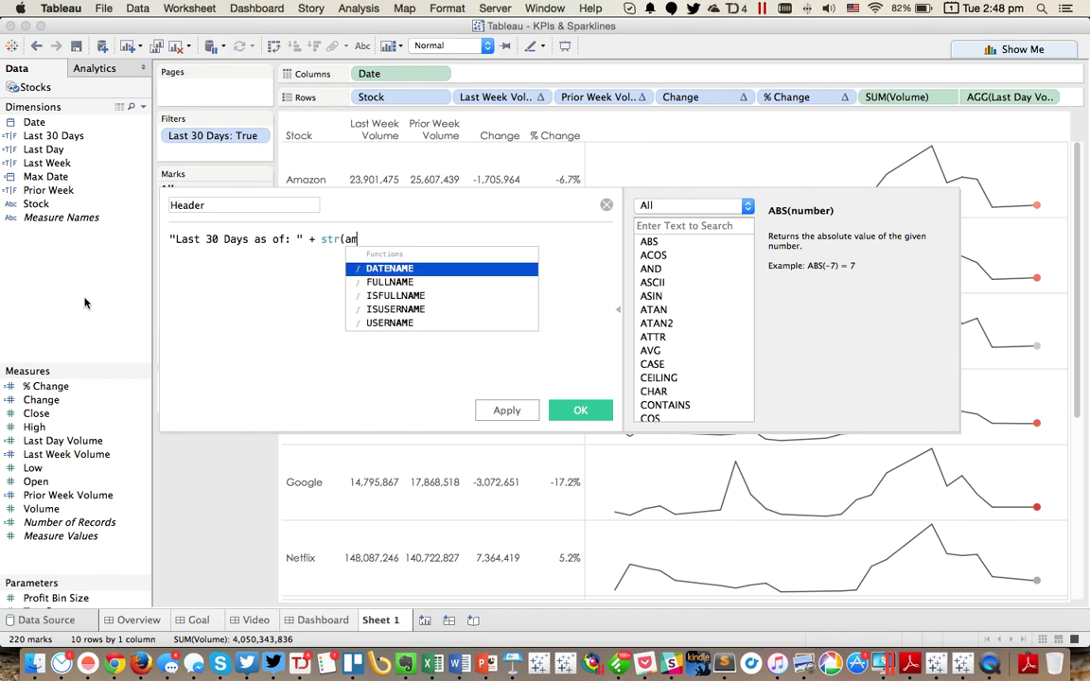
pyautogui.press('BackSpace')
pyautogui.press('BackSpace')
pyautogui.write('max')
pyautogui.press('Down')
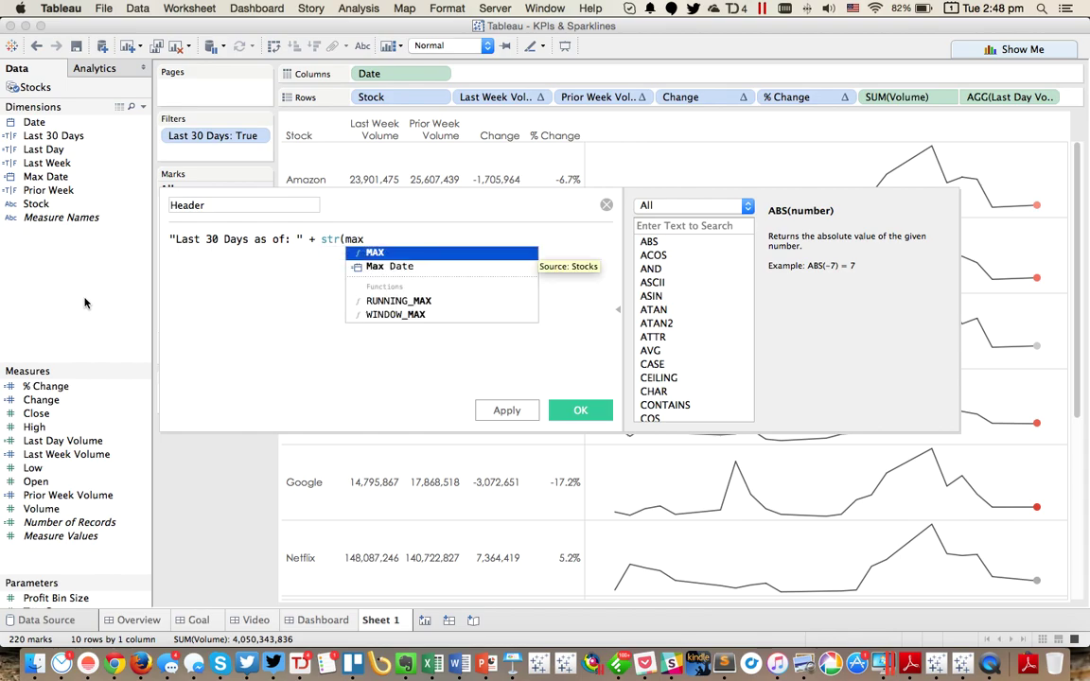
pyautogui.press('Return')
pyautogui.write(')')
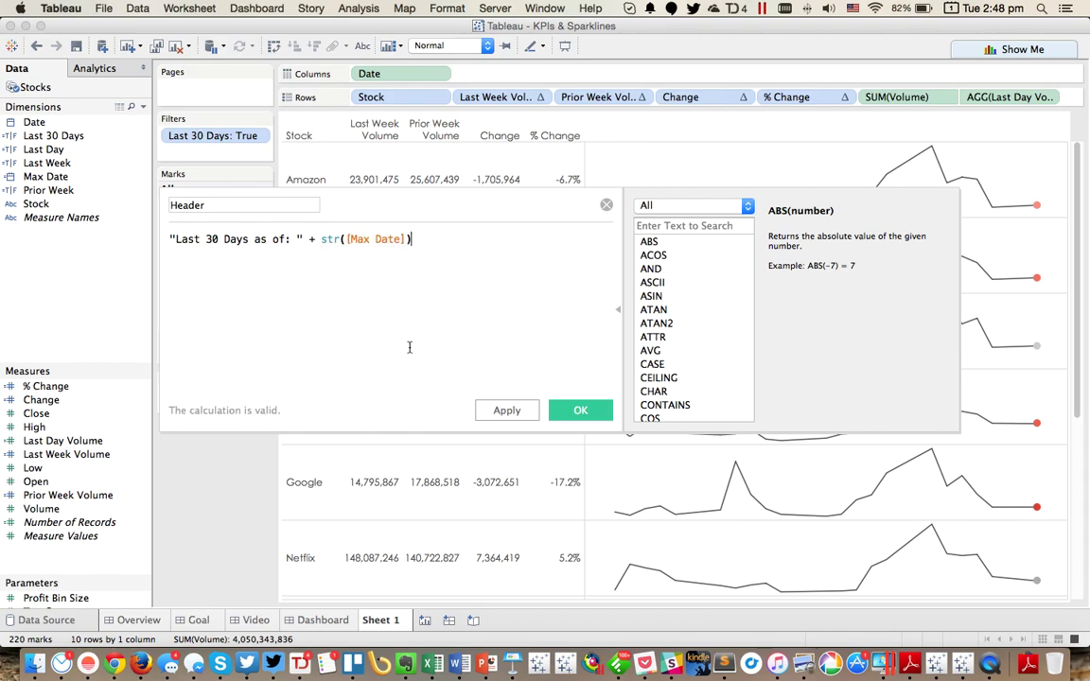
pyautogui.click(606, 418)
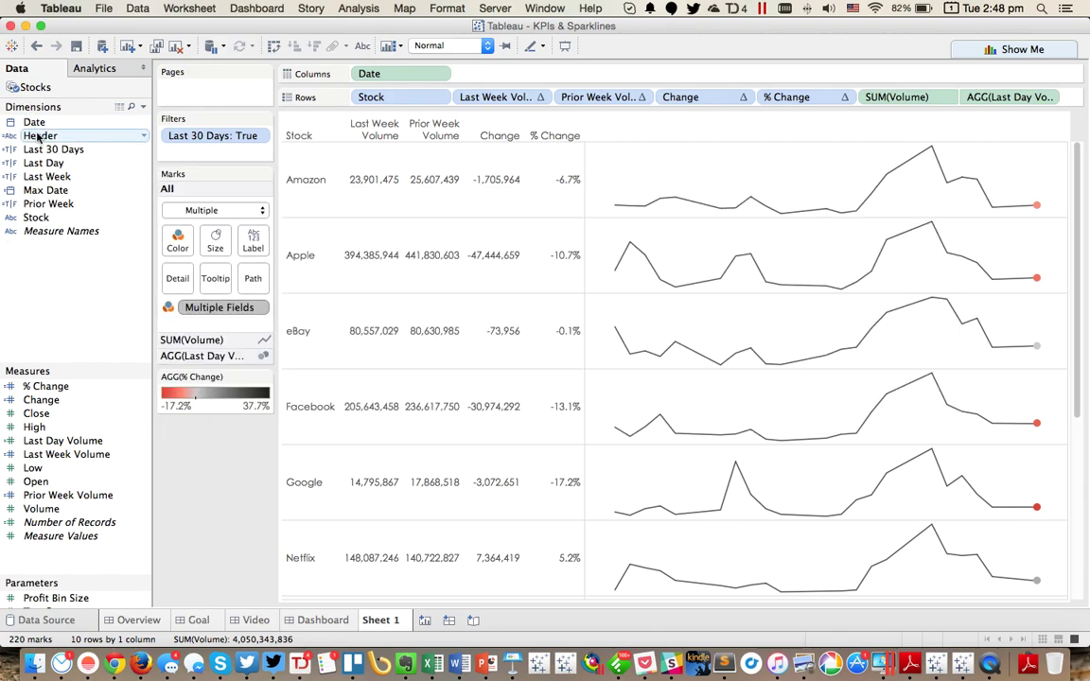
# Add the Header field to Columns before Date and hide the field labels for columns.
pyautogui.moveTo(104, 138); pyautogui.dragTo(361, 74)
pyautogui.rightClick(828, 129)
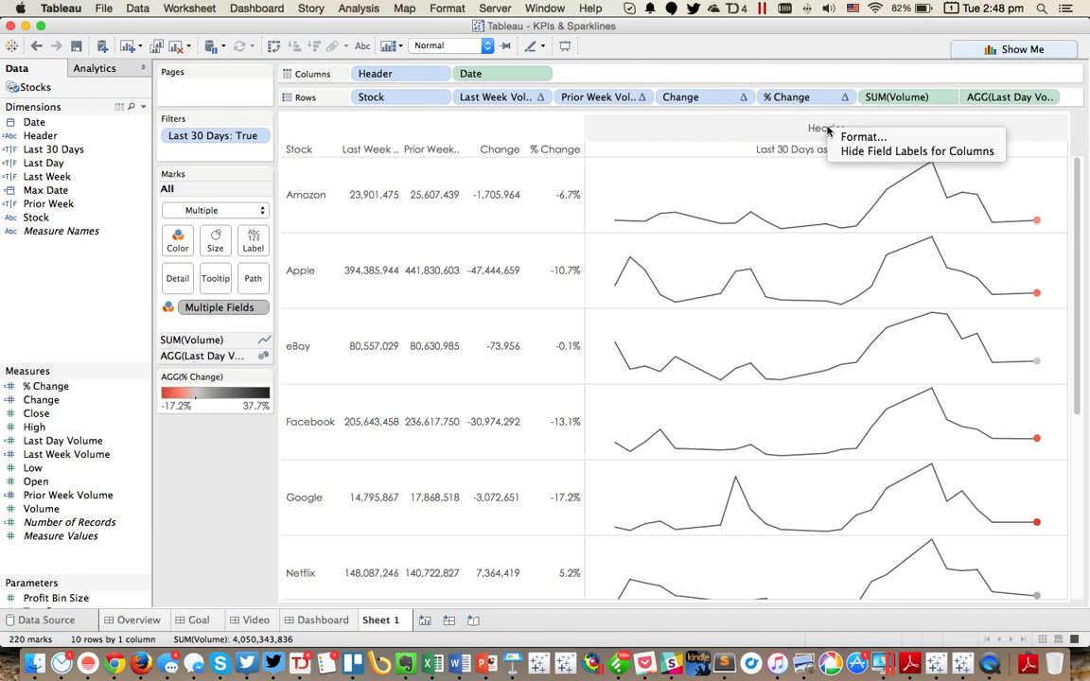
pyautogui.click(847, 151)
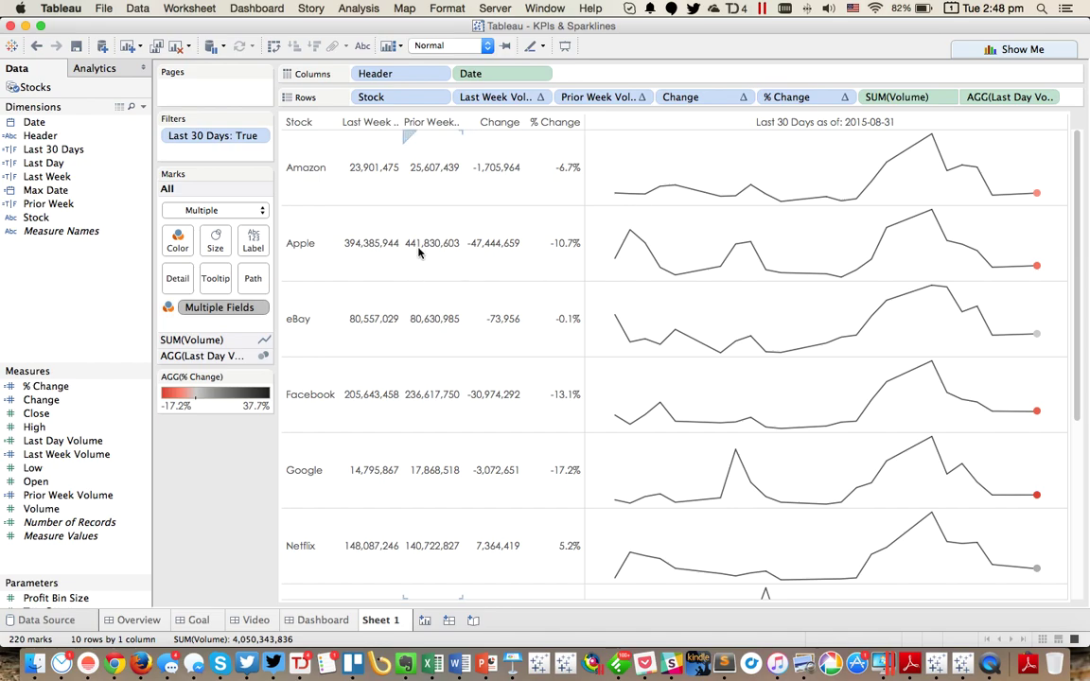
# Make the table's header row taller so the names wrap, and set the corner field labels' vertical alignment to Bottom.
pyautogui.moveTo(365, 129); pyautogui.dragTo(366, 142)
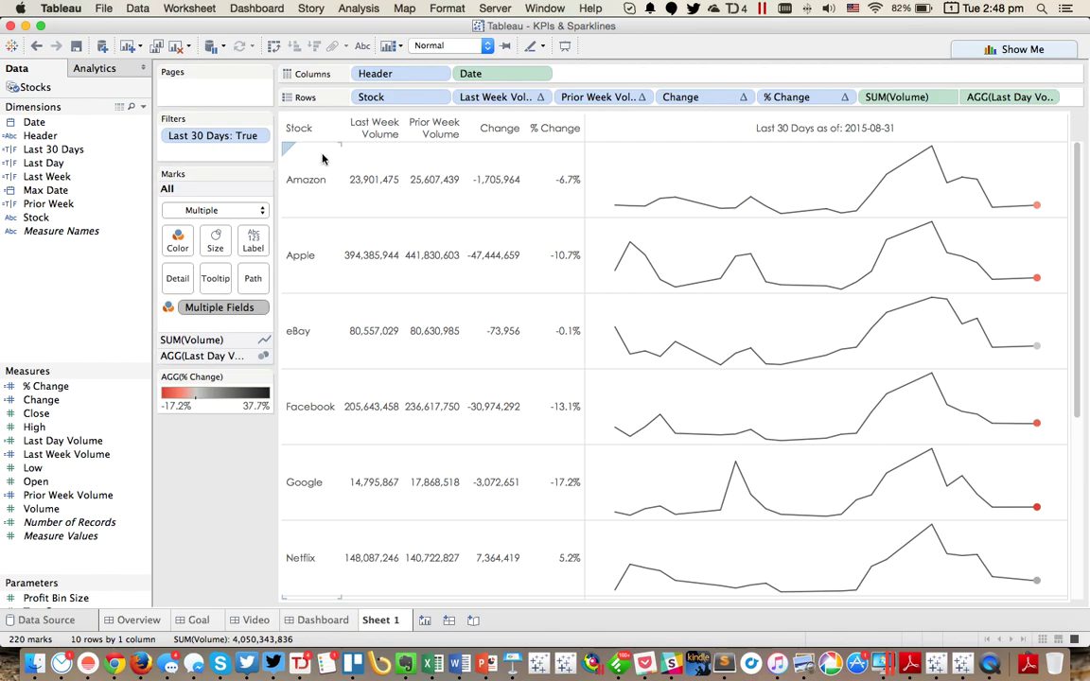
pyautogui.rightClick(308, 128)
pyautogui.click(312, 236)
pyautogui.click(85, 247)
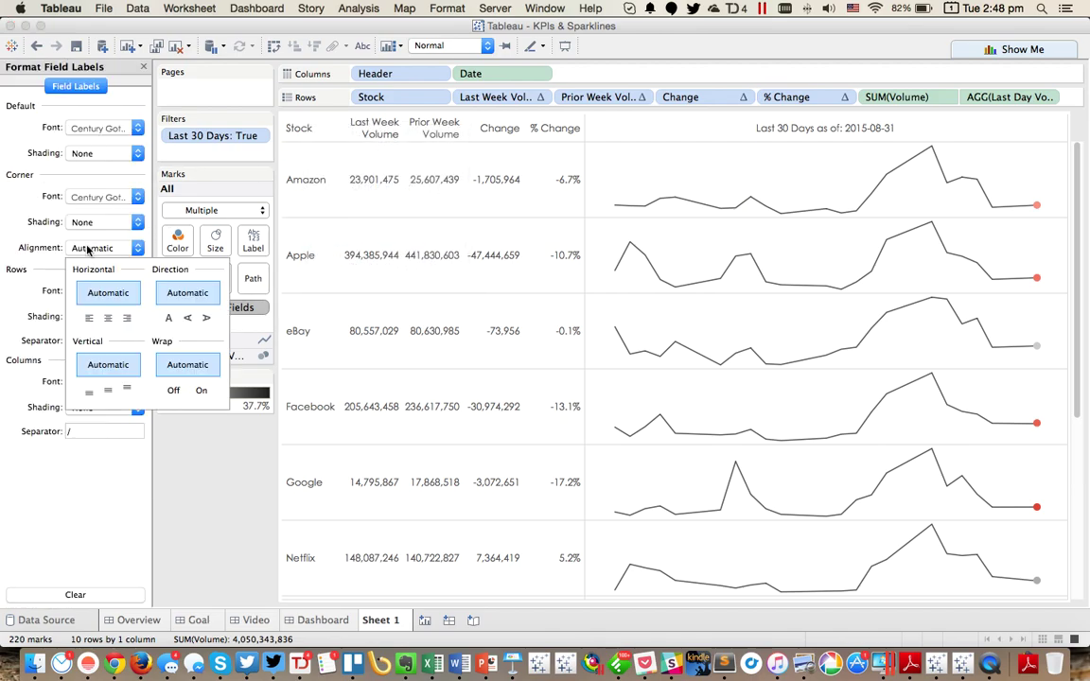
pyautogui.click(89, 389)
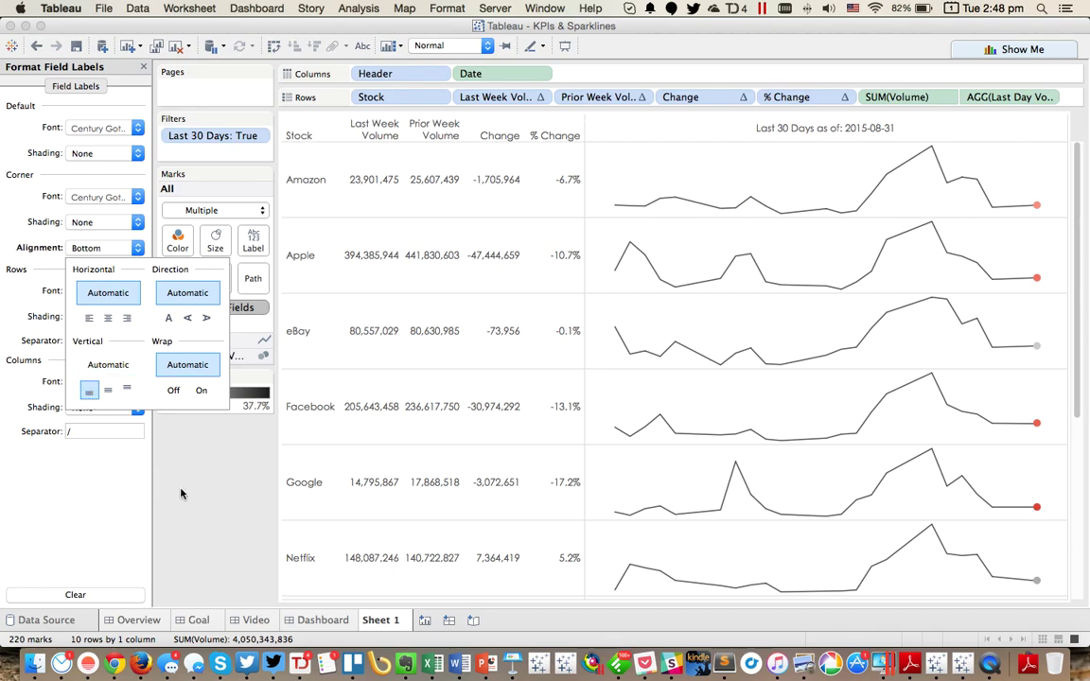
pyautogui.click(143, 66)
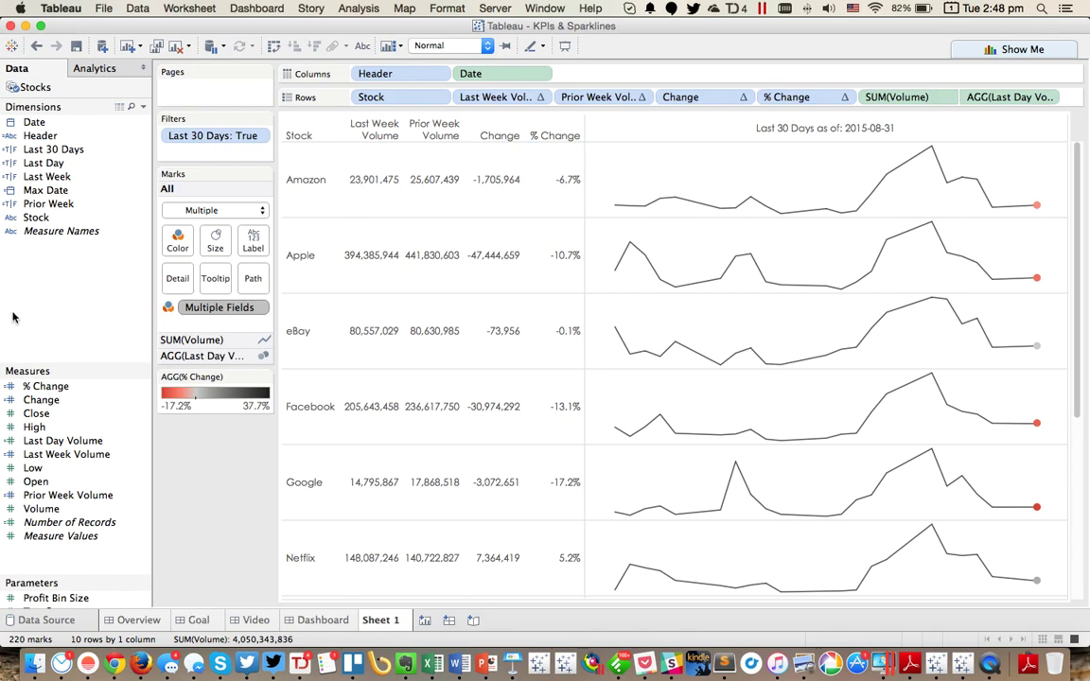
# Create a parameter named "Sort by" with the String data type and a list of allowable values.
pyautogui.rightClick(92, 294)
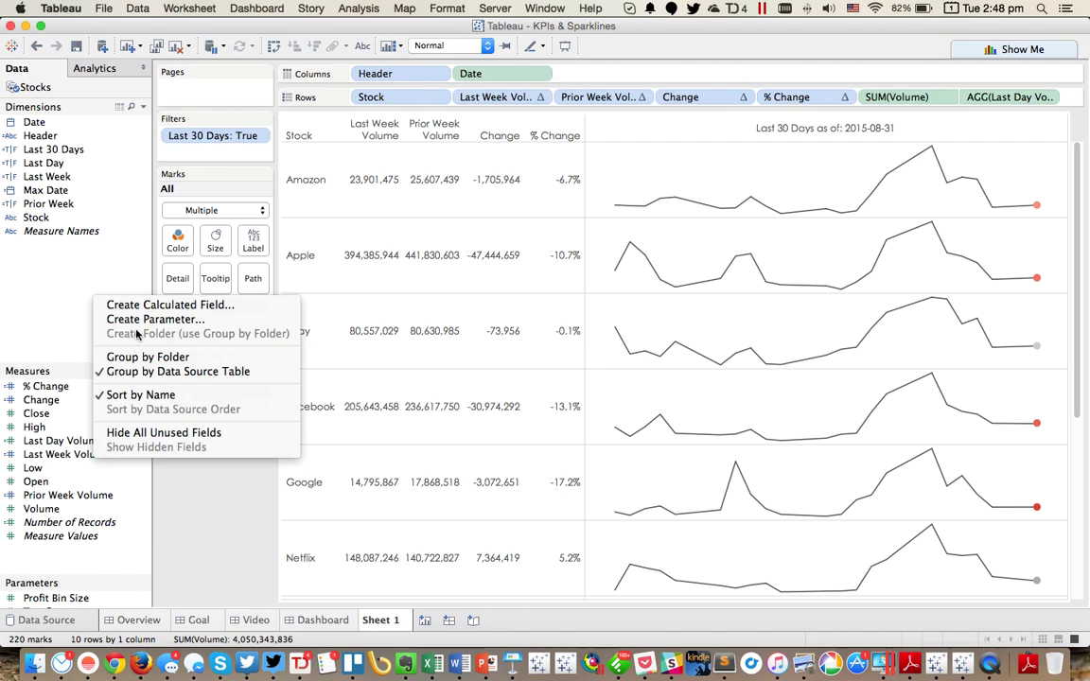
pyautogui.click(125, 318)
pyautogui.write('Sort')
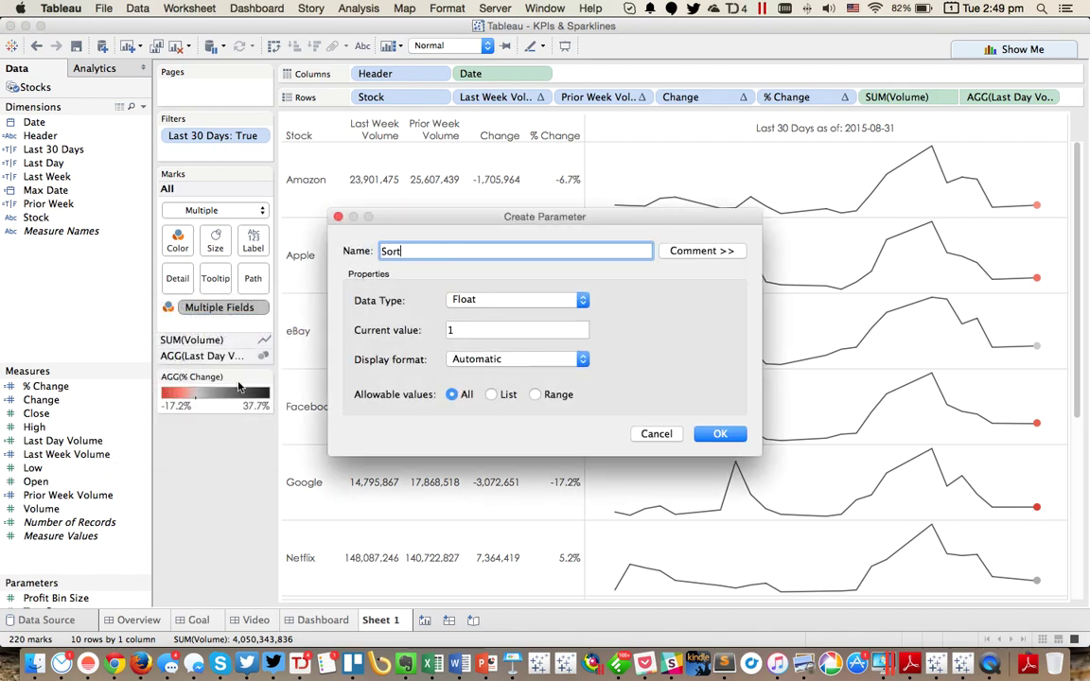
pyautogui.press('Tab')
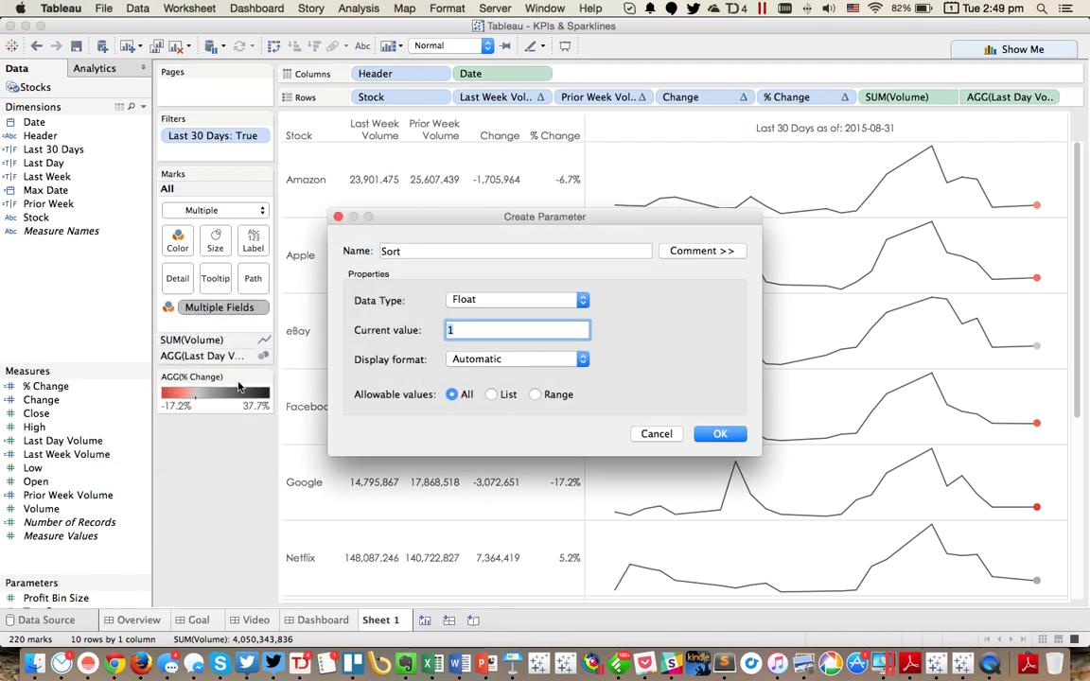
pyautogui.click(472, 251)
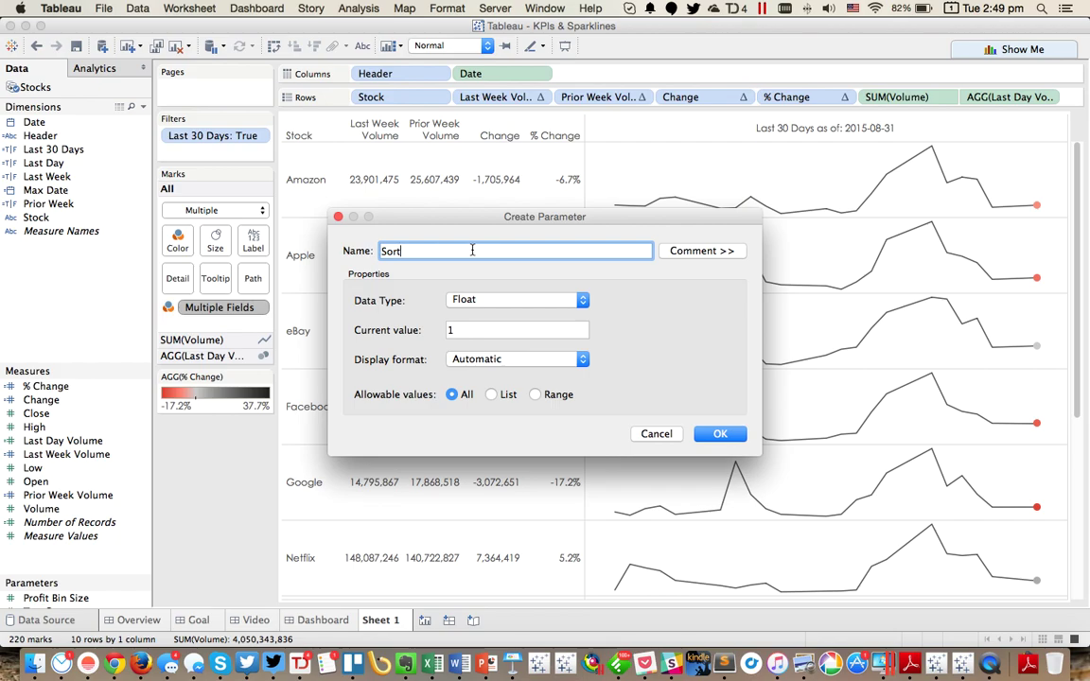
pyautogui.click(473, 300)
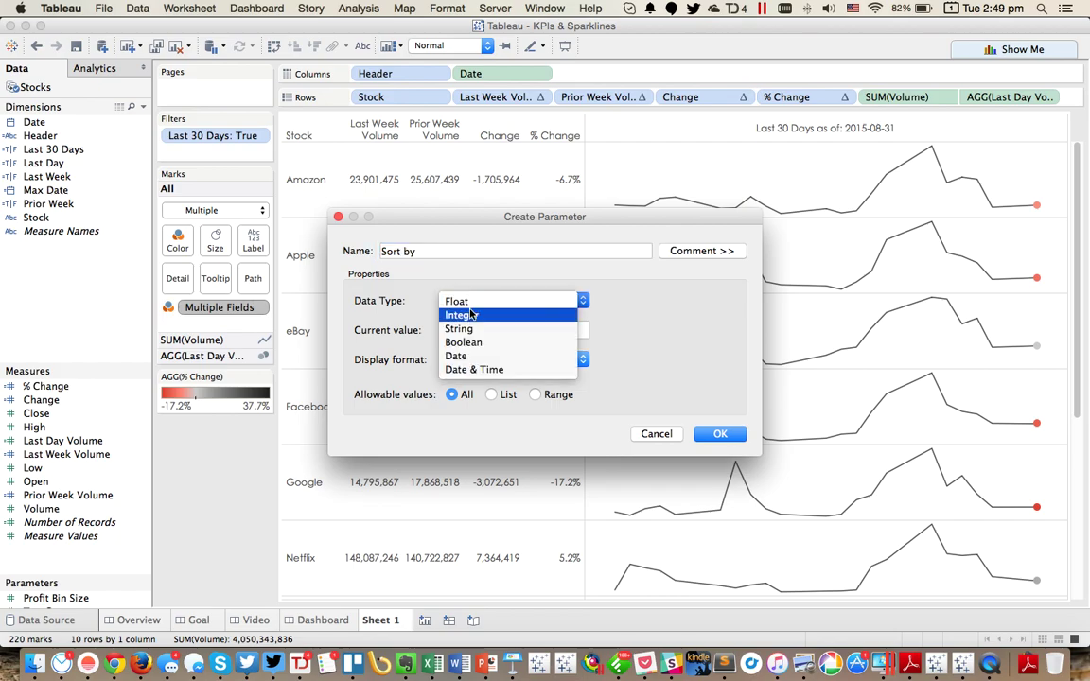
pyautogui.click(471, 330)
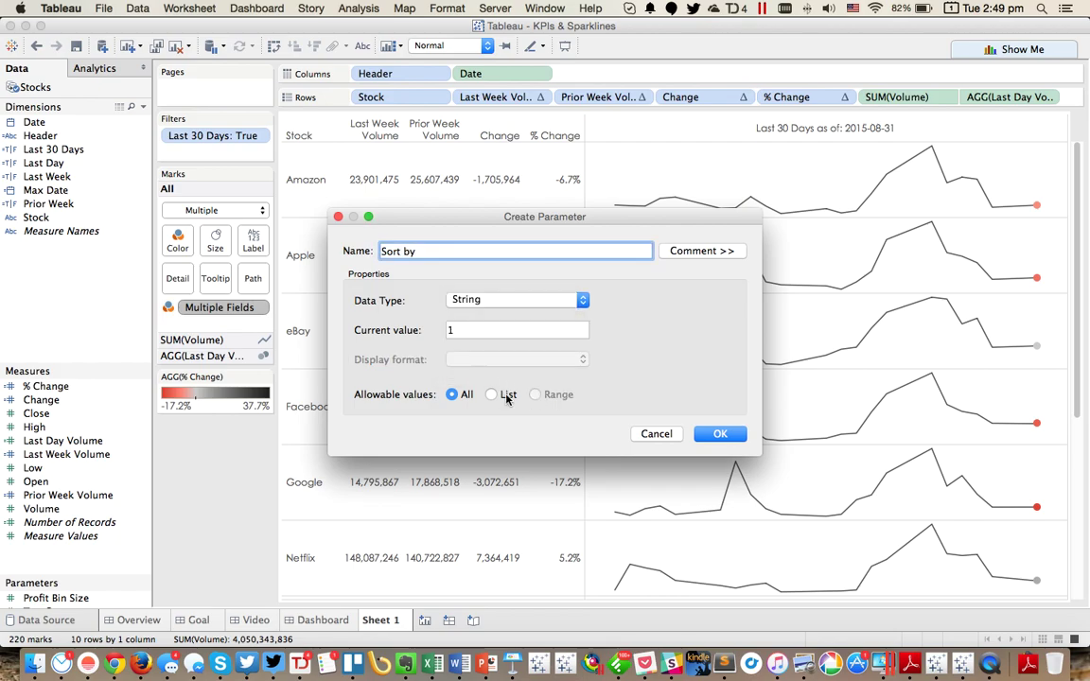
pyautogui.click(491, 394)
# Fill the parameter's value list with Last Week Volume, Prior Week Volume, Change and % Change, and save the parameter.
pyautogui.click(404, 469)
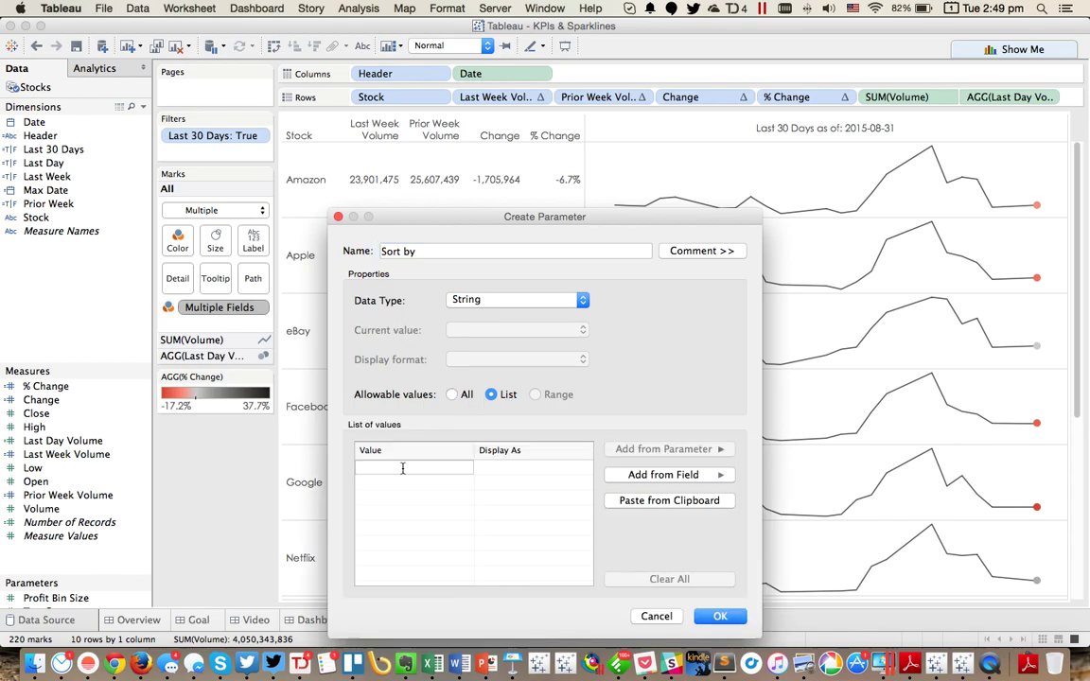
pyautogui.write('Las')
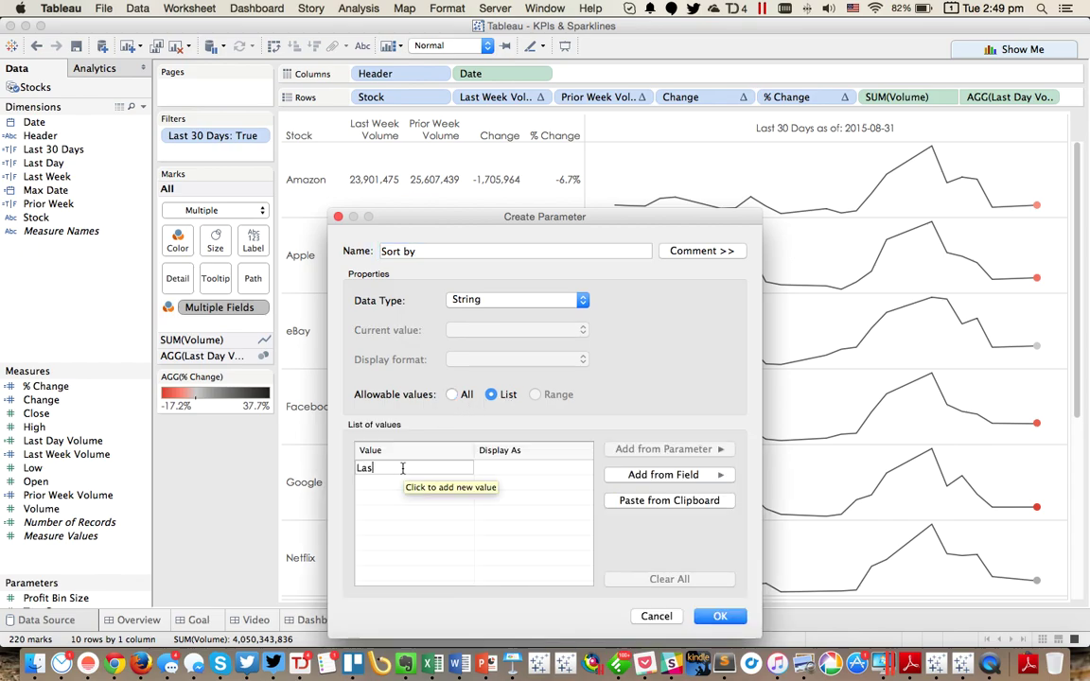
pyautogui.write('t Week Volume')
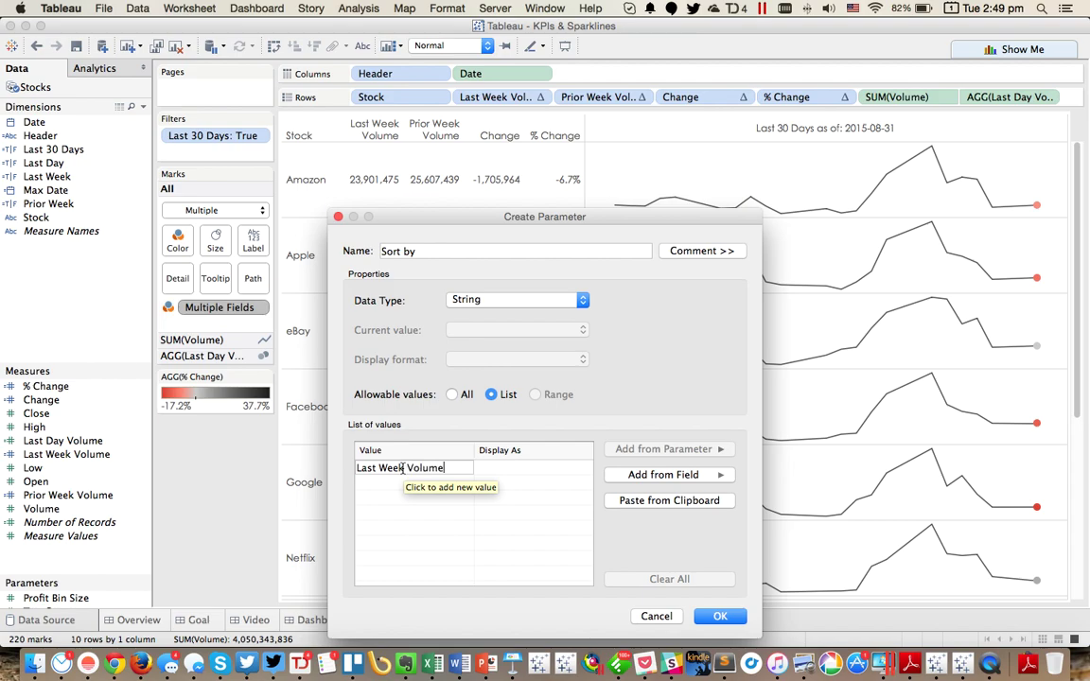
pyautogui.press('Return')
pyautogui.write('Prior')
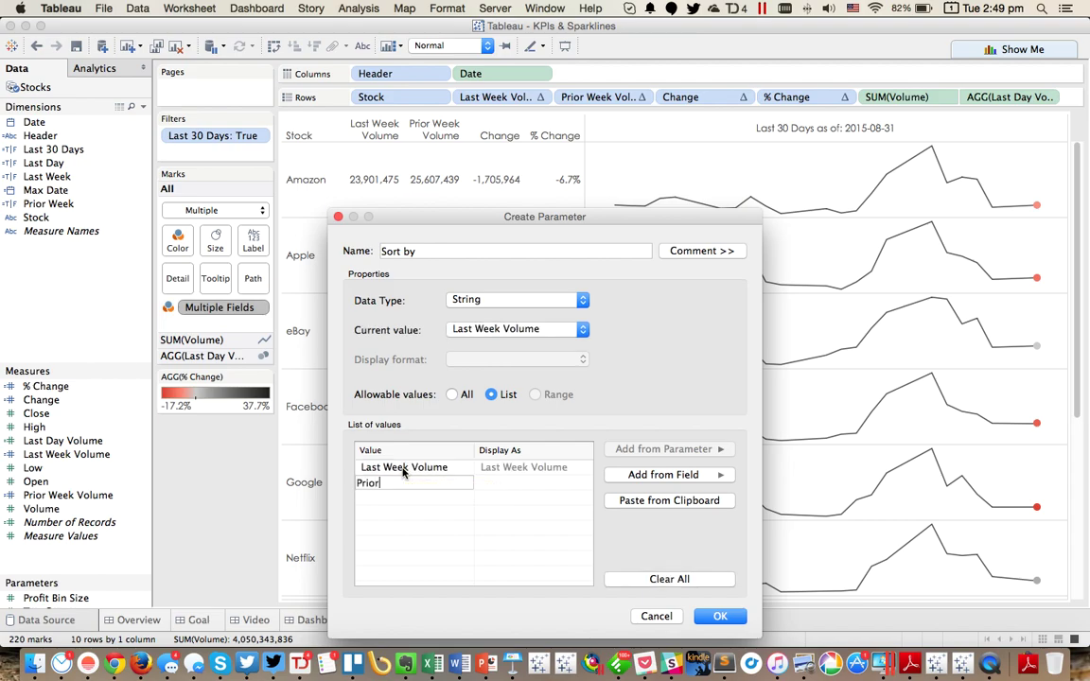
pyautogui.write(' Week Volume')
pyautogui.press('Return')
pyautogui.write('Change')
pyautogui.press('Return')
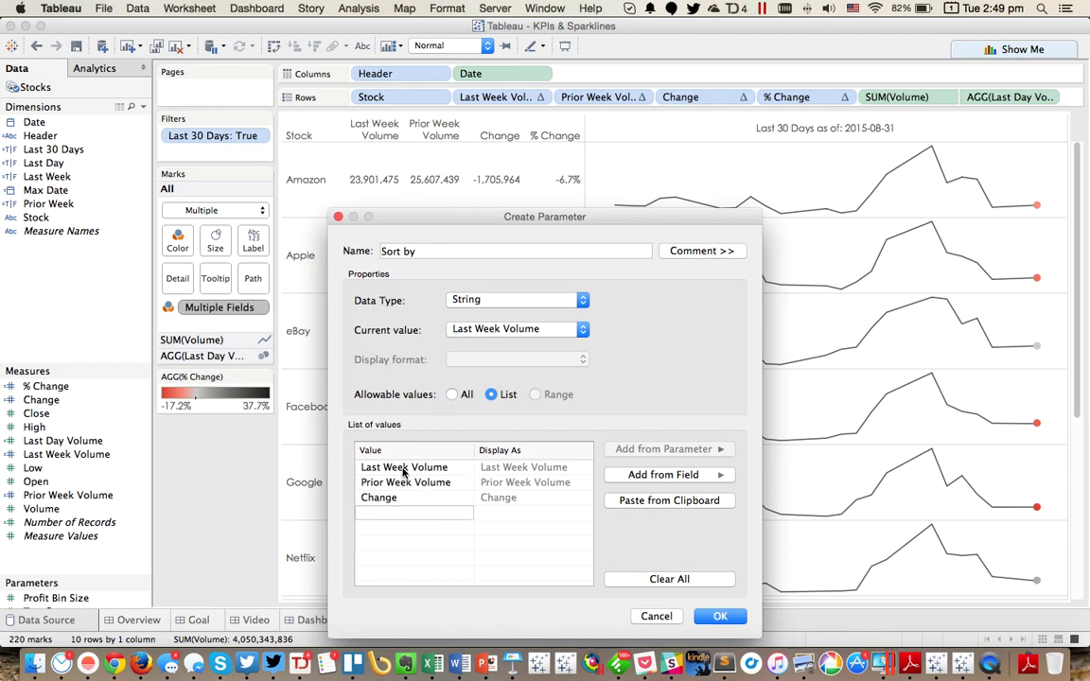
pyautogui.write('% Change')
pyautogui.click(720, 616)
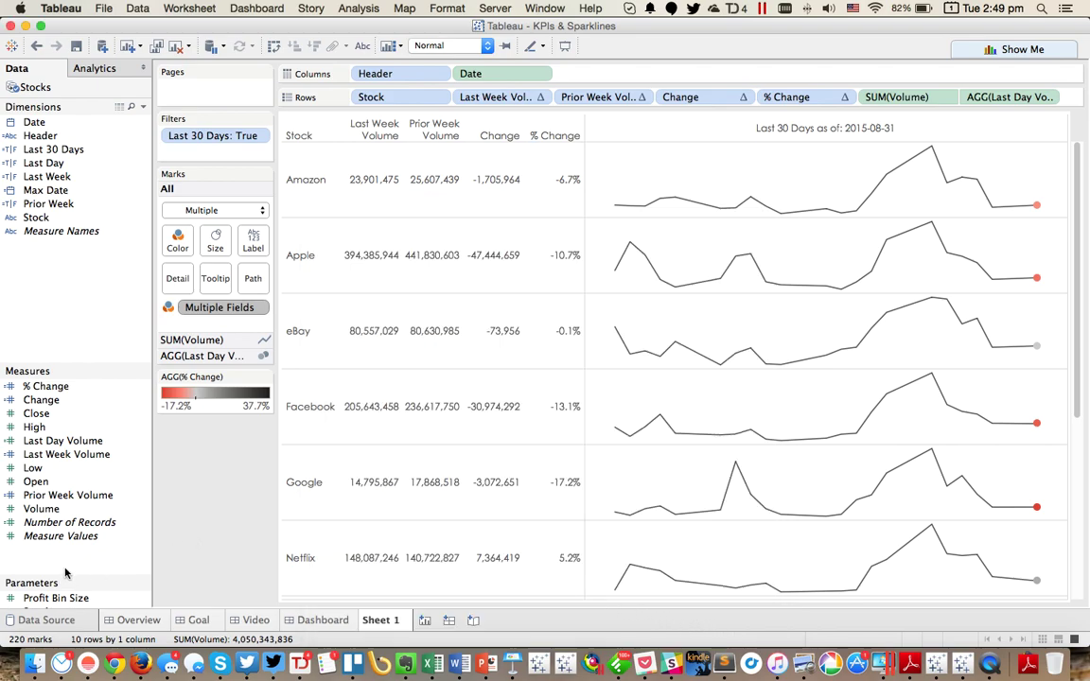
# Show the Sort by parameter control on the sheet and set it to Change.
pyautogui.moveTo(60, 575); pyautogui.dragTo(63, 545)
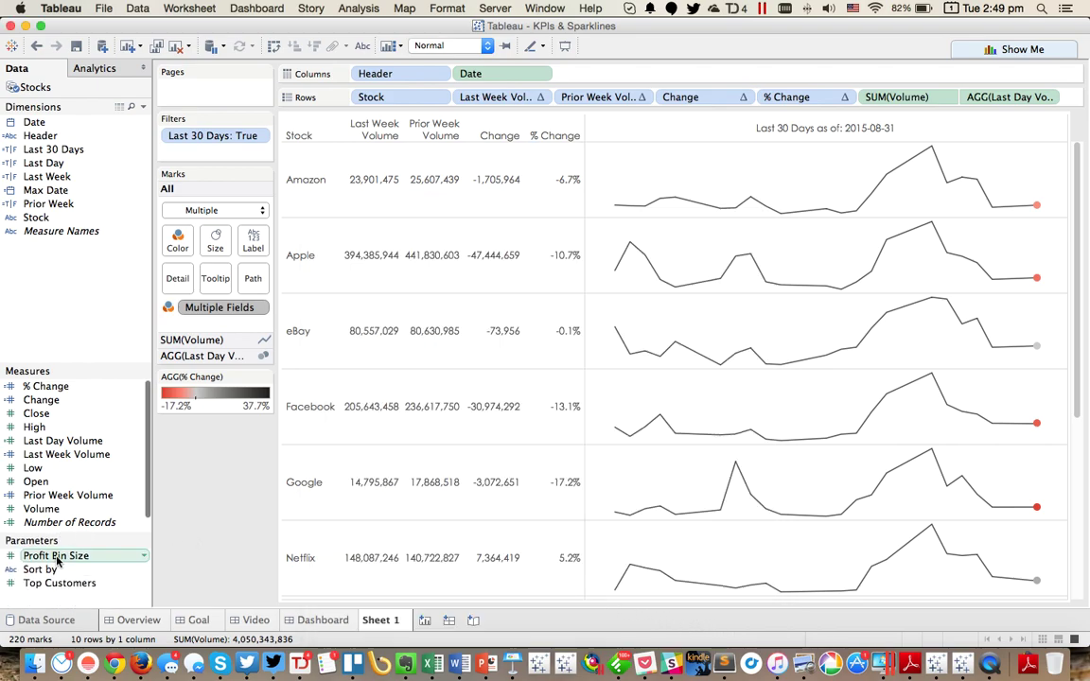
pyautogui.rightClick(46, 569)
pyautogui.click(100, 328)
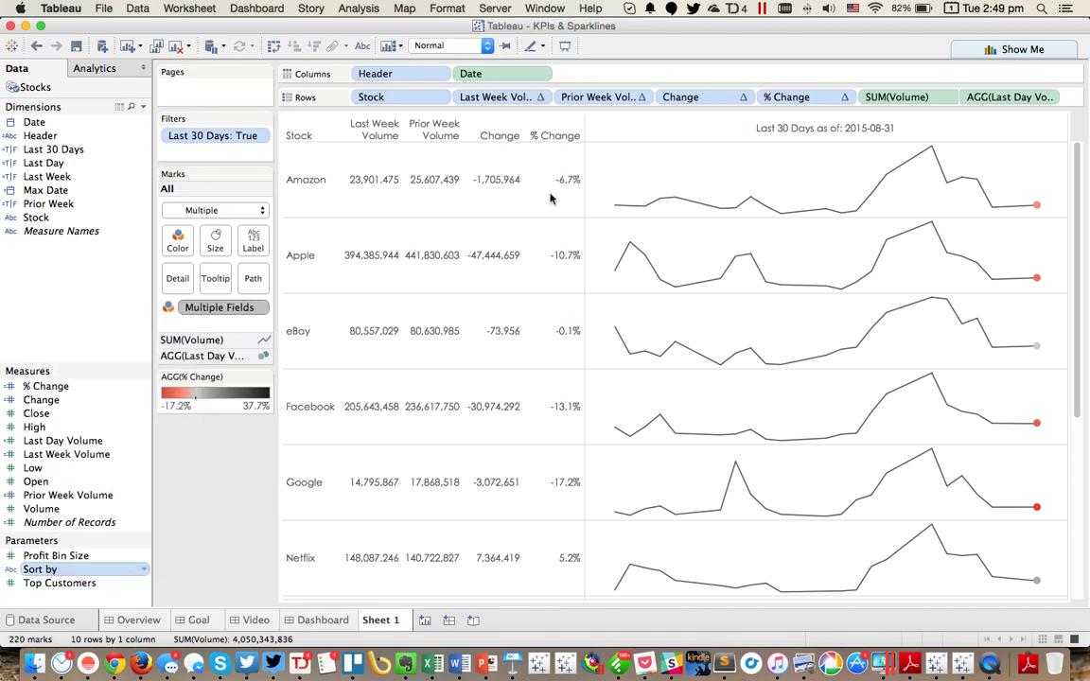
pyautogui.click(1002, 135)
pyautogui.click(1003, 151)
pyautogui.click(1001, 135)
pyautogui.click(987, 152)
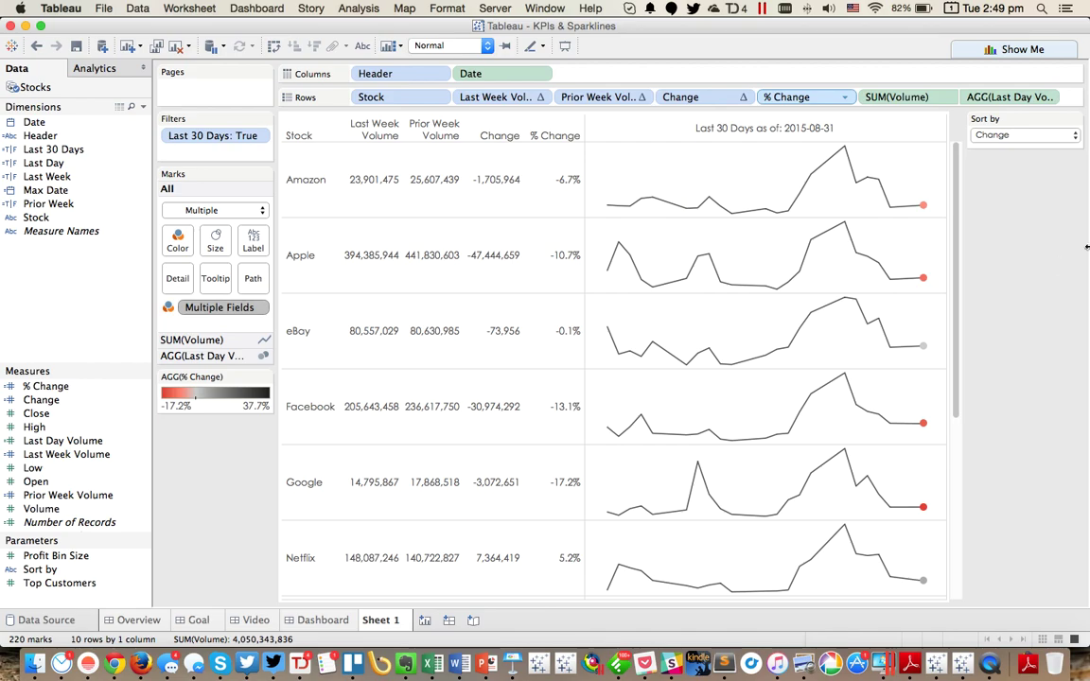
# Start a new calculated field named "Sort by metric".
pyautogui.rightClick(69, 301)
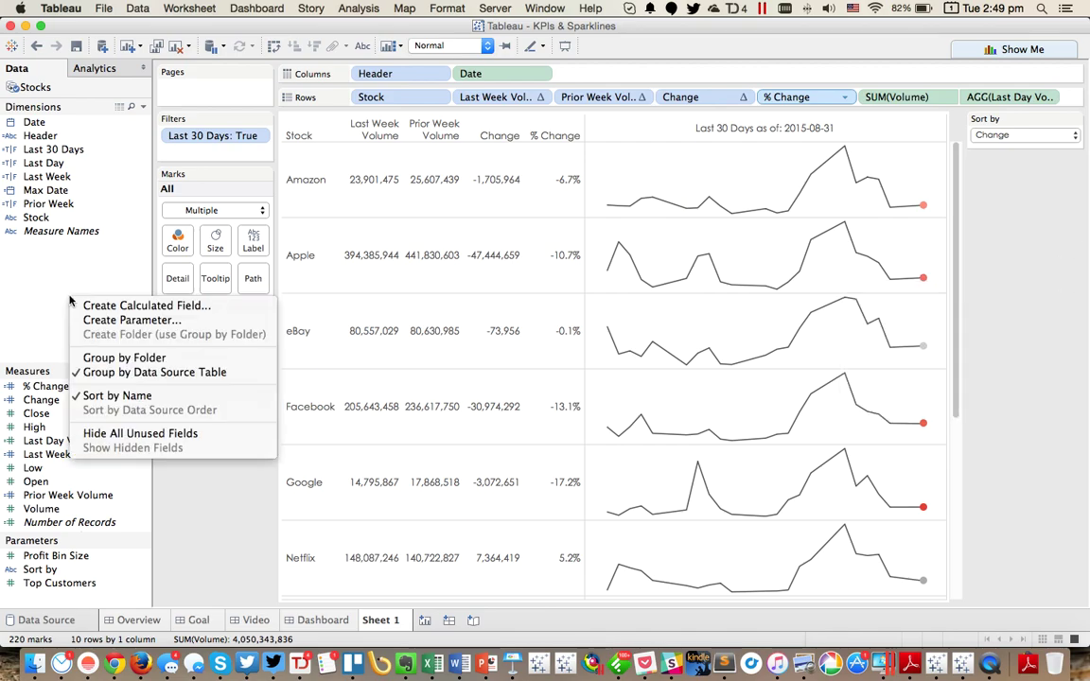
pyautogui.click(102, 303)
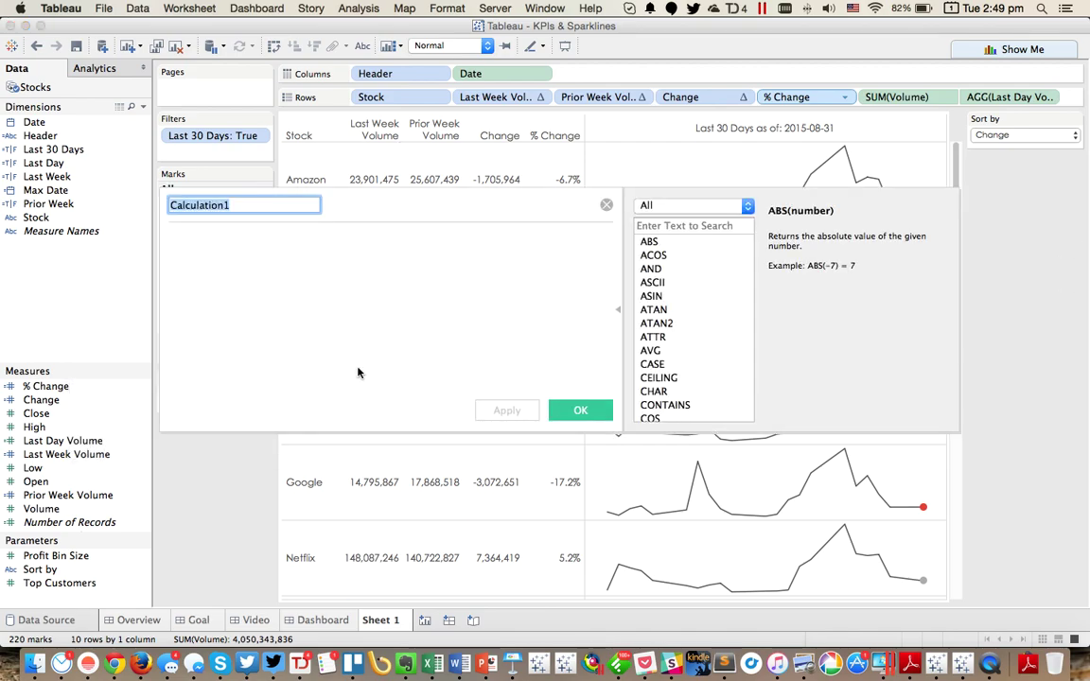
pyautogui.write('Sort')
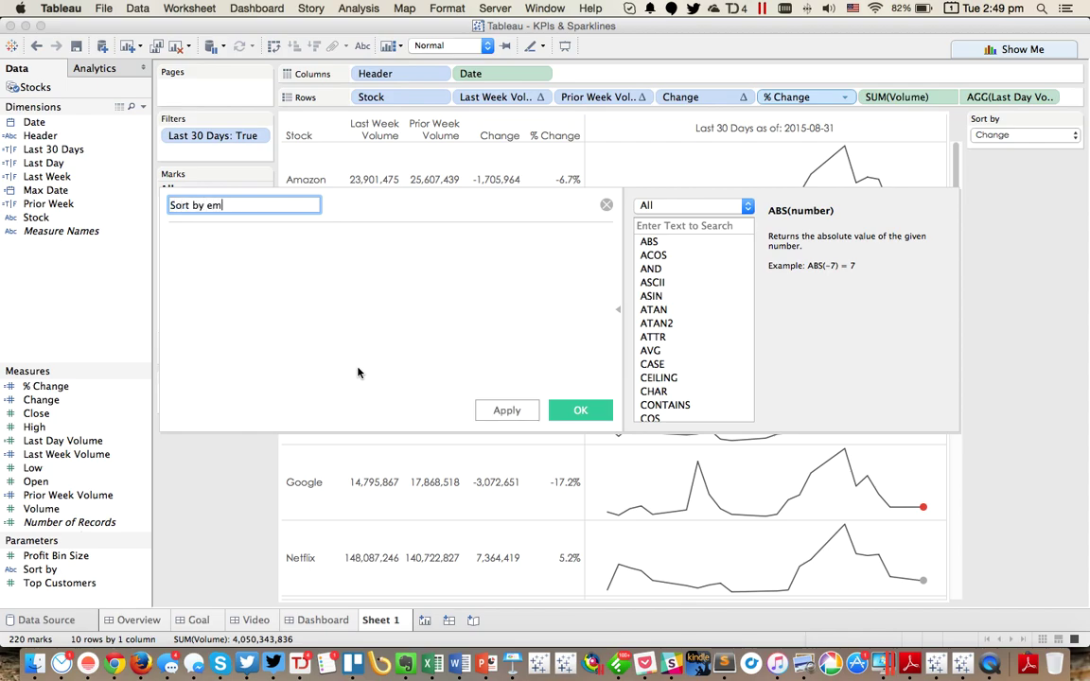
pyautogui.write(' by metric')
pyautogui.press('Tab')
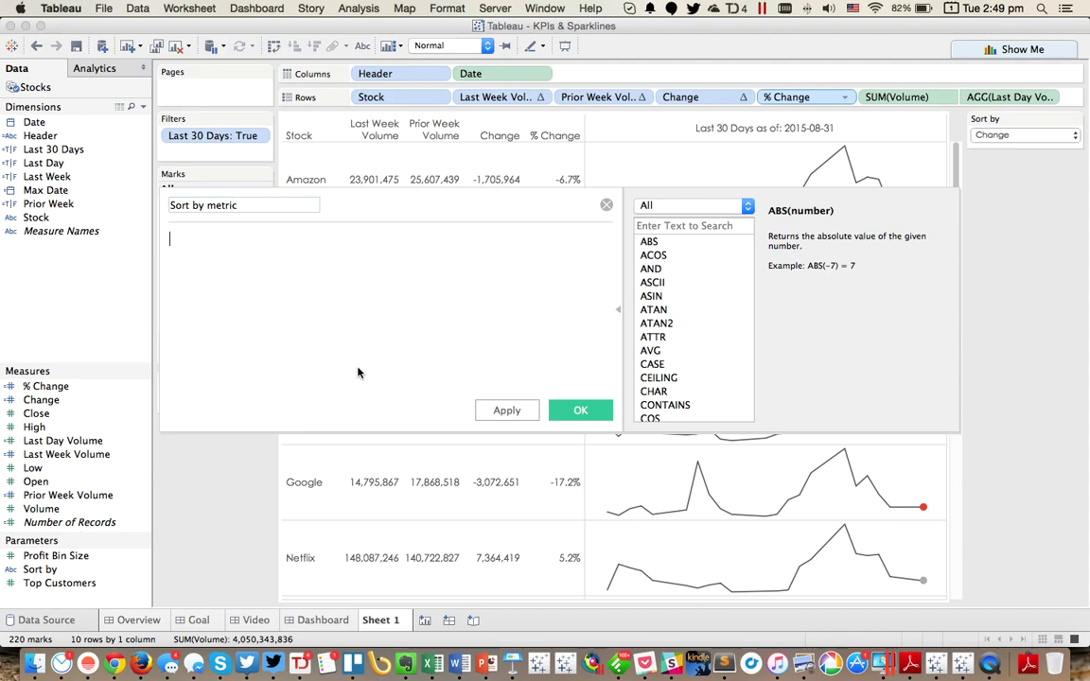
# Begin the formula with CASE [Sort by] and the branch WHEN 'Last Week Volume' THEN [Last Week Volume].
pyautogui.write('CASE')
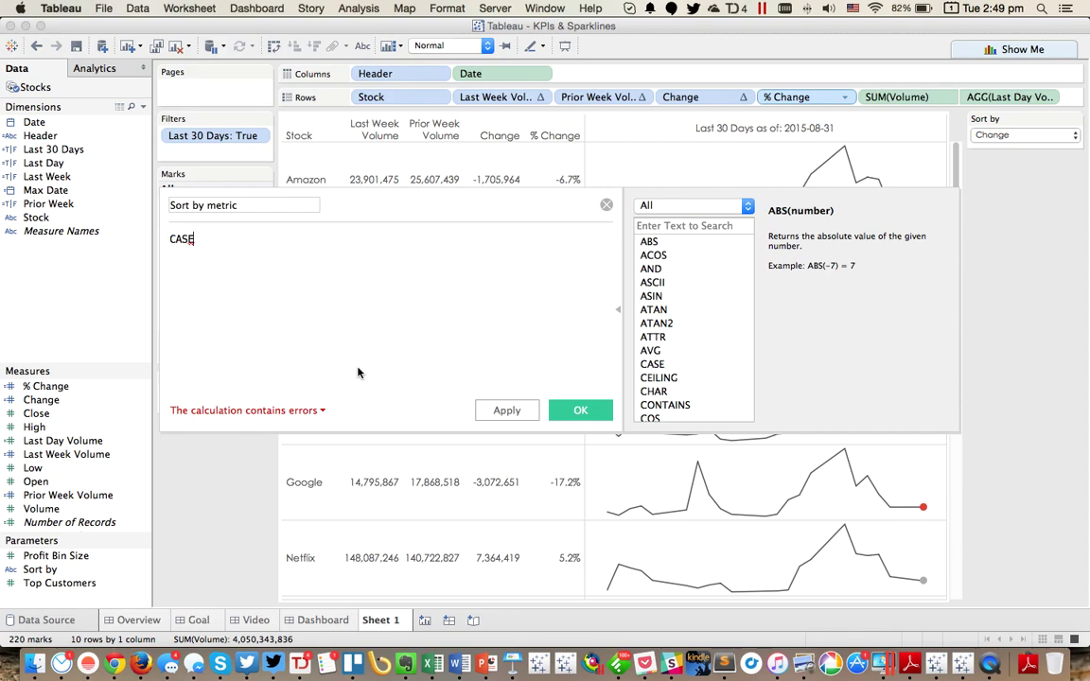
pyautogui.write('sort')
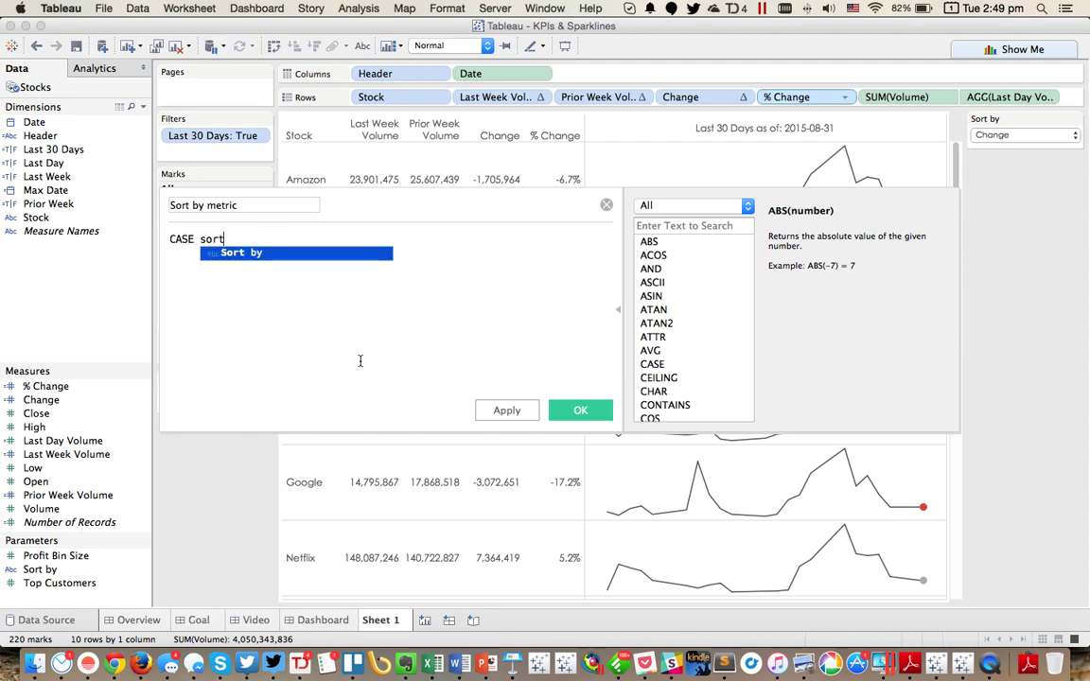
pyautogui.press('Return')
pyautogui.press('Return')
pyautogui.write('WHEN ')
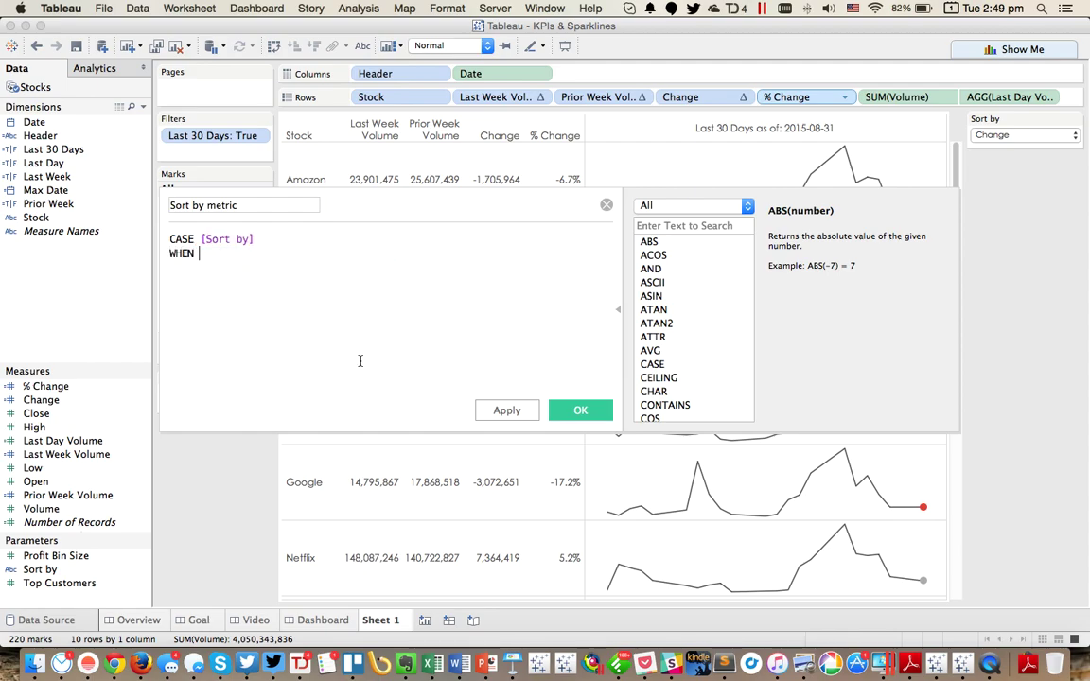
pyautogui.write("'Last Wee")
pyautogui.press('BackSpace')
pyautogui.write("Volume' THEN last")
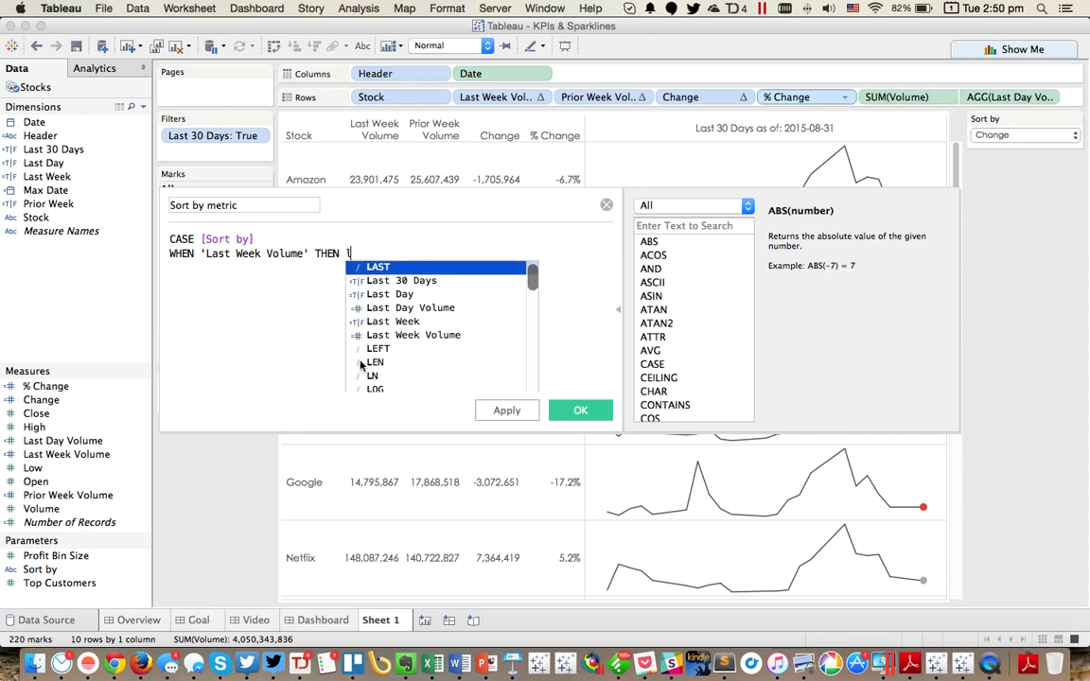
pyautogui.press('Down')
pyautogui.press('Down')
pyautogui.press('Down')
pyautogui.press('Return')
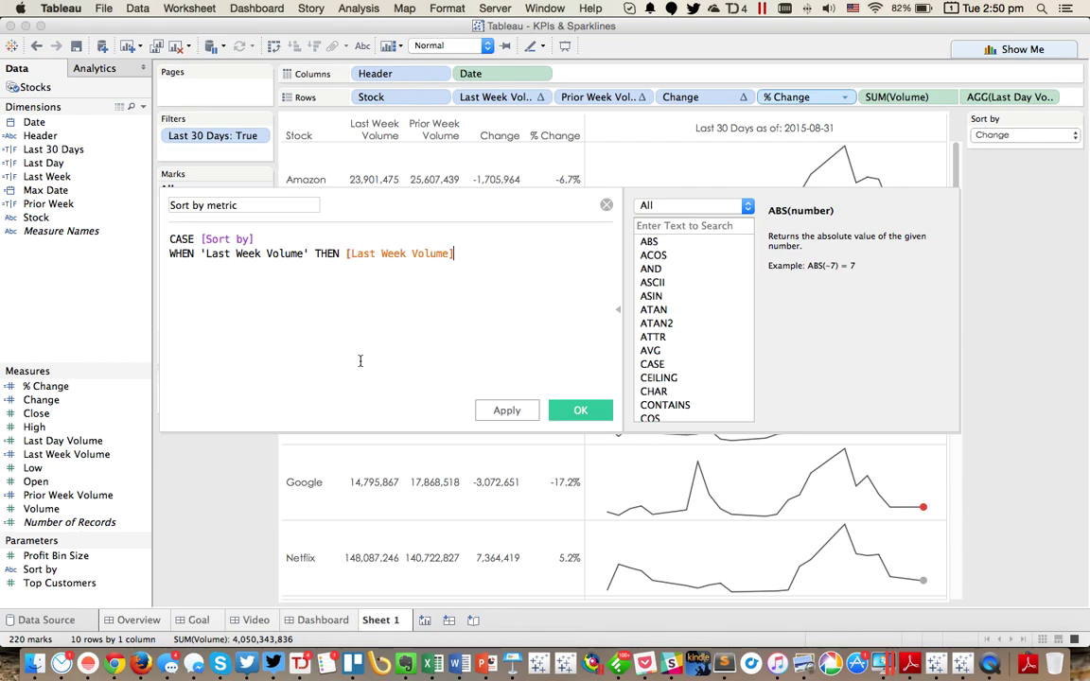
# Add the branch WHEN 'Prior Week Volume' THEN [Prior Week Volume] to the CASE formula.
pyautogui.write("WHEN 'Prior Week Volume ")
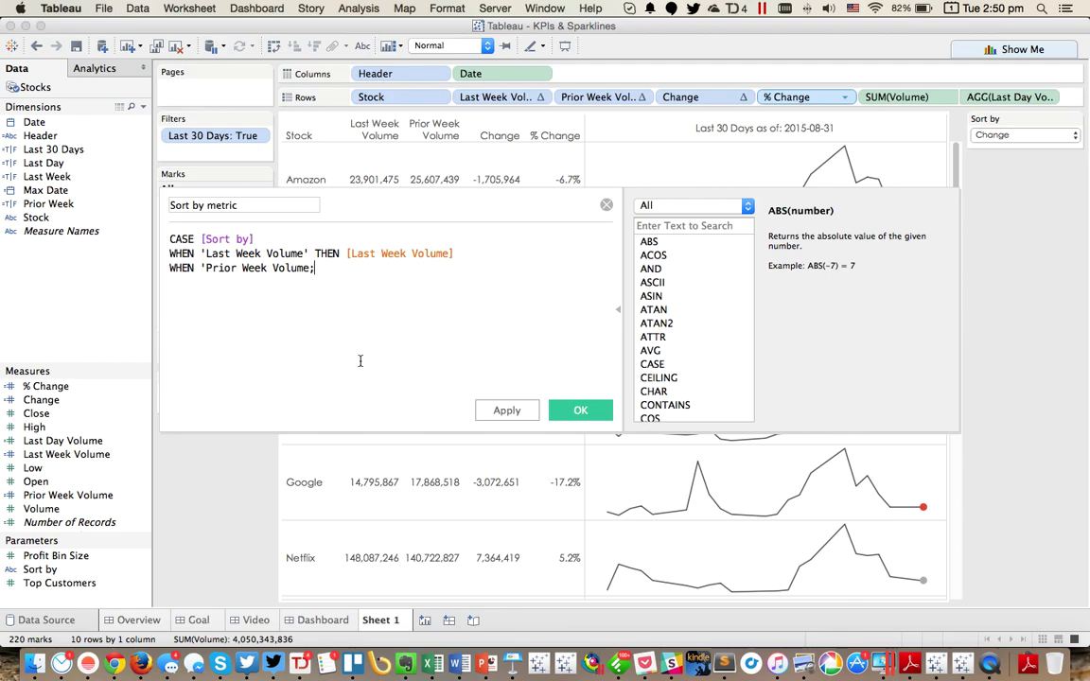
pyautogui.write(' THEN ]pro')
pyautogui.press('BackSpace')
pyautogui.press('BackSpace')
pyautogui.press('BackSpace')
pyautogui.press('BackSpace')
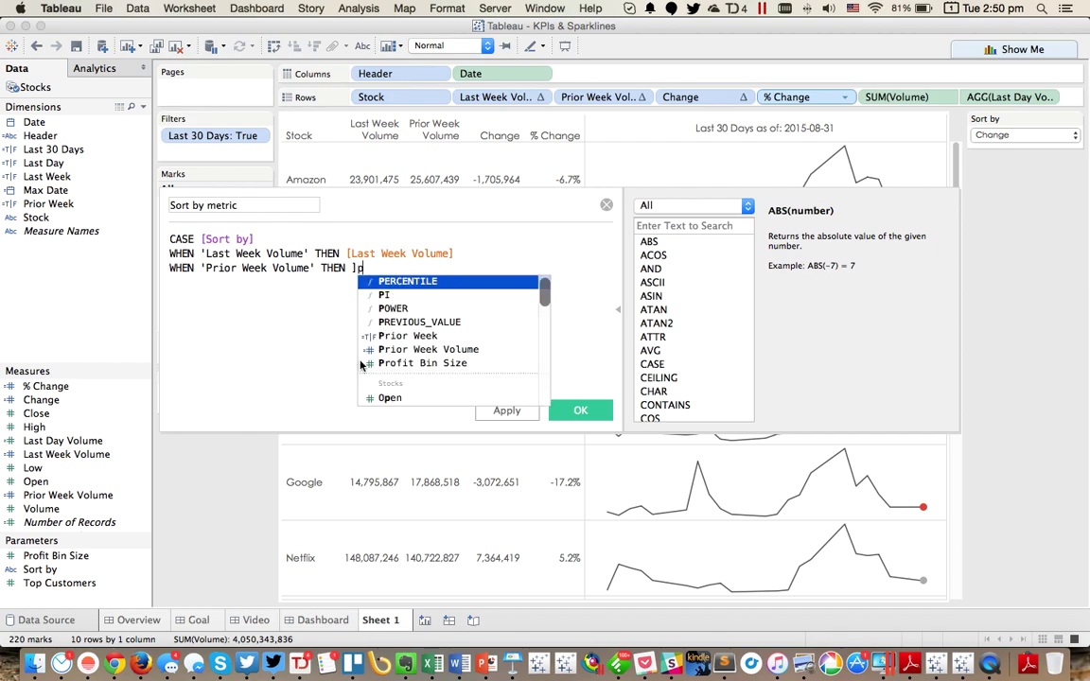
pyautogui.write('prio')
pyautogui.press('Down')
pyautogui.press('Return')
# Add the branch WHEN 'Change' THEN [Change] on a new line of the formula.
pyautogui.press('Return')
pyautogui.write("WHEN 'Change' T")
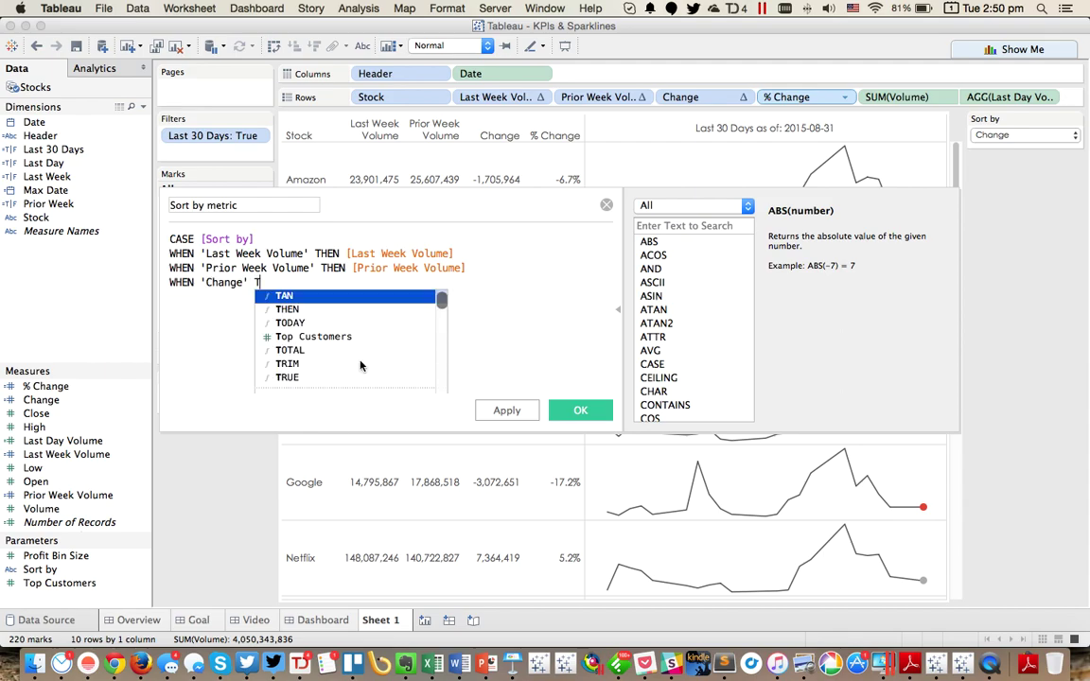
pyautogui.write('HEN change')
pyautogui.press('Return')
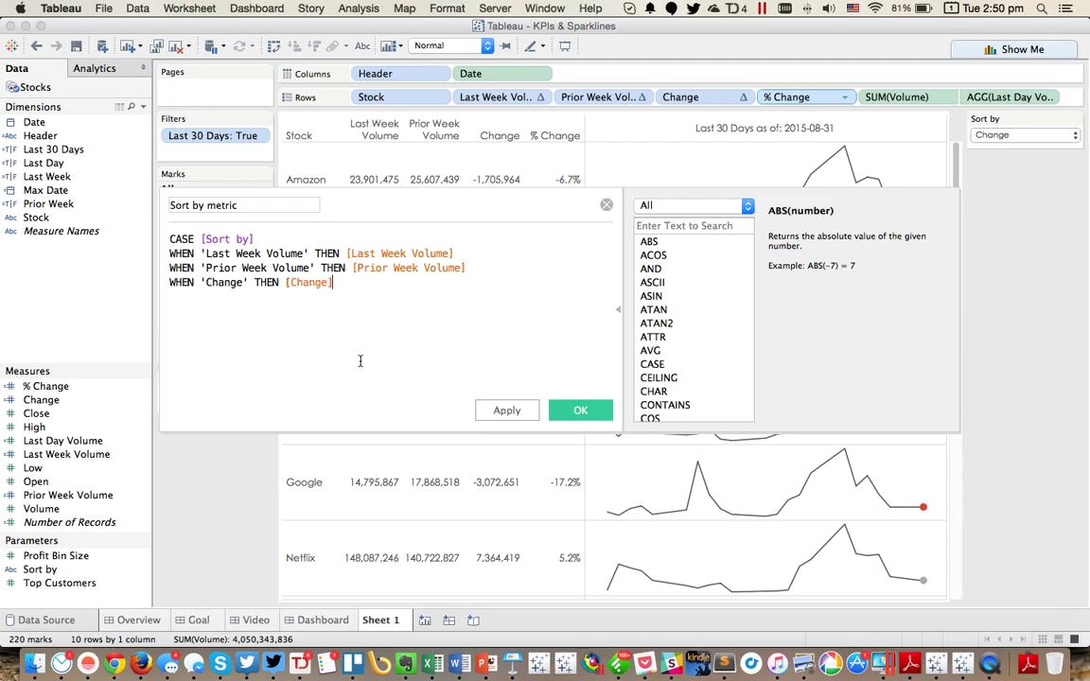
# Finish the formula with ELSE [% Change] and END, and save the calculated field.
pyautogui.press('Return')
pyautogui.write('ELSE %ch')
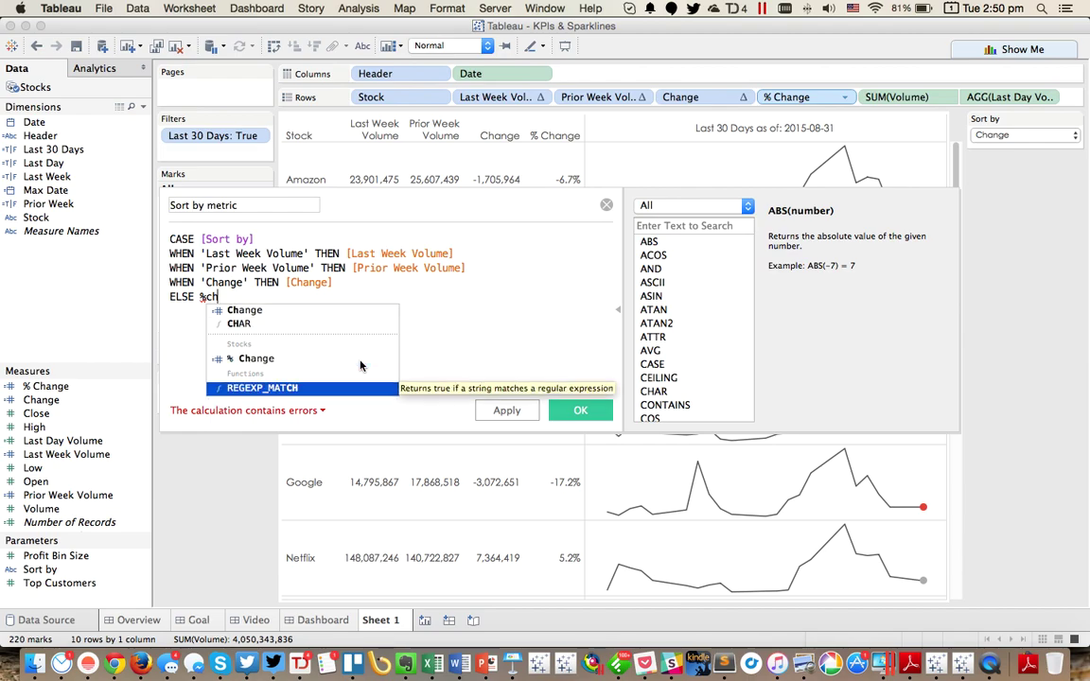
pyautogui.click(360, 360)
pyautogui.press('Return')
pyautogui.write('END')
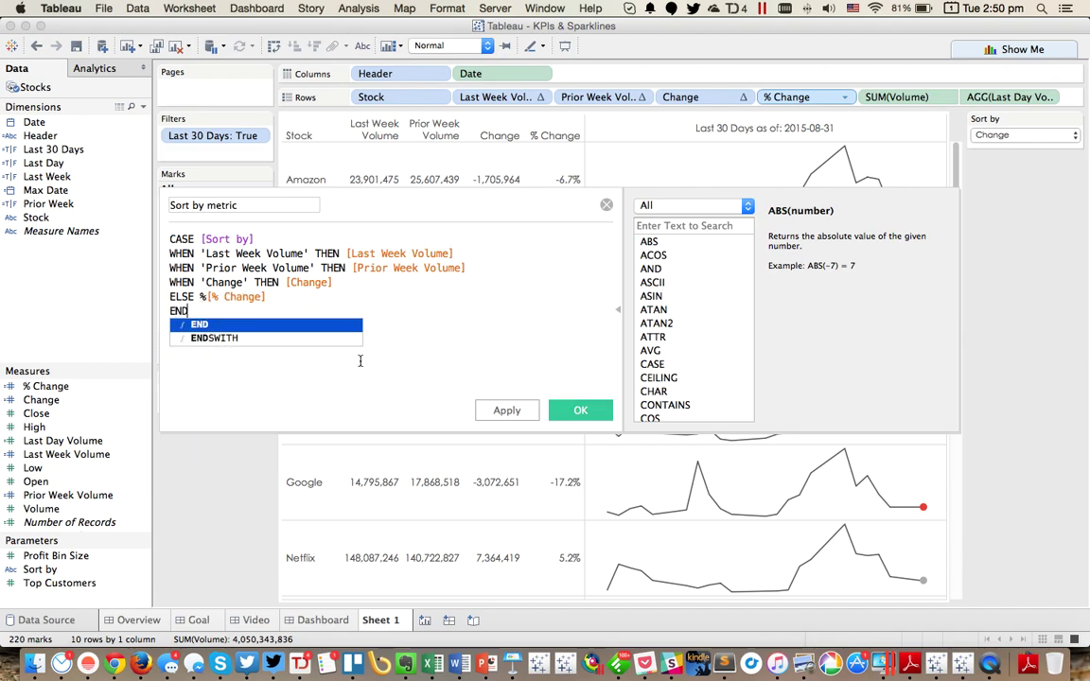
pyautogui.press('Return')
pyautogui.press('Delete')
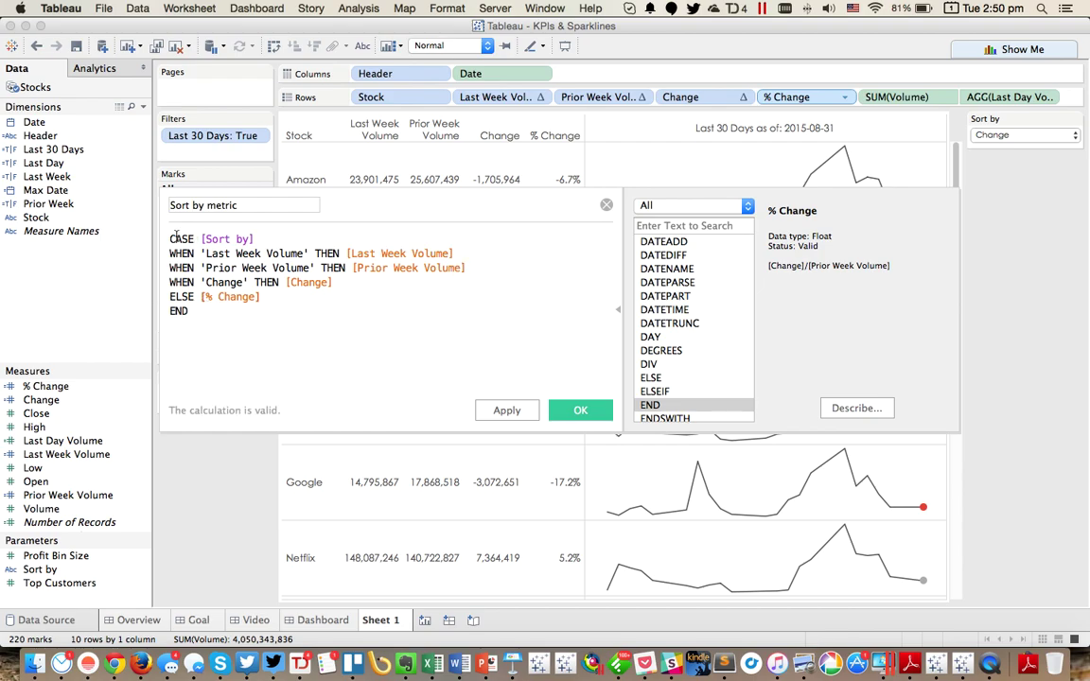
pyautogui.click(602, 405)
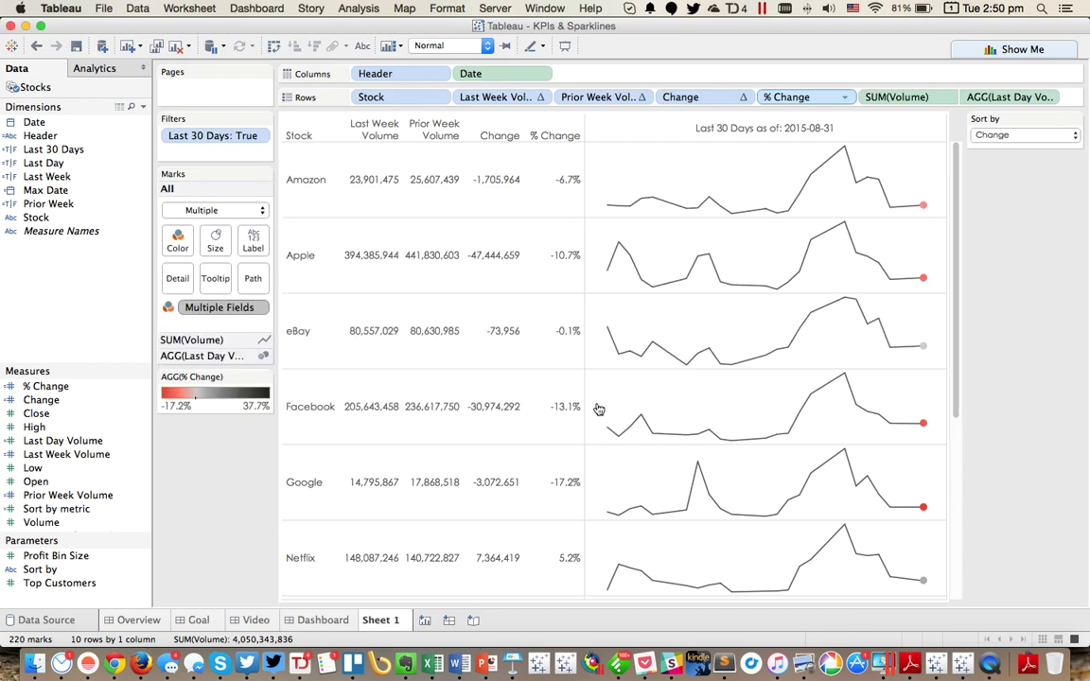
# Convert the Sort by metric field to discrete and place it first on Rows, before Stock.
pyautogui.rightClick(78, 509)
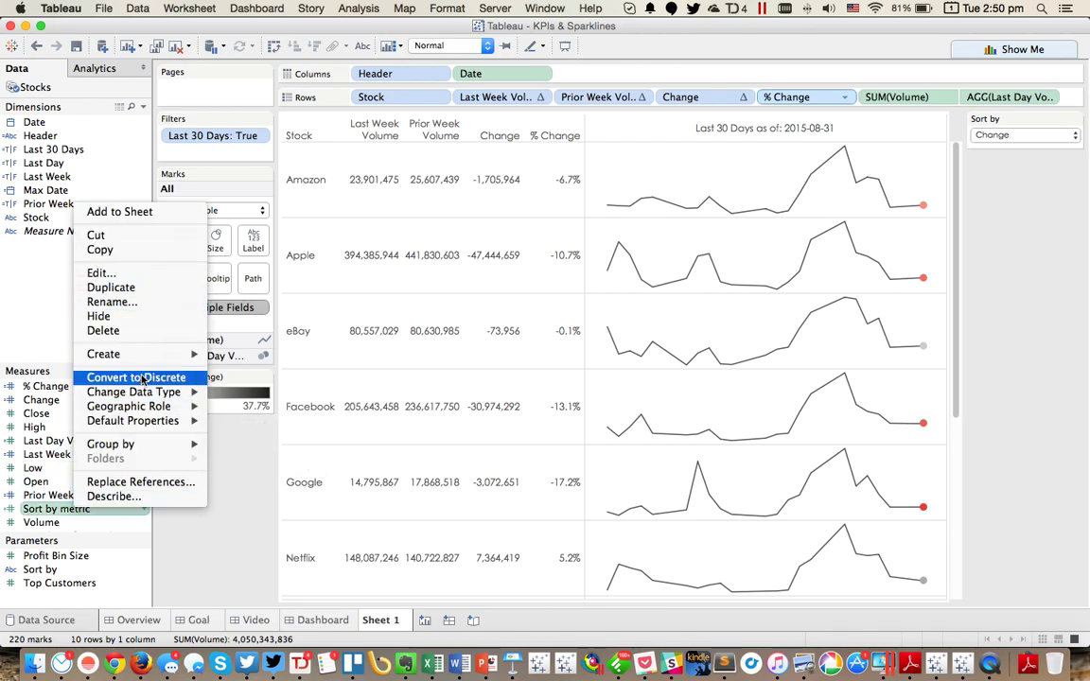
pyautogui.click(76, 508)
pyautogui.moveTo(76, 508)
pyautogui.mouseDown()
pyautogui.moveTo(287, 130)
pyautogui.moveTo(358, 105)
pyautogui.mouseUp()
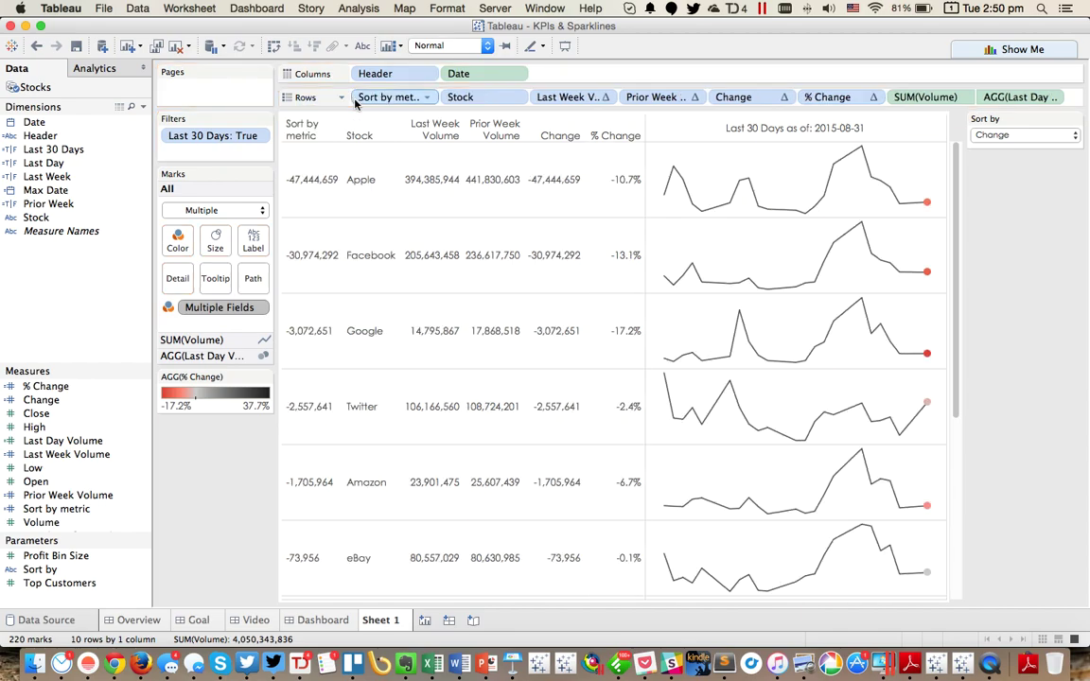
# Set the Sort by parameter to Last Week Volume and negate the whole CASE formula of Sort by metric by wrapping it in -( ).
pyautogui.click(1061, 136)
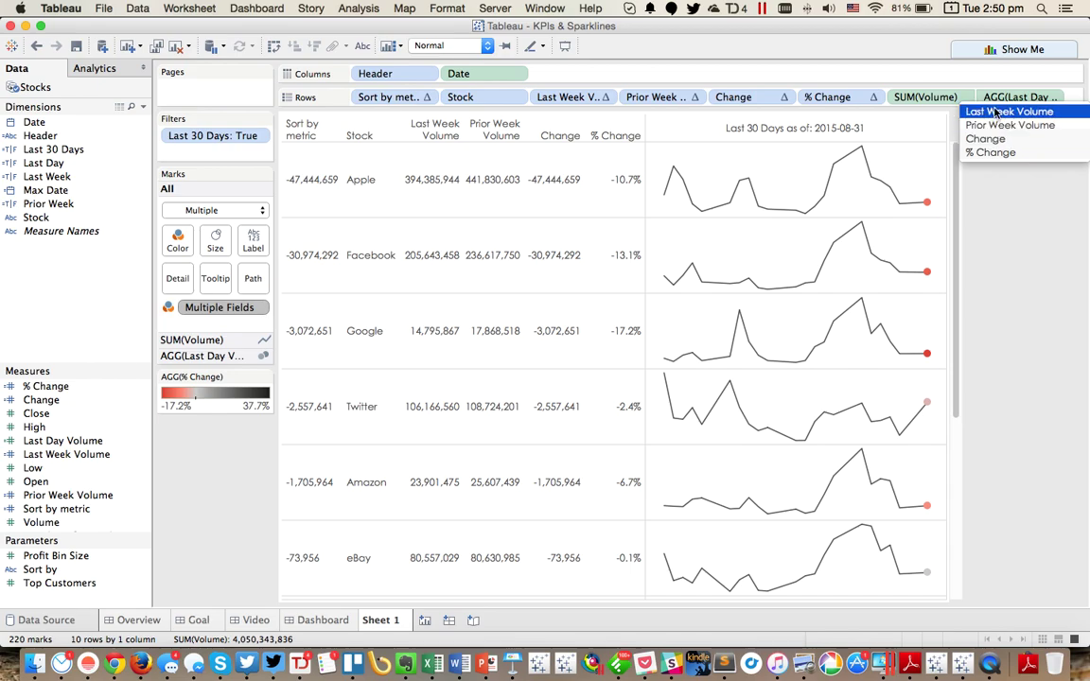
pyautogui.click(997, 111)
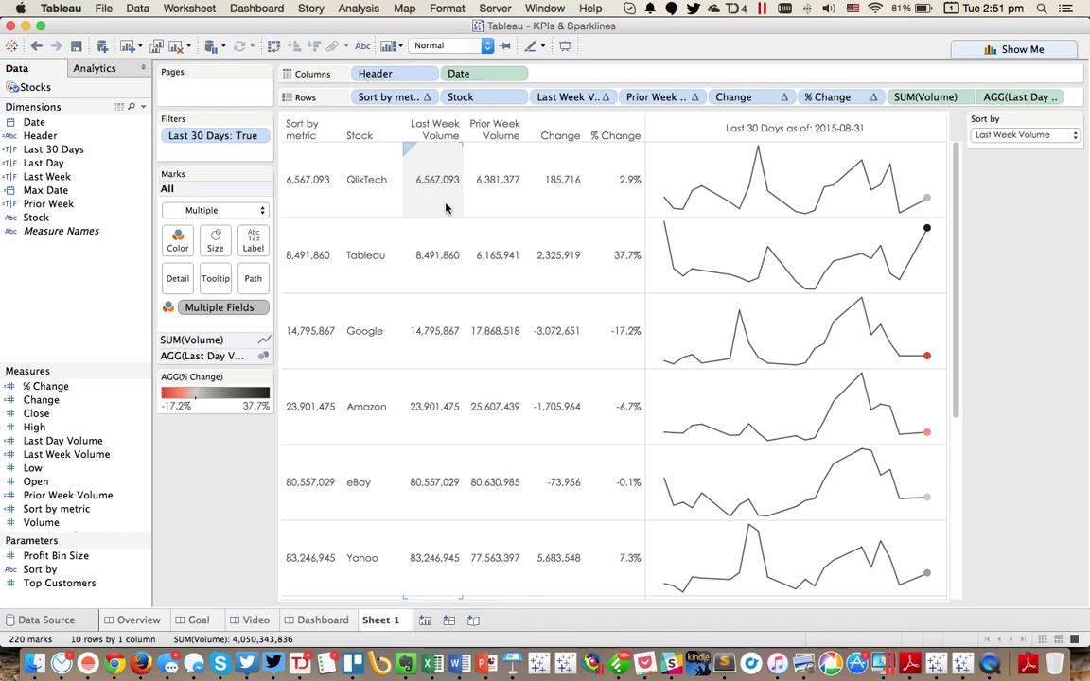
pyautogui.rightClick(81, 511)
pyautogui.click(147, 272)
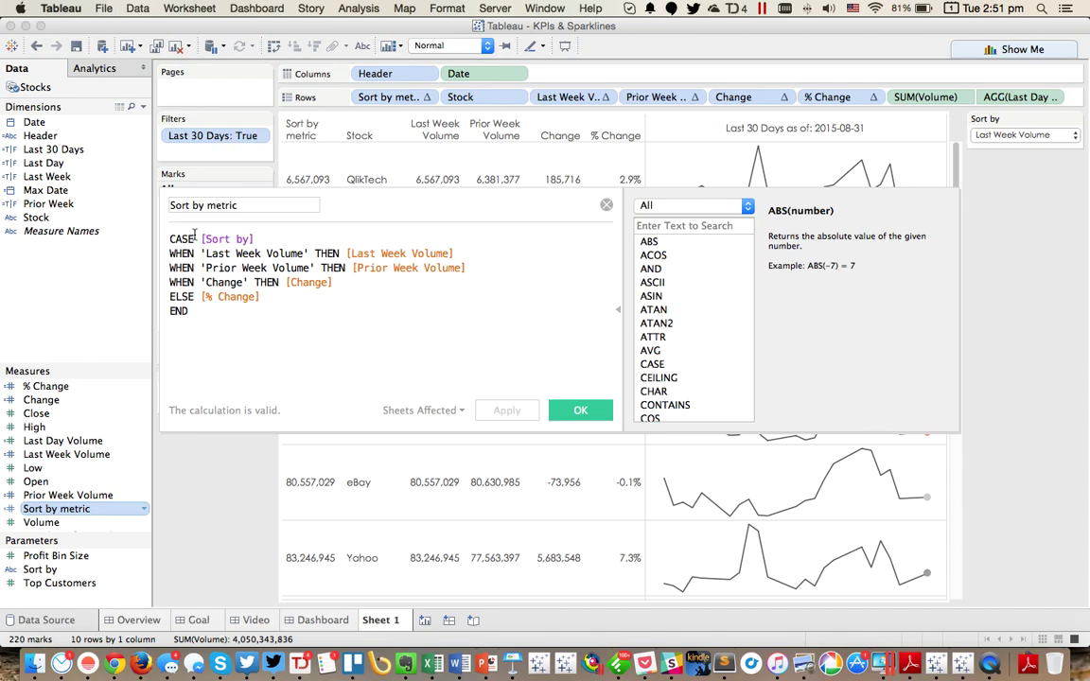
pyautogui.write('-')
pyautogui.press('Return')
pyautogui.write('(')
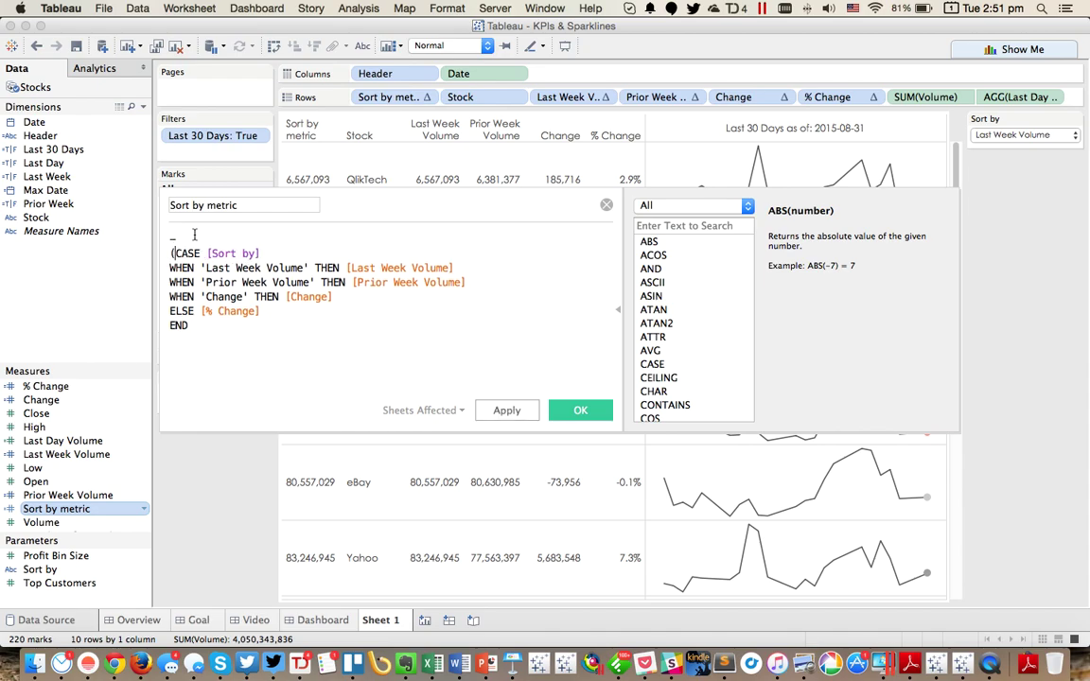
pyautogui.press('super+Down')
pyautogui.write(')')
pyautogui.click(579, 407)
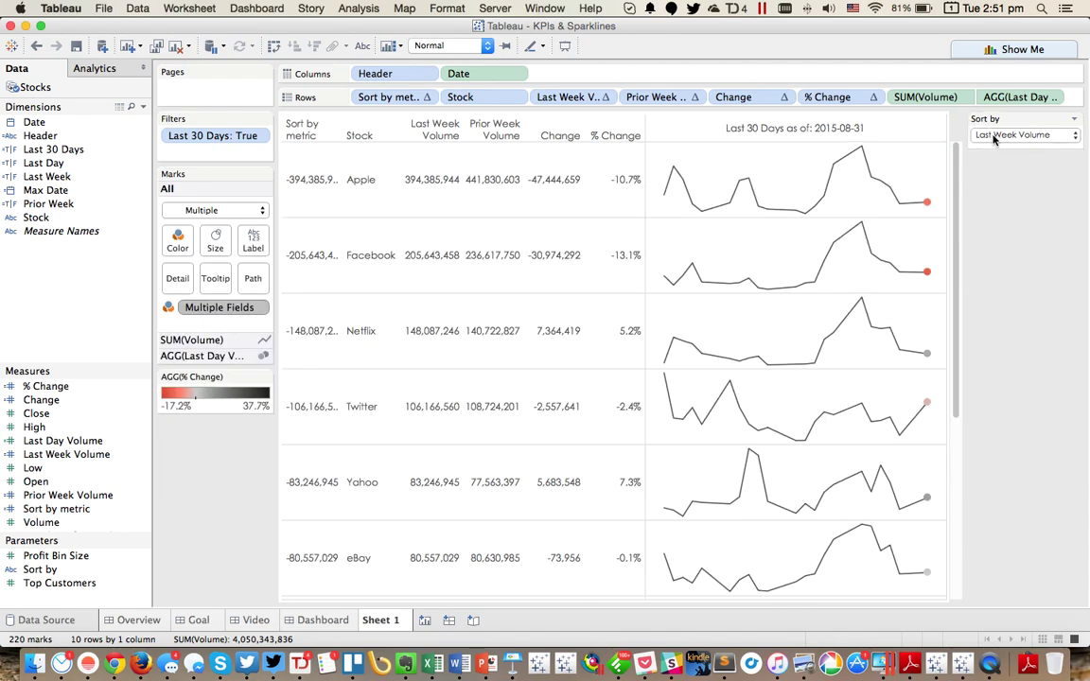
# Test the descending sort by setting the Sort by parameter to Prior Week Volume, Change and finally % Change.
pyautogui.click(1025, 135)
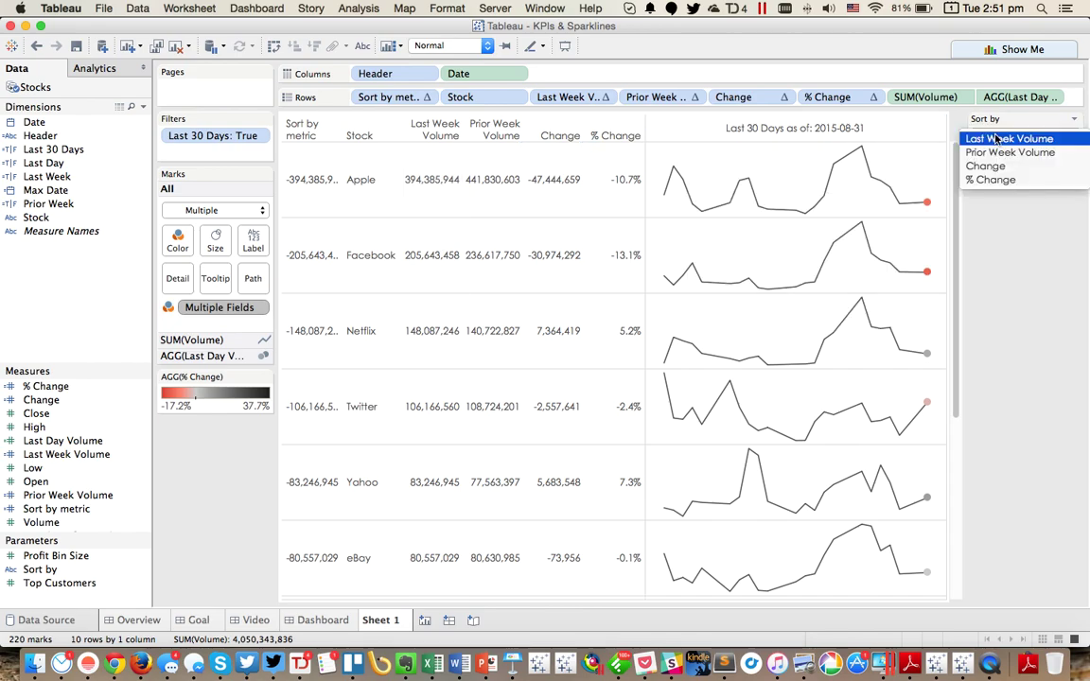
pyautogui.click(994, 154)
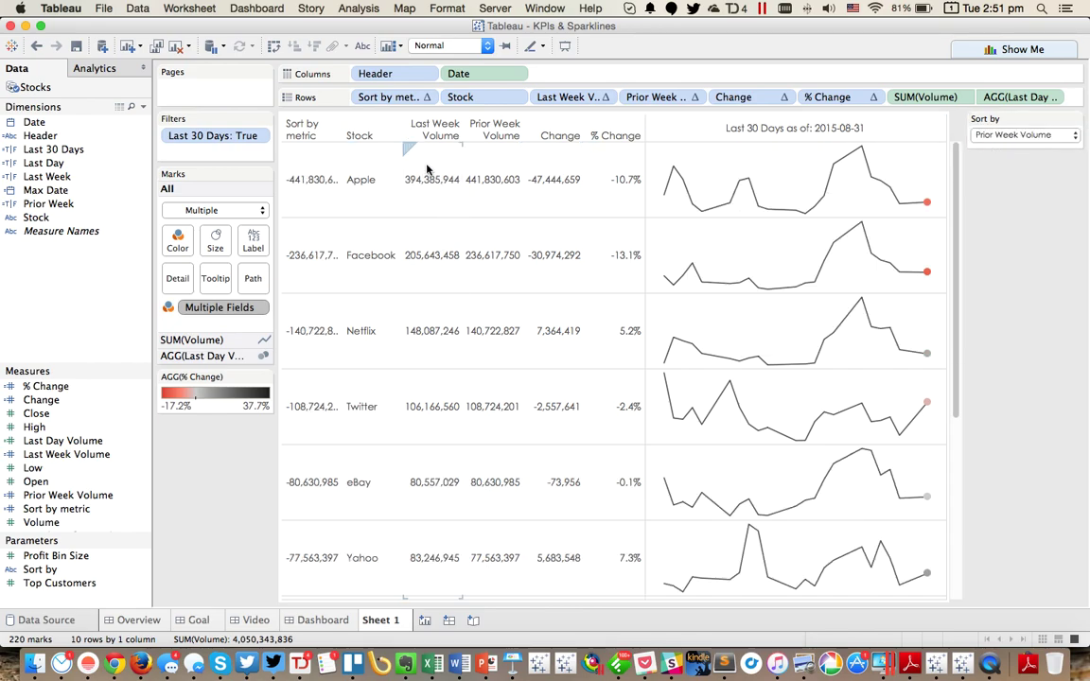
pyautogui.click(990, 135)
pyautogui.click(994, 151)
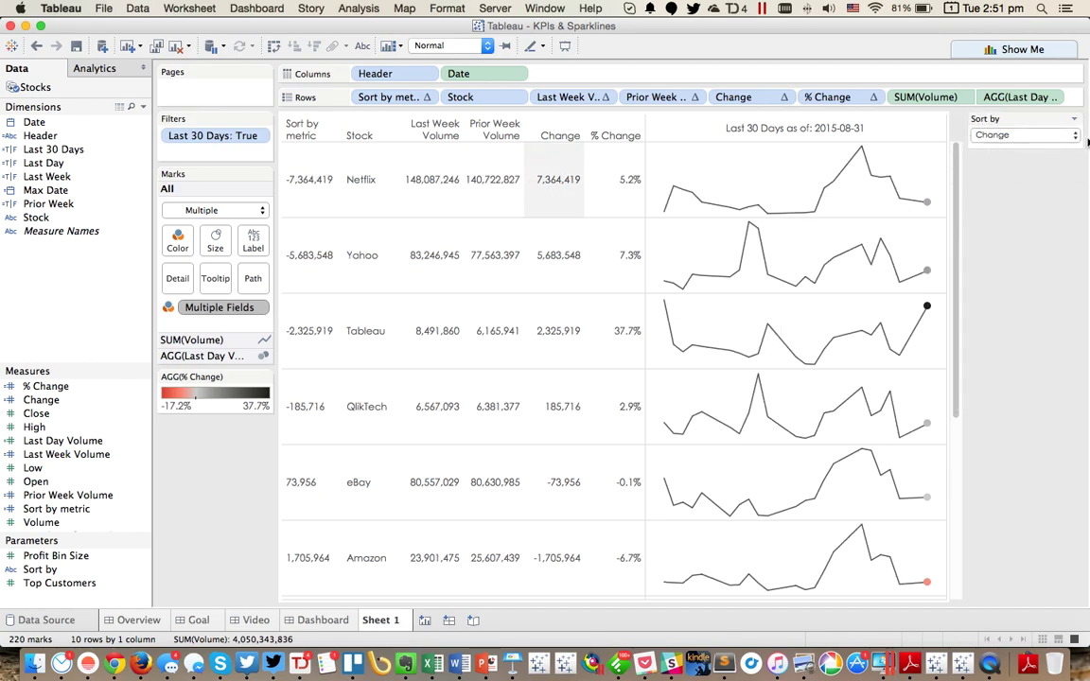
pyautogui.click(991, 136)
pyautogui.click(988, 153)
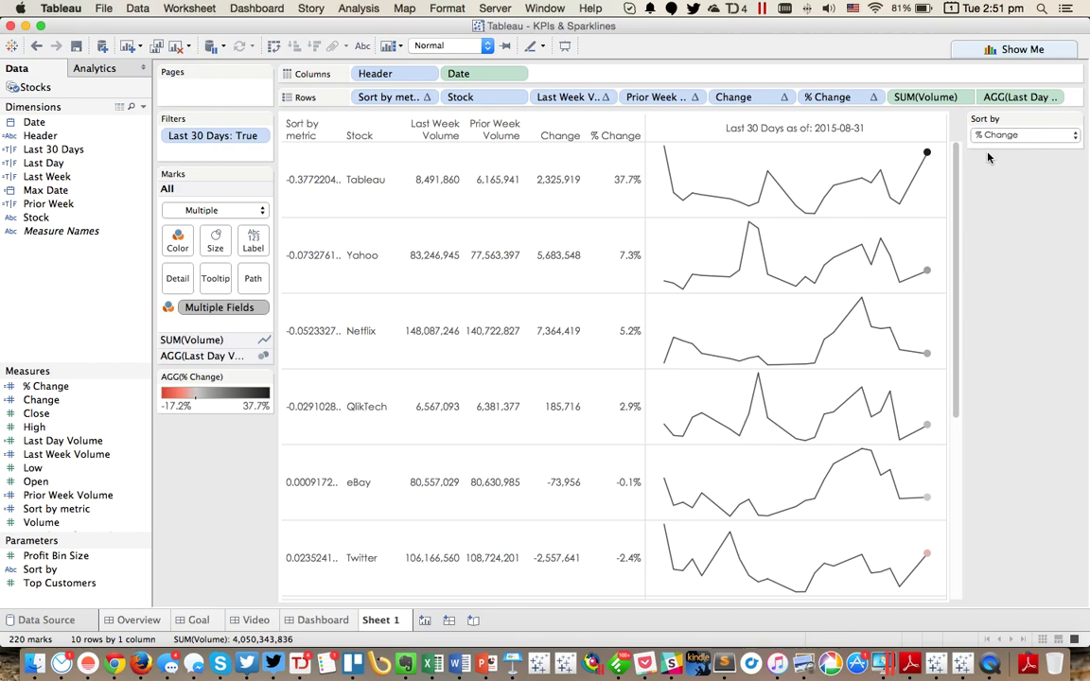
# Hide the Sort by metric header on Rows and align the Last 30 Days column header vertically to the bottom.
pyautogui.click(427, 97)
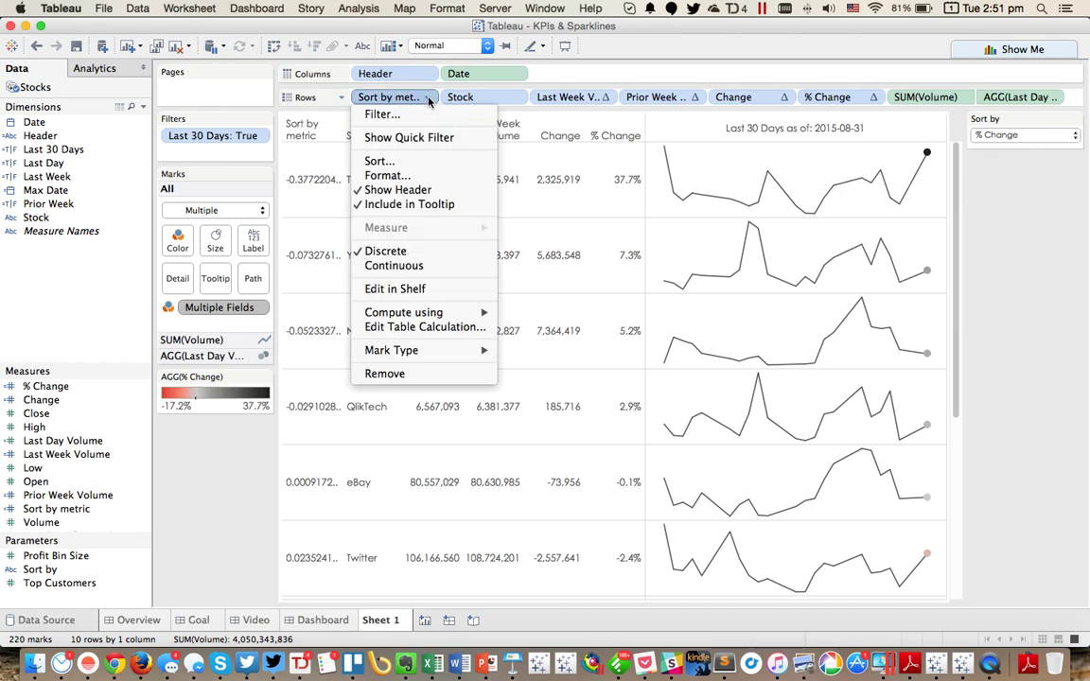
pyautogui.click(396, 190)
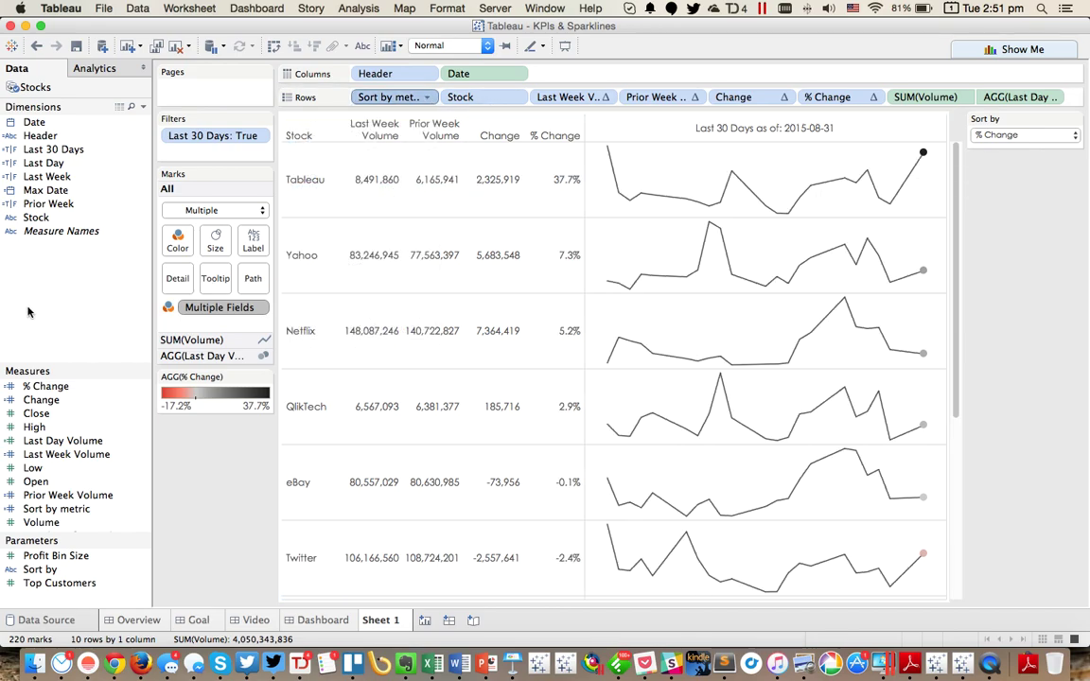
pyautogui.rightClick(741, 130)
pyautogui.click(768, 194)
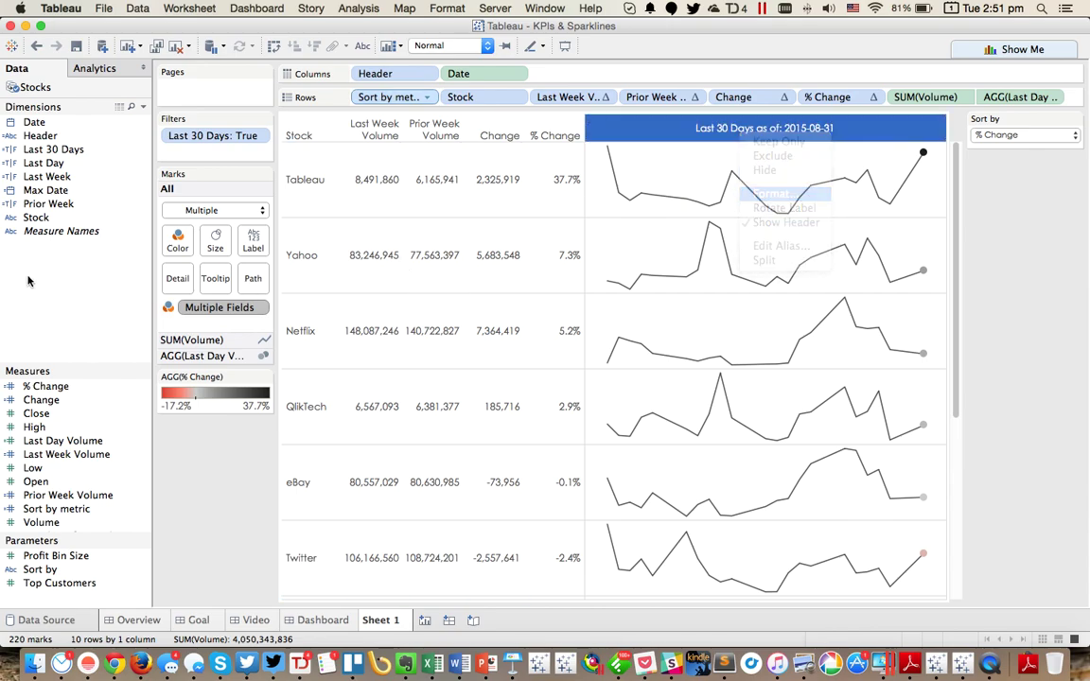
pyautogui.click(104, 170)
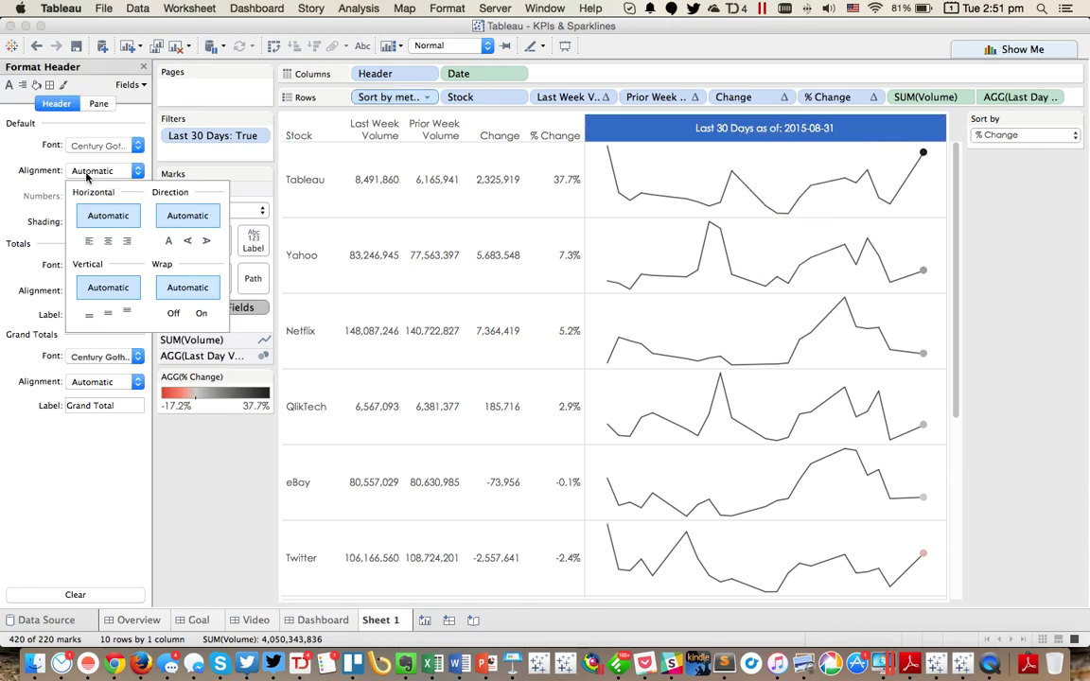
pyautogui.click(89, 314)
pyautogui.click(1048, 226)
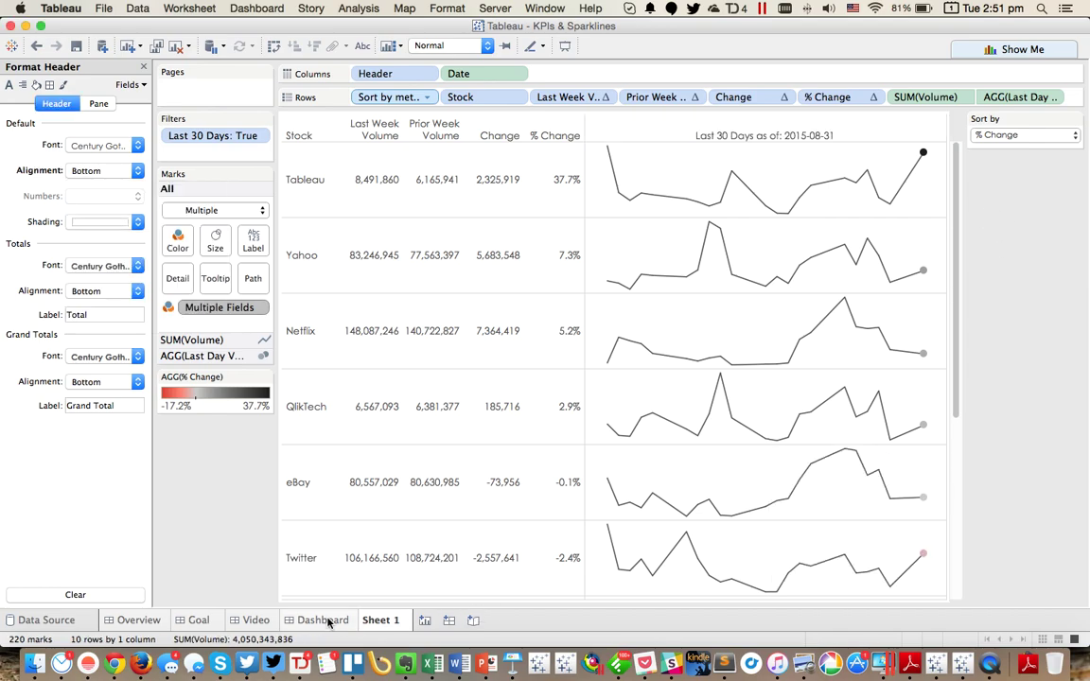
# Rename the worksheet Sheet 1 as Stocks.
pyautogui.doubleClick(384, 622)
pyautogui.write('Stocks')
pyautogui.press('Return')
# Switch to the Dashboard sheet, show its title and change the title text to "How are my stocks performing?".
pyautogui.click(324, 621)
pyautogui.click(143, 66)
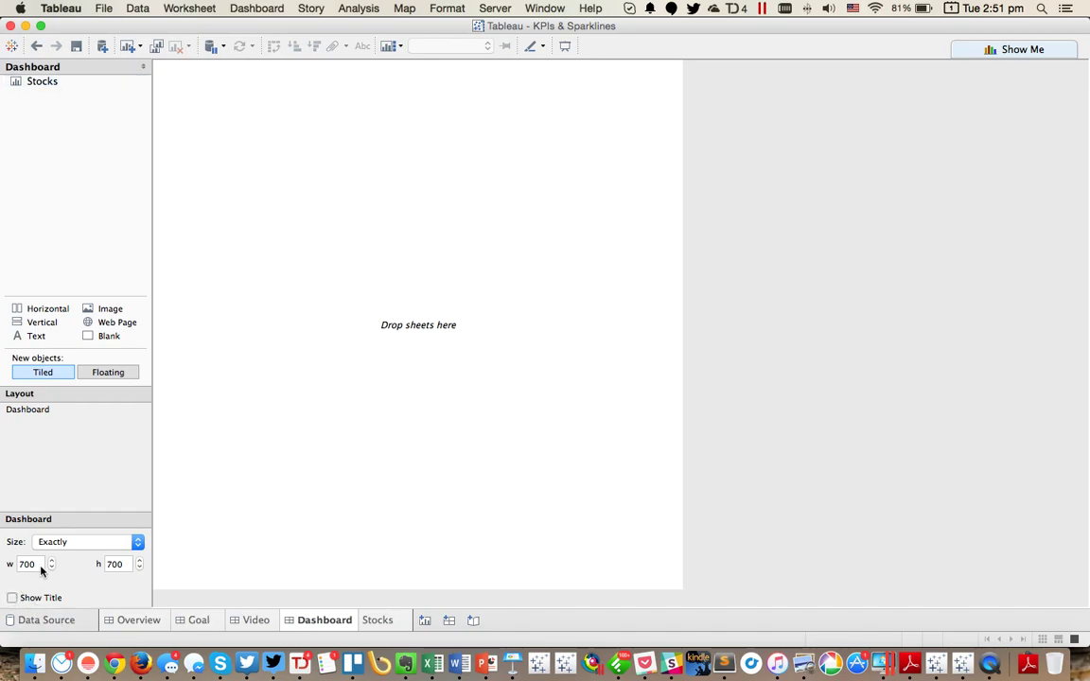
pyautogui.click(12, 598)
pyautogui.doubleClick(422, 85)
pyautogui.press('super+a')
pyautogui.write('How are my sock')
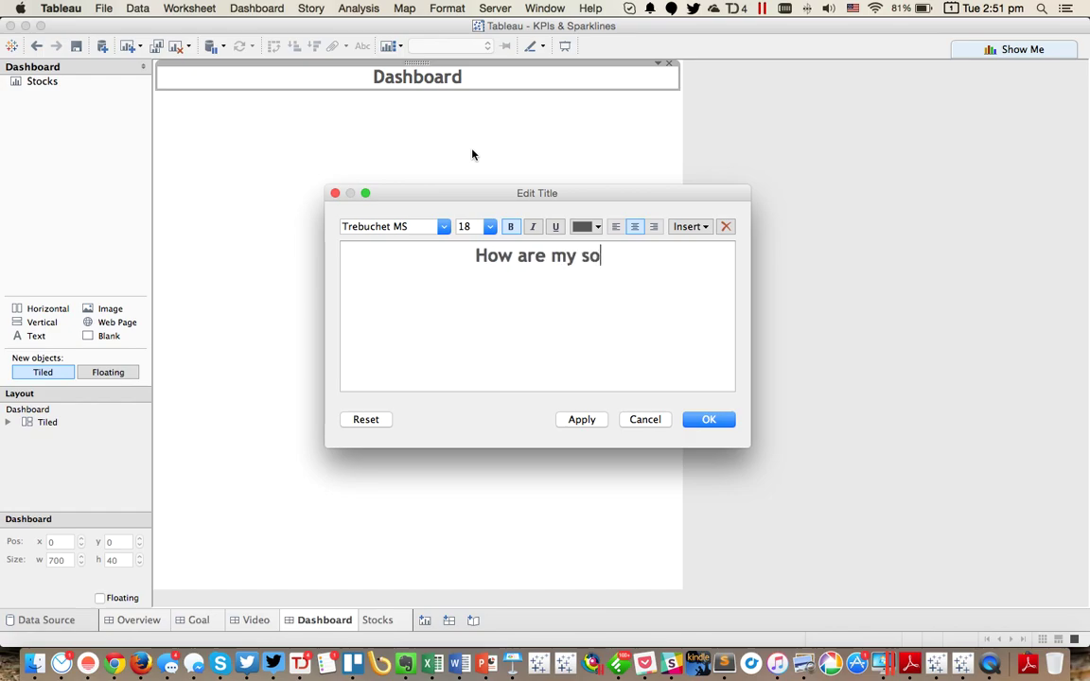
pyautogui.press('BackSpace')
pyautogui.press('BackSpace')
pyautogui.press('BackSpace')
pyautogui.write('tocks pe')
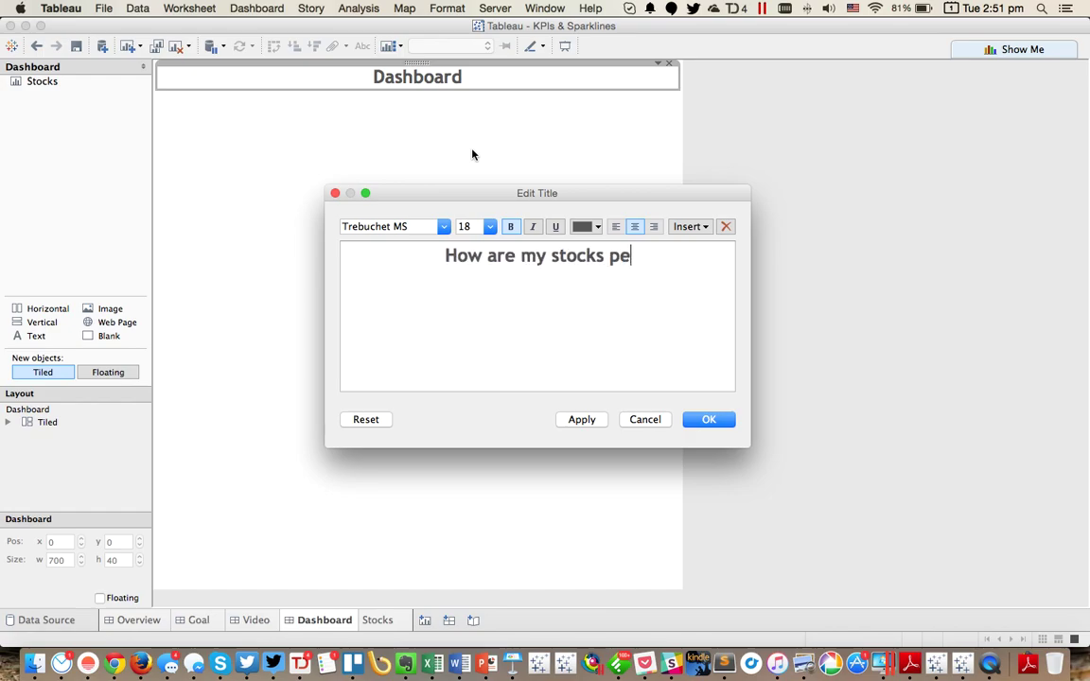
pyautogui.write('rforming?')
# Set the font of the whole dashboard title to Century Gothic and apply the title changes.
pyautogui.press('super+a')
pyautogui.click(407, 226)
pyautogui.scroll(-5, 406, 424)
pyautogui.scroll(-4, 409, 440)
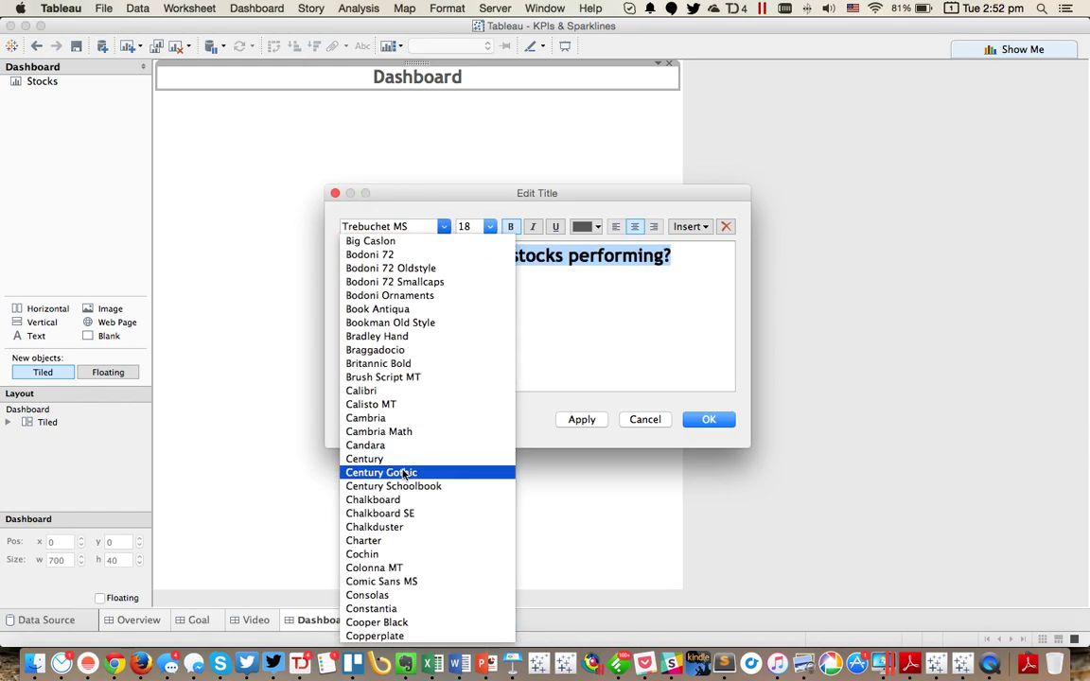
pyautogui.click(409, 476)
pyautogui.click(709, 419)
# Place the Stocks sheet on the dashboard below the title and remove the % Change color legend.
pyautogui.moveTo(68, 81); pyautogui.dragTo(398, 222)
pyautogui.moveTo(398, 221); pyautogui.dragTo(398, 218)
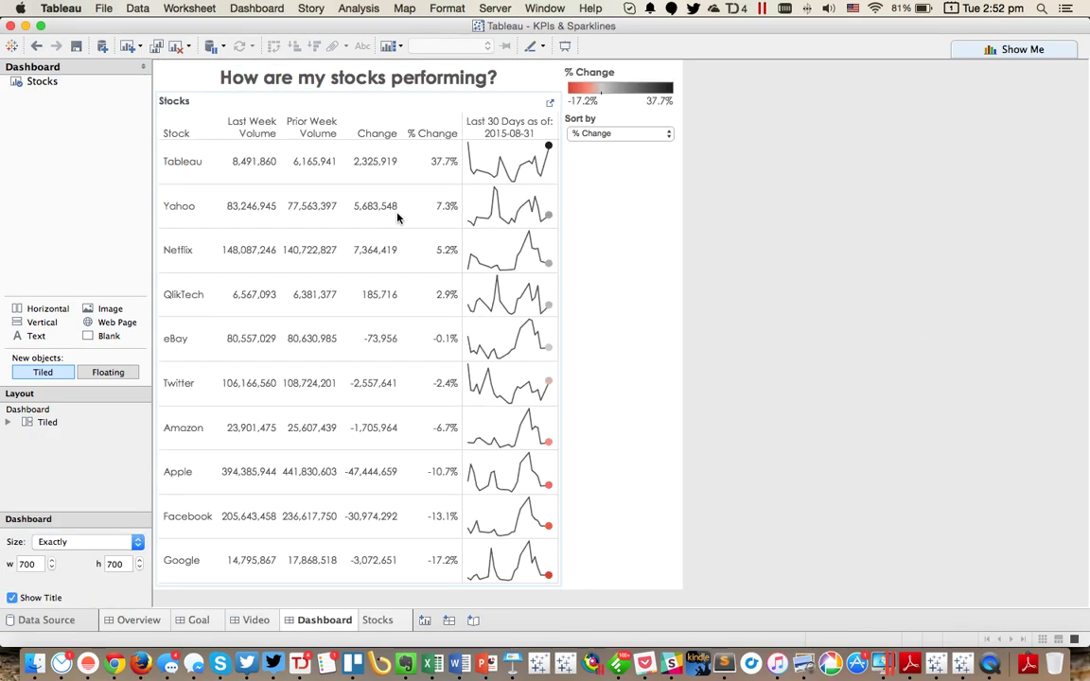
pyautogui.click(636, 72)
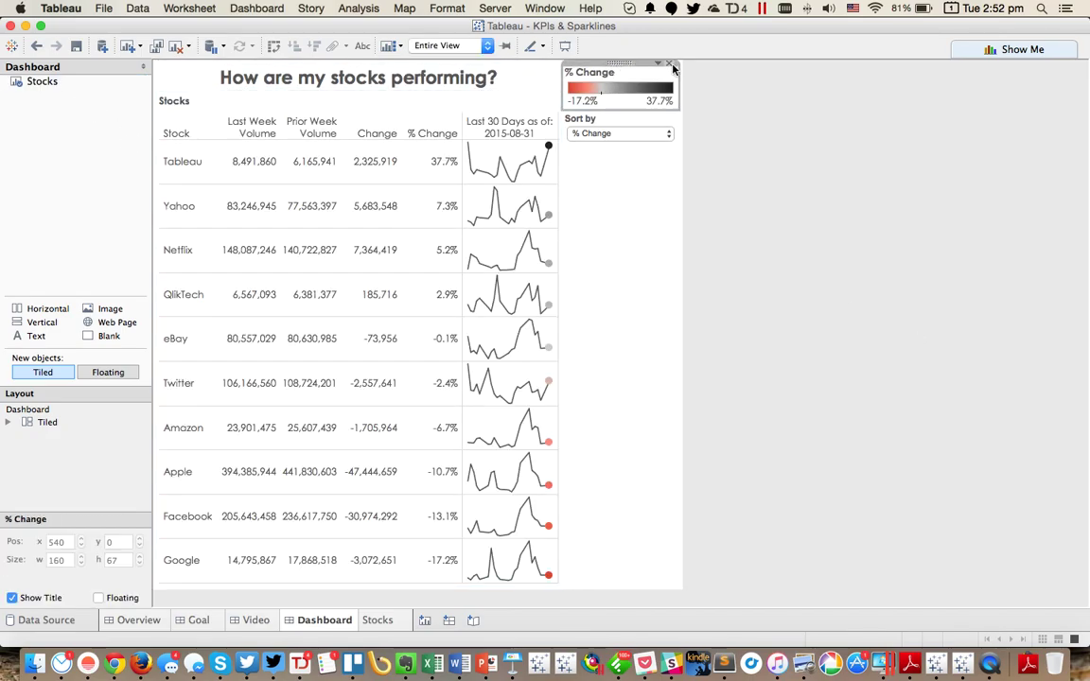
pyautogui.click(671, 66)
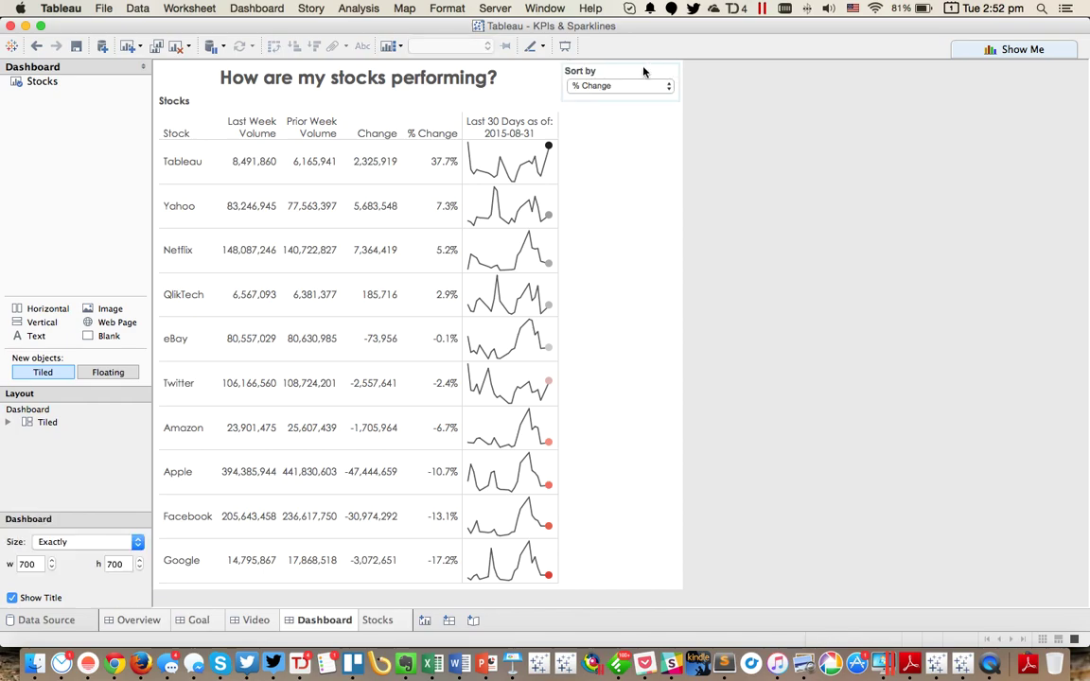
# Hide the title of the Stocks sheet on the dashboard.
pyautogui.rightClick(165, 100)
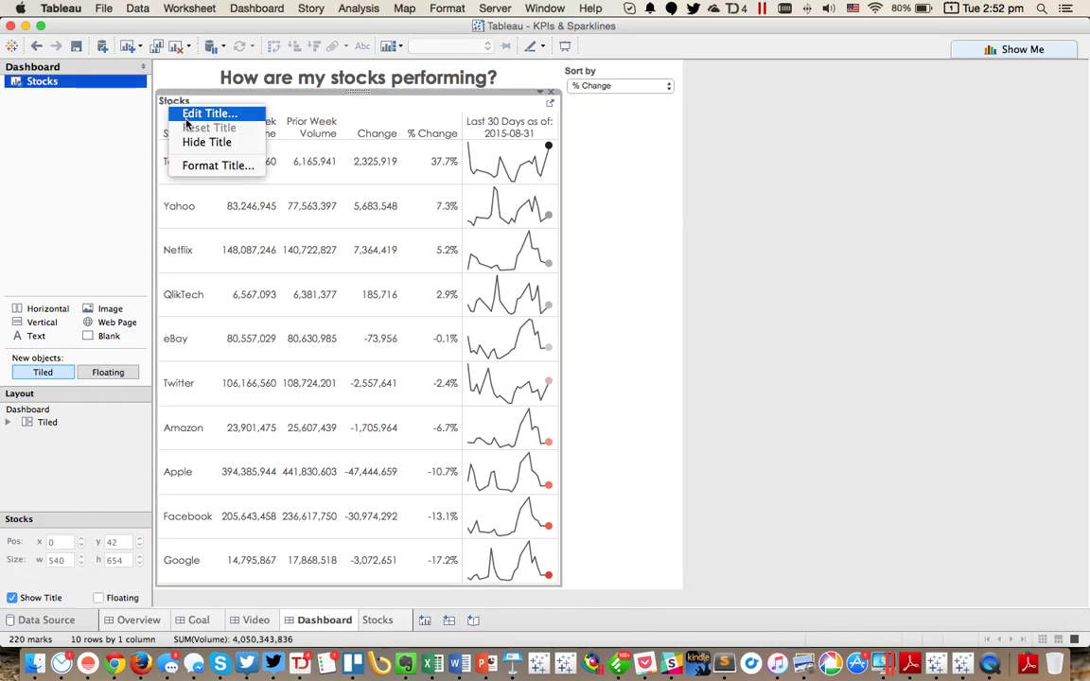
pyautogui.click(197, 140)
pyautogui.click(52, 197)
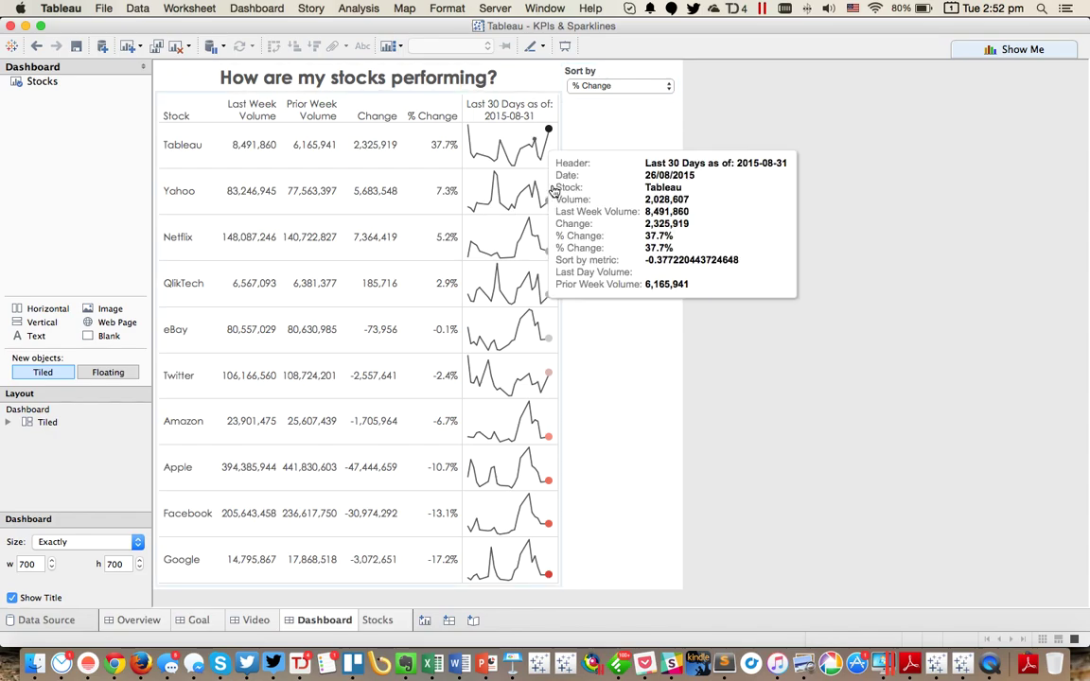
# Add a horizontal layout container above the dashboard content and move the title and the Sort by control into it.
pyautogui.moveTo(45, 315)
pyautogui.mouseDown()
pyautogui.moveTo(409, 162)
pyautogui.moveTo(439, 68)
pyautogui.moveTo(445, 79)
pyautogui.mouseUp()
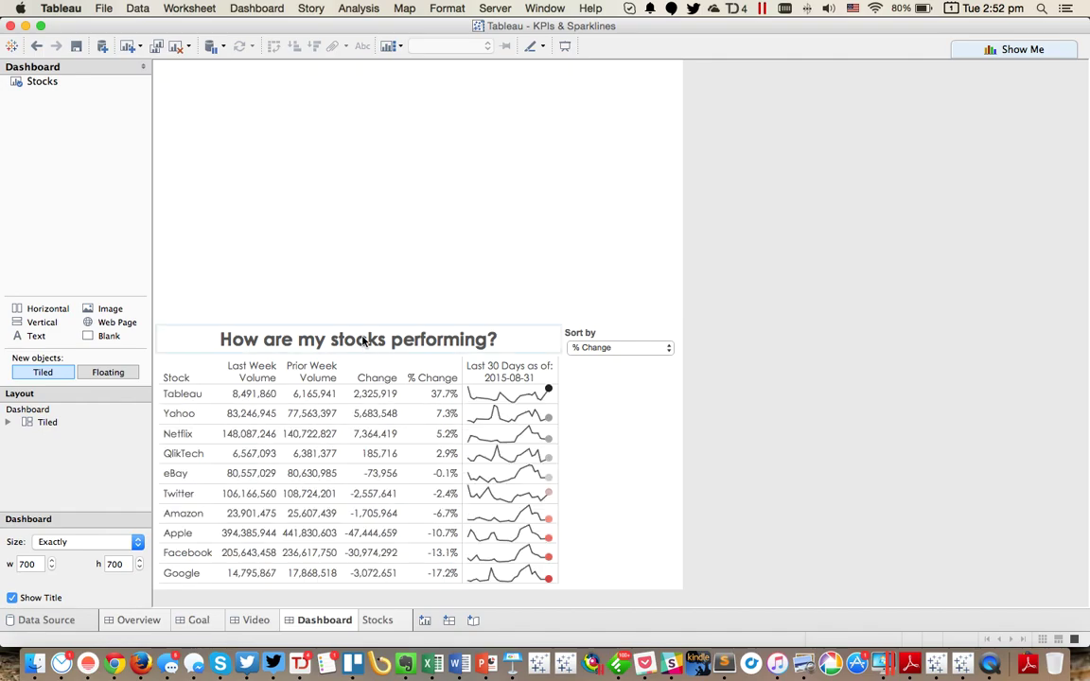
pyautogui.click(371, 329)
pyautogui.moveTo(367, 325)
pyautogui.mouseDown()
pyautogui.moveTo(355, 319)
pyautogui.moveTo(377, 217)
pyautogui.mouseUp()
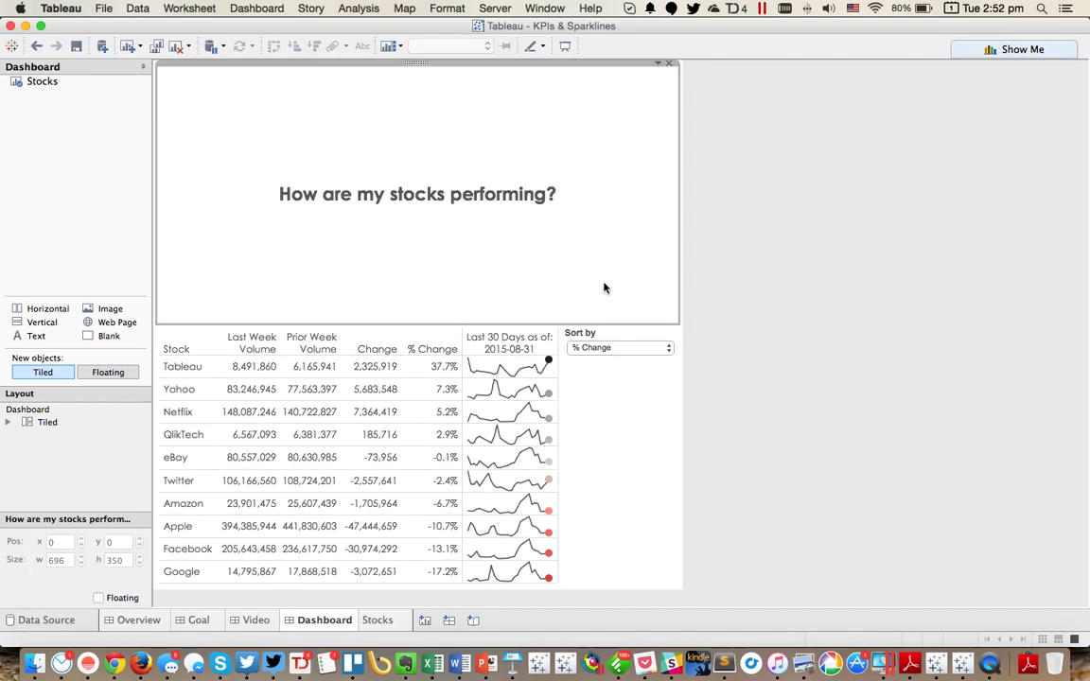
pyautogui.click(618, 332)
pyautogui.moveTo(615, 324); pyautogui.dragTo(605, 222)
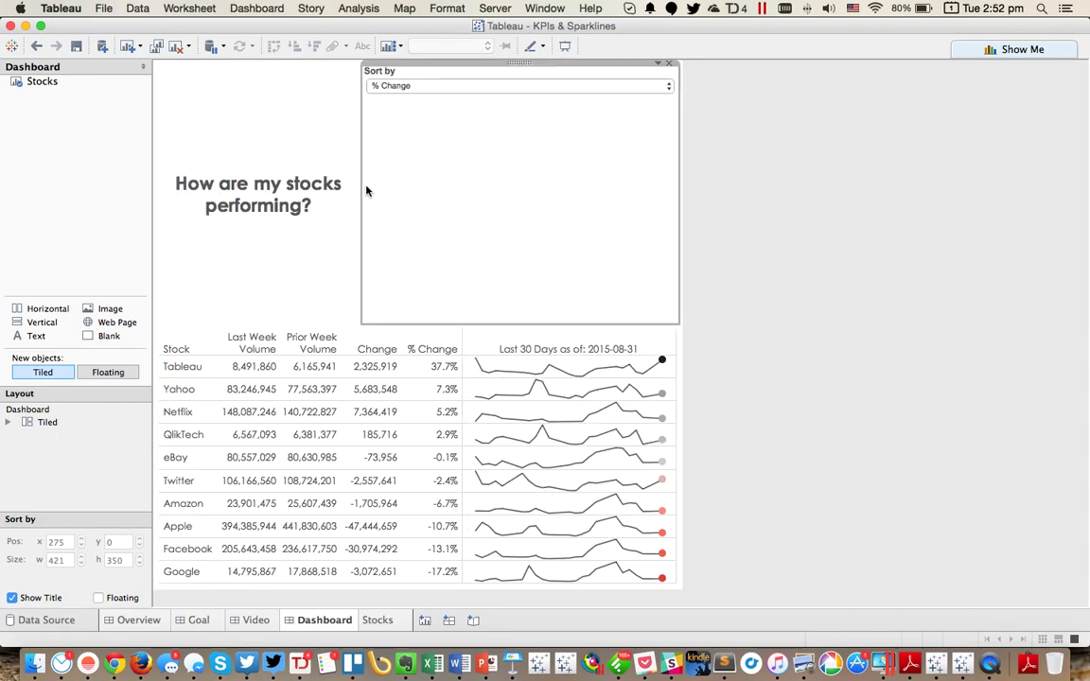
# Resize the header container so the Sort by control is about 171 by 60 pixels, and left-align the dashboard title text.
pyautogui.moveTo(361, 186); pyautogui.dragTo(552, 181)
pyautogui.moveTo(298, 324); pyautogui.dragTo(321, 98)
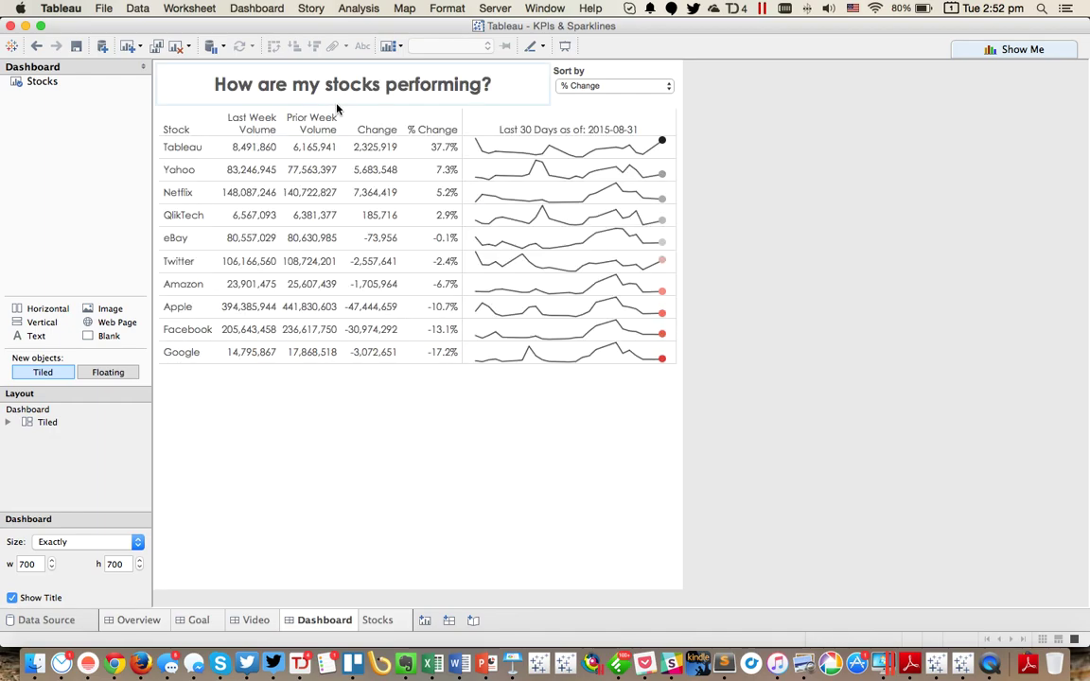
pyautogui.doubleClick(291, 85)
pyautogui.click(615, 226)
pyautogui.click(709, 419)
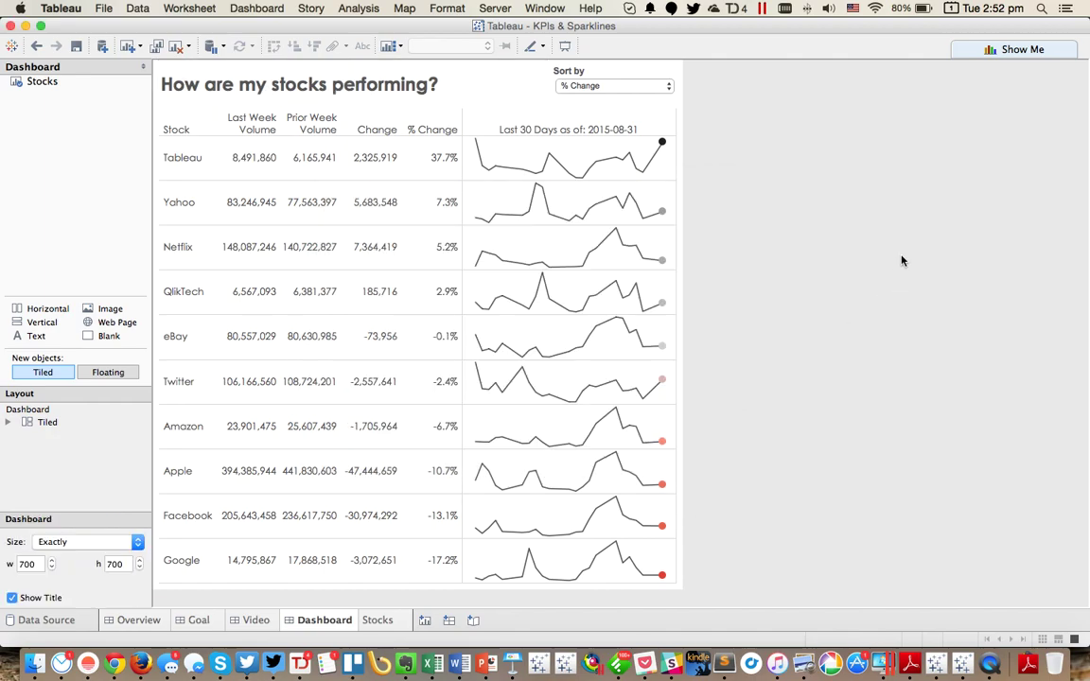
# Set the title font of the Sort by parameter control to Century Gothic.
pyautogui.click(605, 76)
pyautogui.click(658, 64)
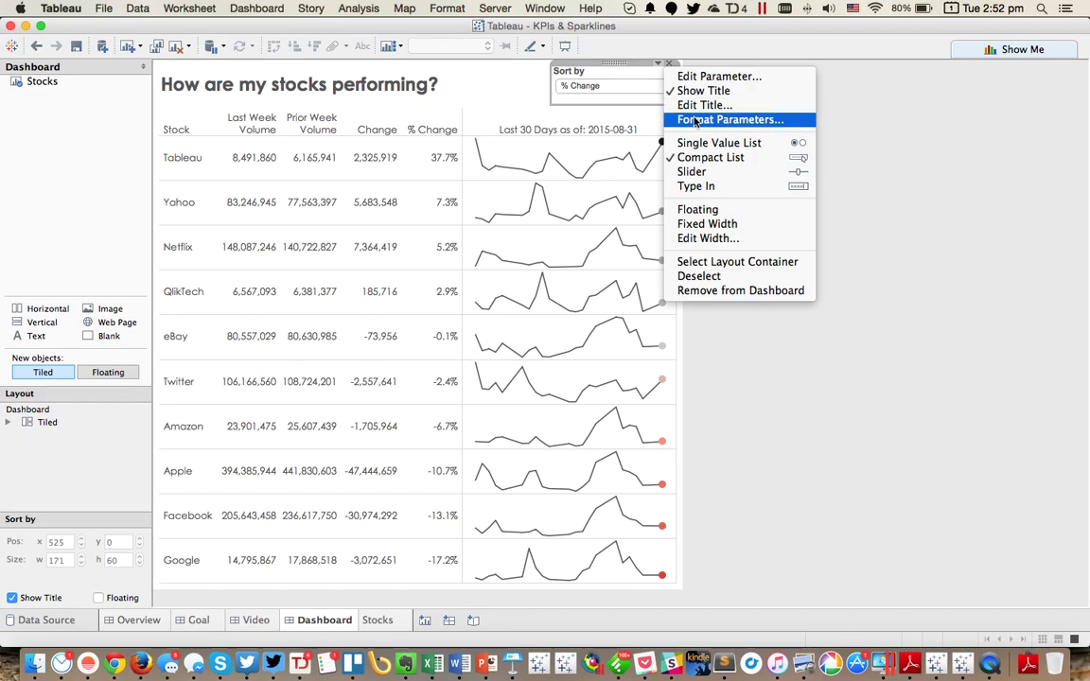
pyautogui.click(724, 119)
pyautogui.click(79, 114)
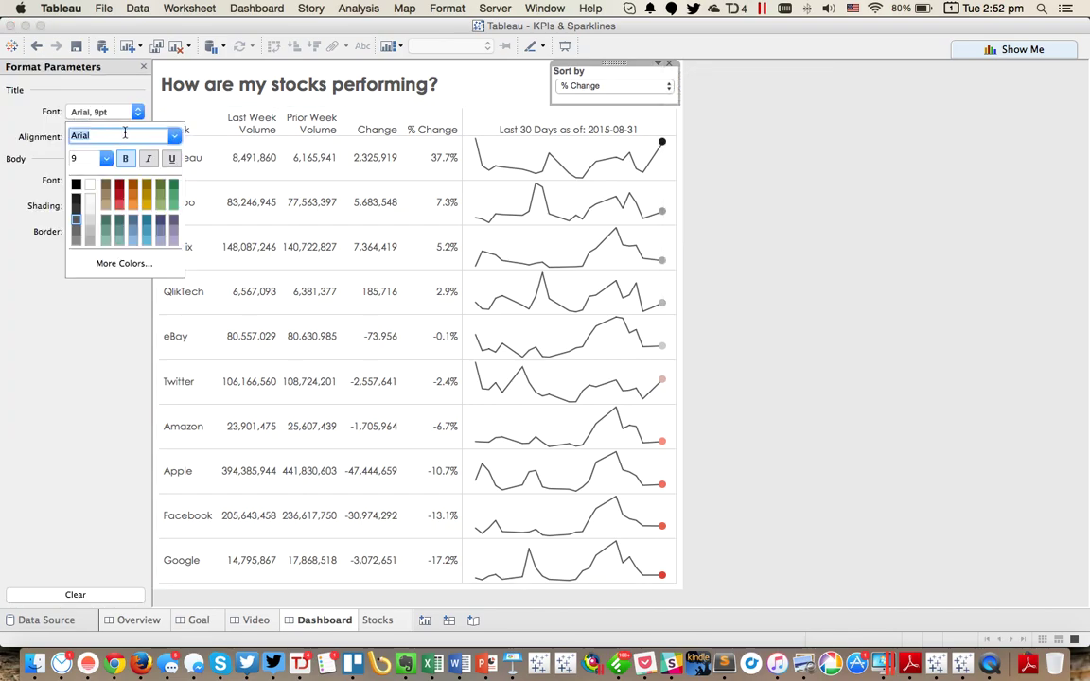
pyautogui.click(173, 137)
pyautogui.scroll(-5, 104, 473)
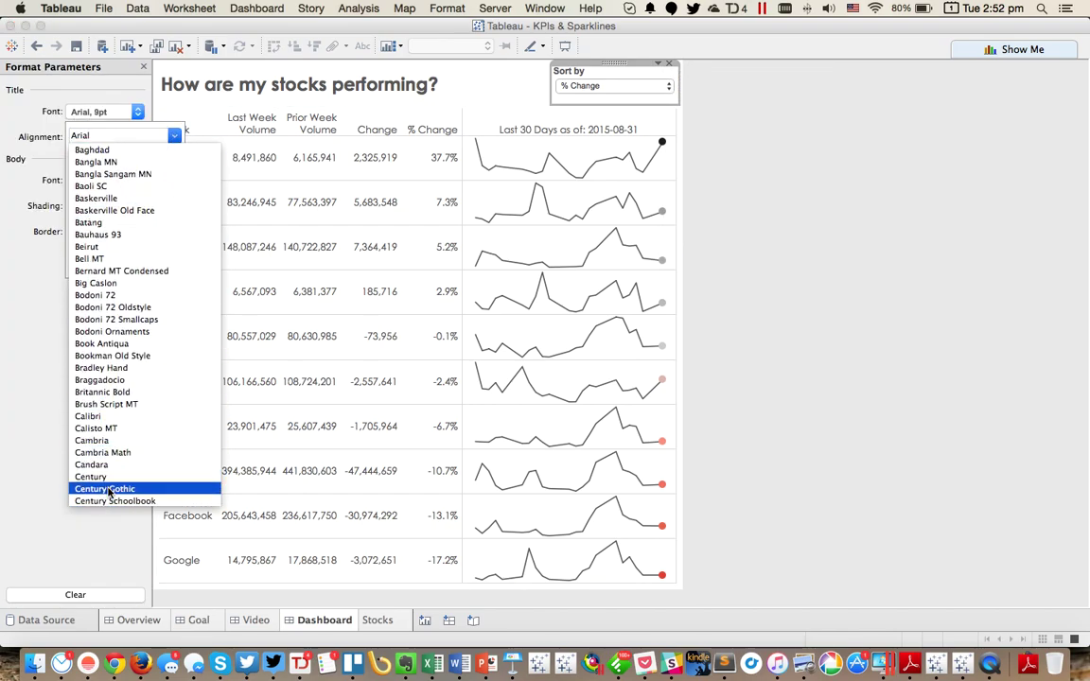
pyautogui.click(107, 490)
pyautogui.click(19, 262)
# Set the body font of the Sort by parameter control to Century Gothic and close the parameter formatting.
pyautogui.click(104, 180)
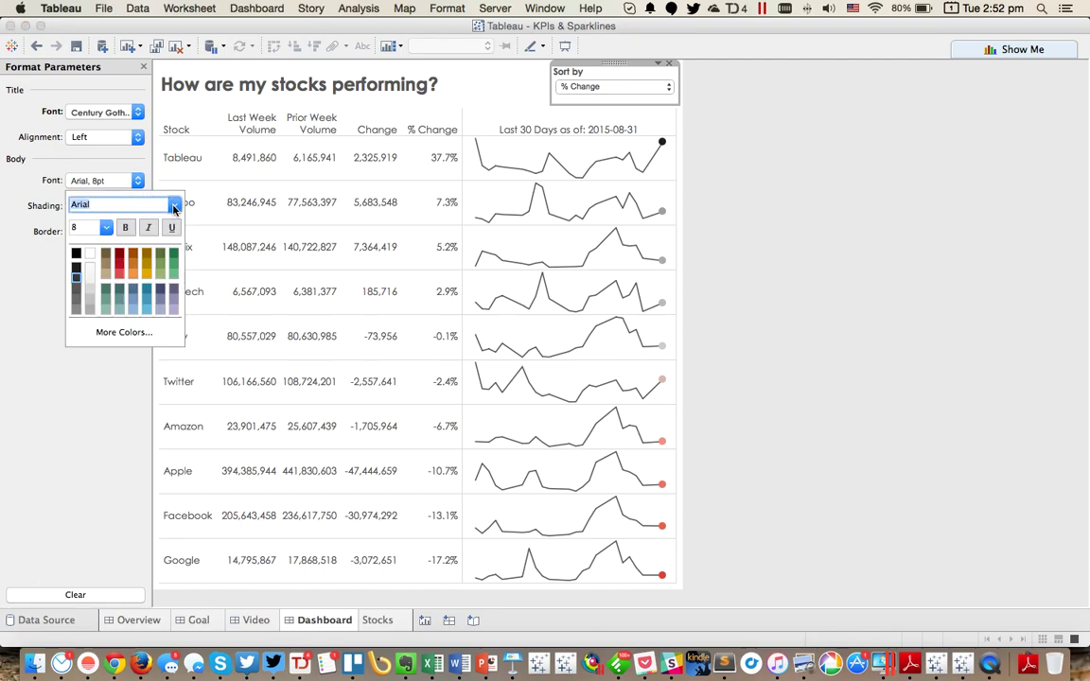
pyautogui.click(174, 206)
pyautogui.scroll(-6, 132, 455)
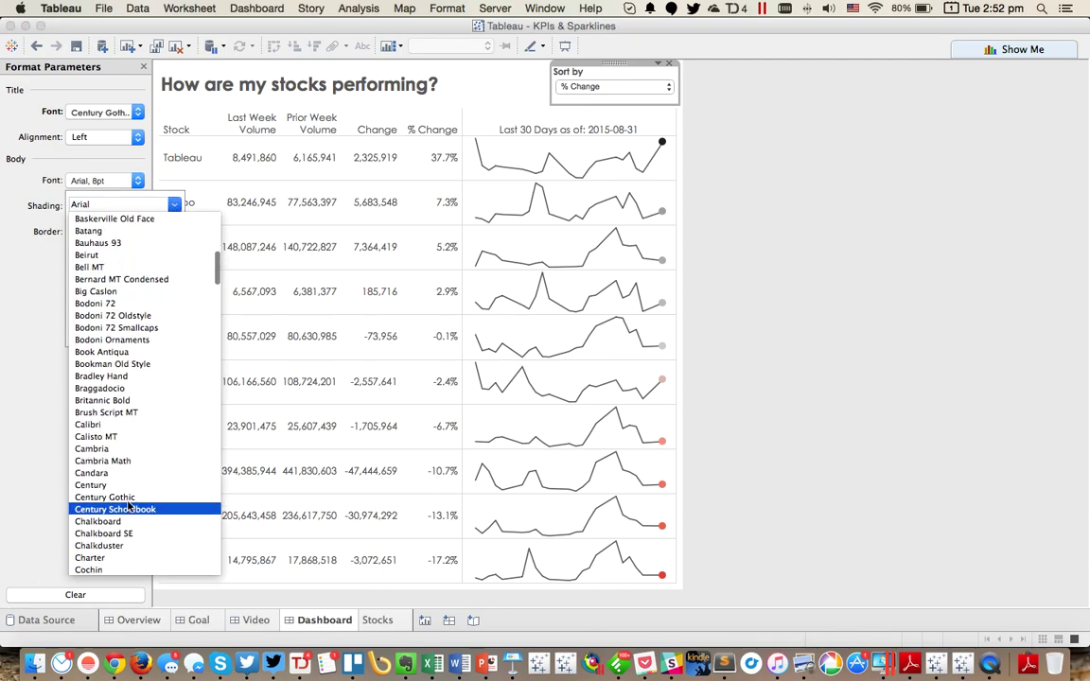
pyautogui.click(104, 497)
pyautogui.click(6, 292)
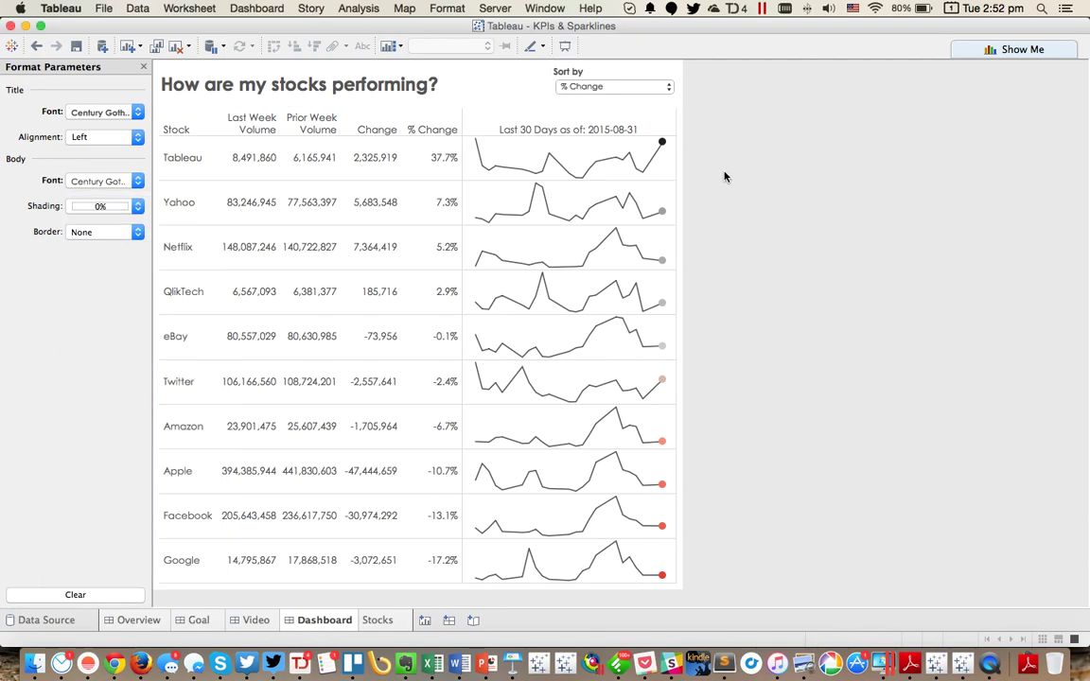
pyautogui.click(143, 67)
# Test the dashboard's Sort by control by sorting the stocks by Last Week Volume and by Prior Week Volume.
pyautogui.click(603, 87)
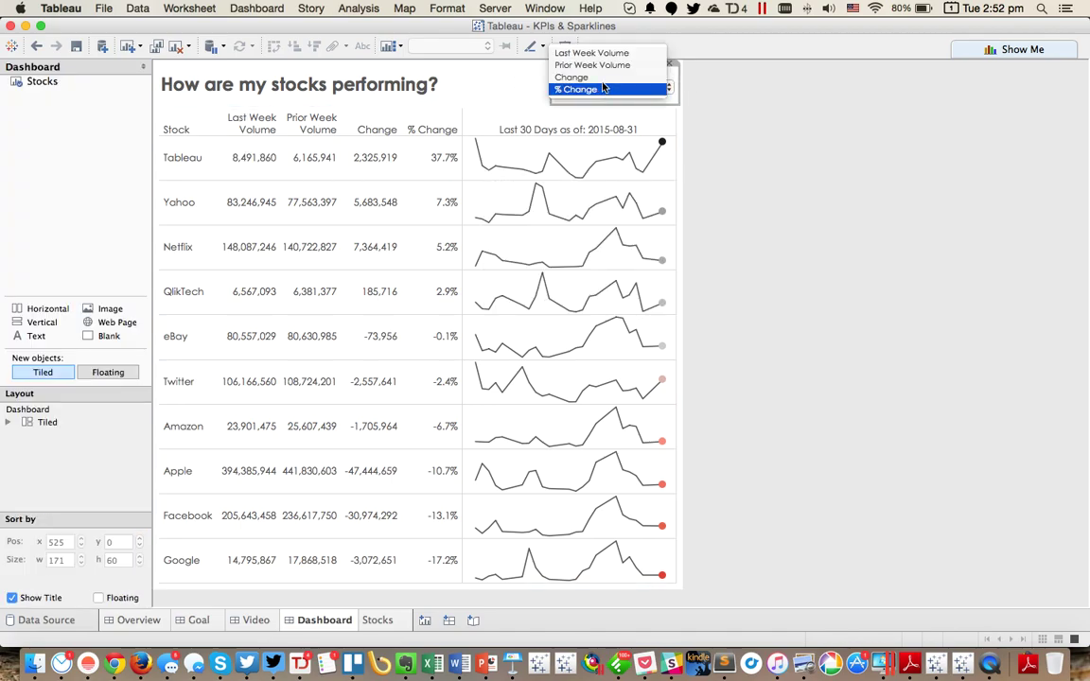
pyautogui.click(591, 53)
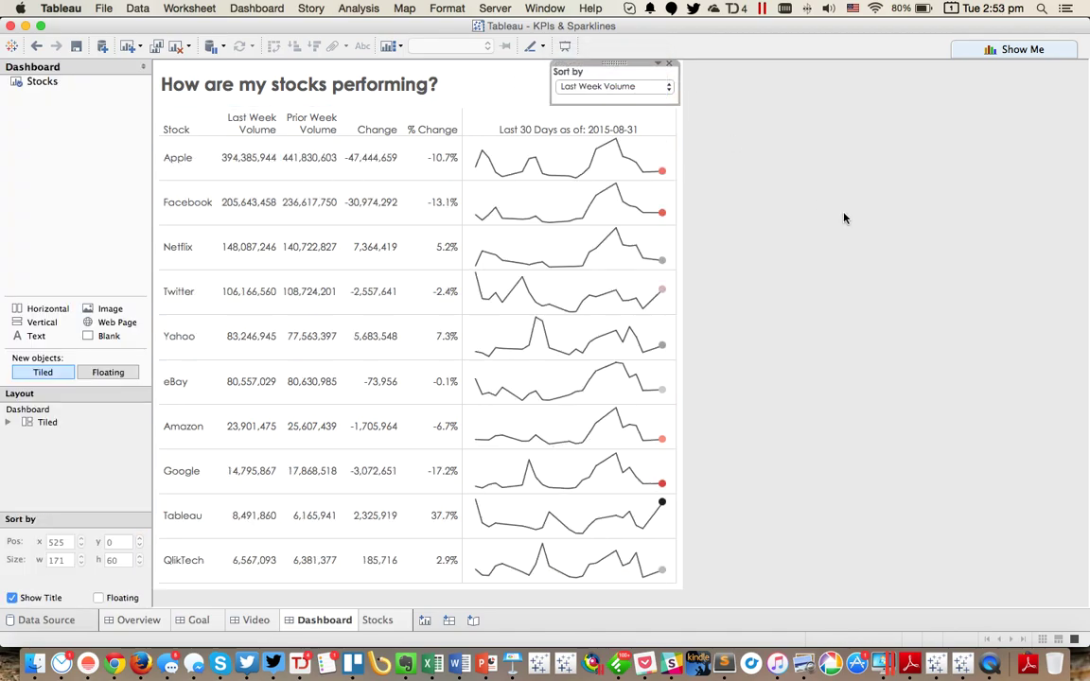
pyautogui.click(596, 87)
pyautogui.click(839, 129)
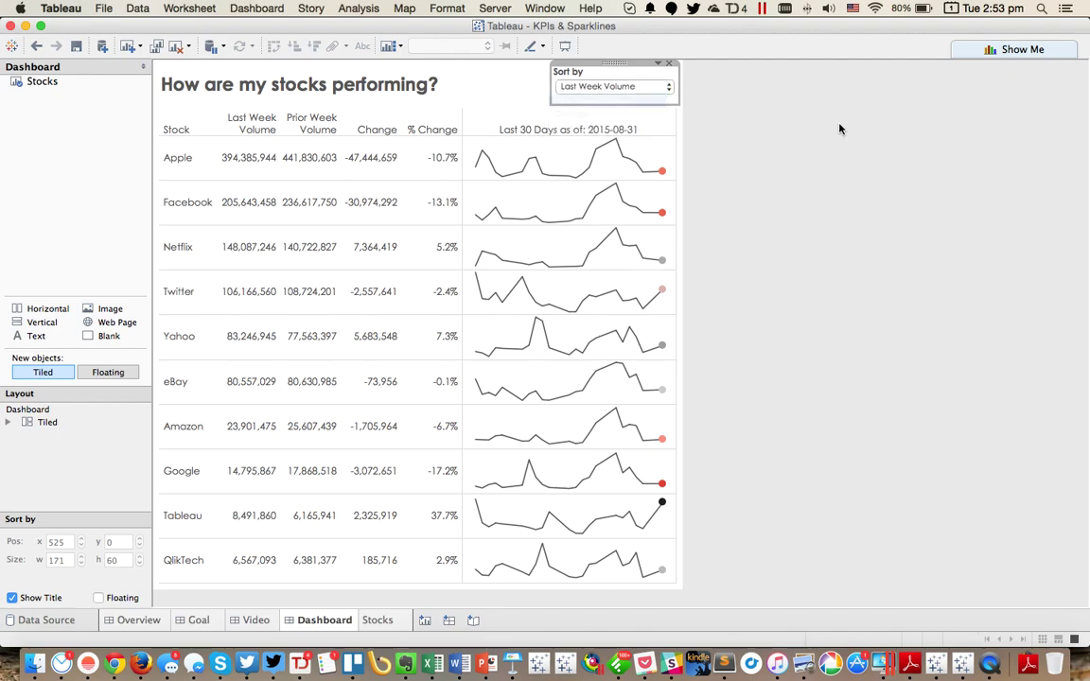
# Switch the dashboard's Sort by control between Change and % Change, leaving the stocks sorted by Change.
pyautogui.click(610, 87)
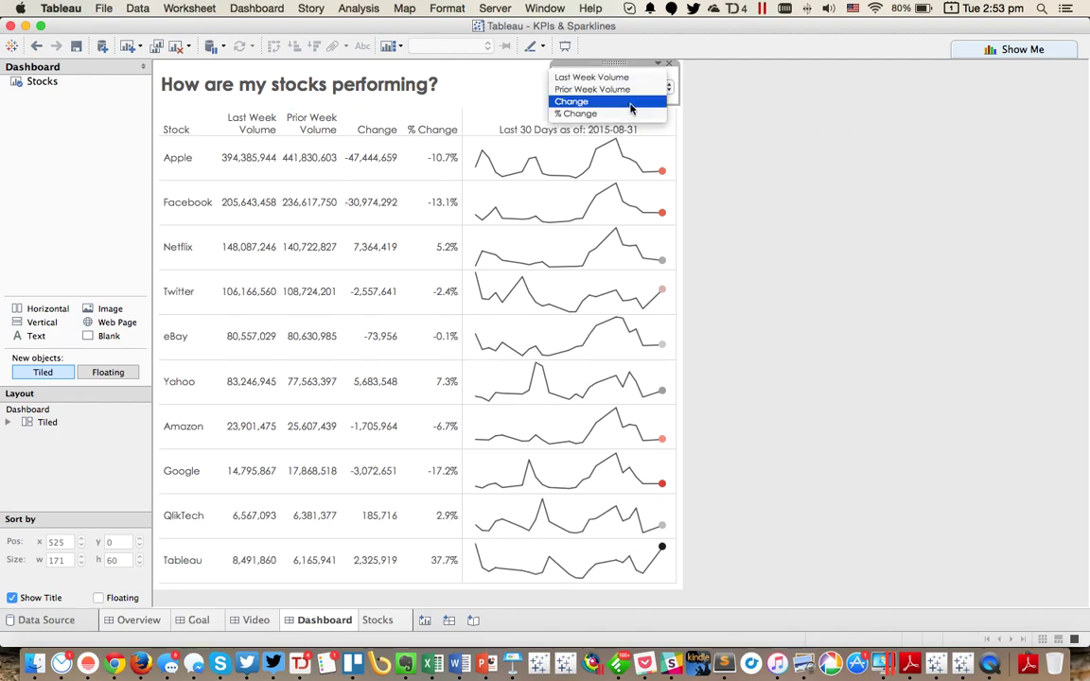
pyautogui.click(627, 104)
pyautogui.click(573, 85)
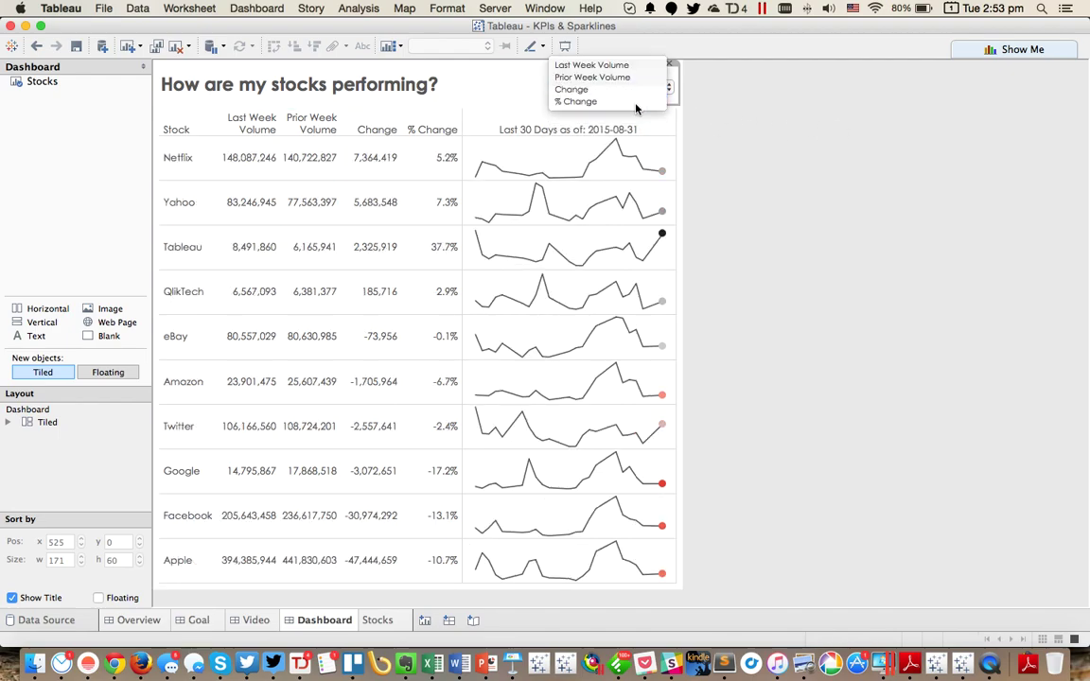
pyautogui.click(629, 103)
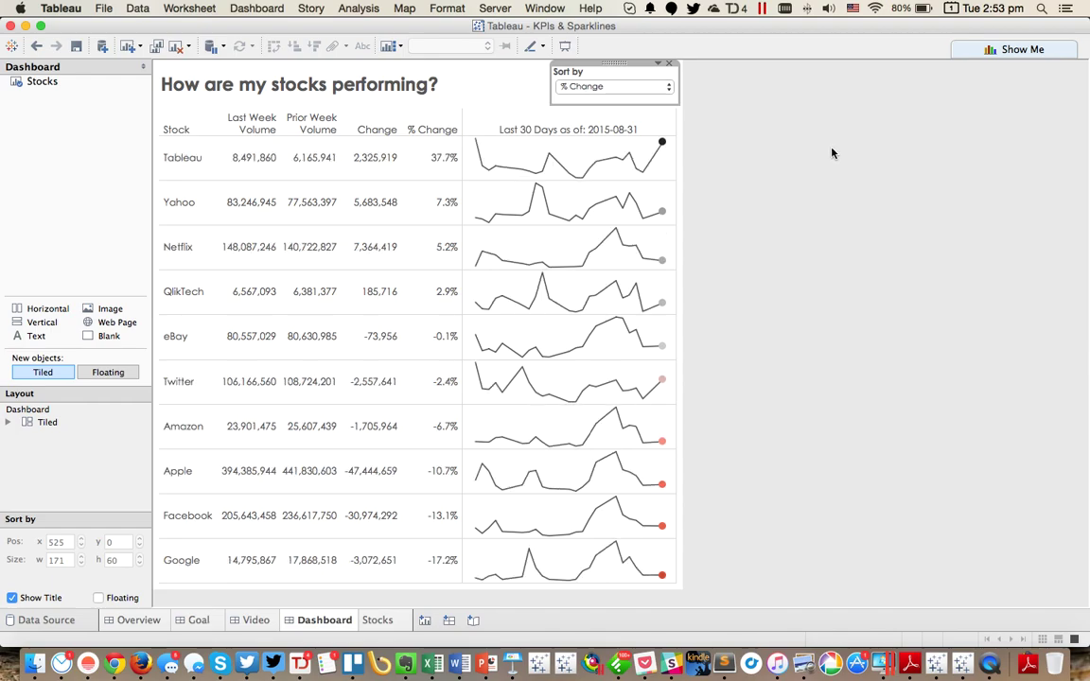
pyautogui.click(579, 87)
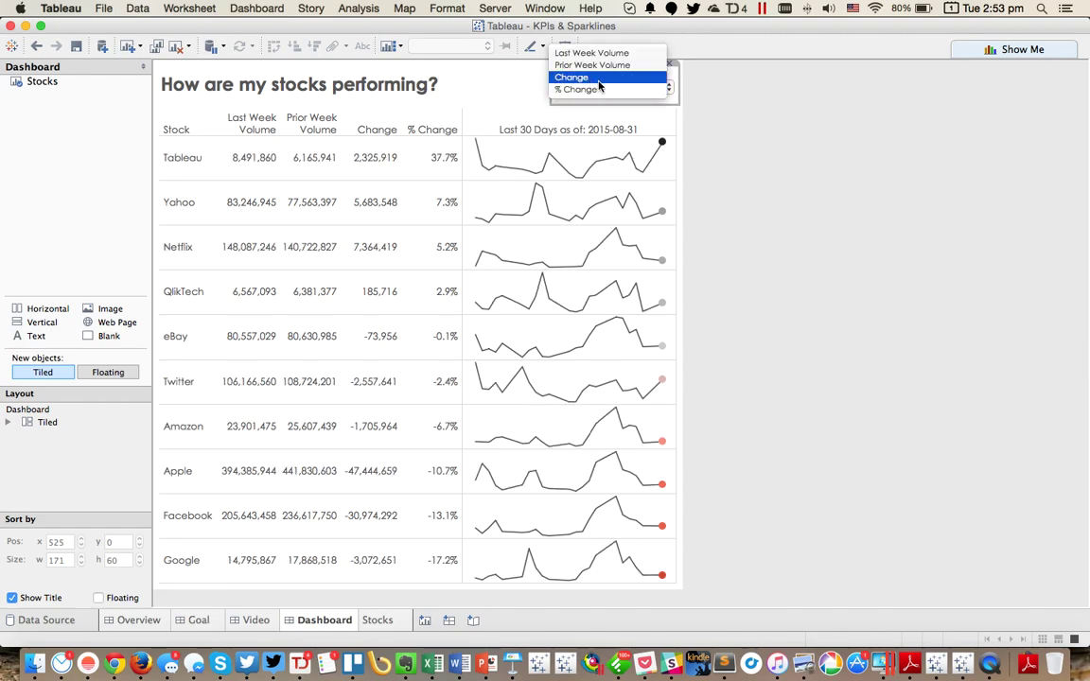
pyautogui.click(594, 79)
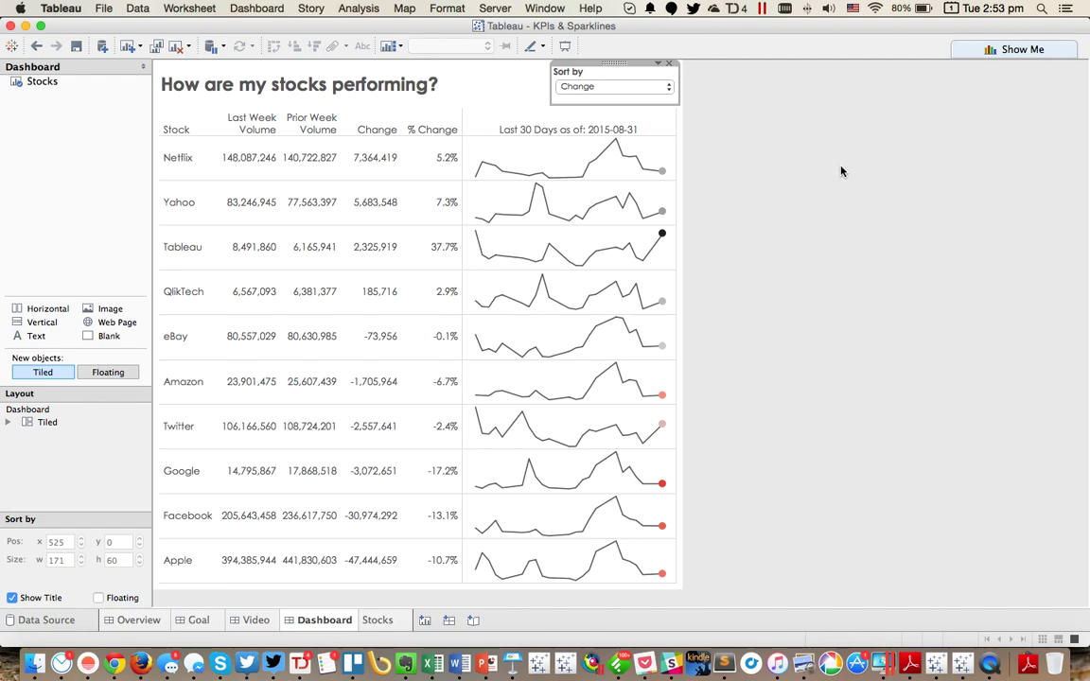